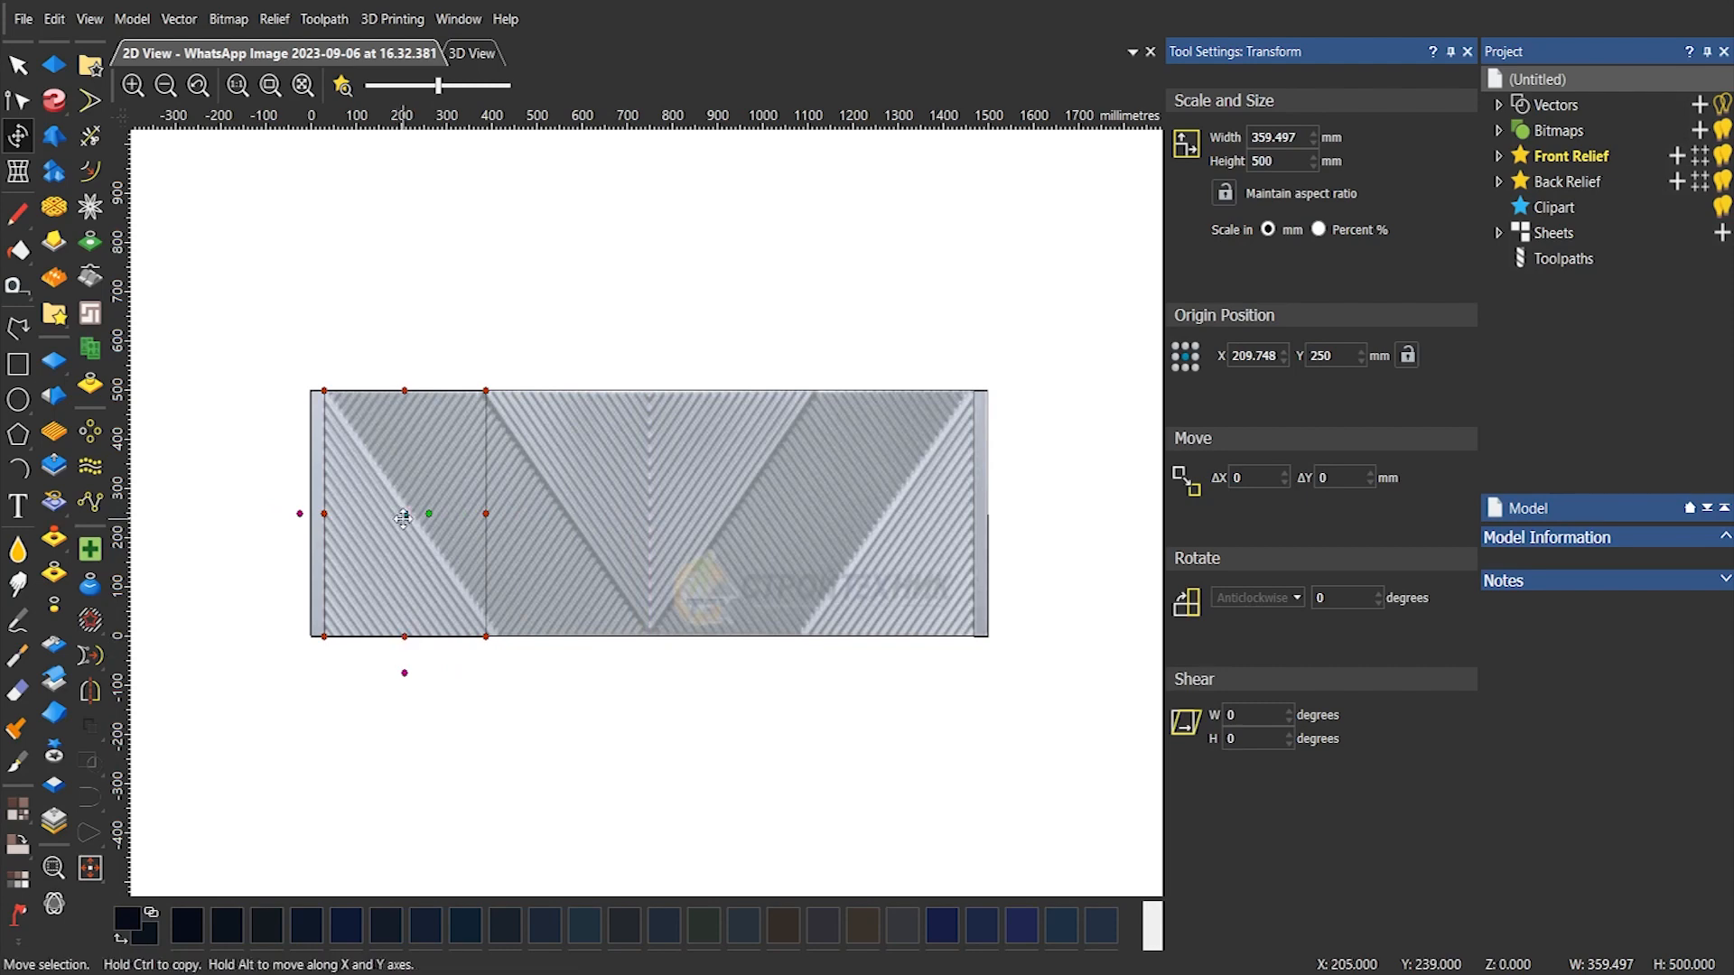
Shear the left rectangle by -36.79 degrees about its upper-left corner to follow the slanted band in the reference image
drag(405, 514, 325, 391)
drag(404, 670, 593, 651)
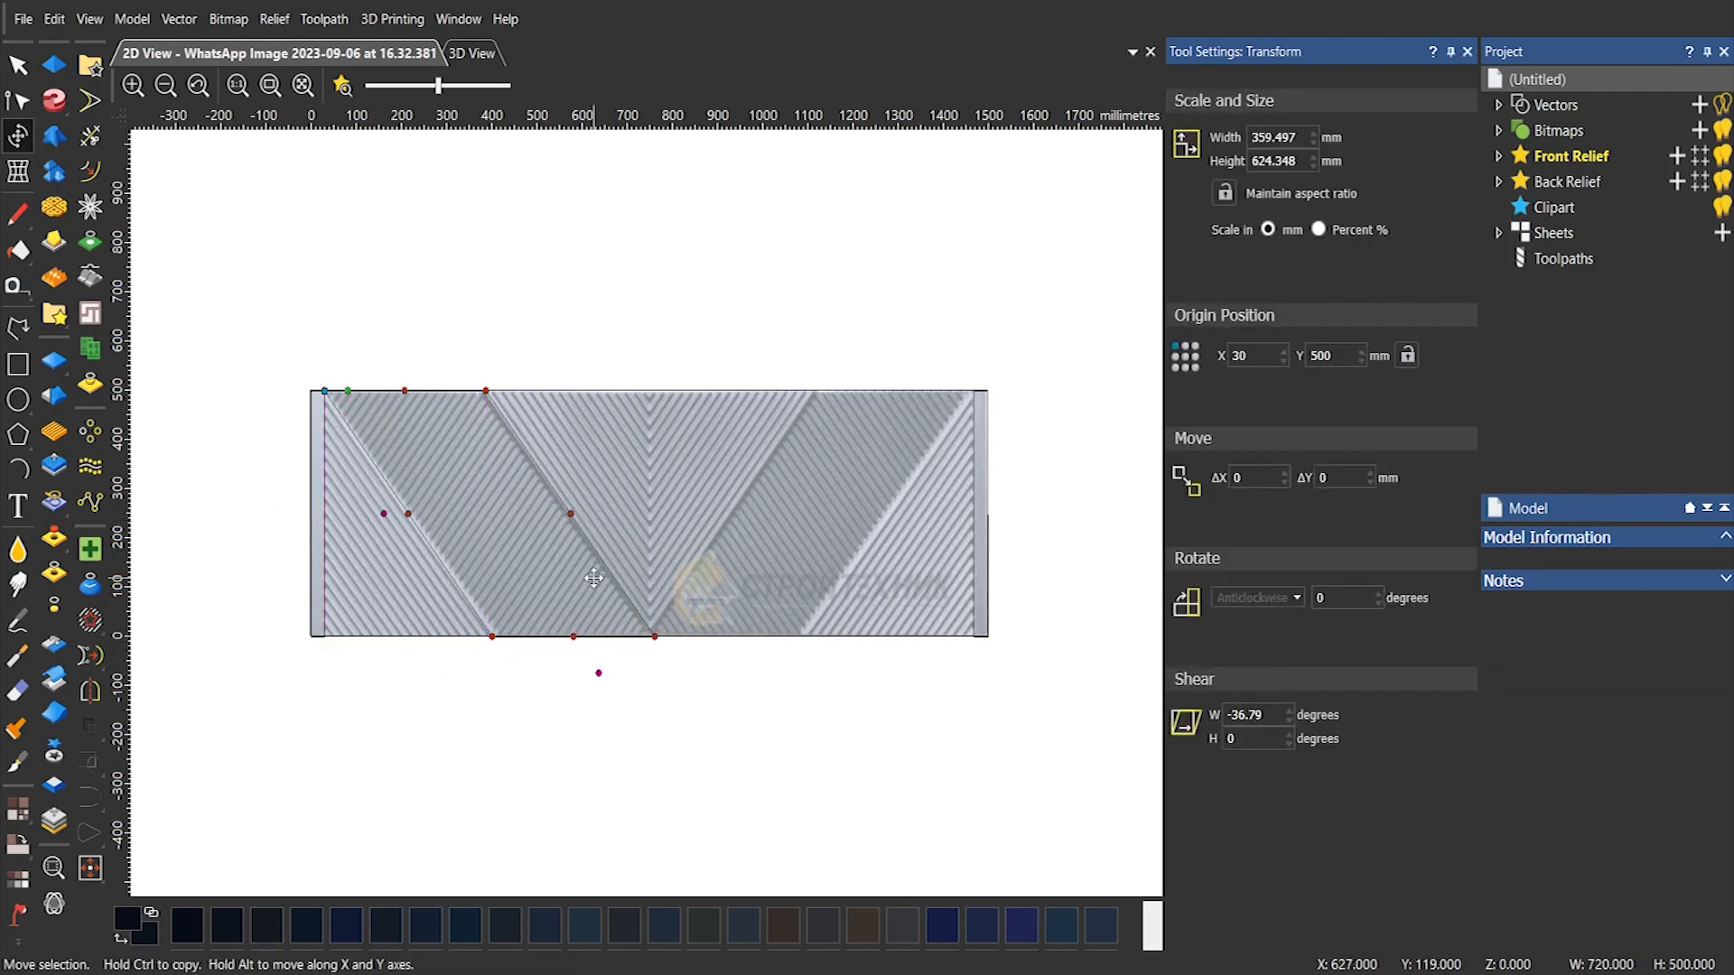
scroll(593, 579, up, 1)
middle_drag(374, 626, 672, 691)
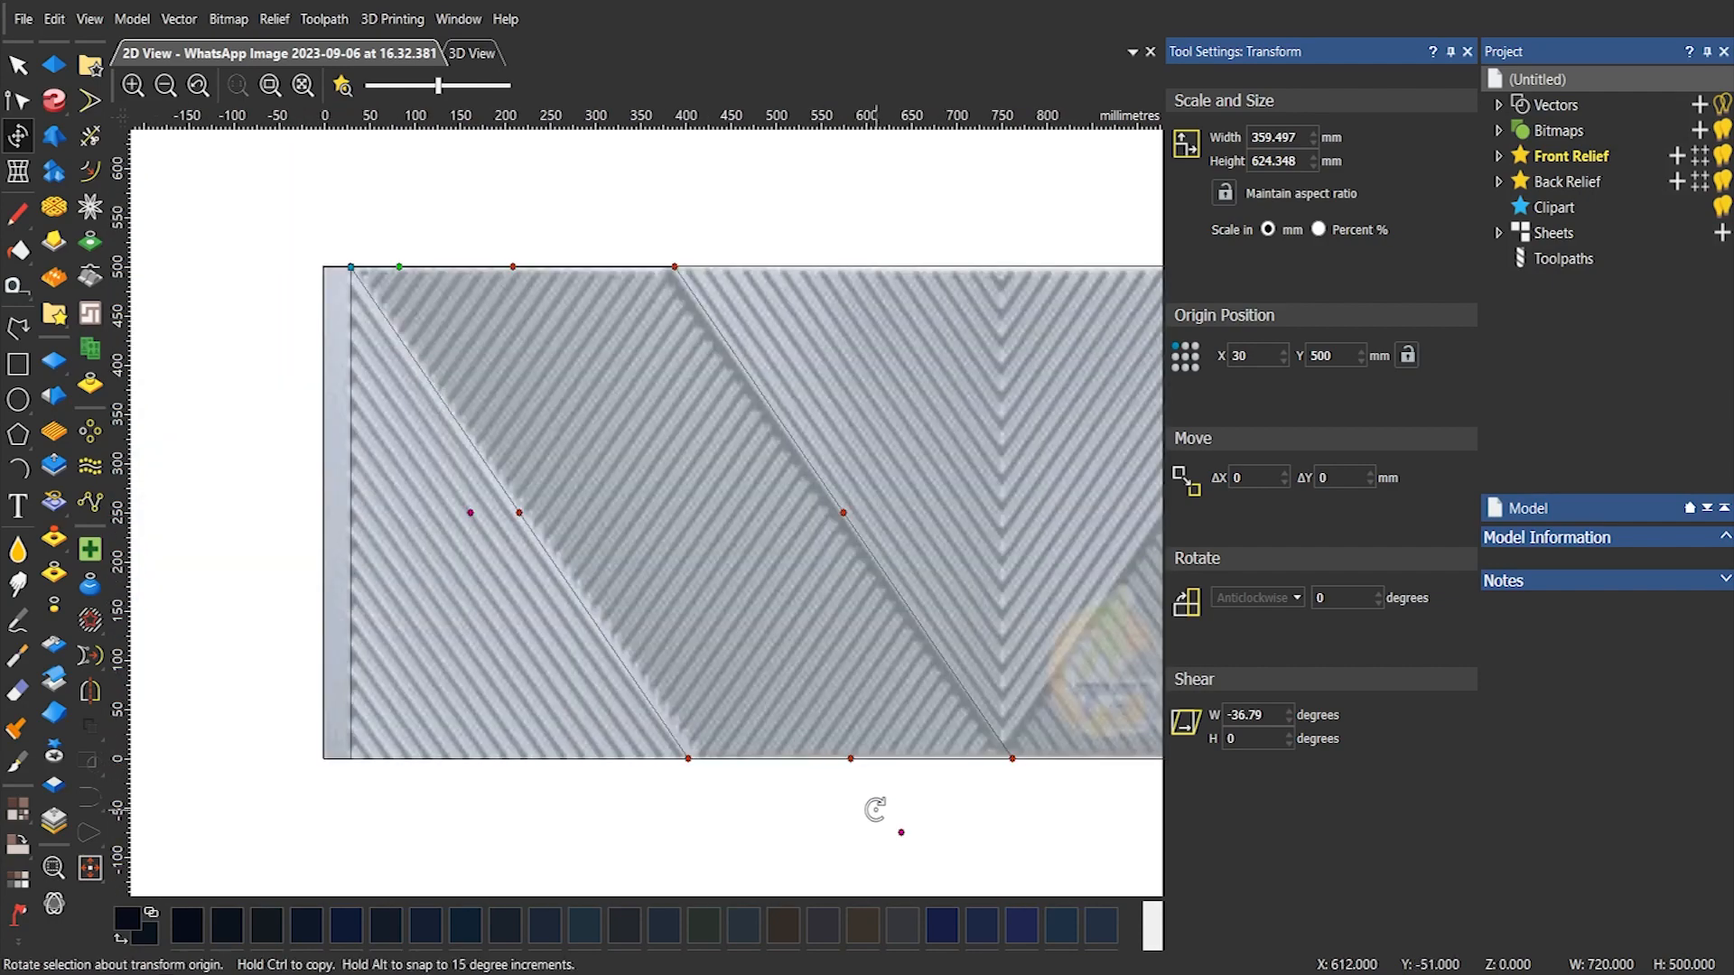
drag(898, 826, 901, 832)
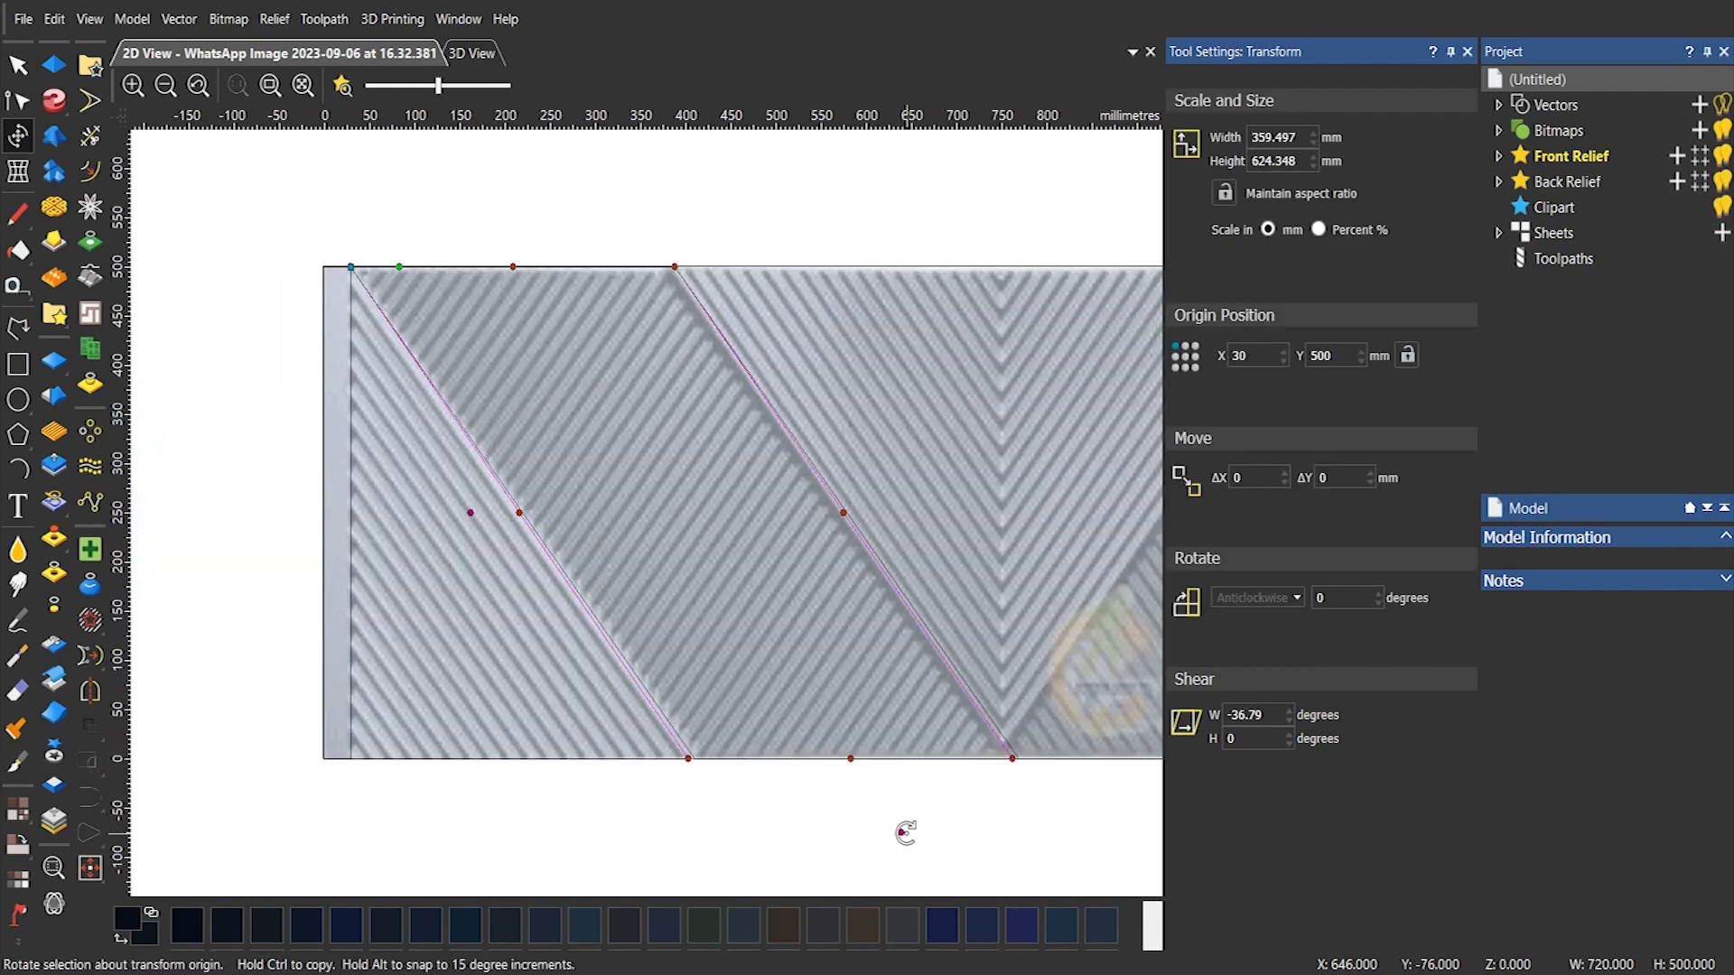
Narrow the sheared parallelogram to a width of 354.991 mm so its right side matches the band's edge
scroll(709, 591, down, 2)
scroll(719, 783, up, 2)
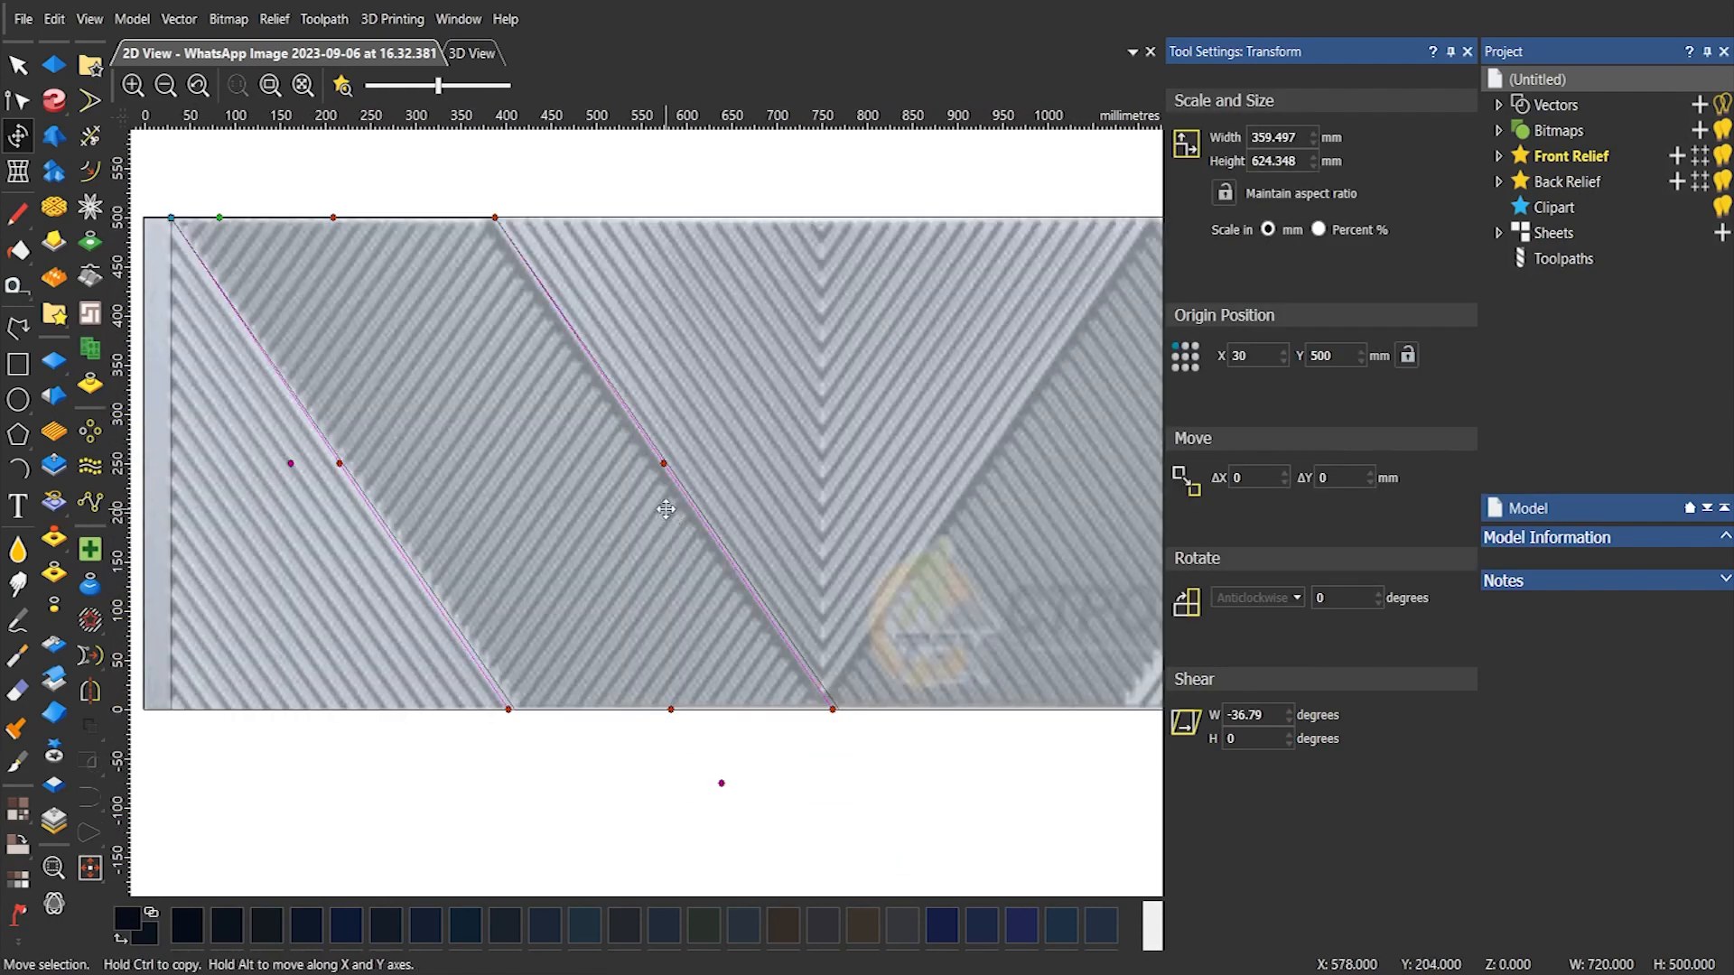
scroll(671, 444, up, 1)
drag(672, 445, 662, 445)
scroll(643, 511, down, 1)
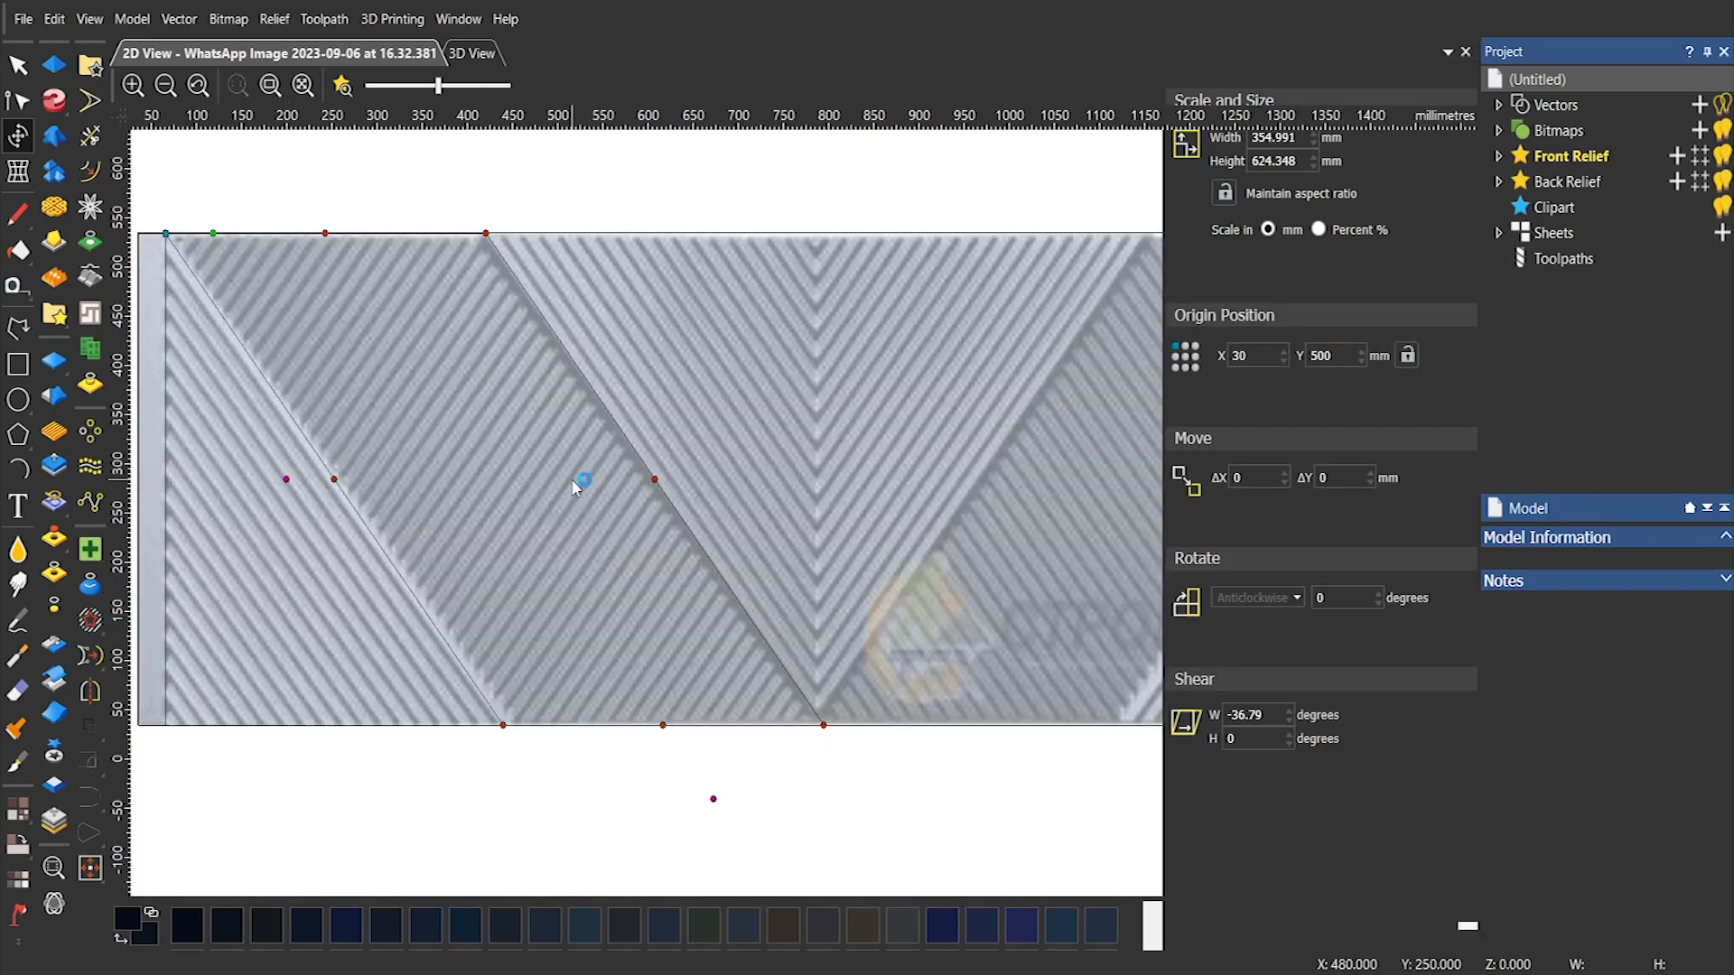
Mirror a copy of the parallelogram onto the panel's right half and weld the two overlapping shapes into one outline
key(Escape)
click(253, 268)
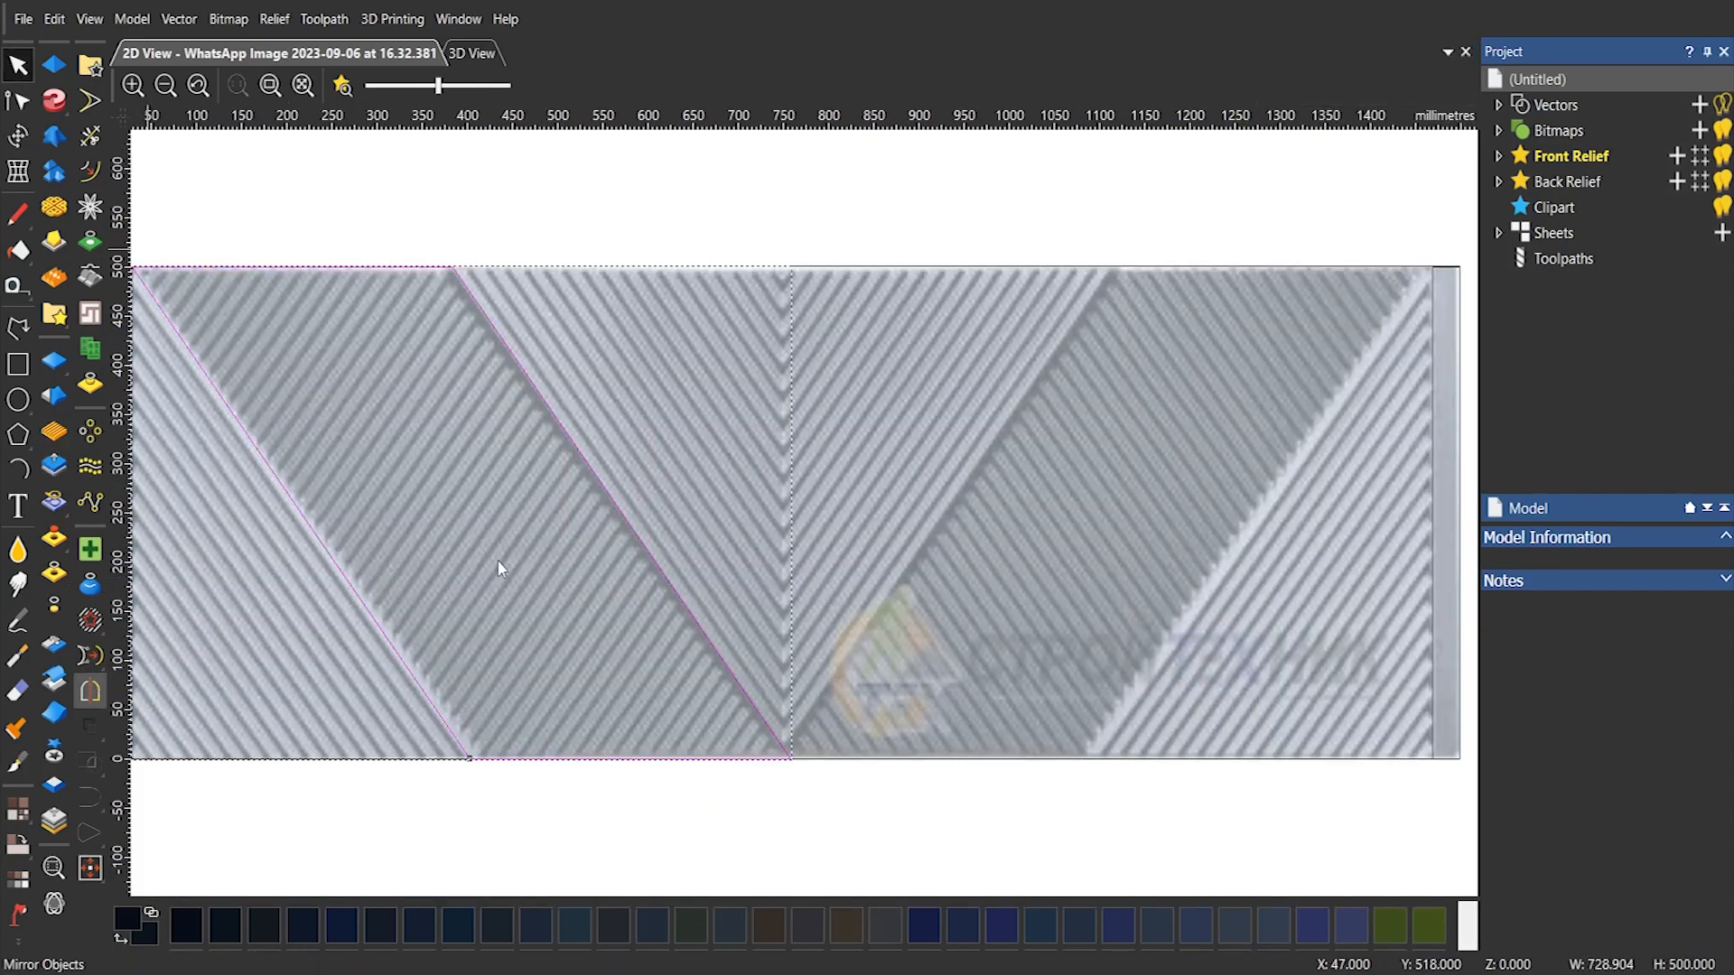
click(1438, 467)
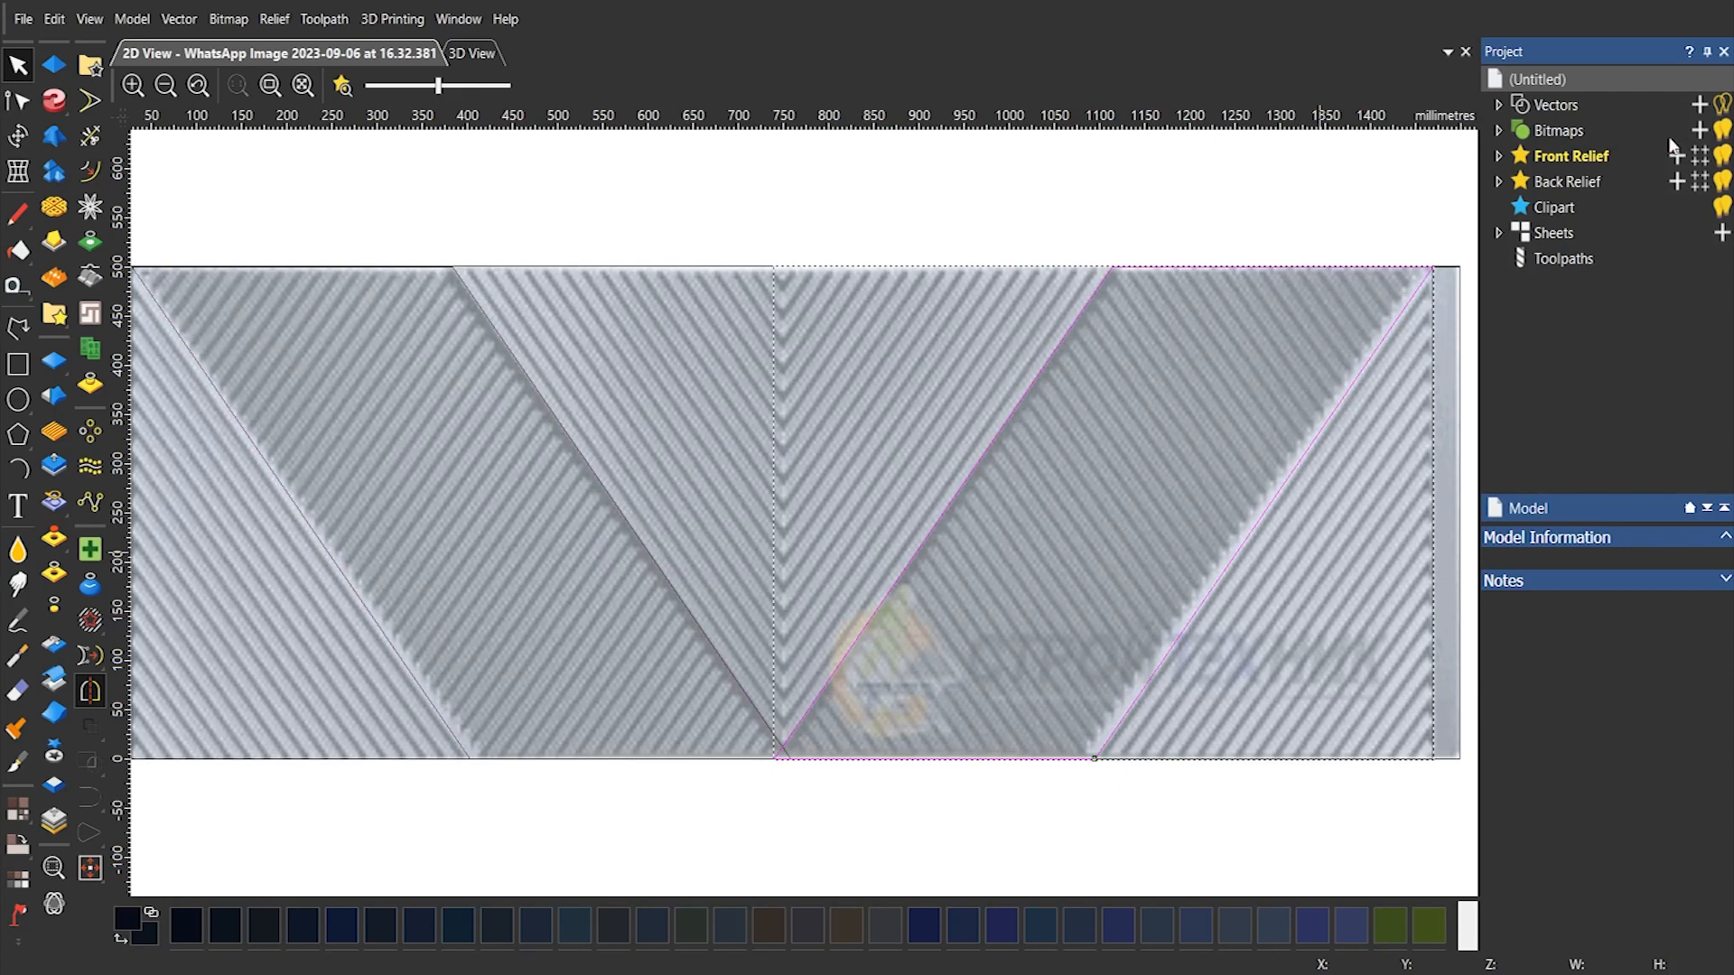
drag(898, 652, 433, 567)
click(91, 764)
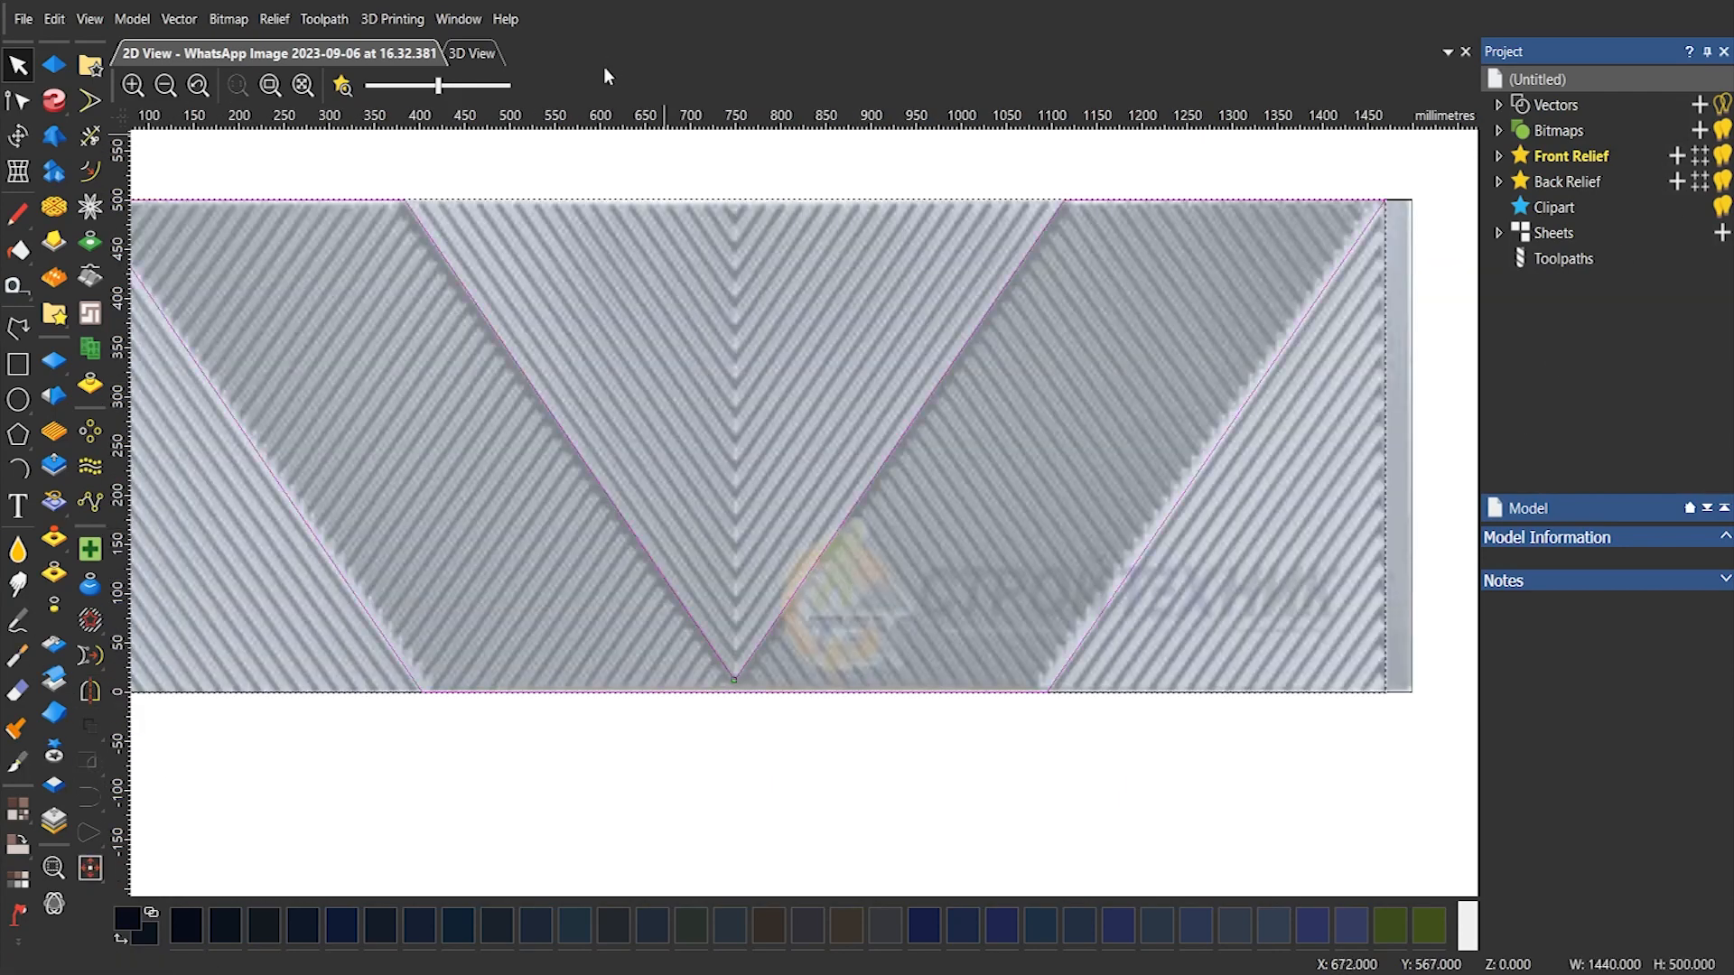
Fade the reference image behind the vectors
drag(438, 85, 402, 85)
click(642, 340)
middle_drag(922, 394, 864, 455)
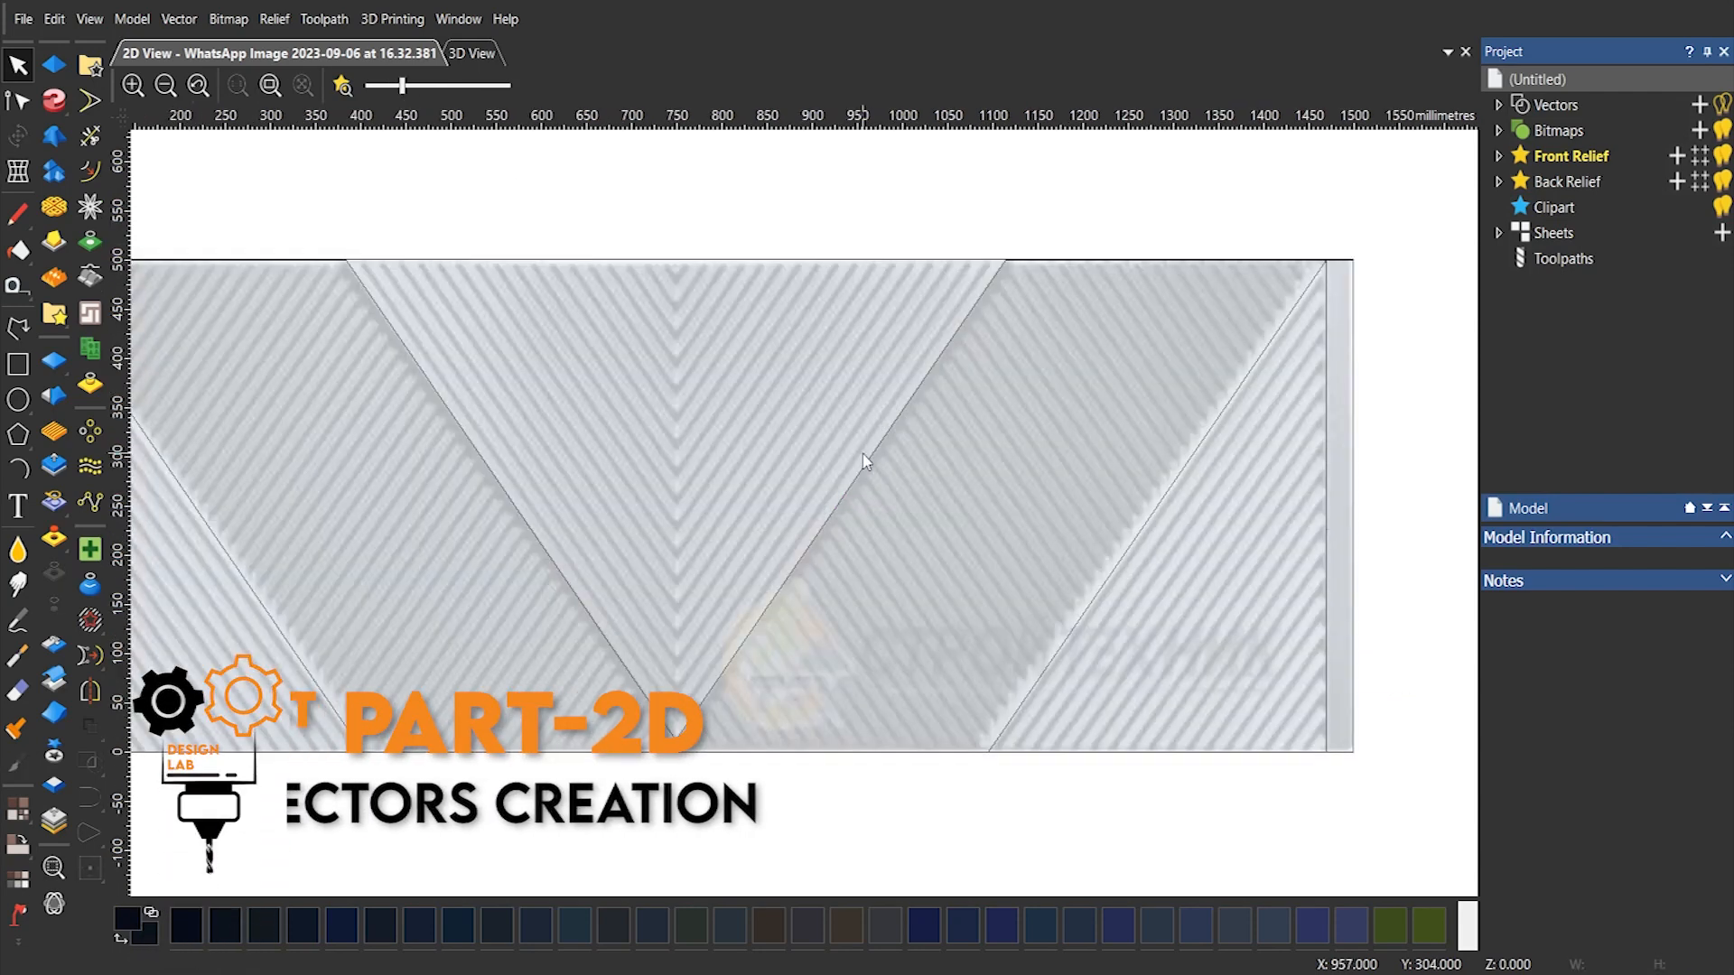
click(864, 461)
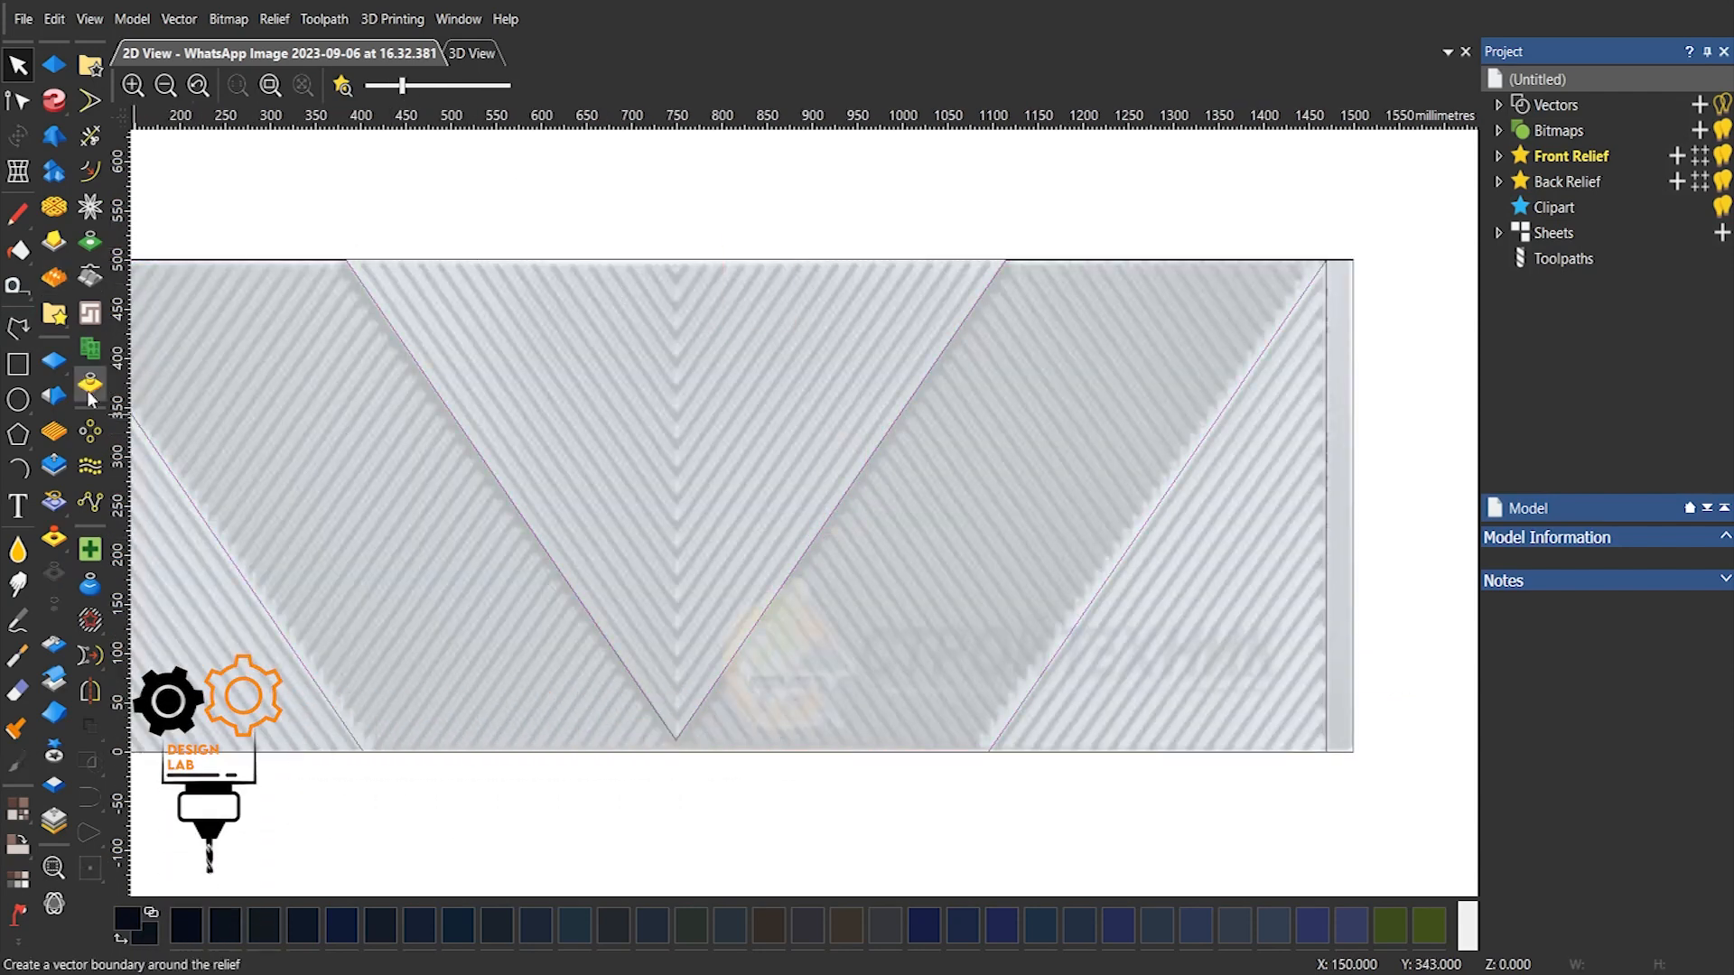
Create a rectangle 486 mm wide starting at the V's lower tip and set its height to 20 mm
click(17, 364)
drag(687, 726, 881, 693)
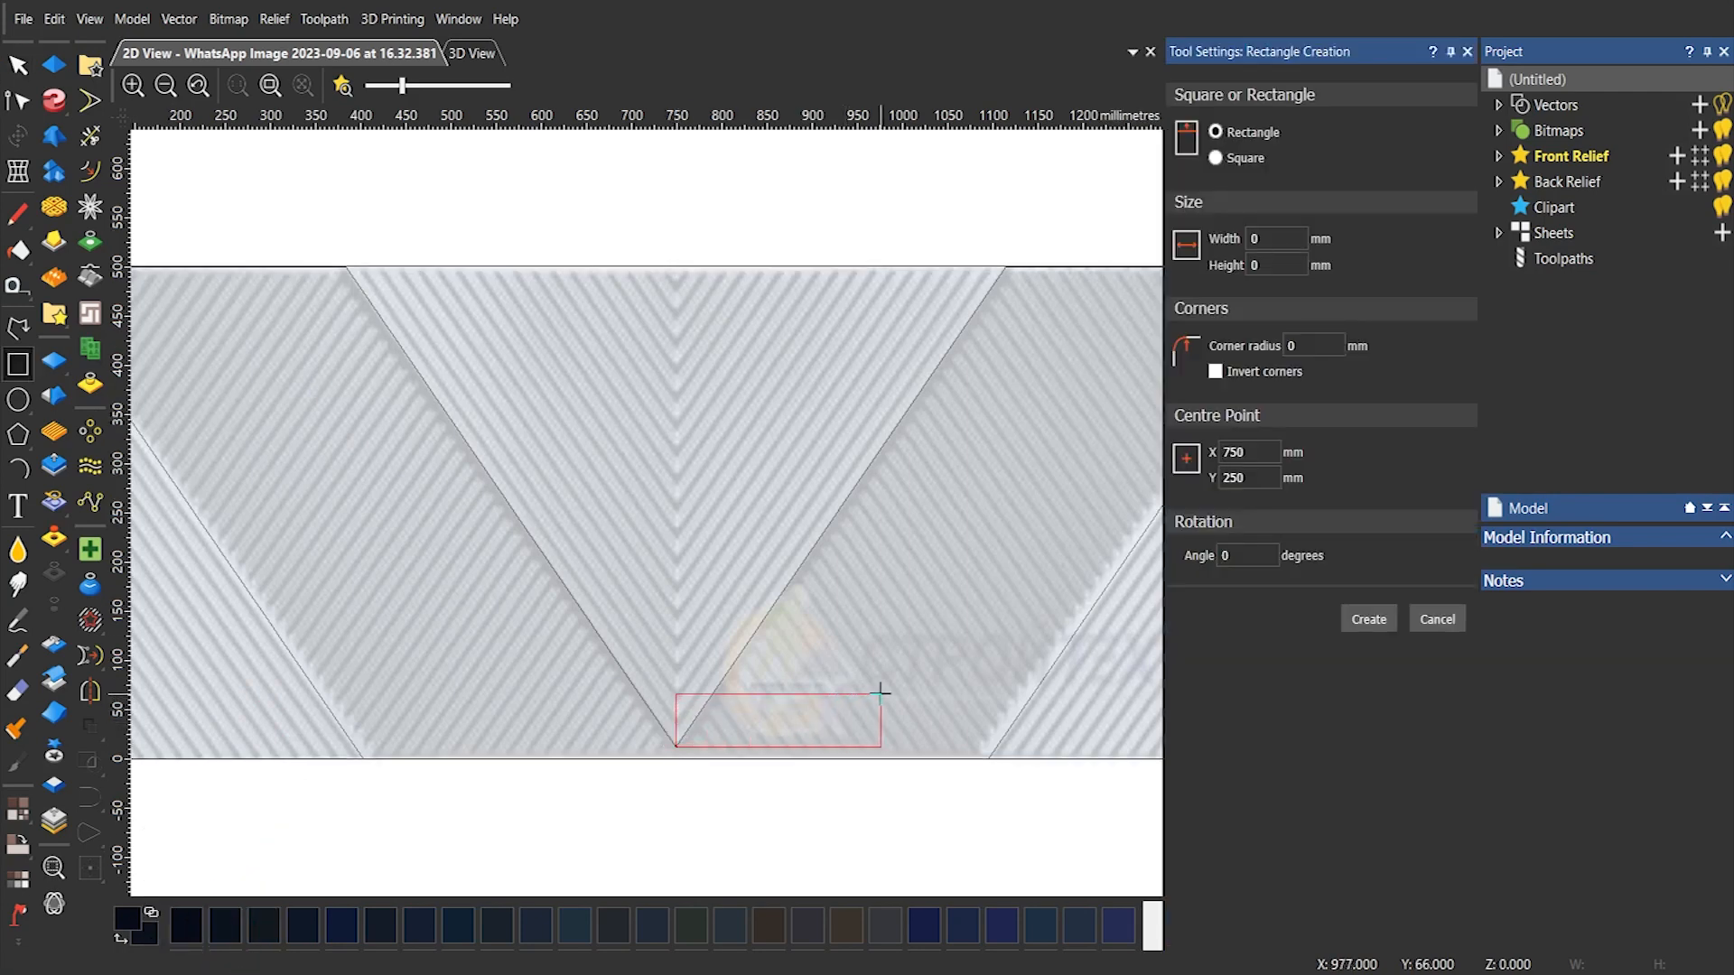
drag(1145, 694, 1114, 721)
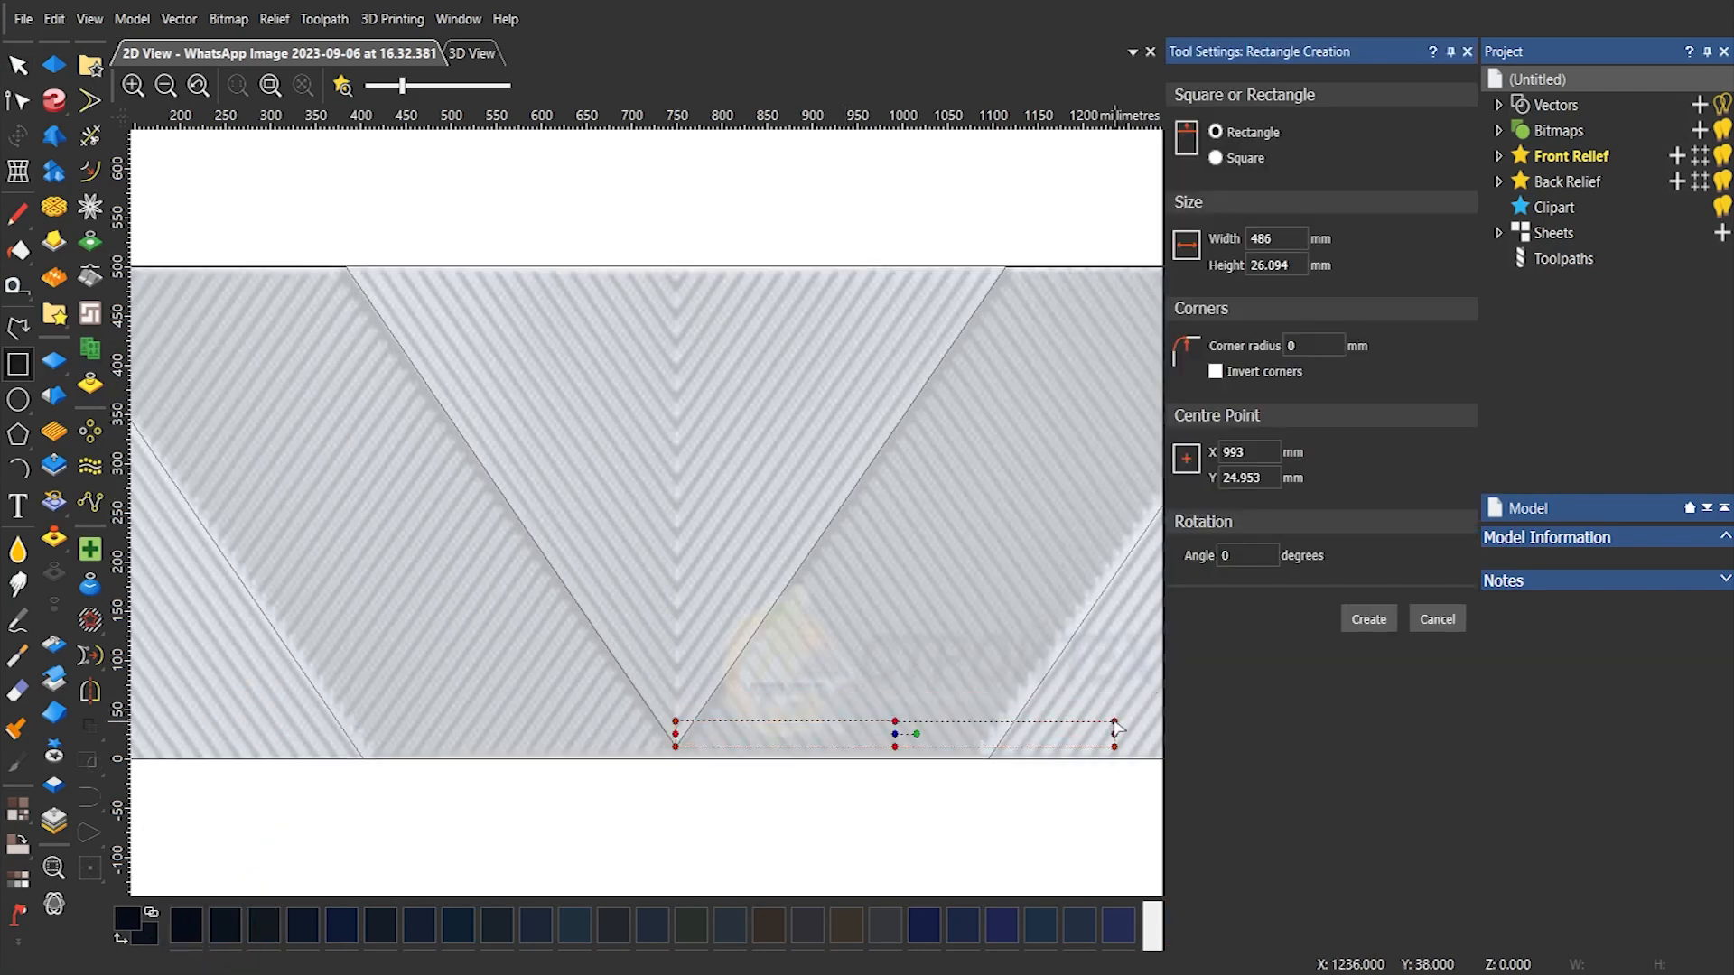
text(20)
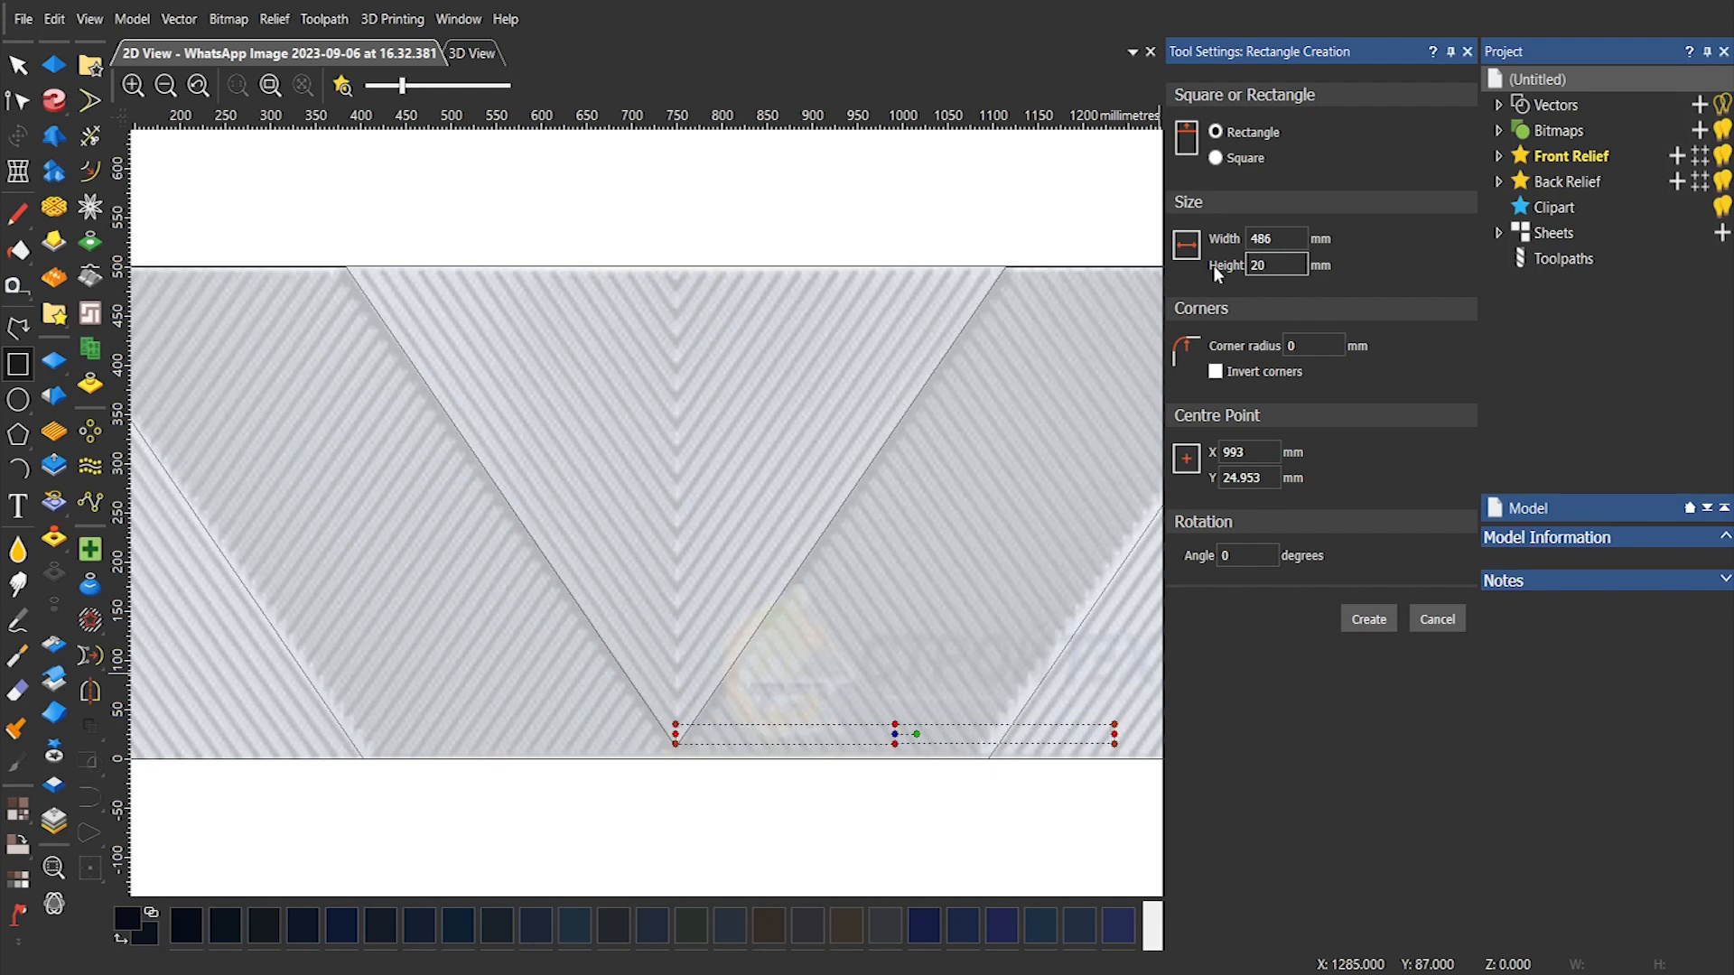
click(1369, 620)
Move the thin rectangle down so that its lower-left corner sits at the tip of the V
click(18, 135)
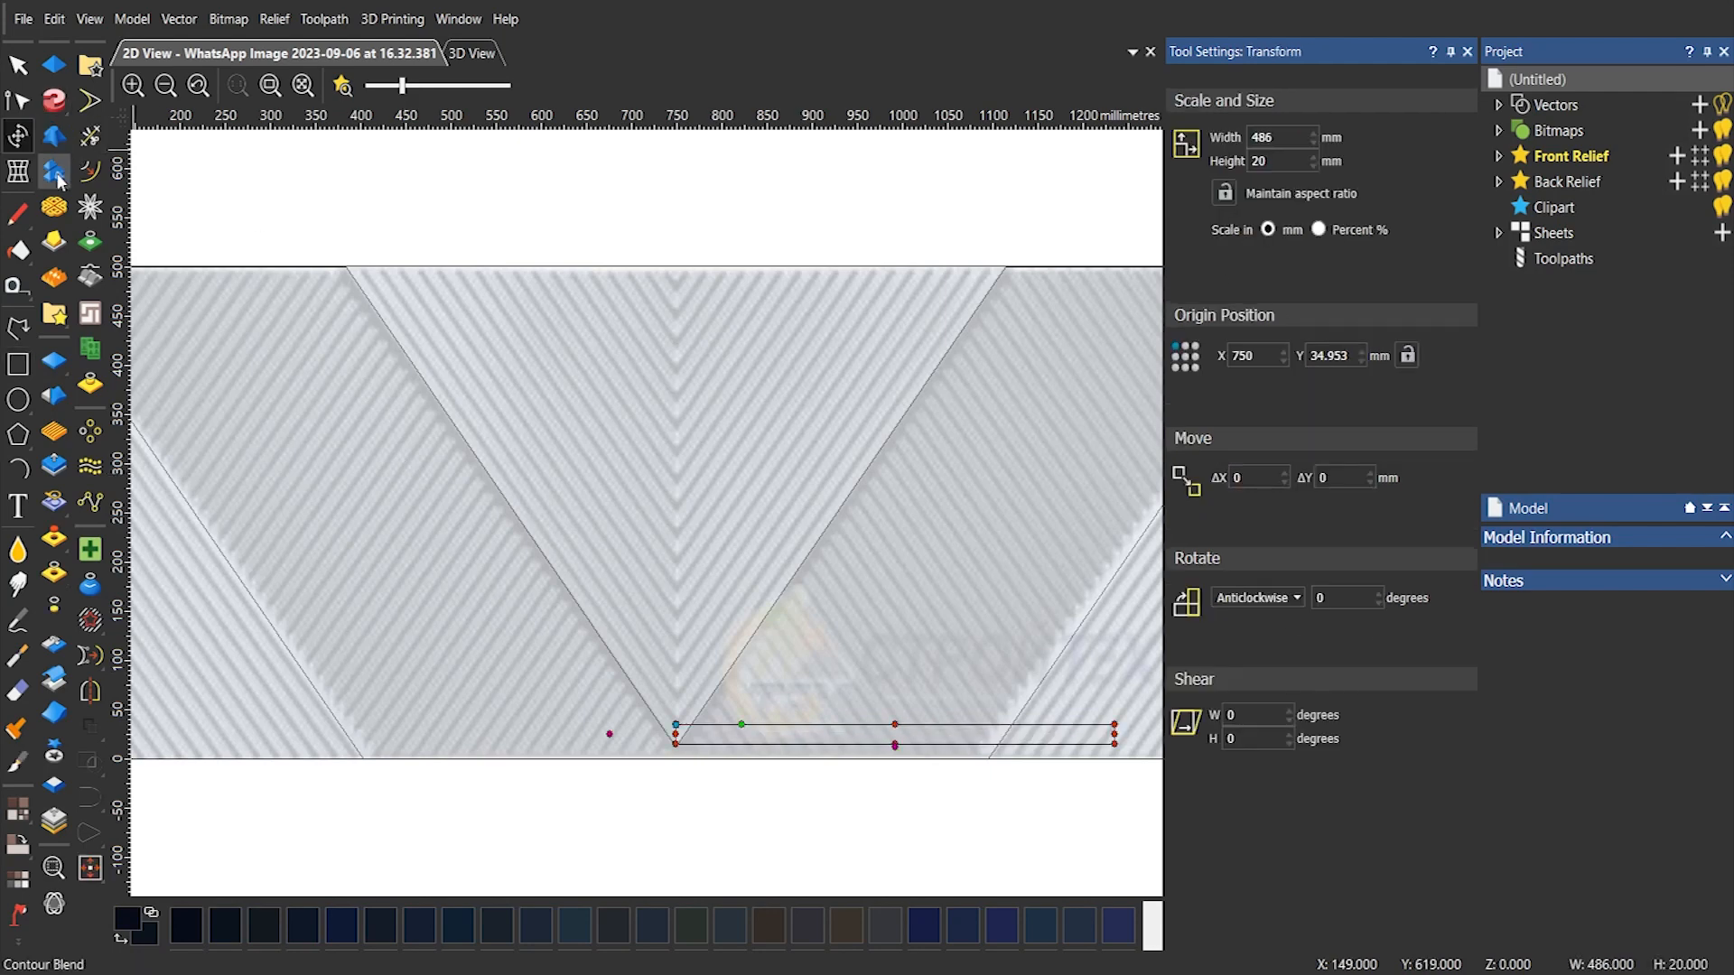
scroll(660, 577, down, 1)
scroll(828, 497, up, 1)
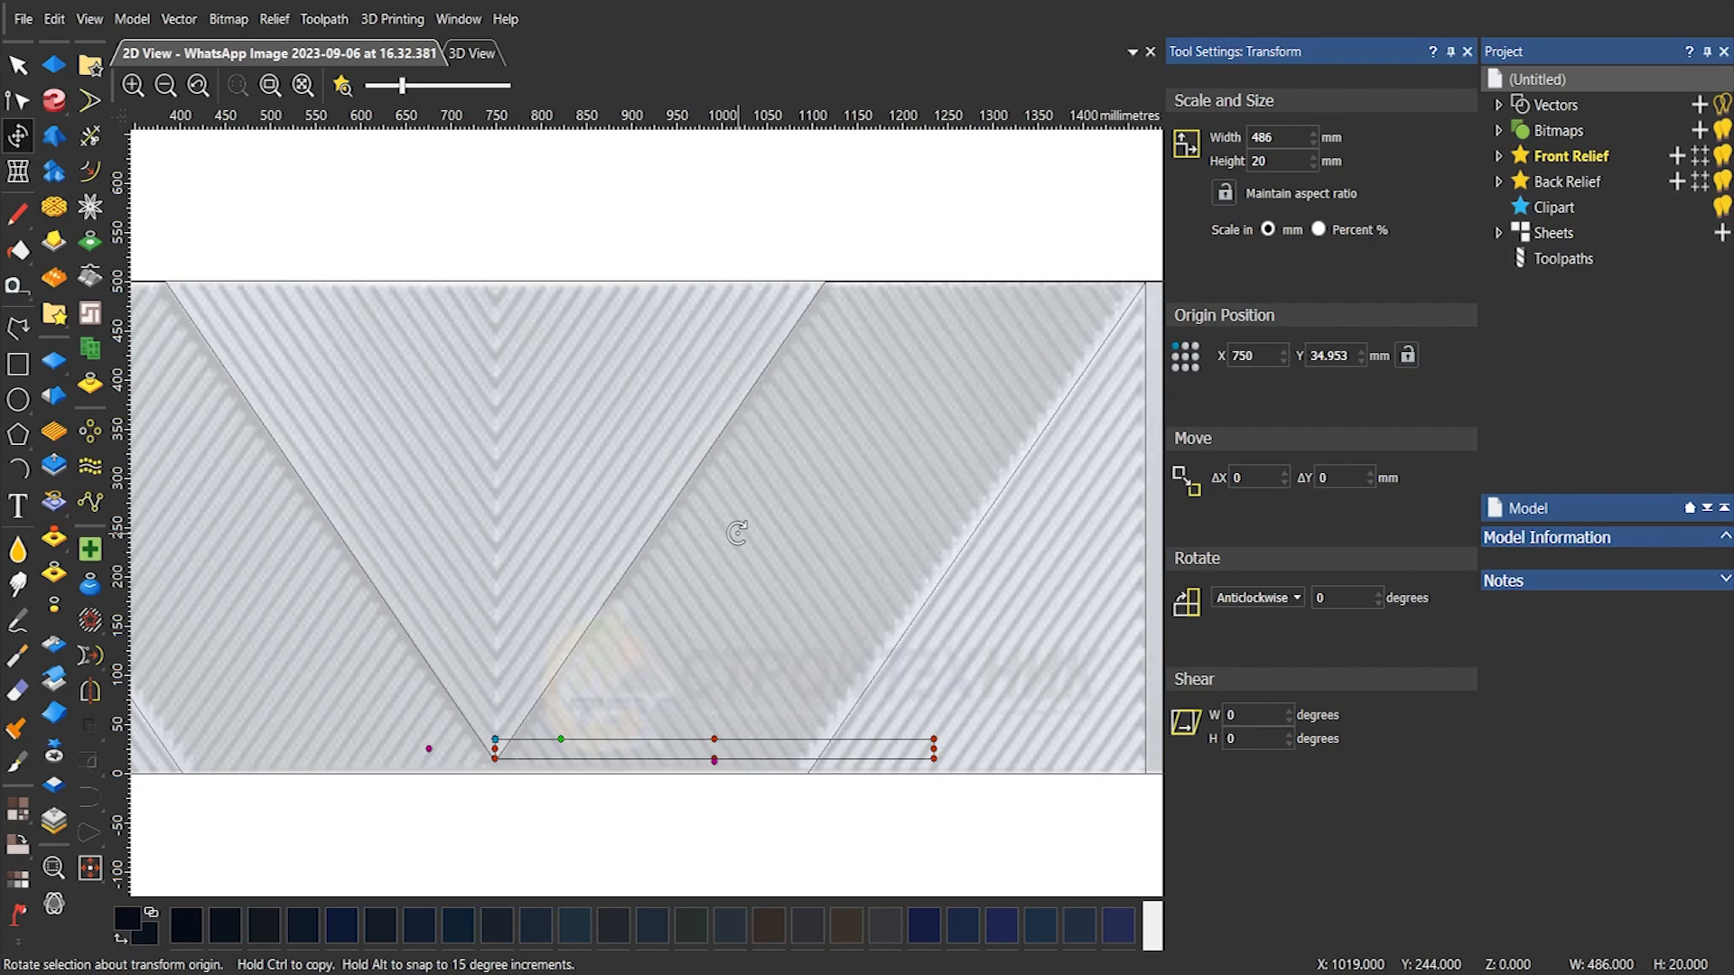
scroll(680, 743, up, 3)
drag(644, 326, 644, 483)
key(Escape)
drag(644, 703, 644, 728)
key(n)
scroll(187, 469, down, 4)
scroll(696, 422, up, 1)
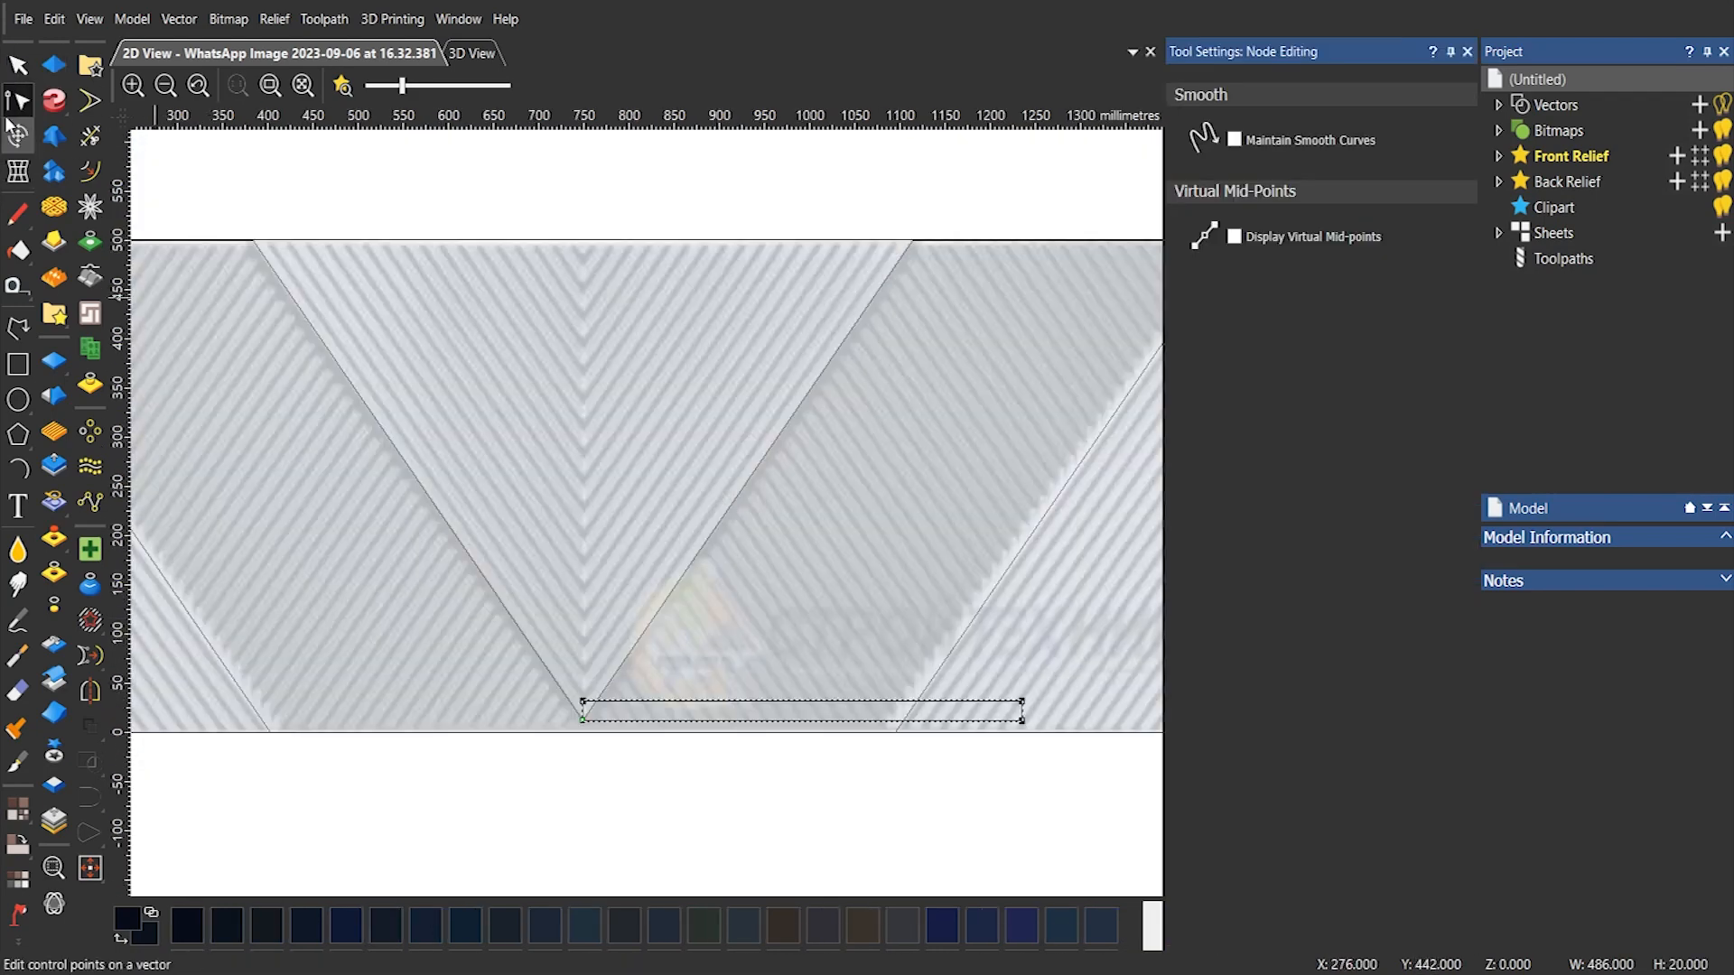
Shear the thin rectangle vertically by 53.073 degrees about its lower-left corner to follow the V's right arm
click(16, 136)
drag(798, 729, 534, 806)
scroll(529, 607, down, 1)
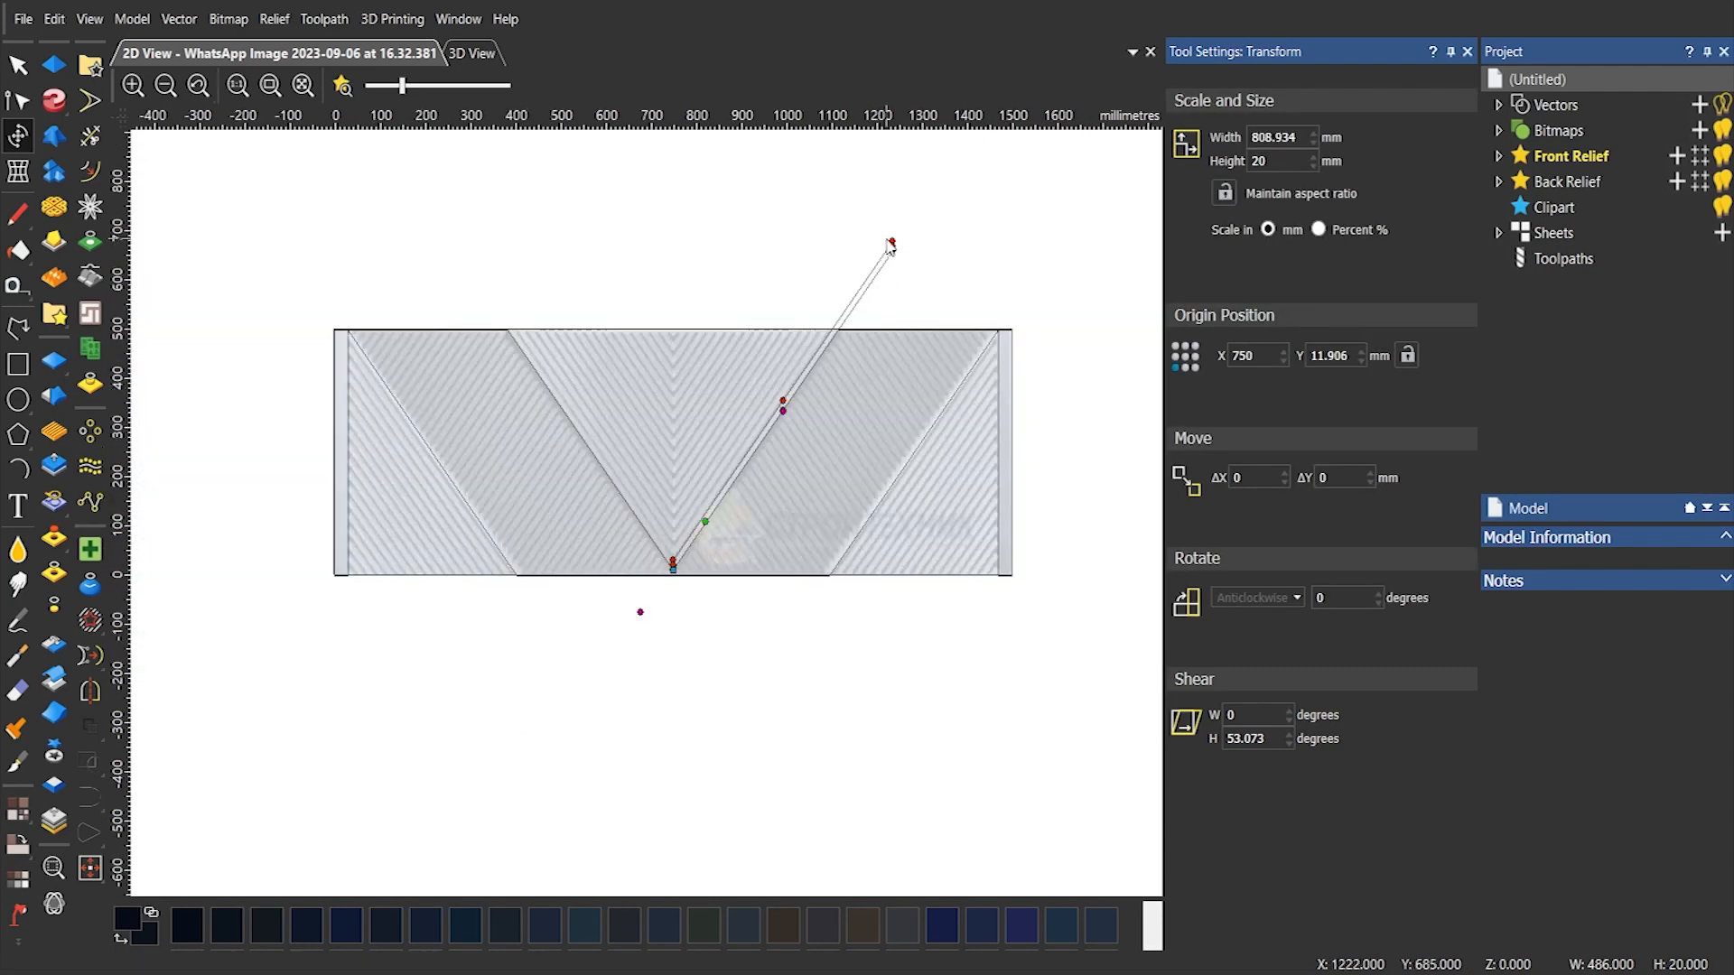
Shorten the sheared strip to a width of 607.727 mm so its lower edge ends at the panel's top edge
scroll(891, 258, up, 2)
drag(900, 206, 744, 422)
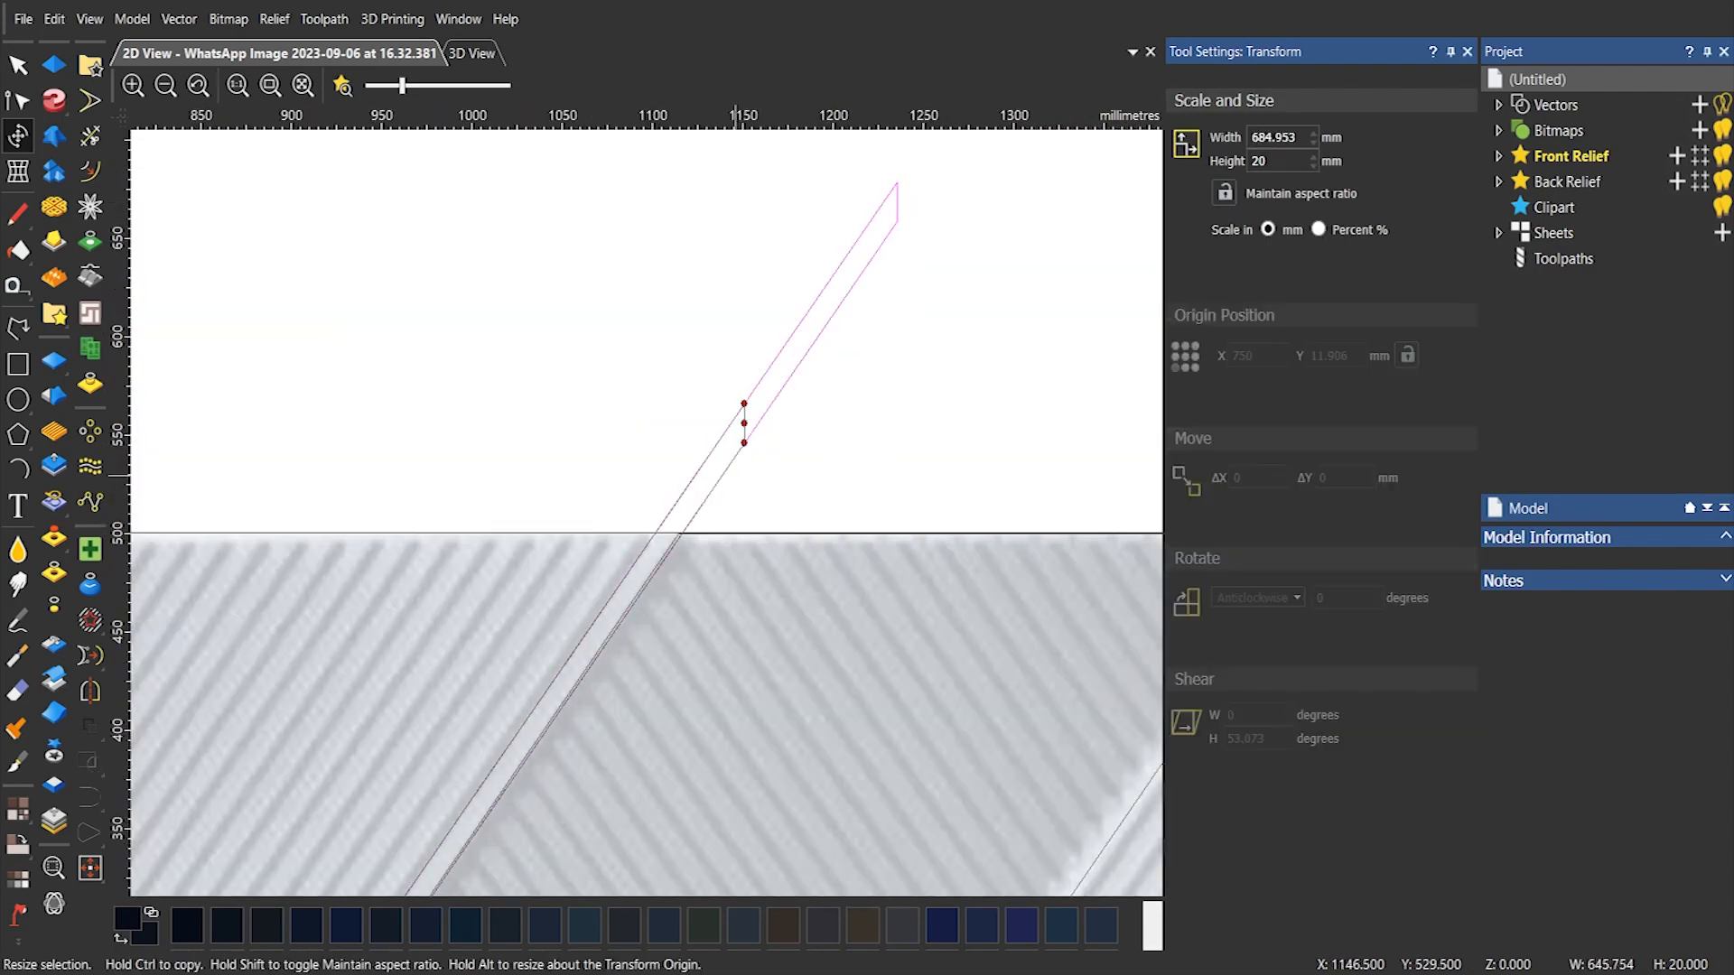
scroll(676, 552, up, 2)
drag(691, 520, 687, 492)
scroll(619, 310, down, 4)
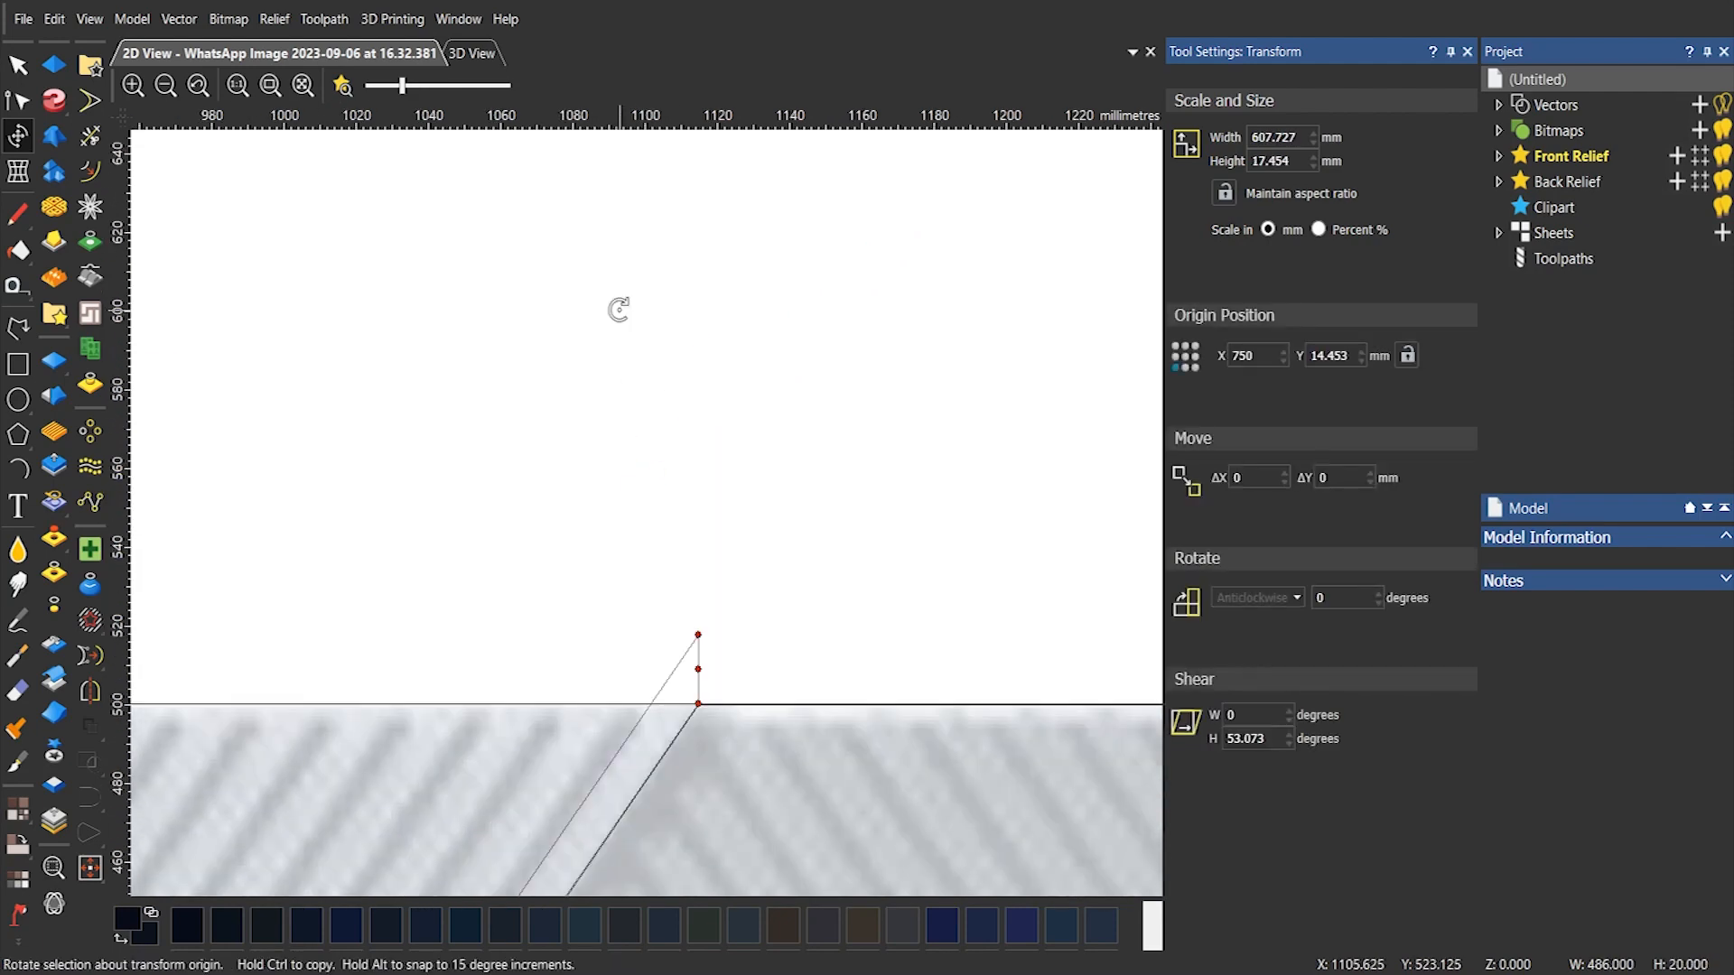
Move the strip's two left nodes down so that its bottom corner meets the V's tip
scroll(655, 521, up, 5)
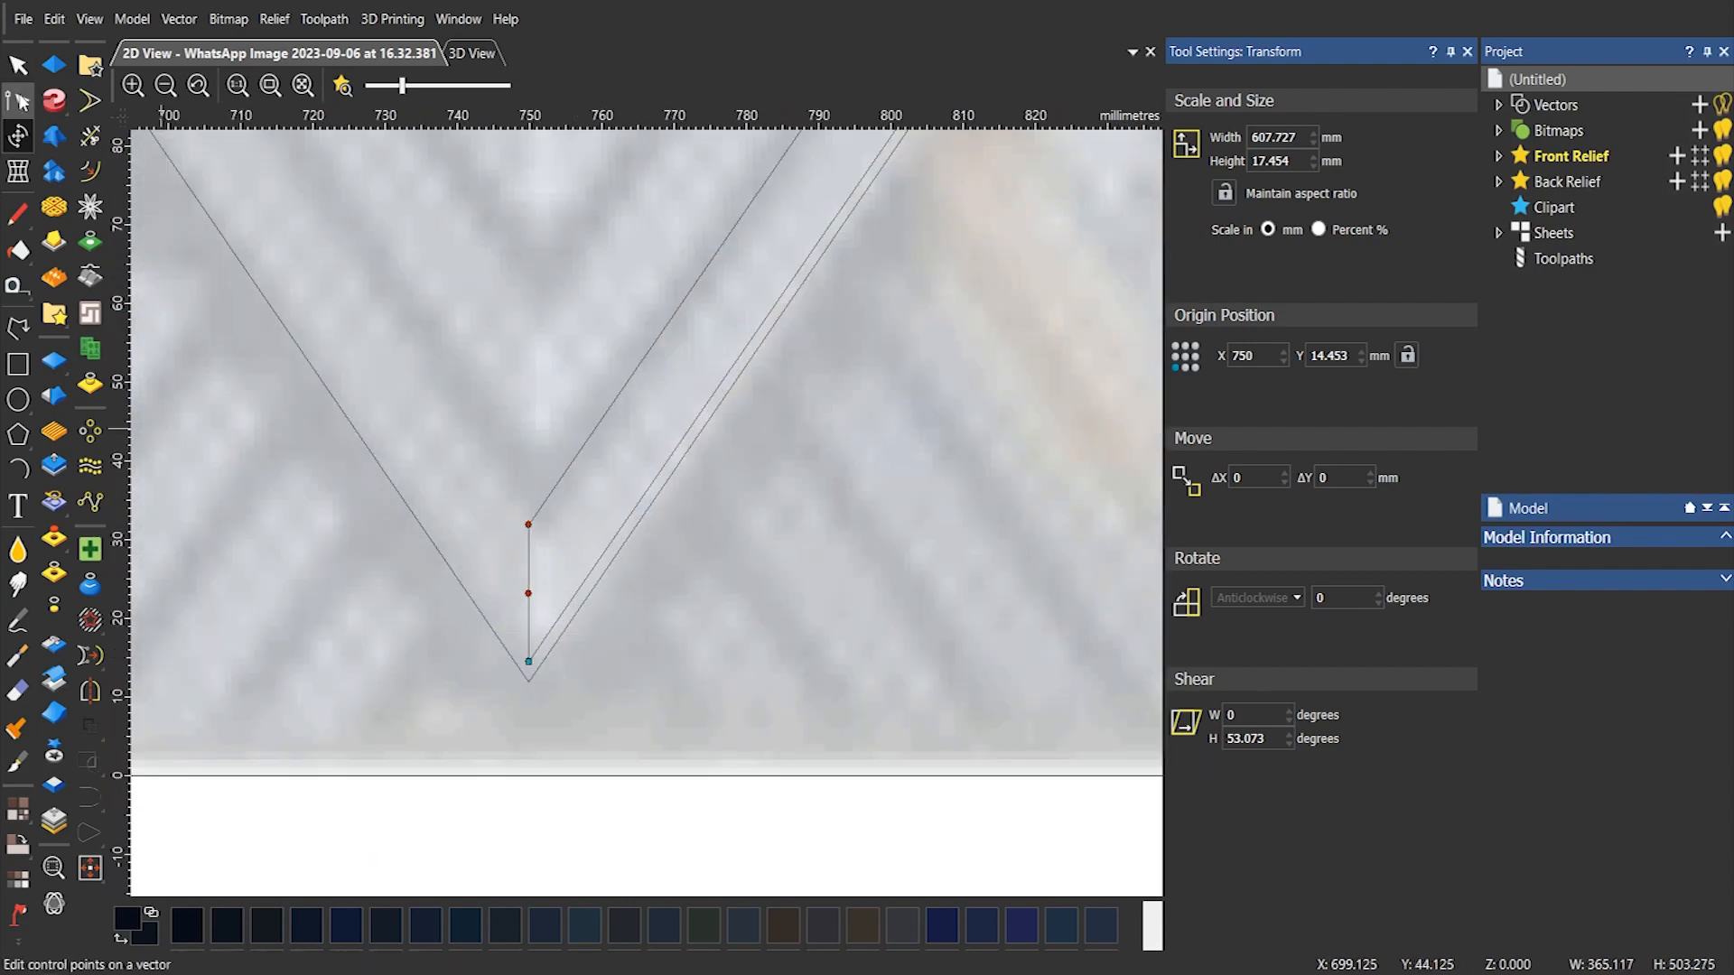
click(18, 100)
drag(496, 499, 530, 723)
scroll(529, 678, down, 3)
scroll(632, 488, down, 3)
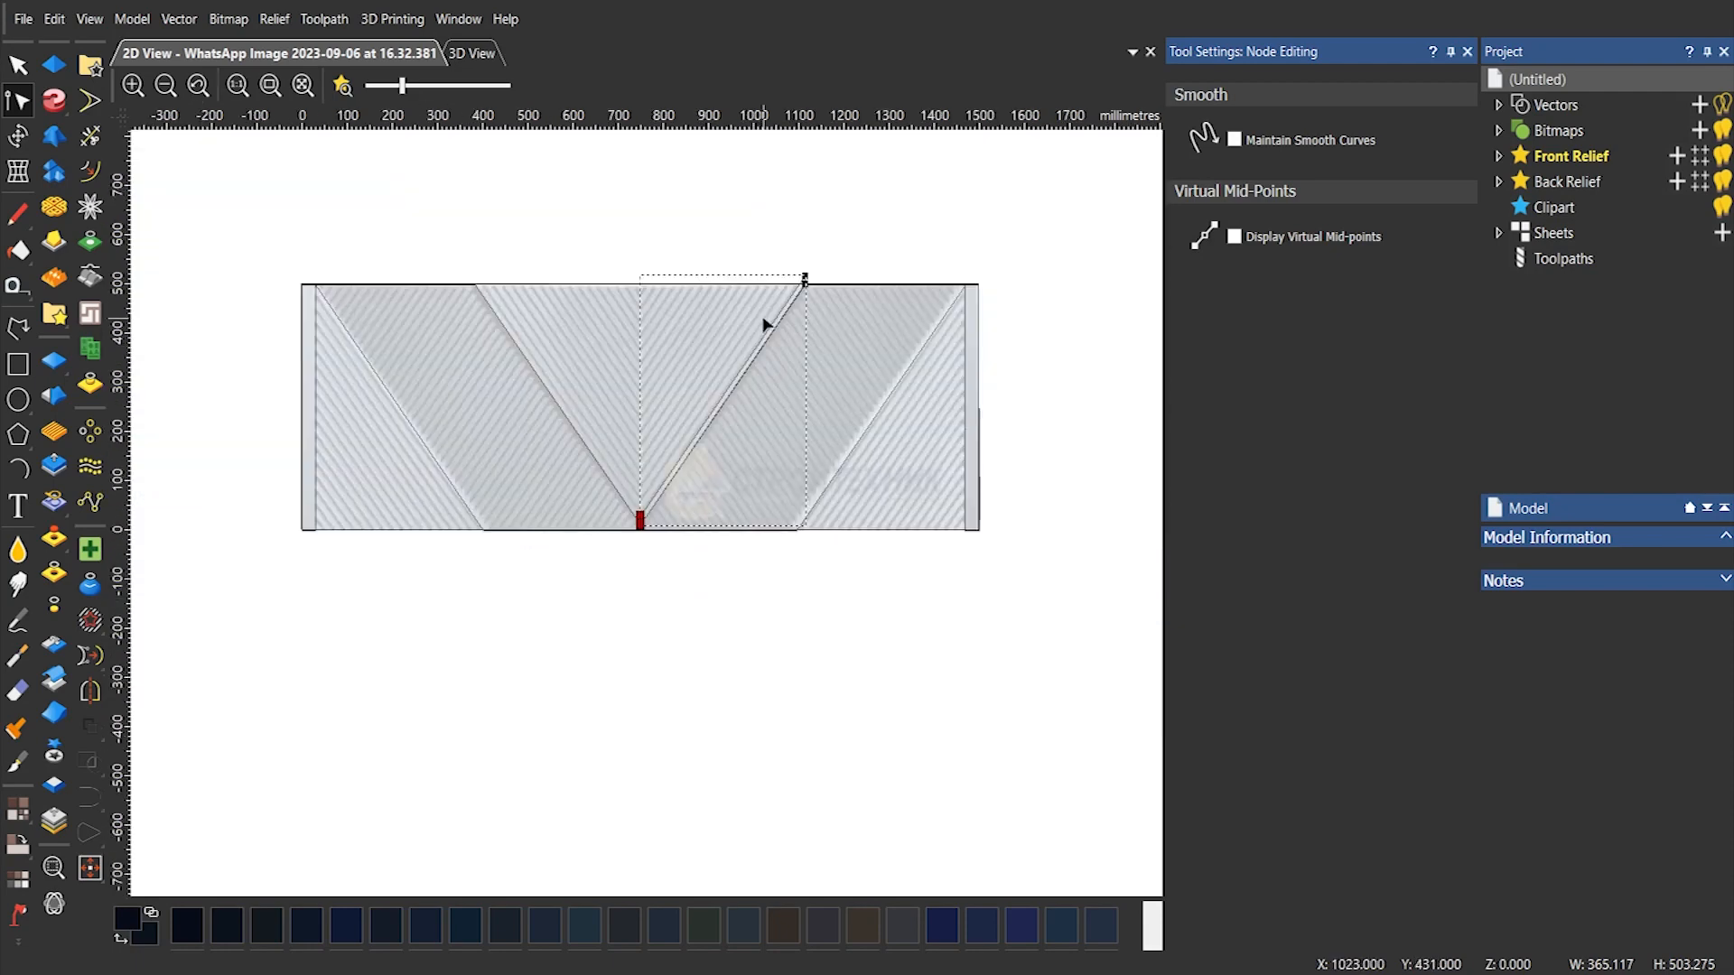
scroll(697, 349, up, 2)
click(20, 67)
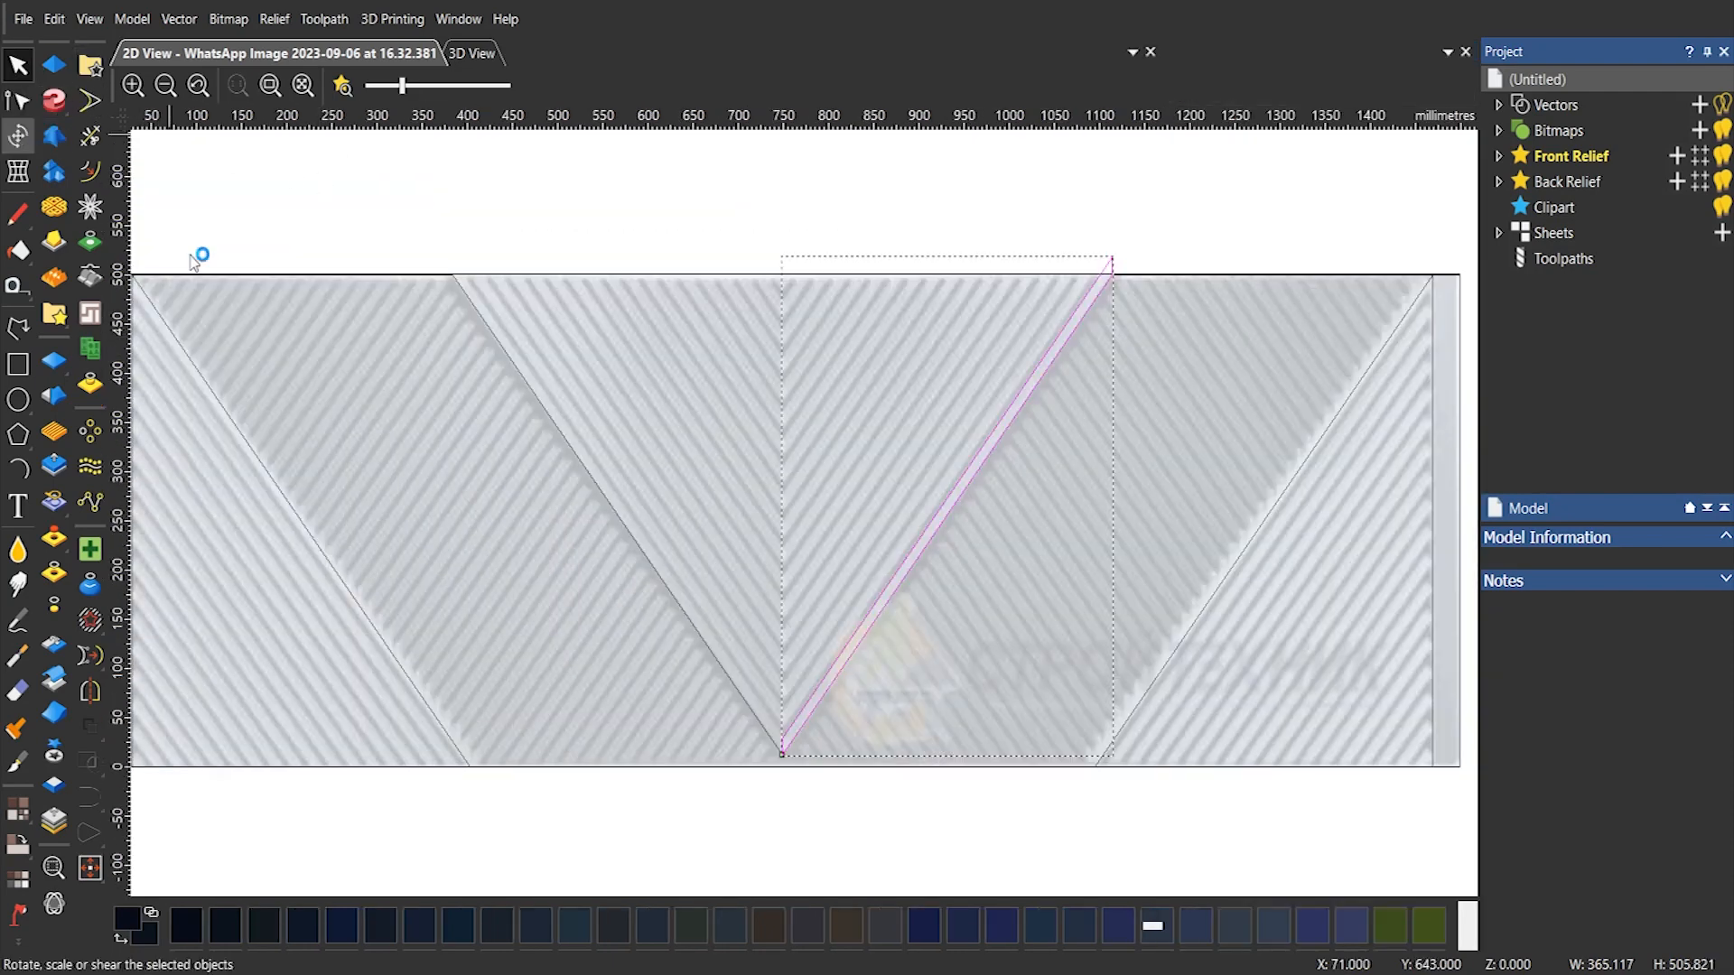
click(18, 136)
scroll(1079, 398, up, 2)
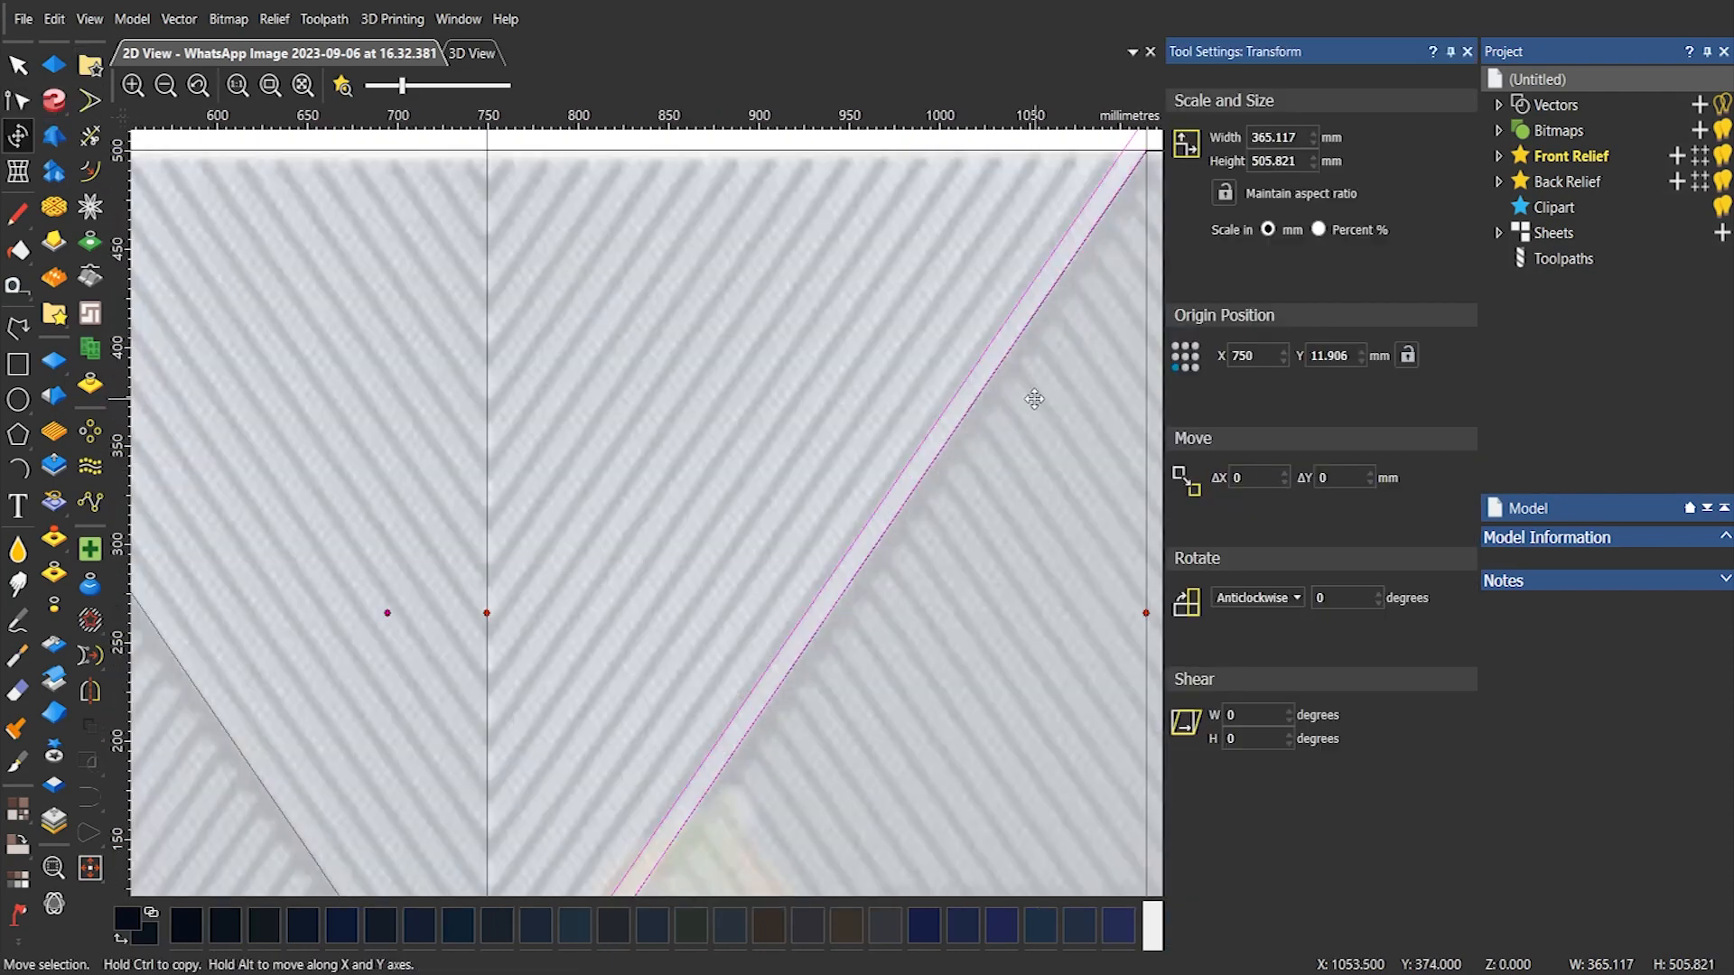
scroll(648, 748, down, 2)
drag(727, 322, 735, 229)
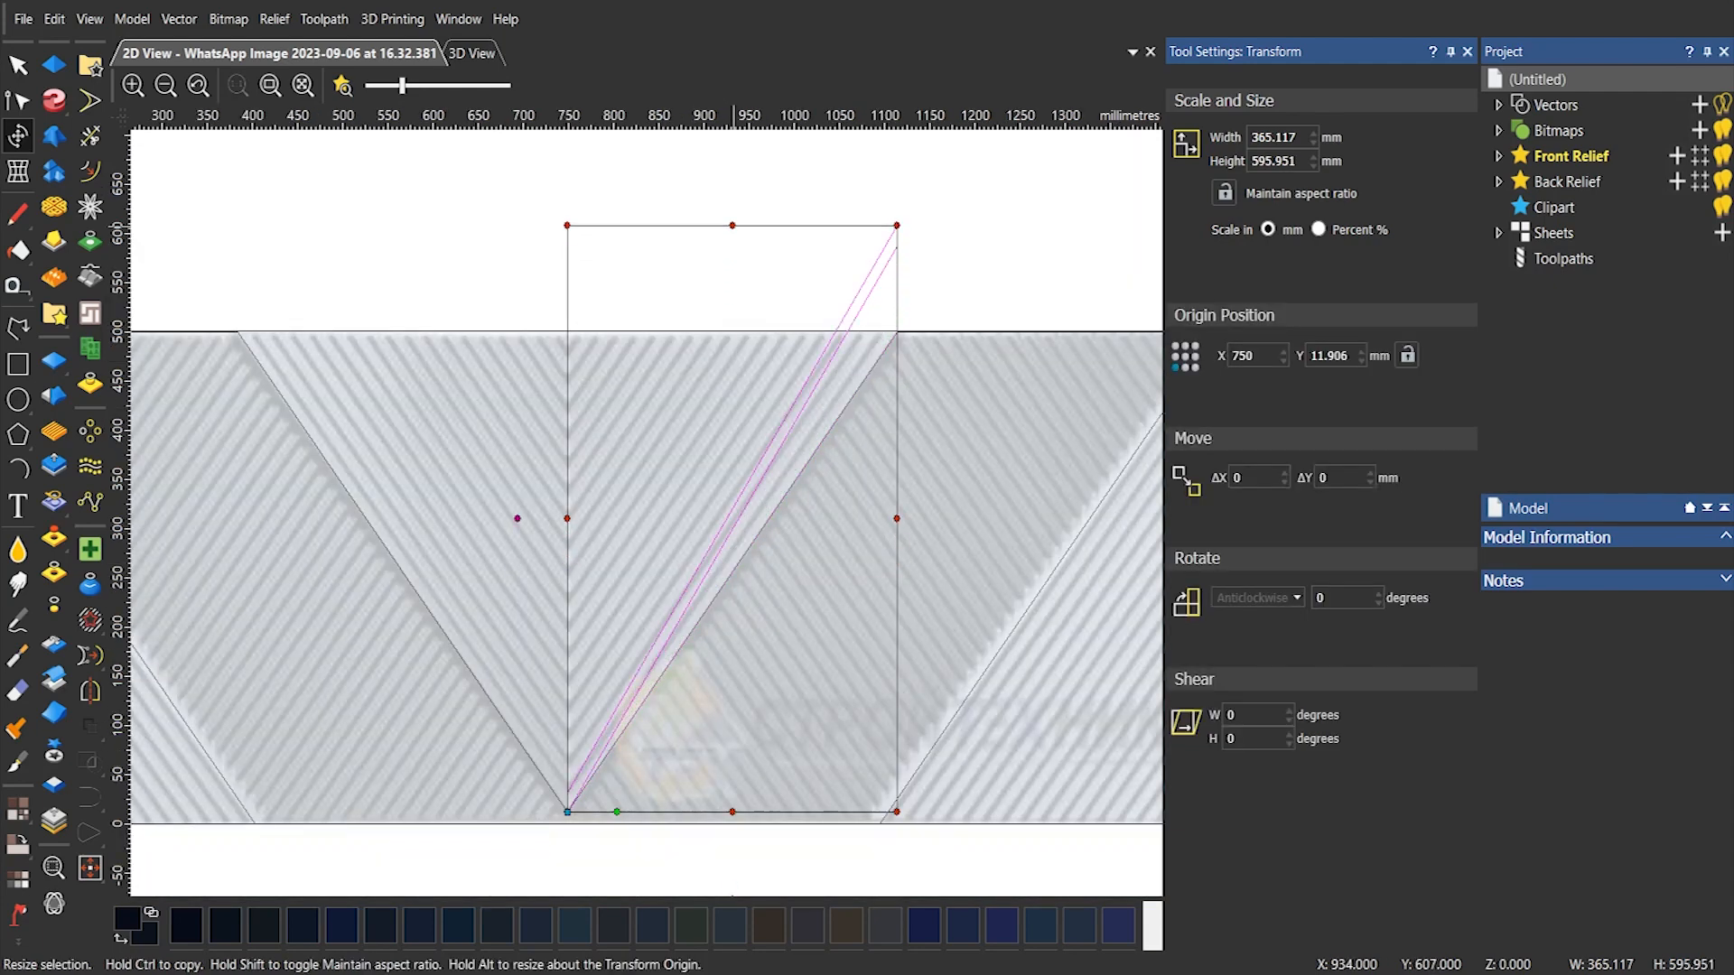
key(Escape)
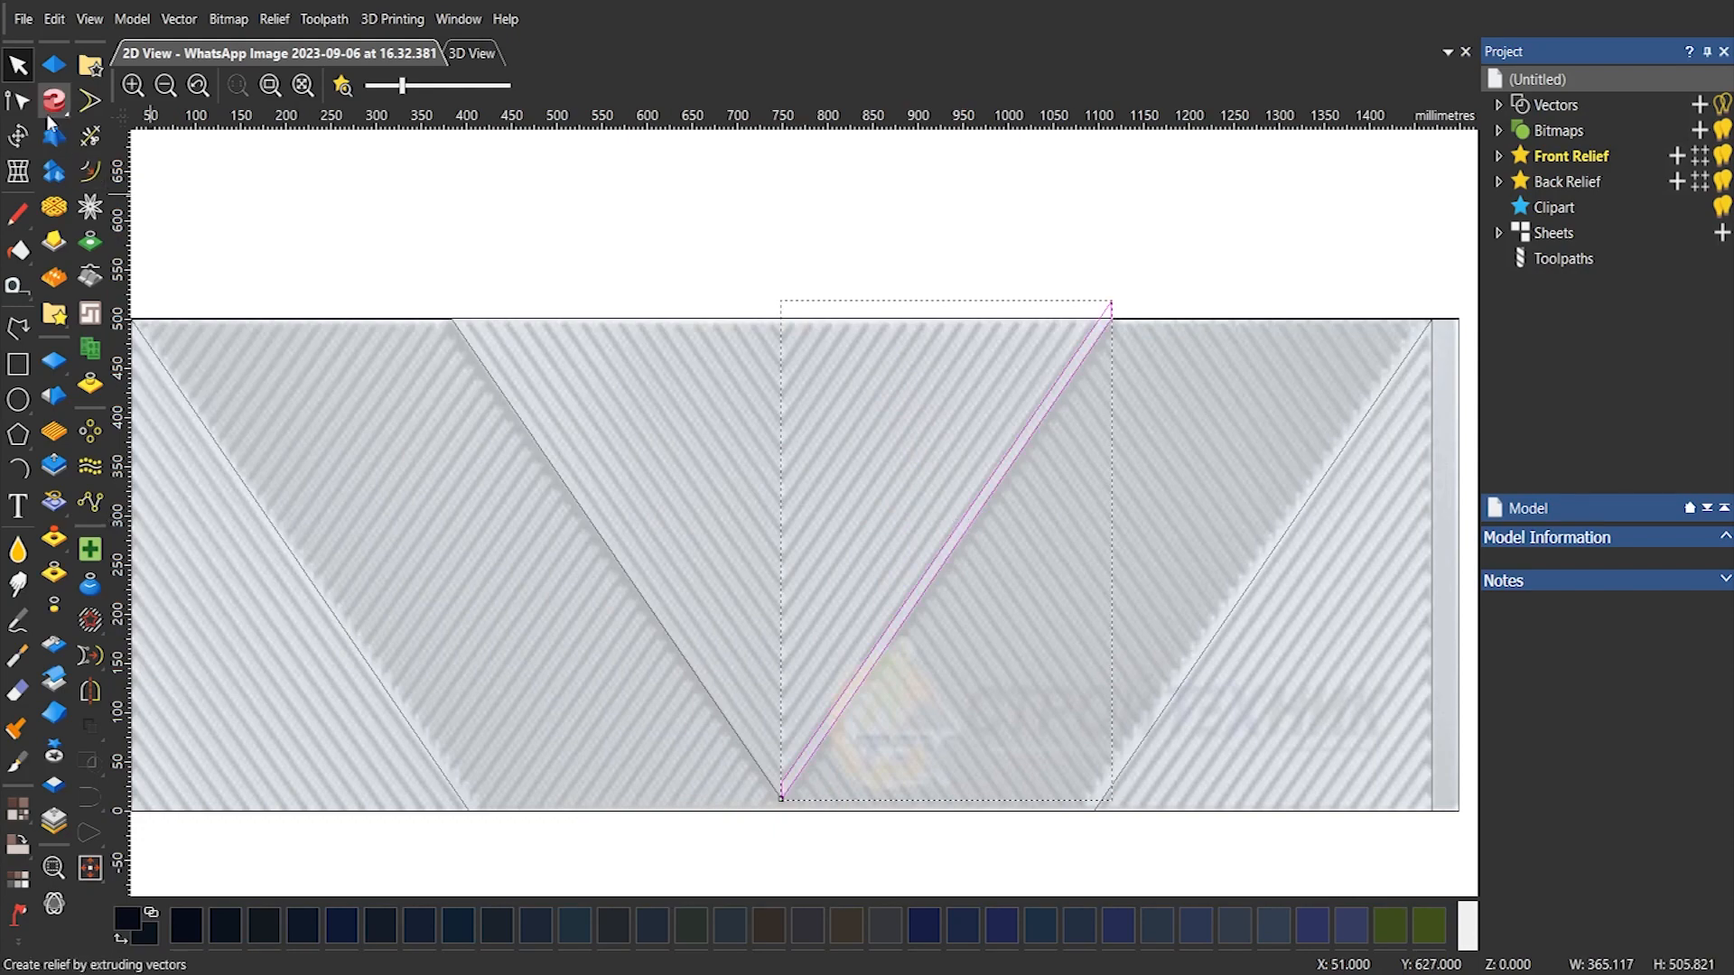
Raise the strip's two upper nodes by about 11 mm to widen the strip
key(n)
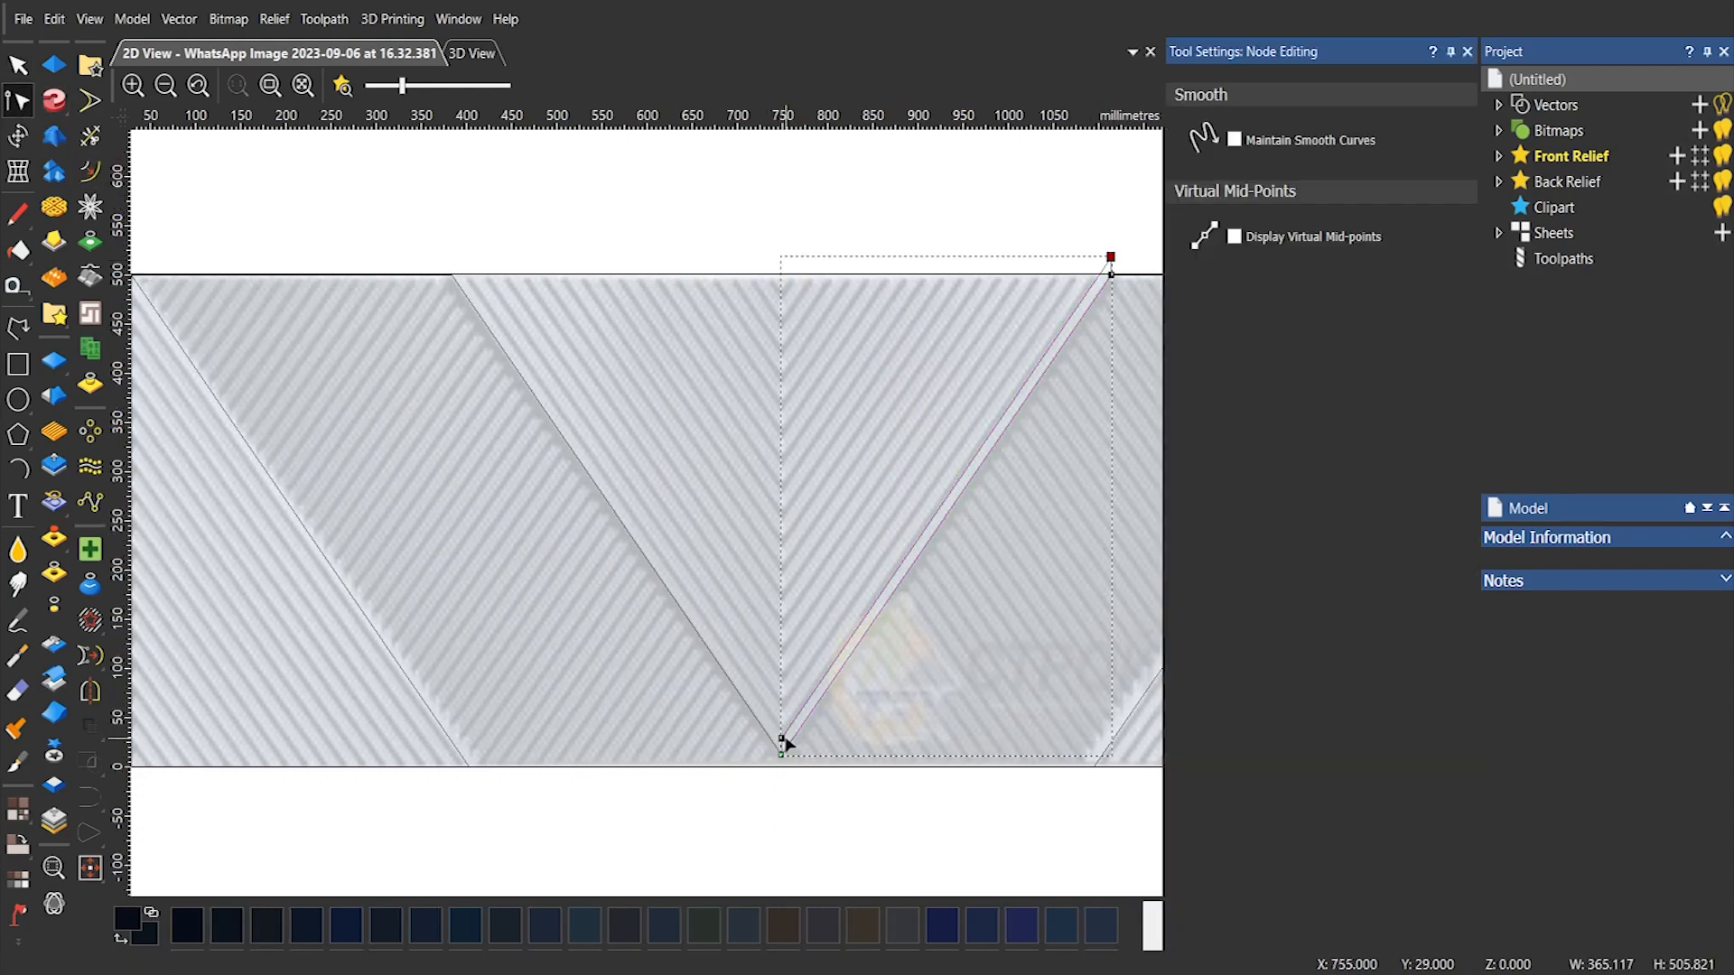
scroll(789, 766, up, 5)
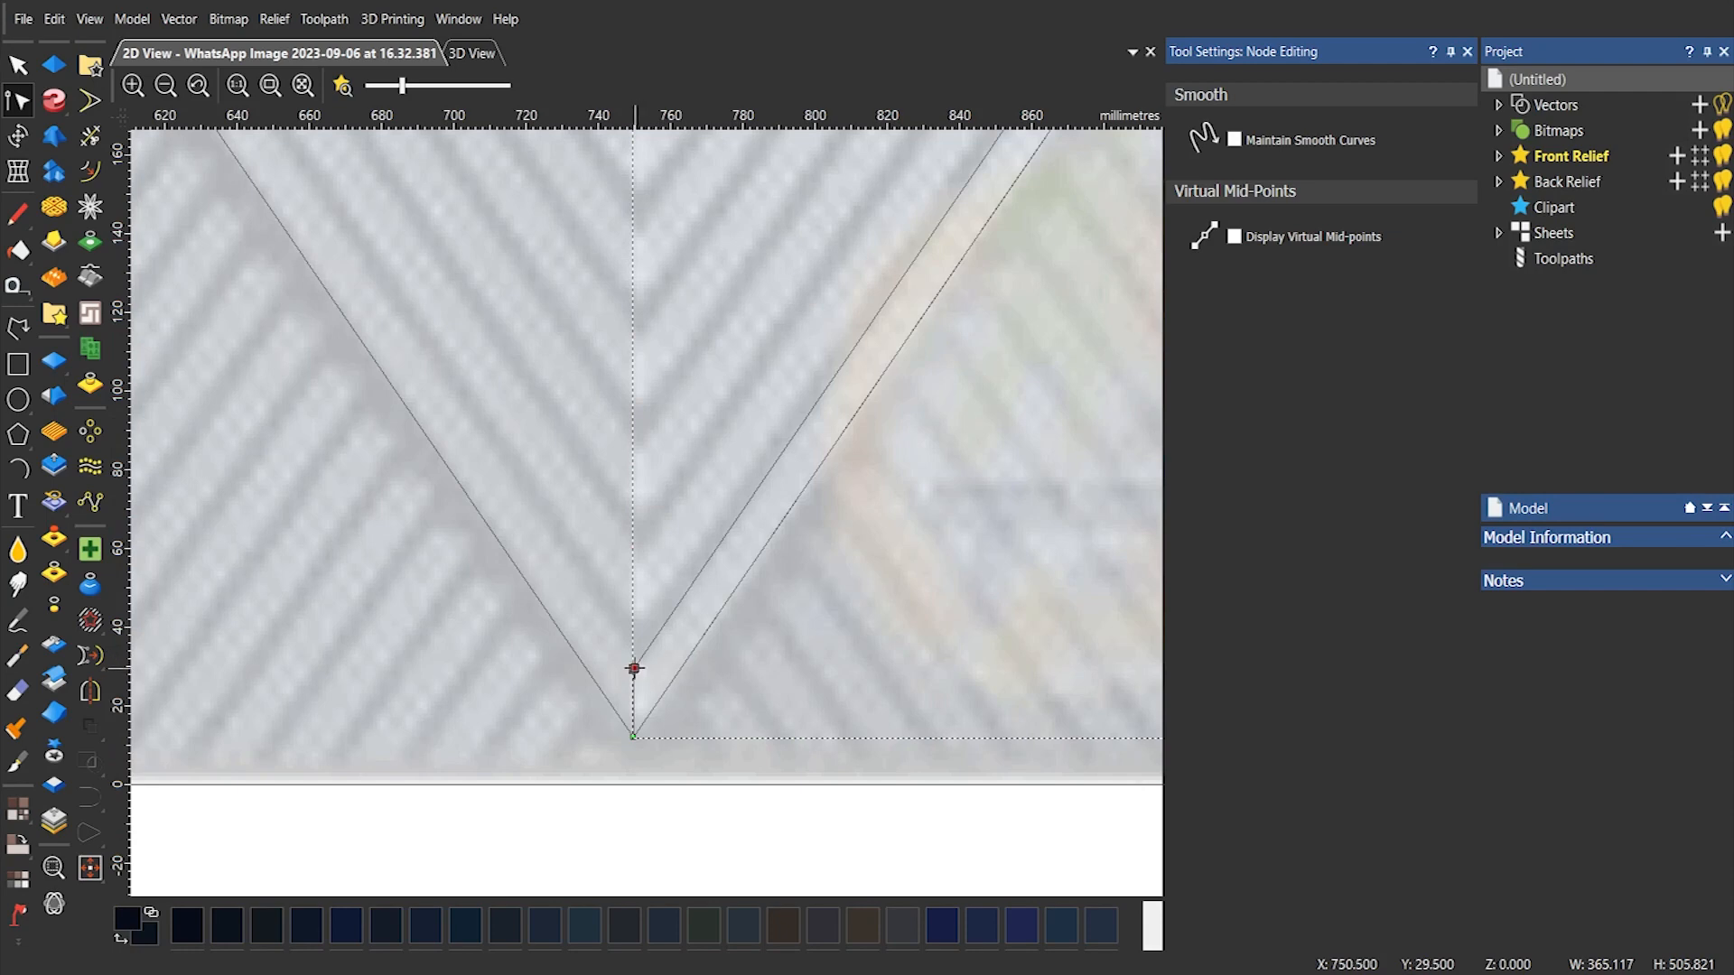
drag(634, 668, 635, 625)
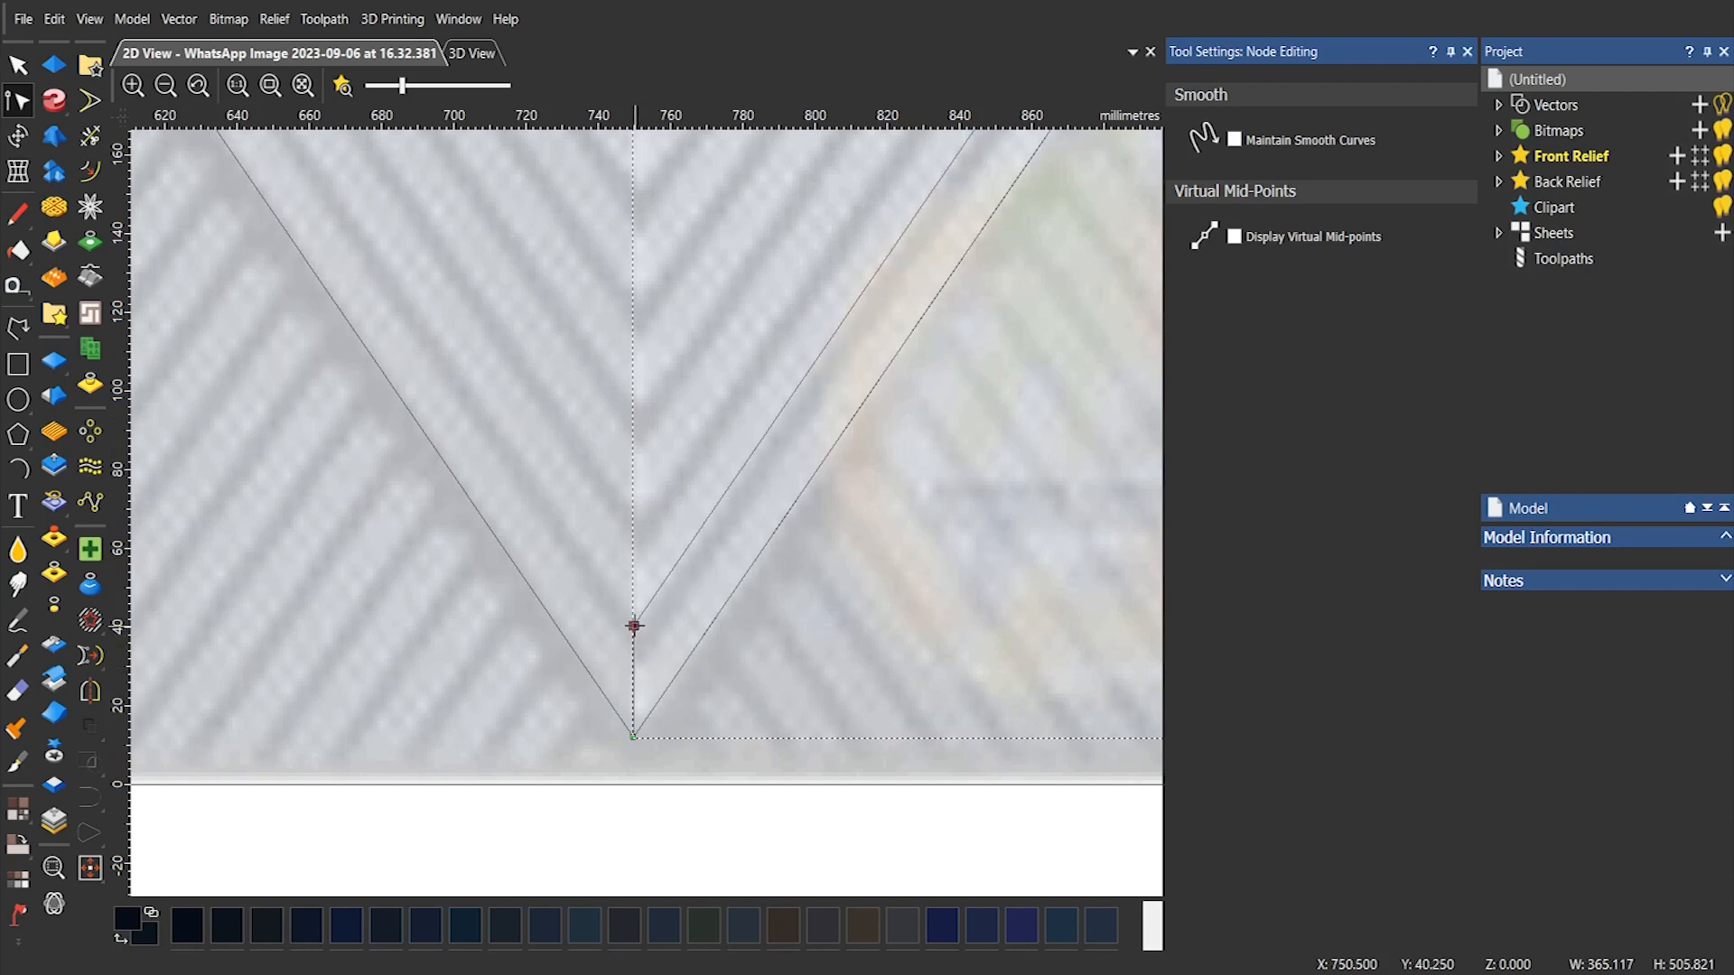
scroll(634, 625, down, 6)
scroll(728, 321, up, 2)
key(Escape)
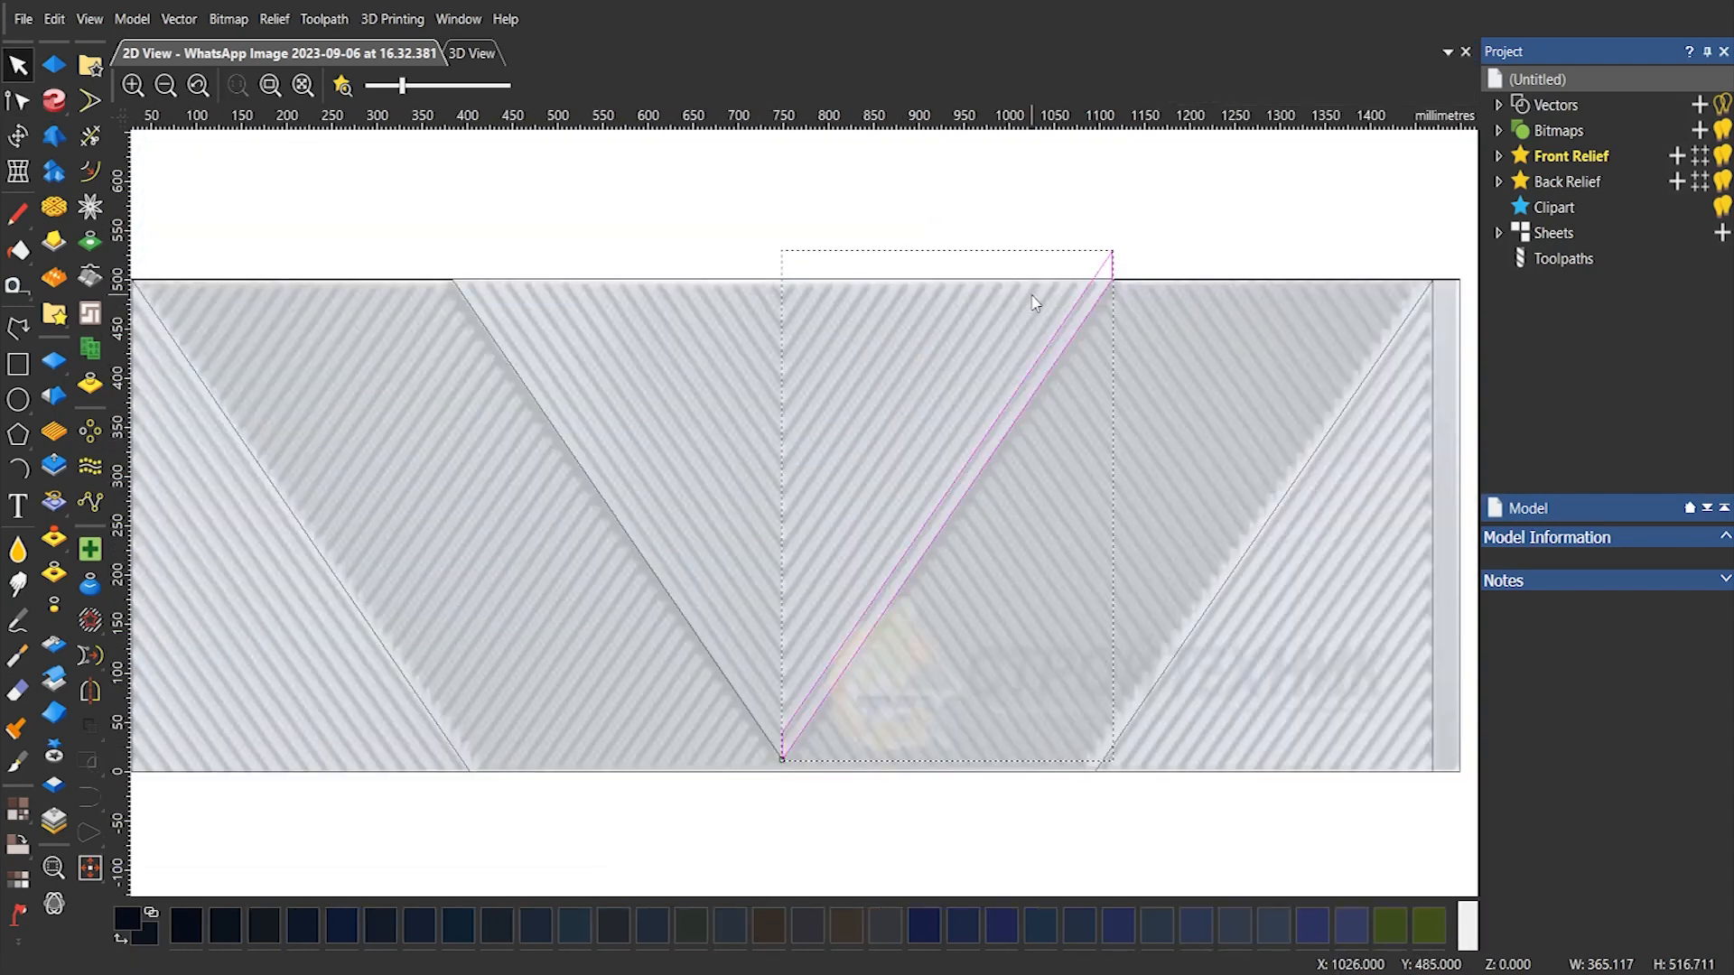
Copy the strip upward along the V's vertical centre line to build an edge-to-edge stack of six strips
scroll(1035, 304, up, 3)
scroll(744, 333, down, 3)
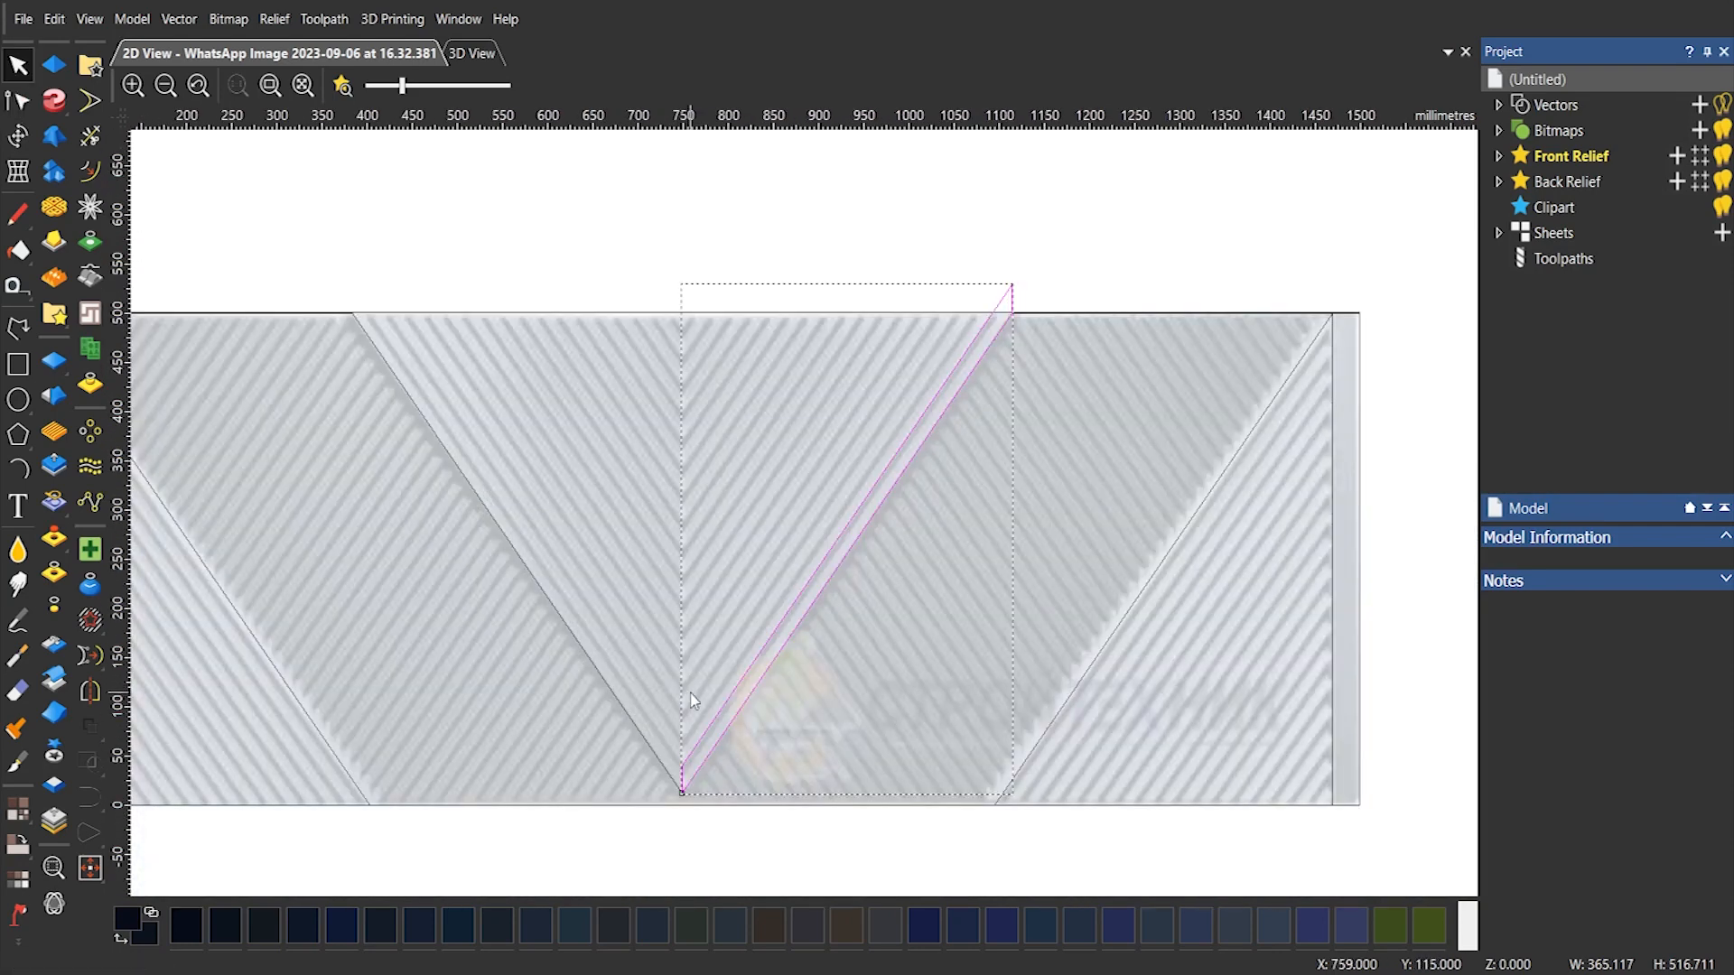
drag(681, 795, 682, 707)
click(723, 685)
key(ctrl+a)
click(705, 742)
click(705, 750)
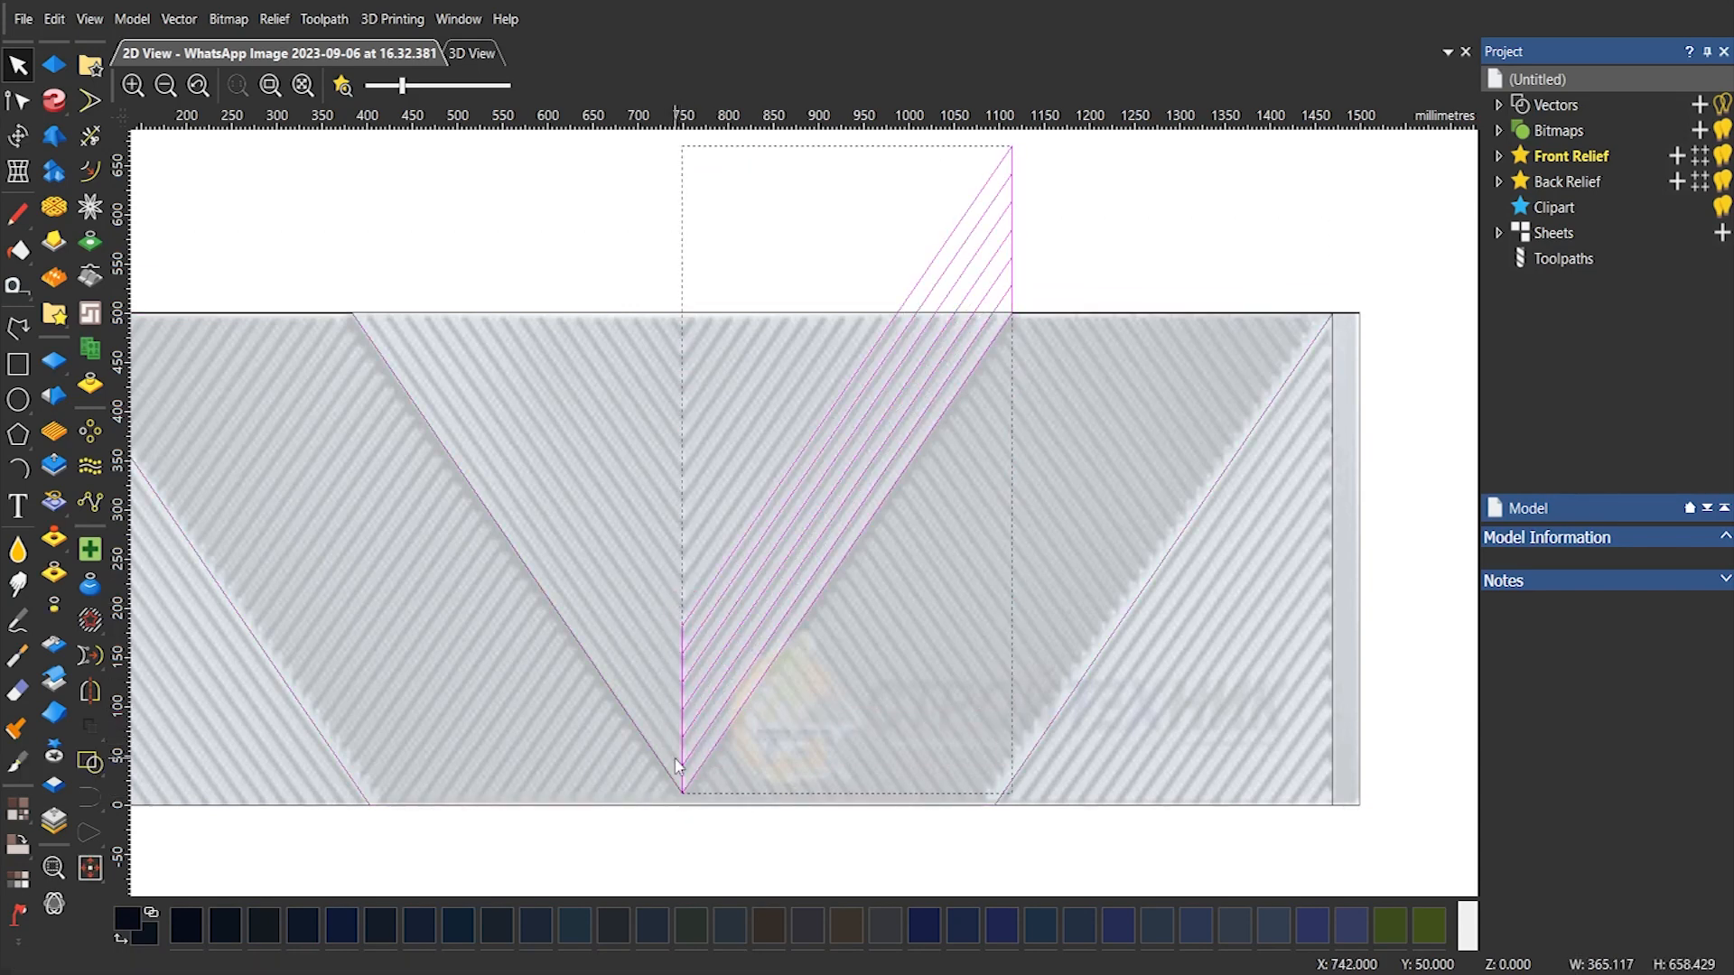
Duplicate groups of the stacked strips upward until they fill the V's right half up to the panel's top edge
drag(681, 793, 679, 623)
drag(616, 383, 683, 456)
click(640, 357)
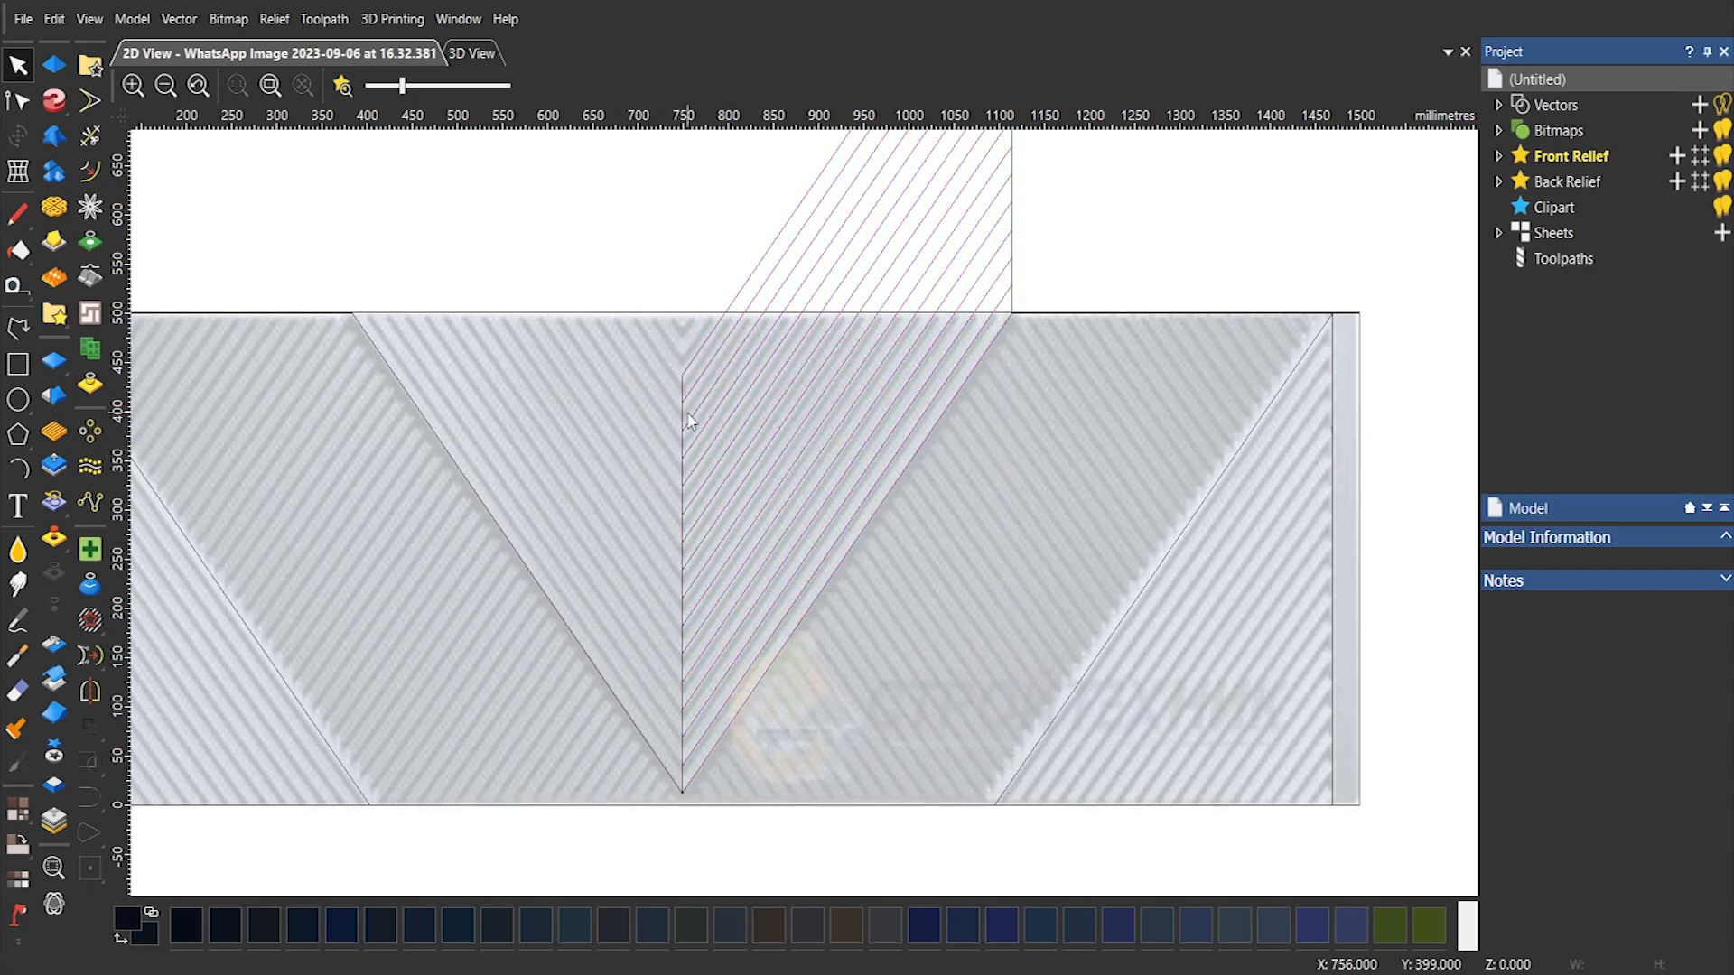
drag(659, 352, 659, 353)
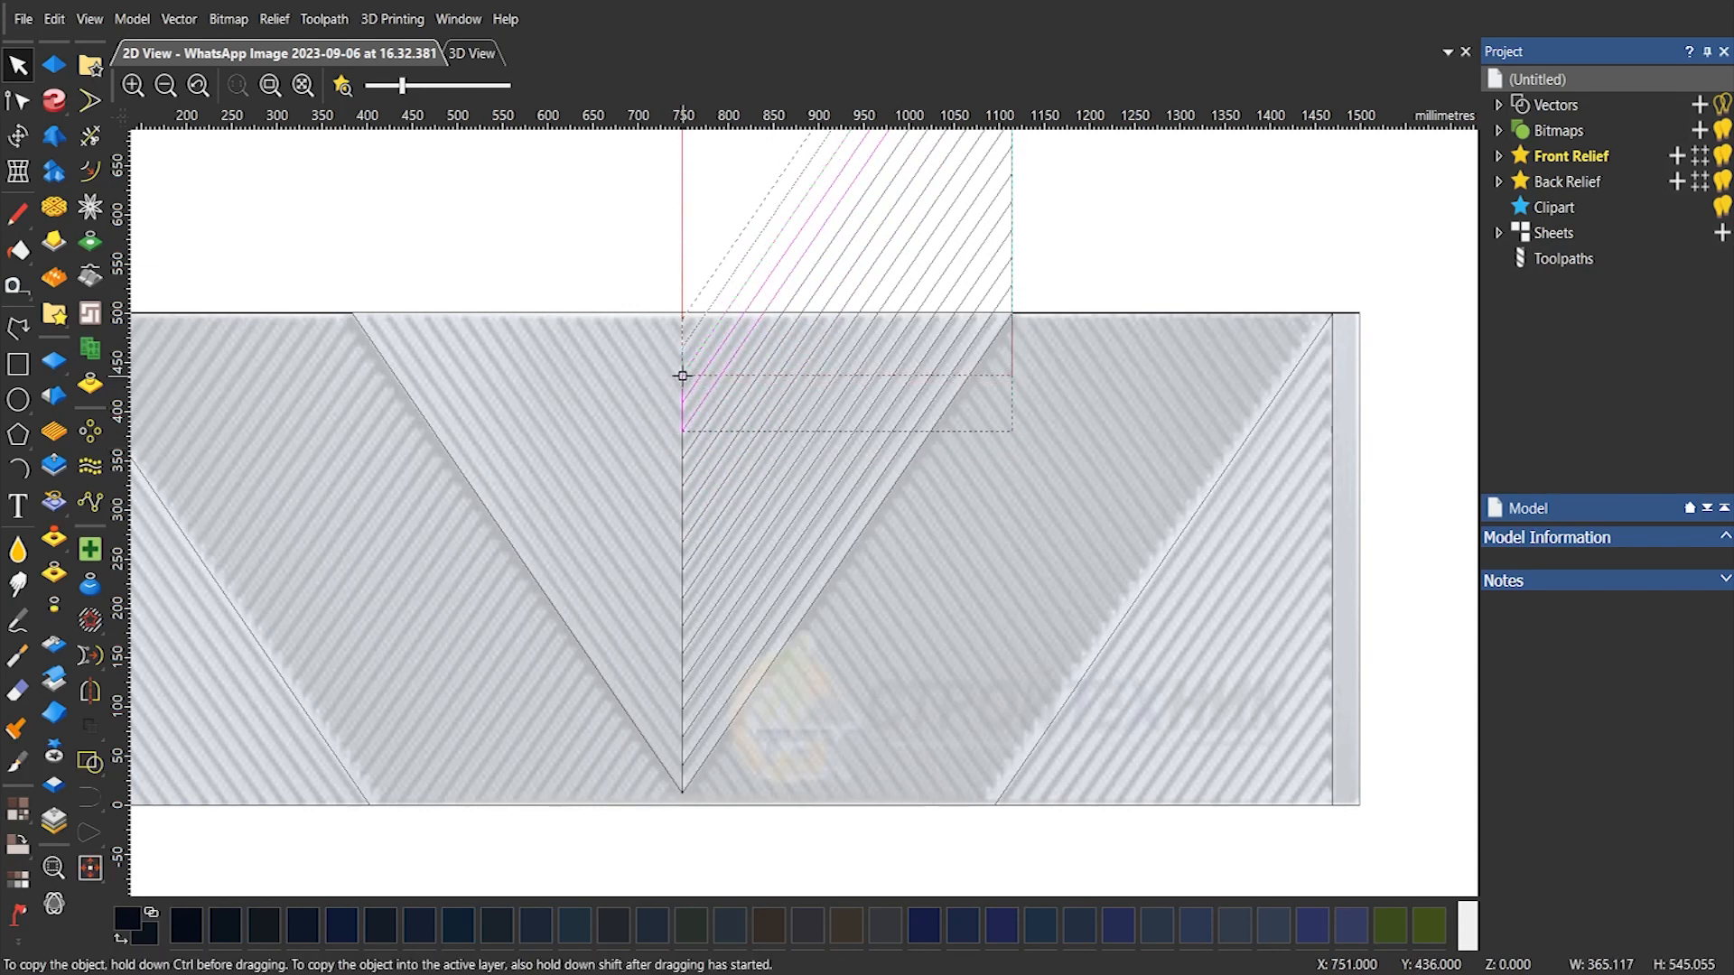
click(641, 380)
drag(1086, 233, 737, 263)
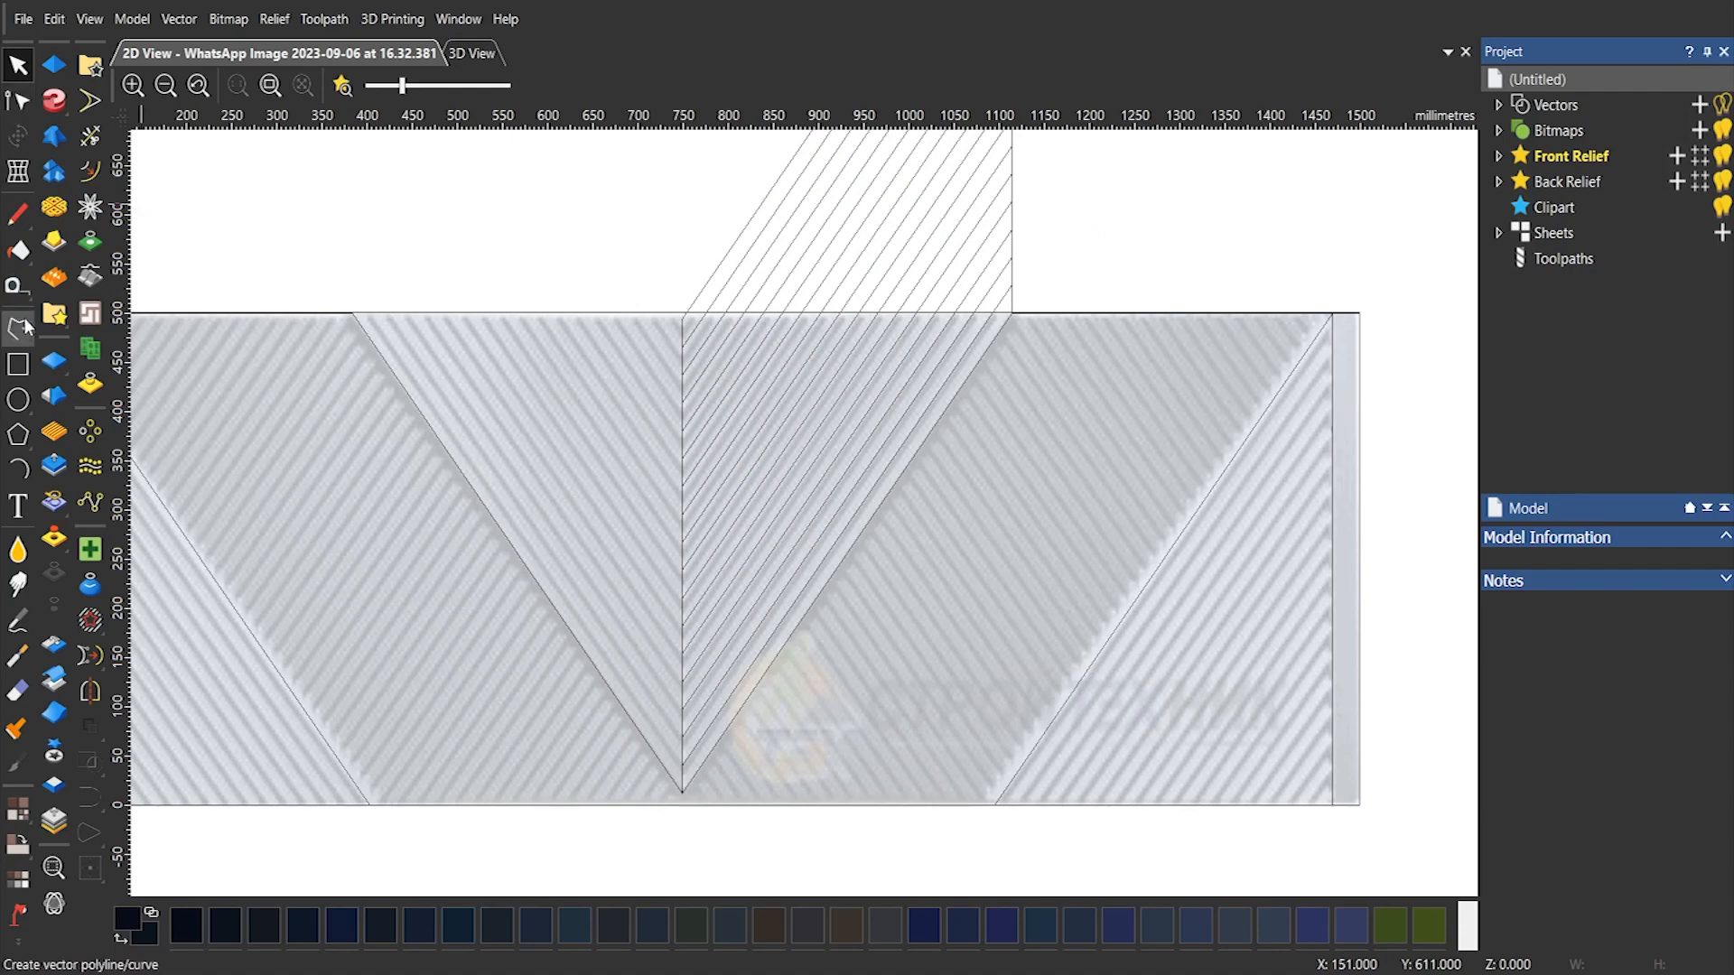
Draw a horizontal line about 547 mm long along the panel's top edge, leftward from the V's upper-right corner across the strips
click(18, 328)
click(1012, 195)
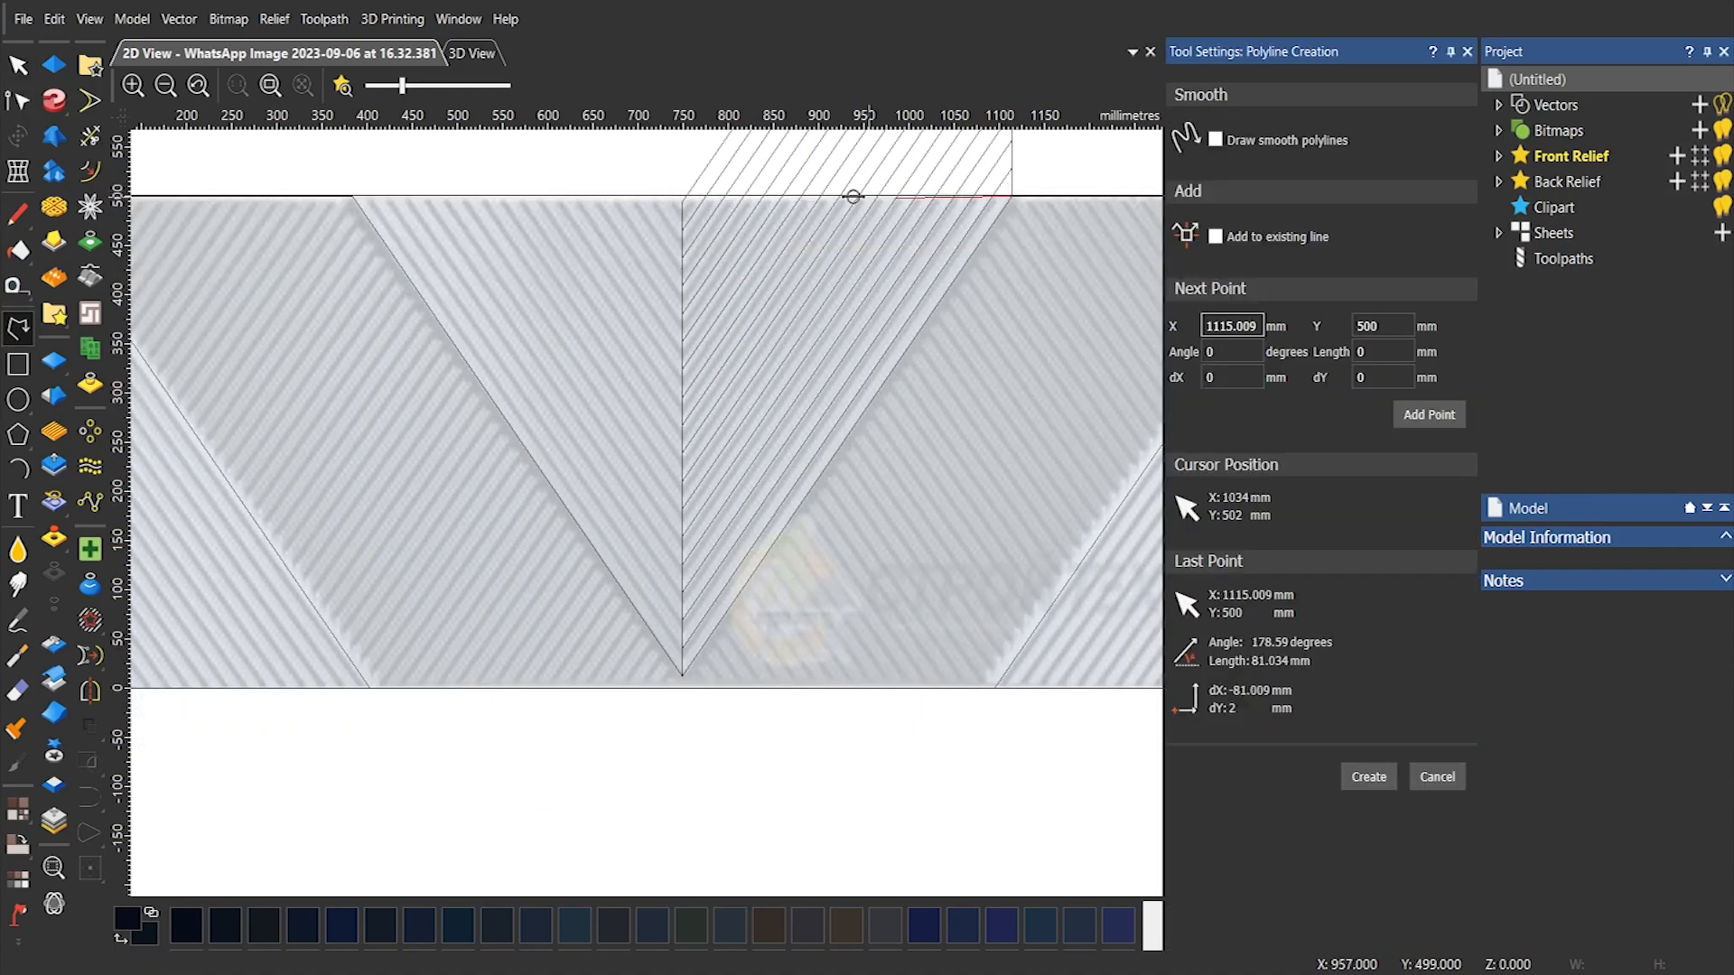
click(517, 195)
scroll(378, 271, down, 1)
scroll(648, 207, up, 1)
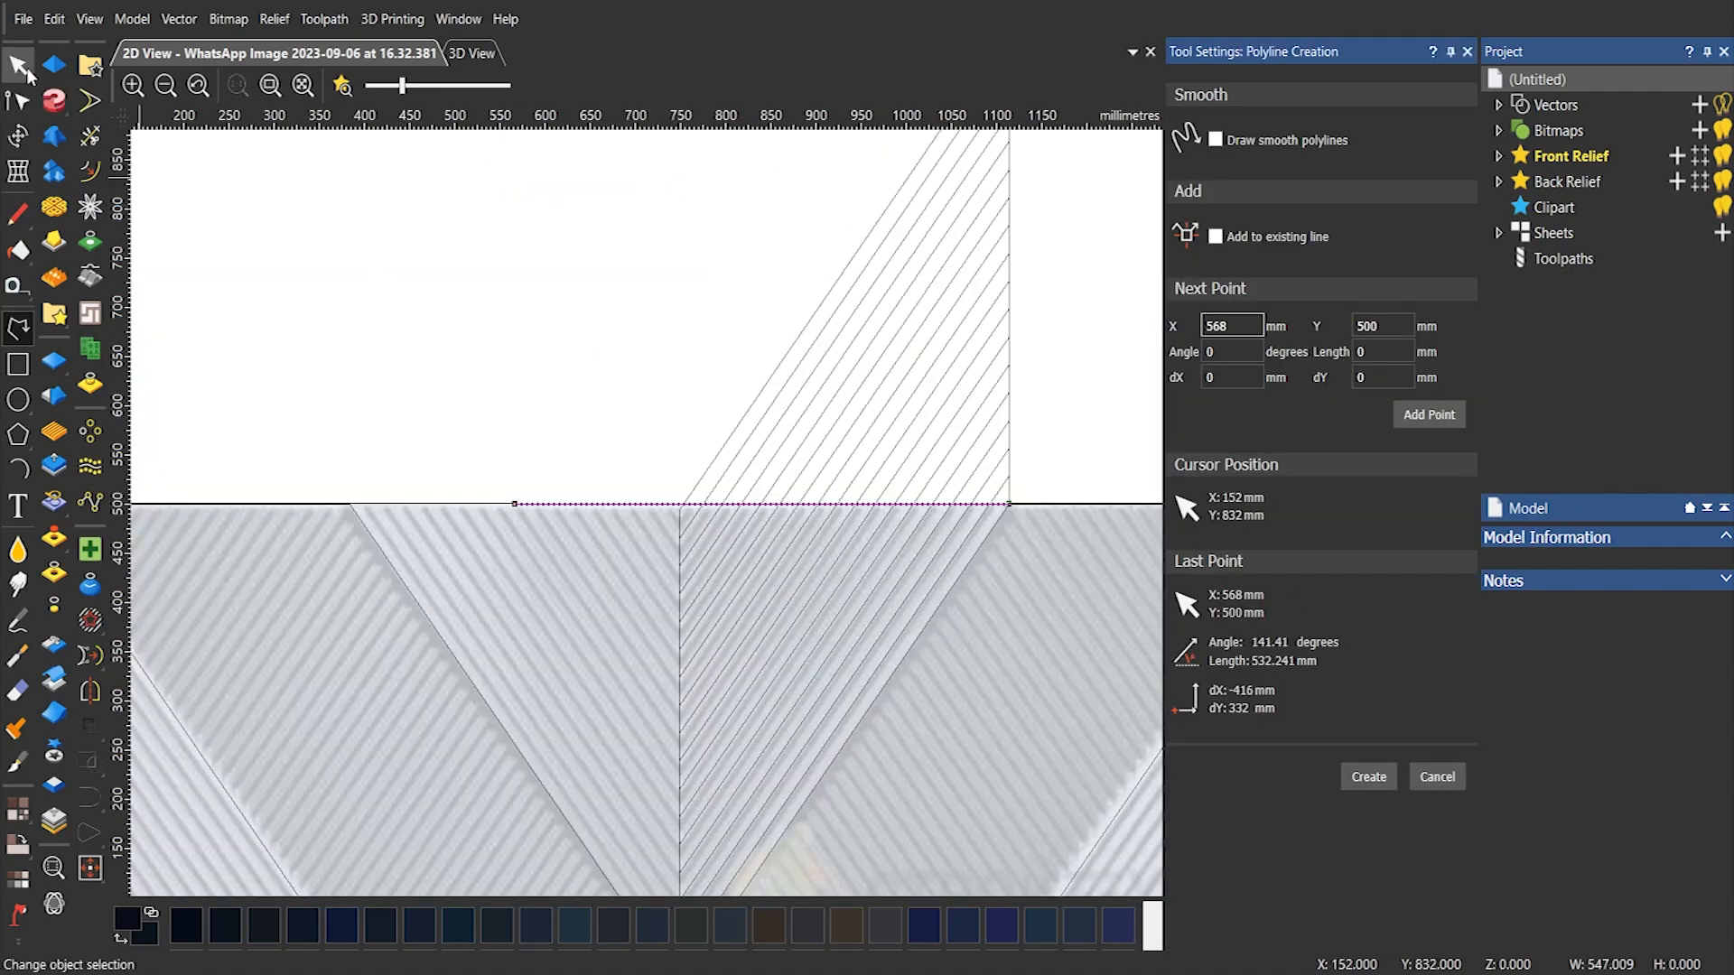
click(18, 65)
Slice the stacked strips with the horizontal line at the panel's top edge
scroll(604, 468, down, 1)
scroll(1002, 439, up, 1)
click(989, 325)
drag(992, 323, 564, 578)
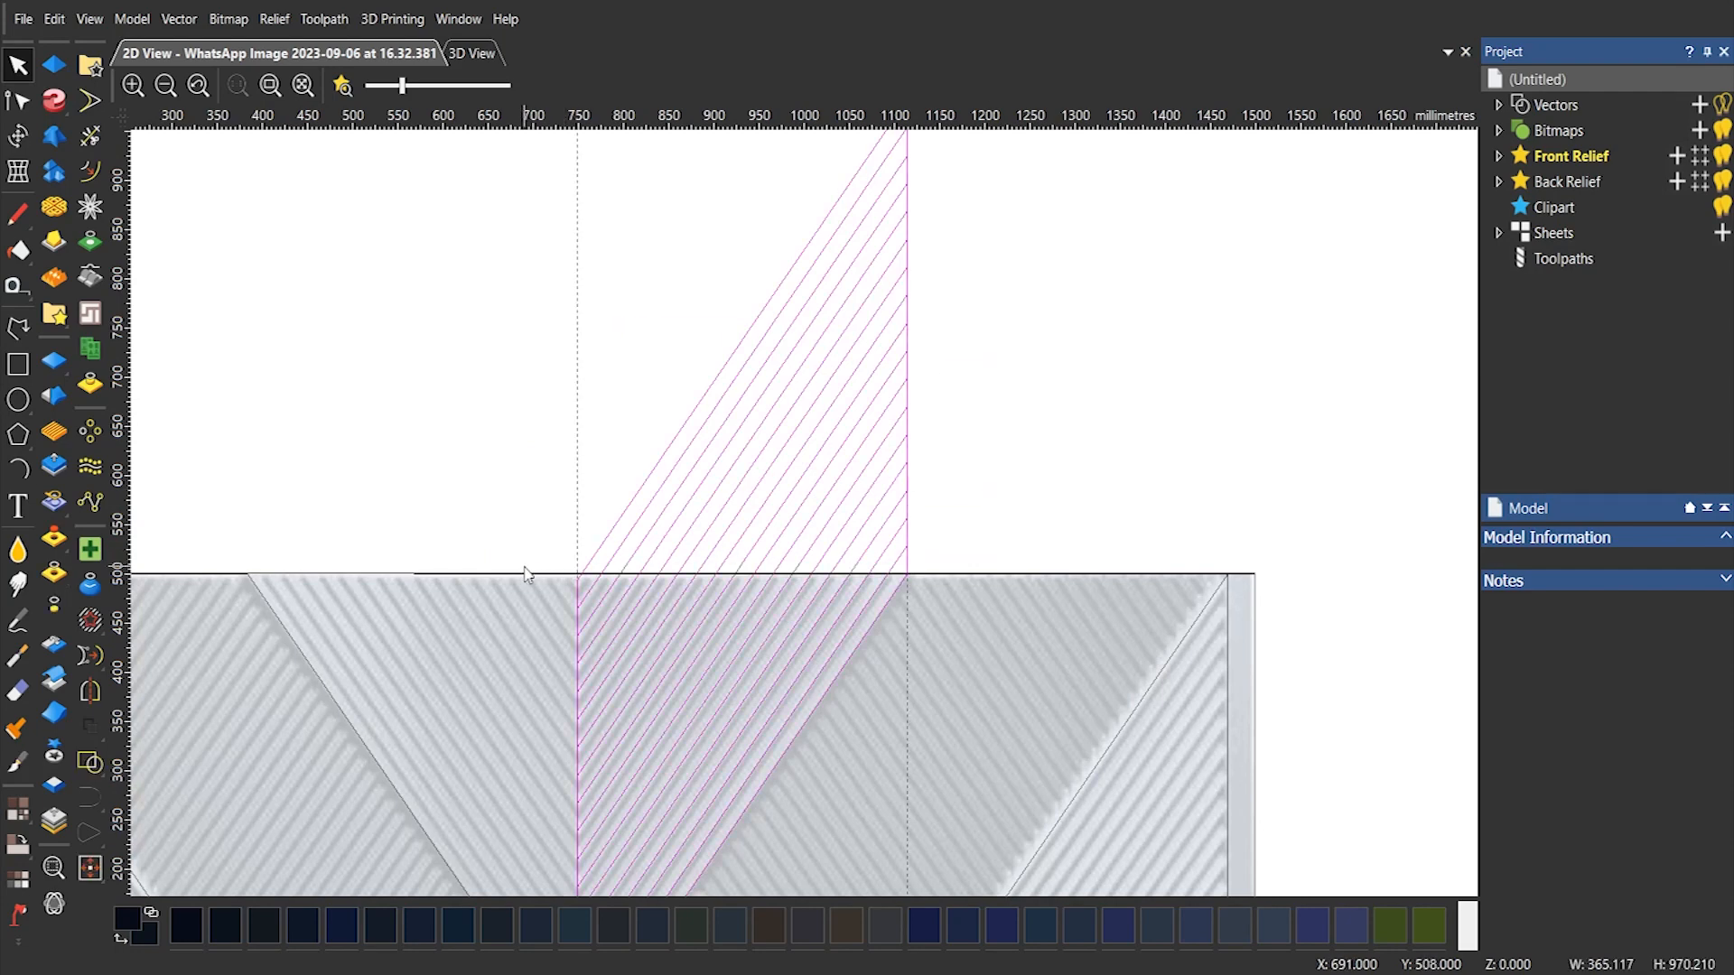
click(88, 655)
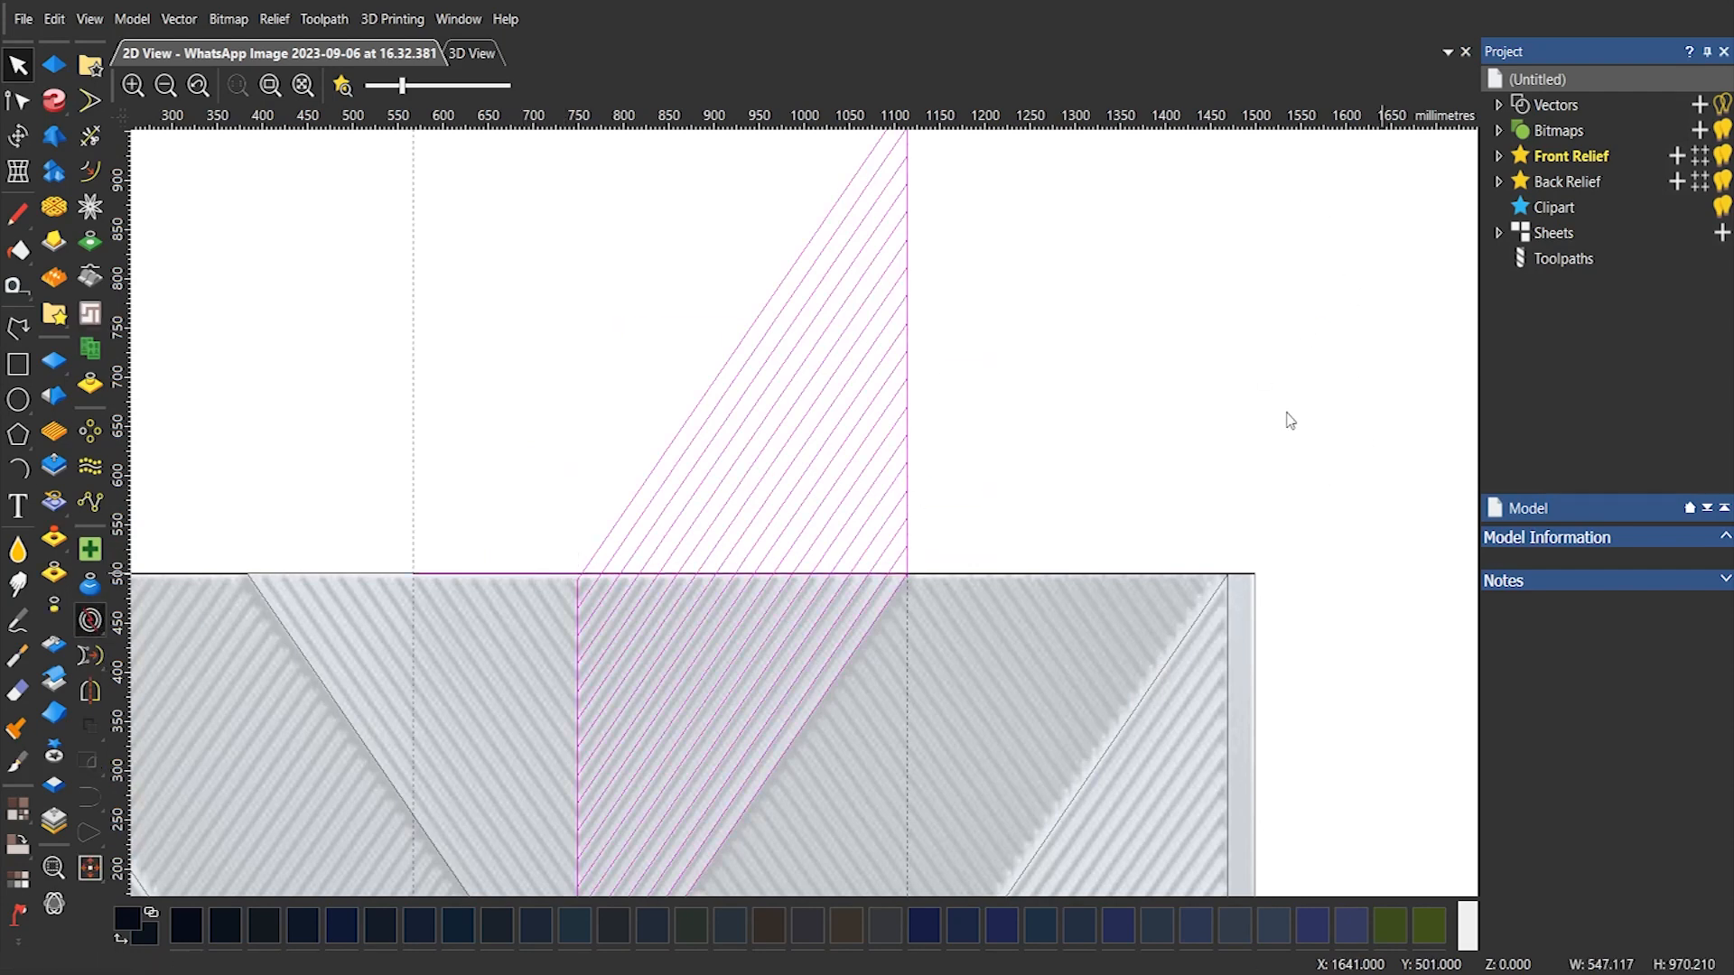
click(1412, 542)
Delete the sliced strip pieces above the panel and the leftover cutting line
drag(1220, 355, 707, 467)
key(Delete)
drag(494, 528, 478, 610)
key(Delete)
Examine the trimmed strips and their open end nodes along the panel's top edge
click(580, 604)
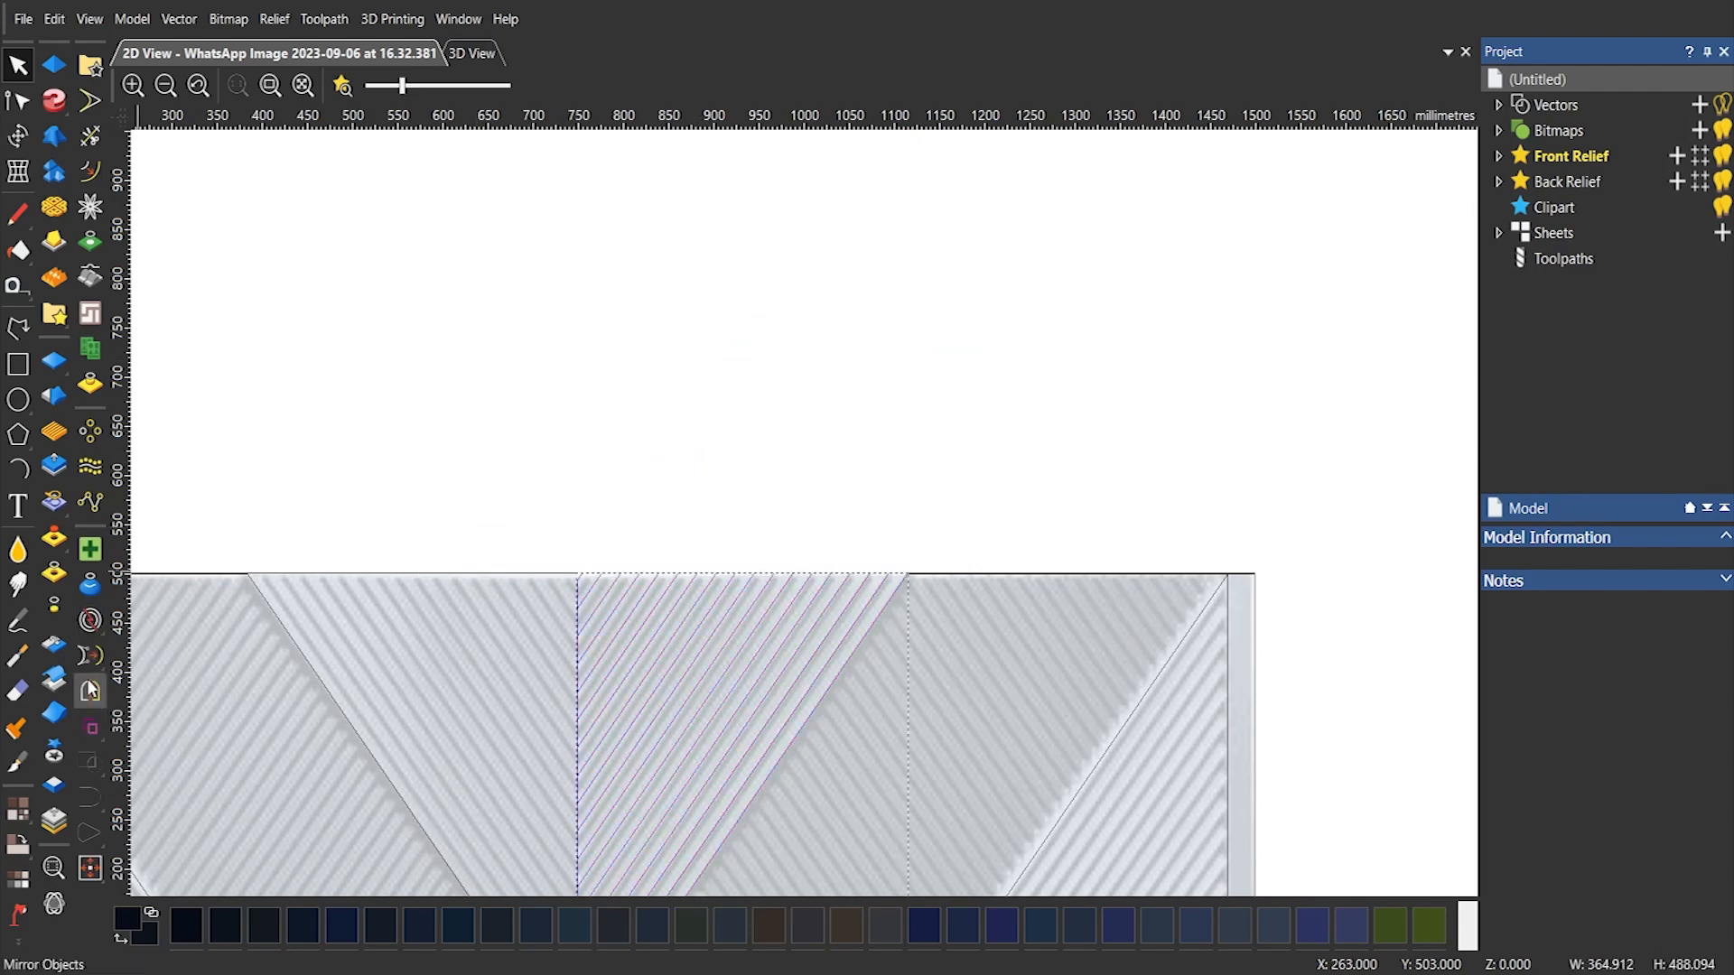
click(651, 356)
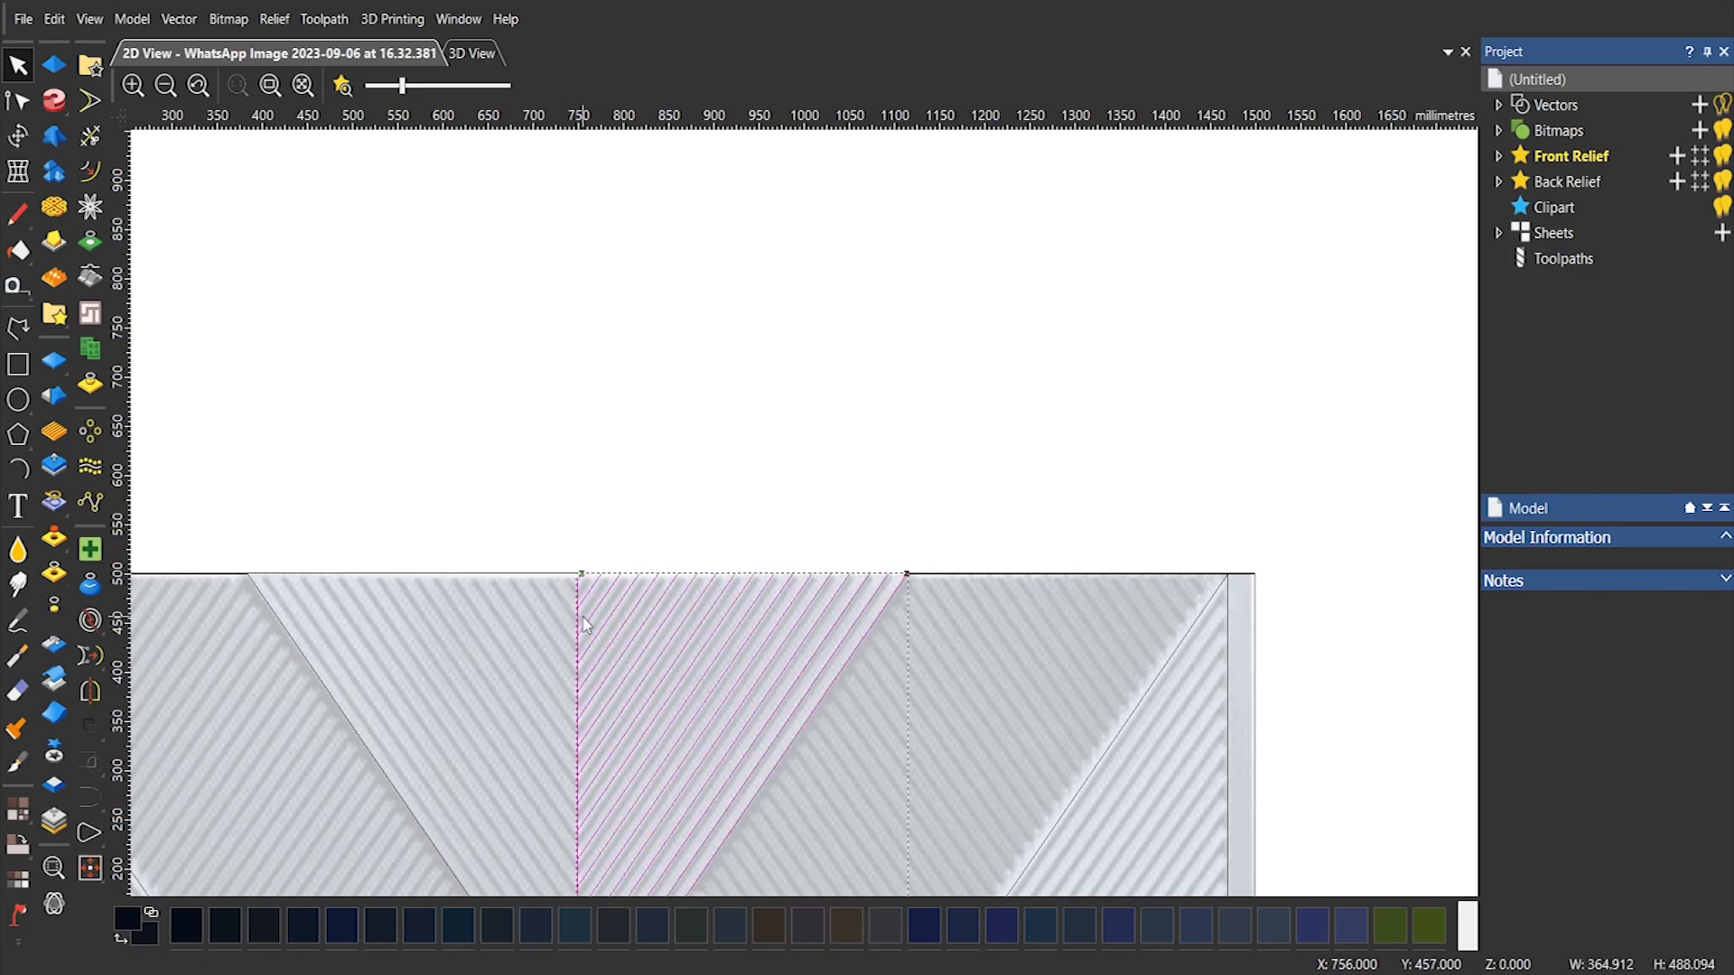
scroll(747, 592, down, 5)
scroll(794, 542, up, 5)
click(674, 423)
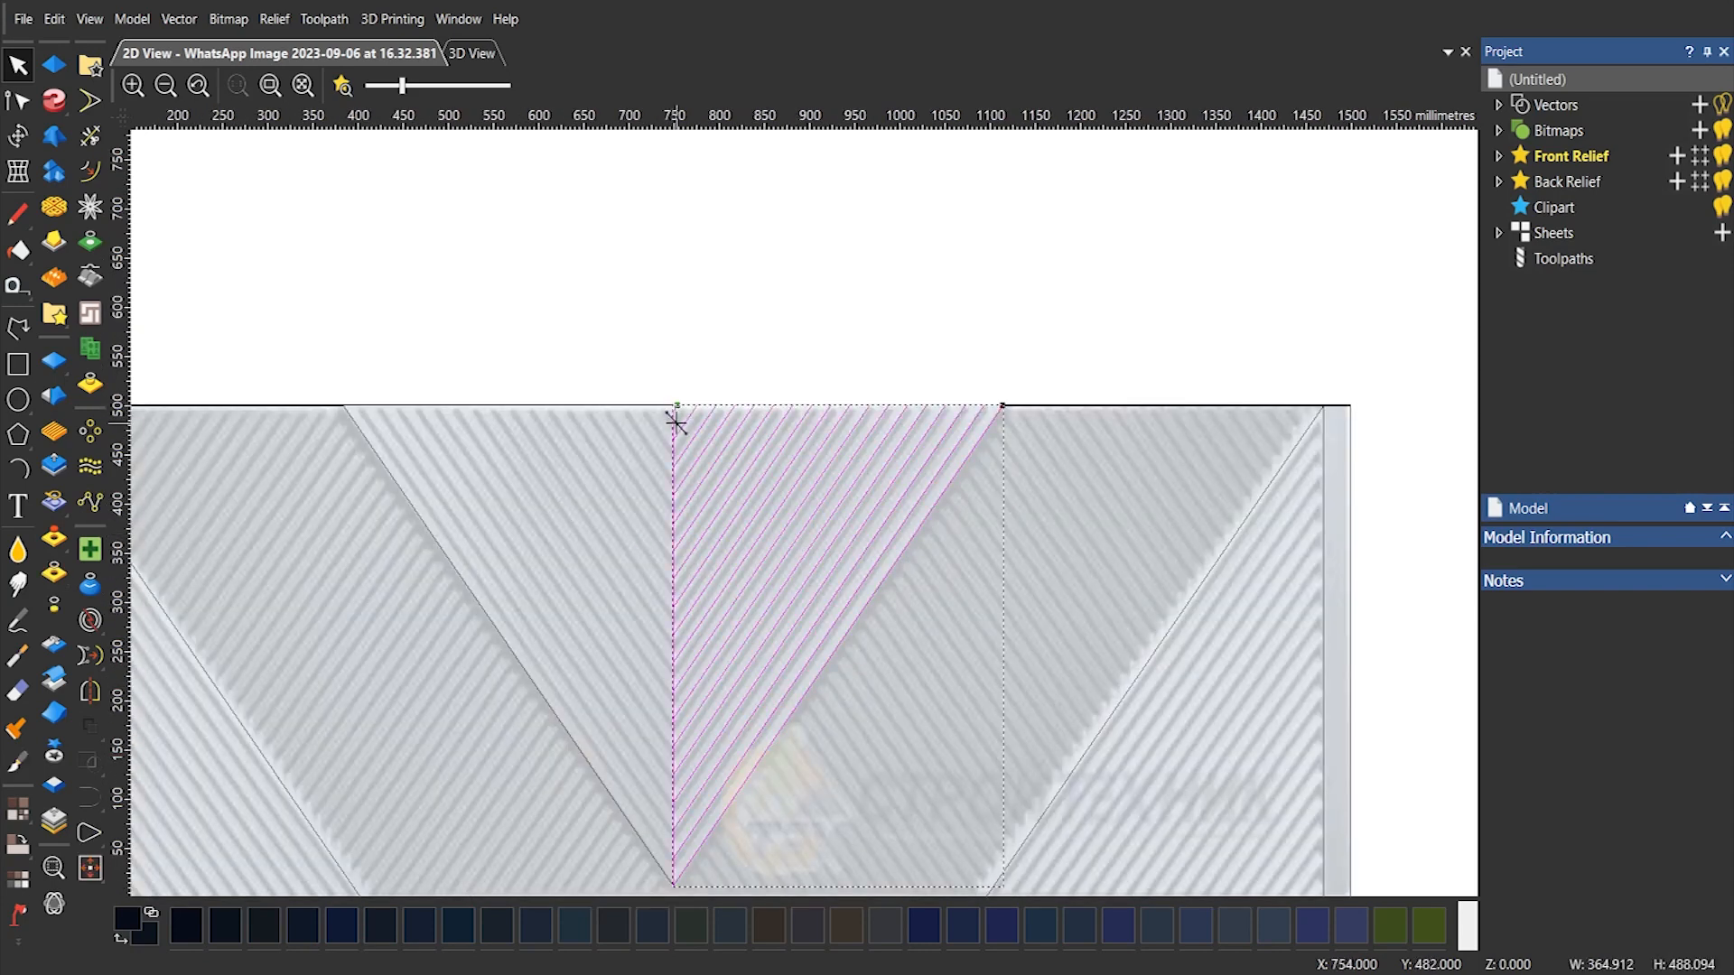
click(667, 430)
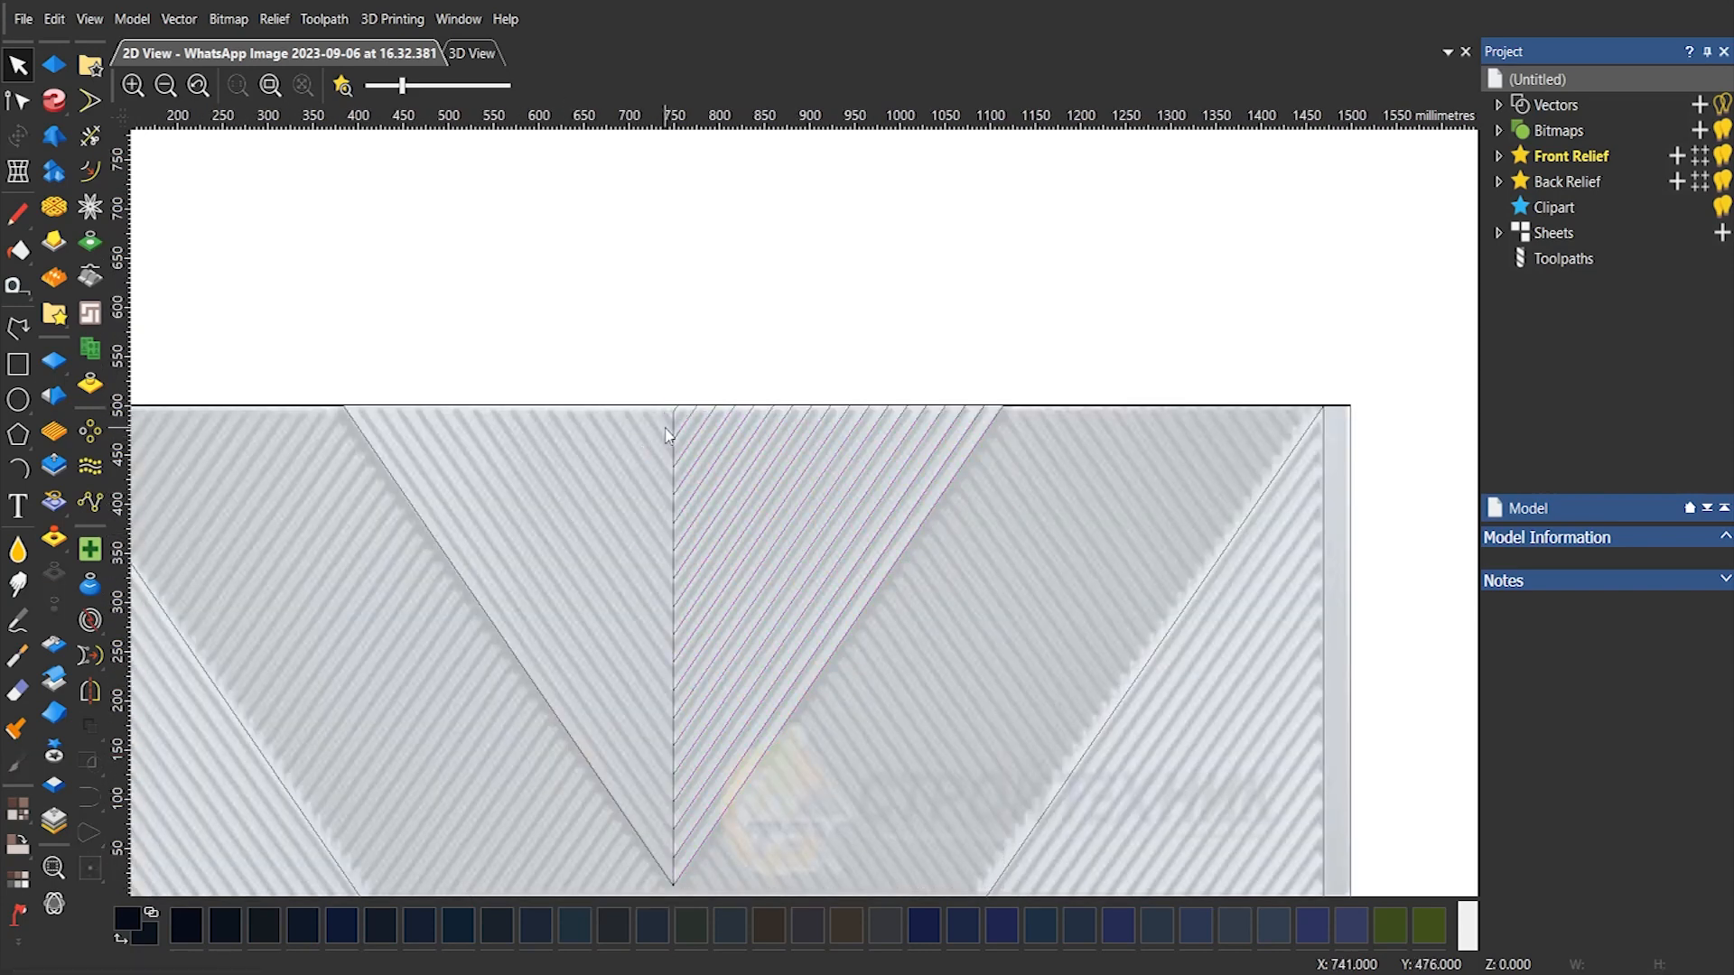
scroll(704, 427, up, 1)
scroll(703, 426, up, 2)
click(473, 431)
click(20, 102)
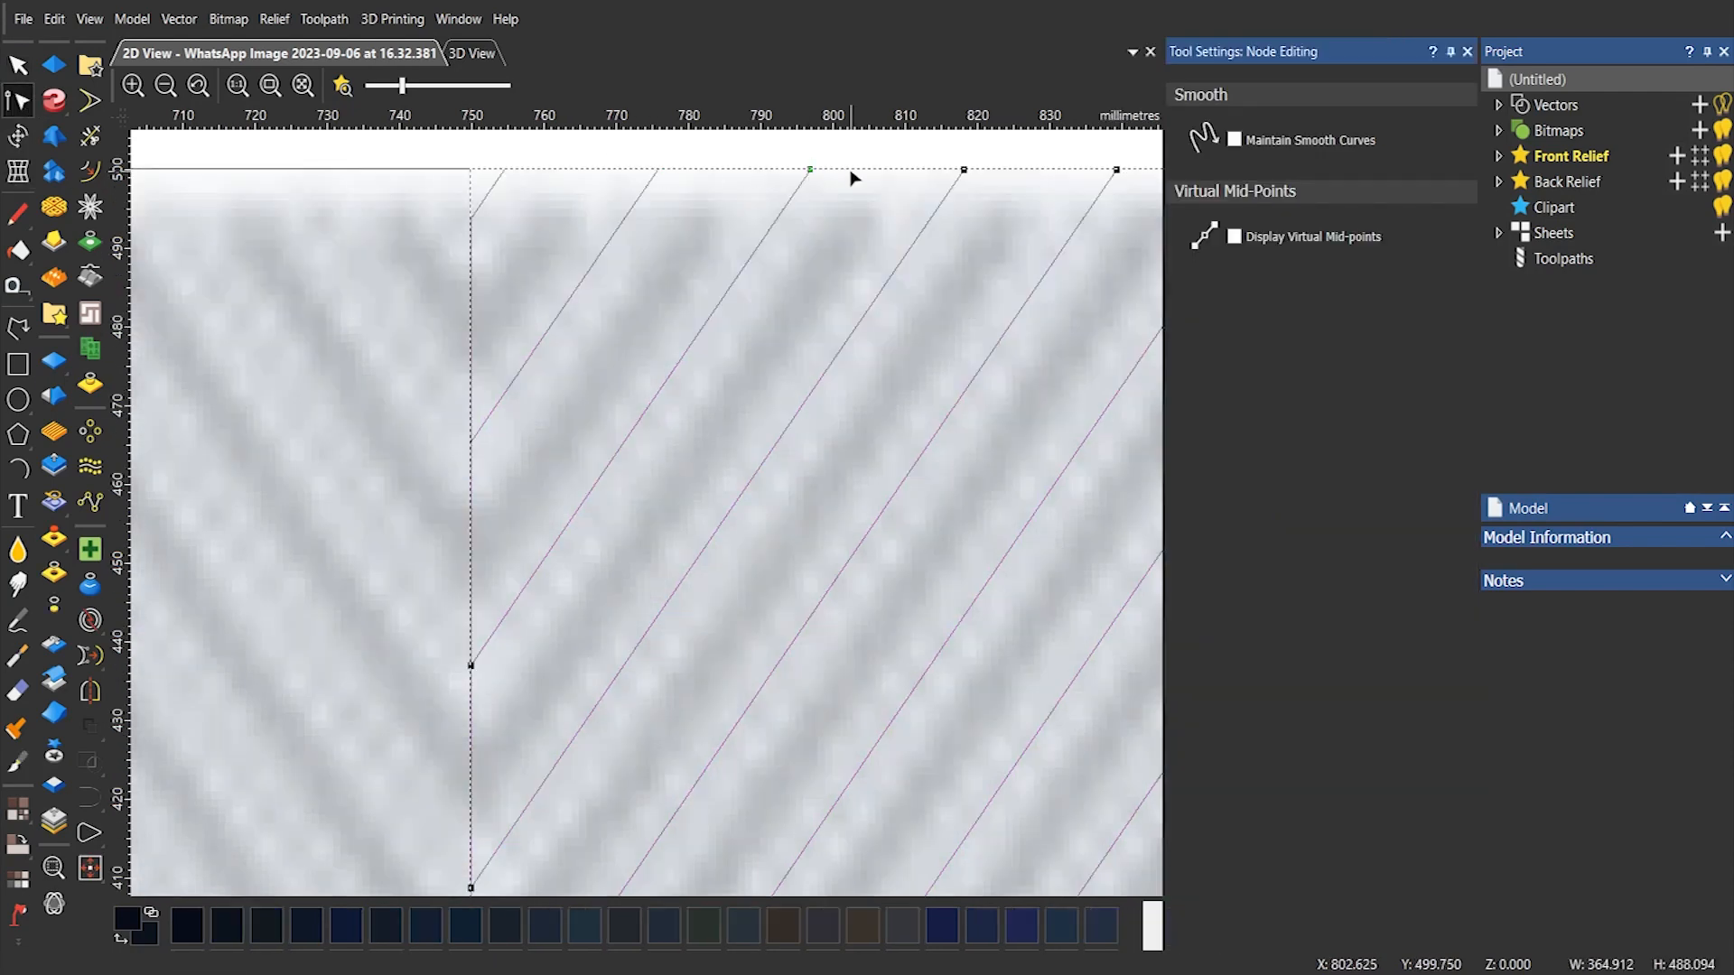
scroll(1118, 171, down, 3)
scroll(896, 481, up, 2)
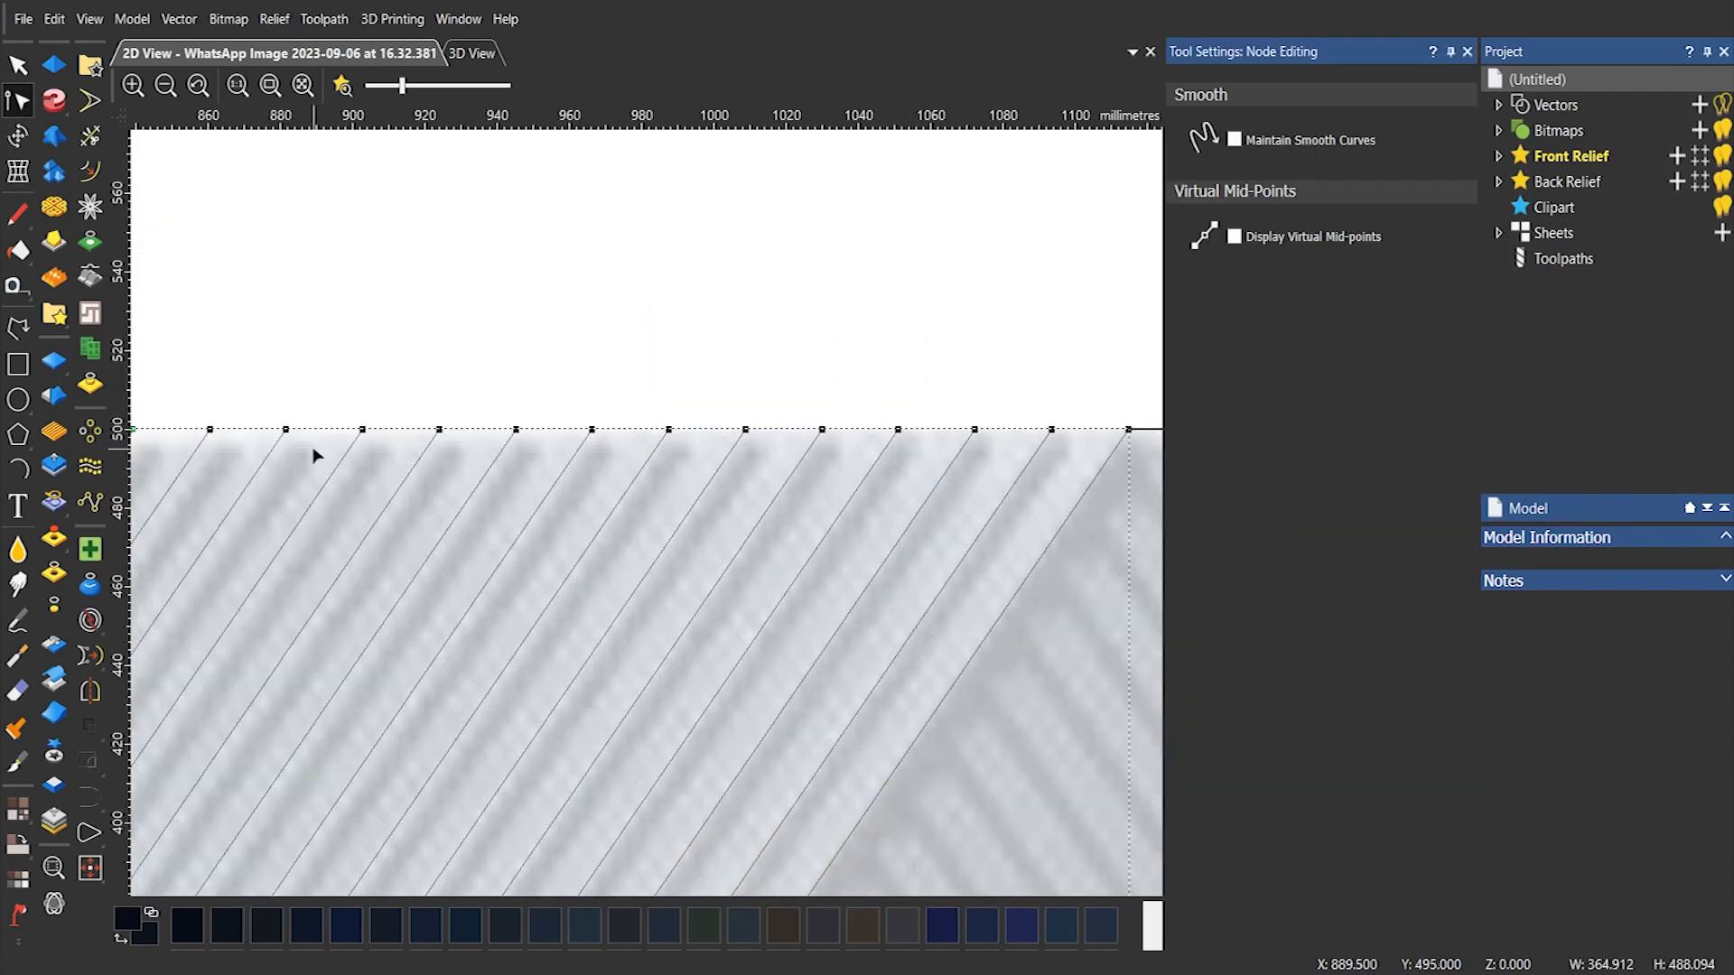
scroll(392, 490, down, 1)
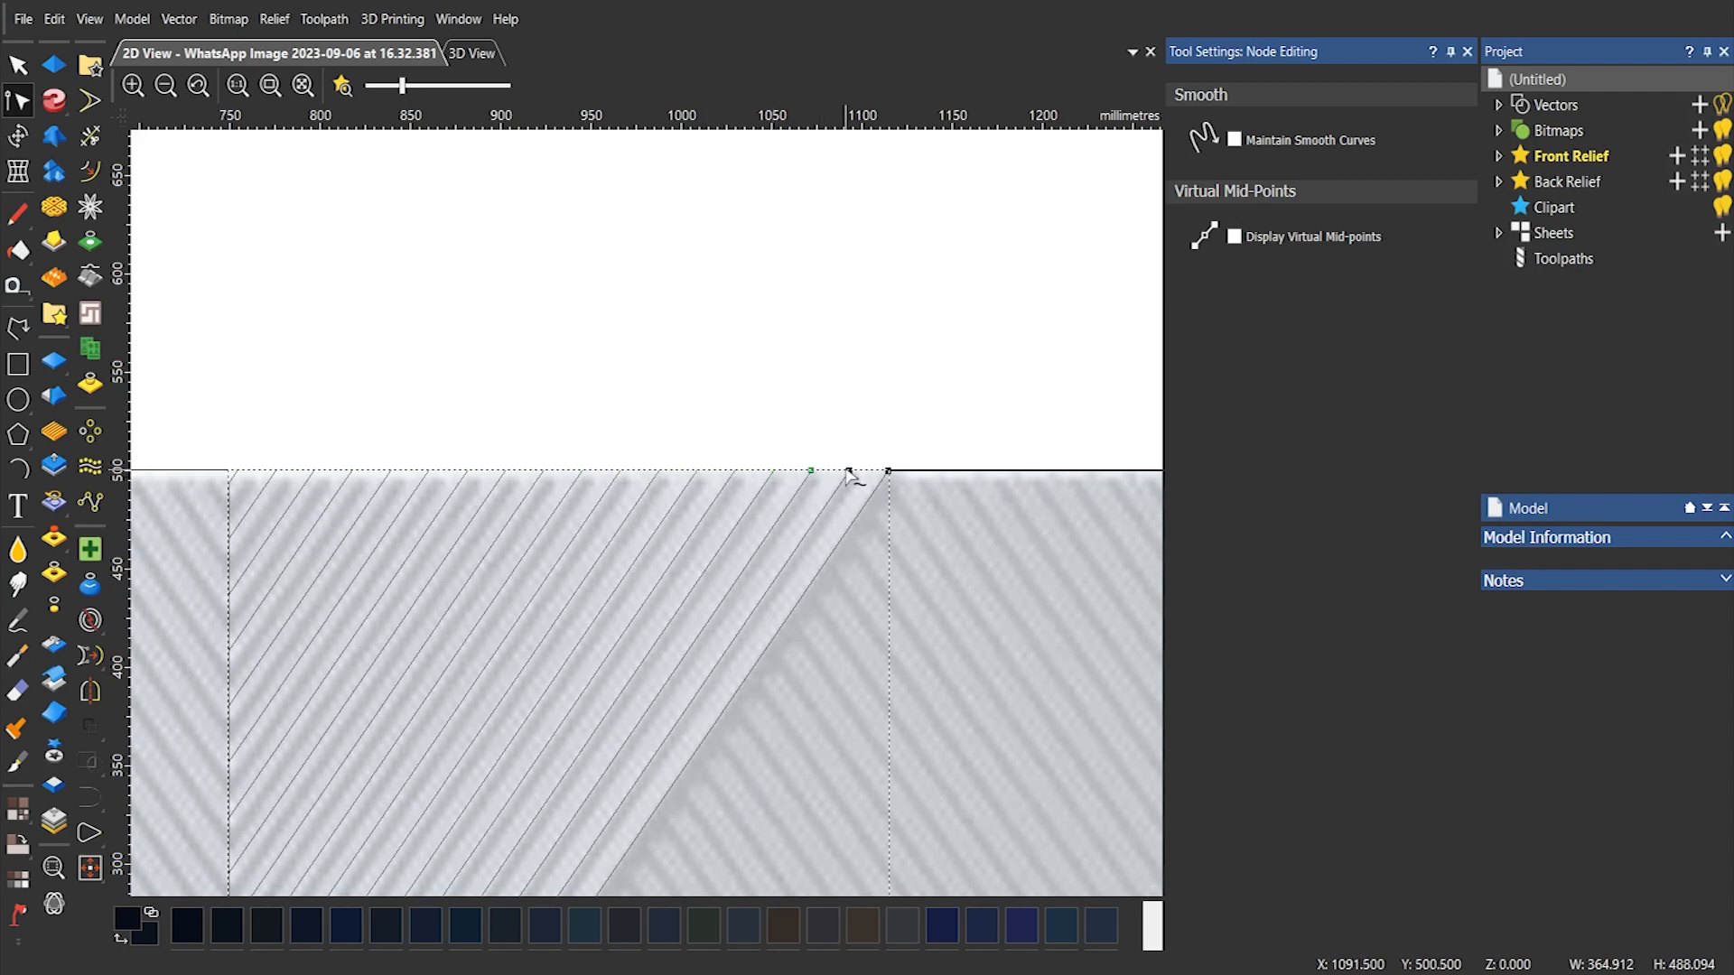
Close the outermost strip along the V's right edge with a straight line at its open top
click(18, 66)
click(89, 831)
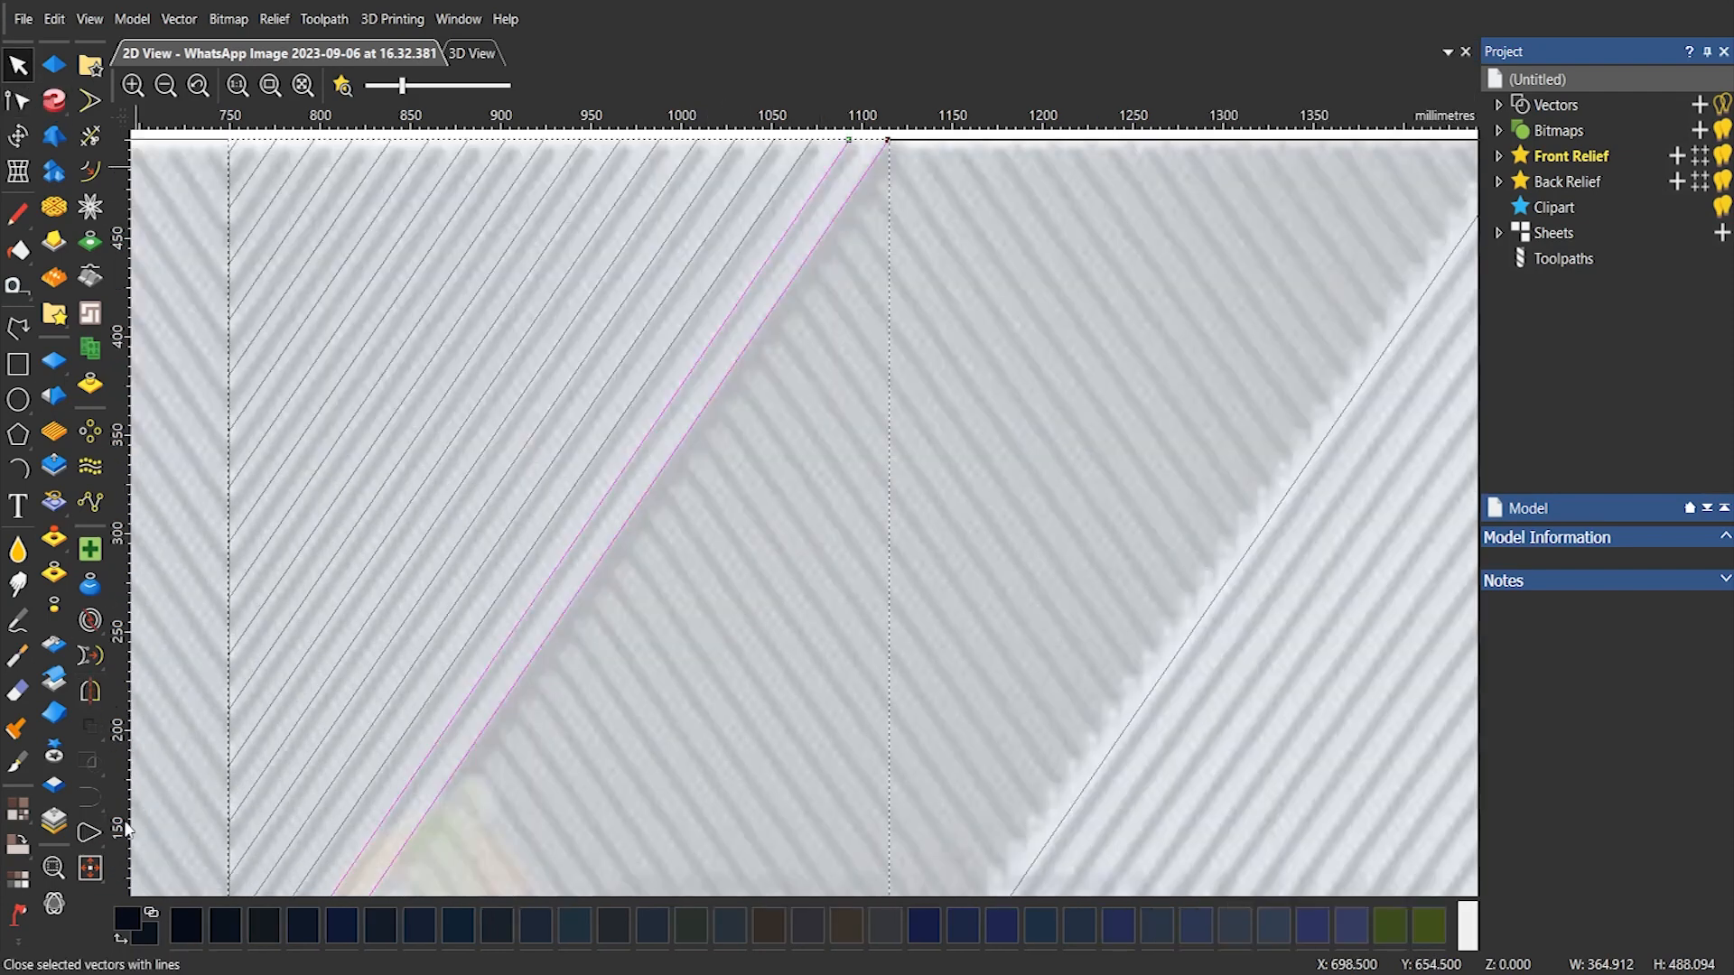
scroll(519, 603, down, 1)
scroll(795, 302, up, 1)
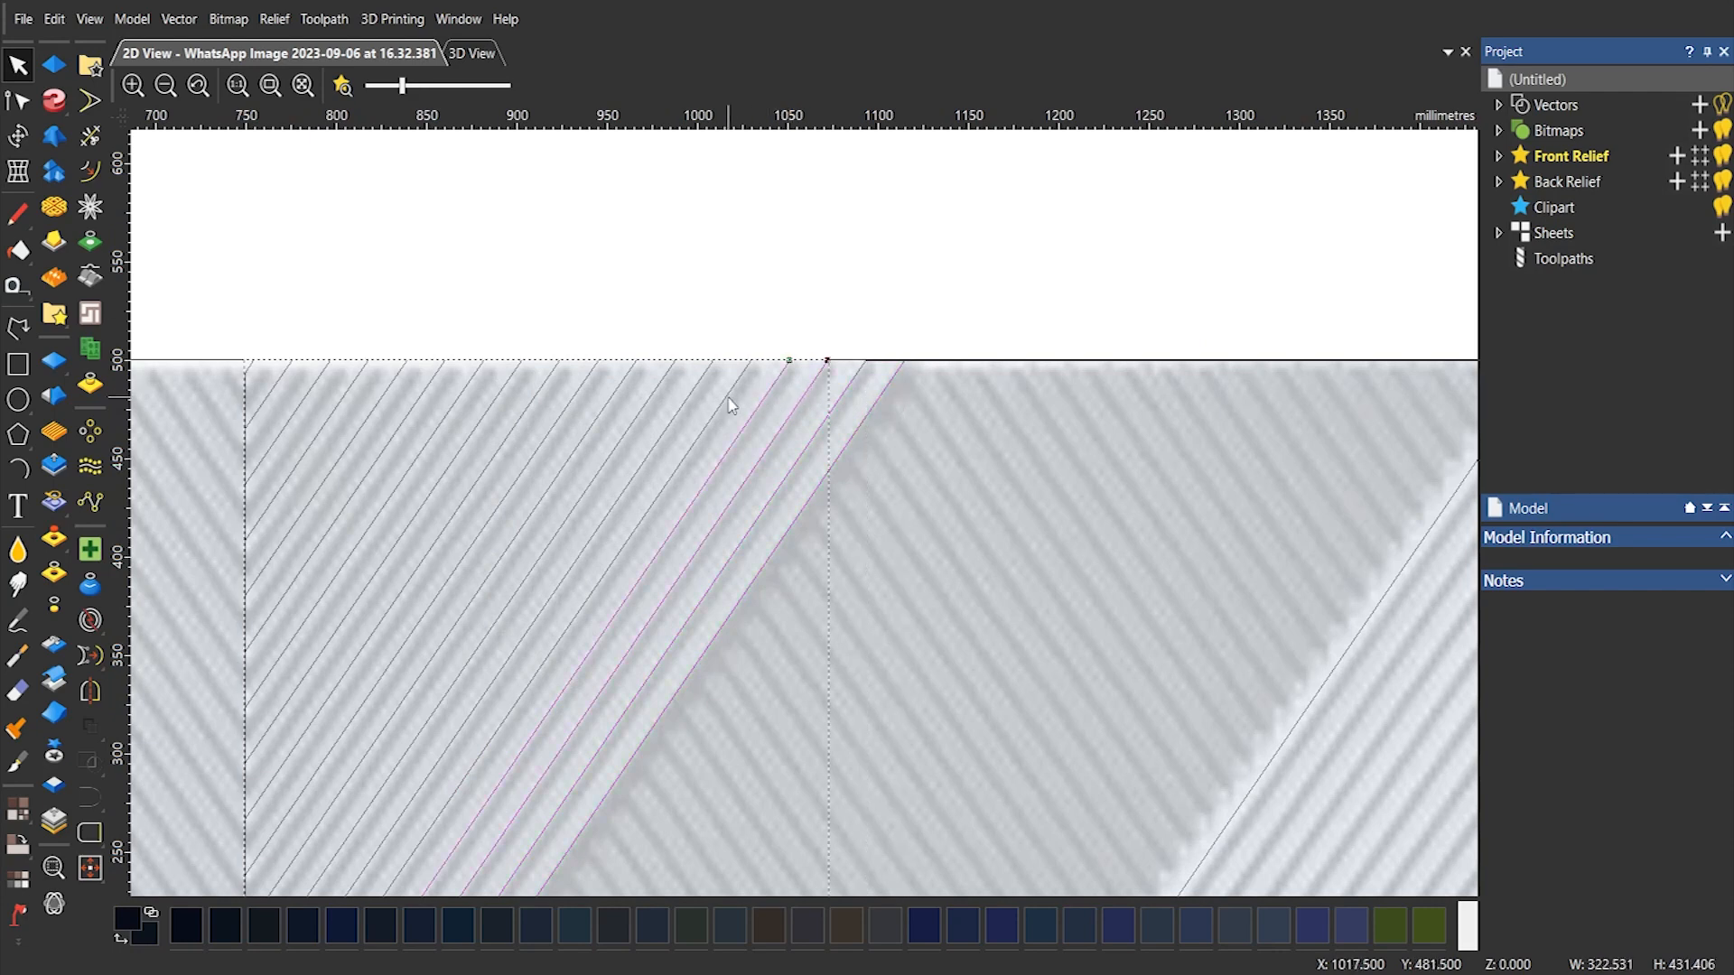
Close the open tops of the remaining strips in the V's right half with straight lines
shift+click(684, 400)
shift+click(649, 404)
click(582, 386)
click(502, 390)
drag(220, 317, 677, 562)
drag(774, 282, 184, 499)
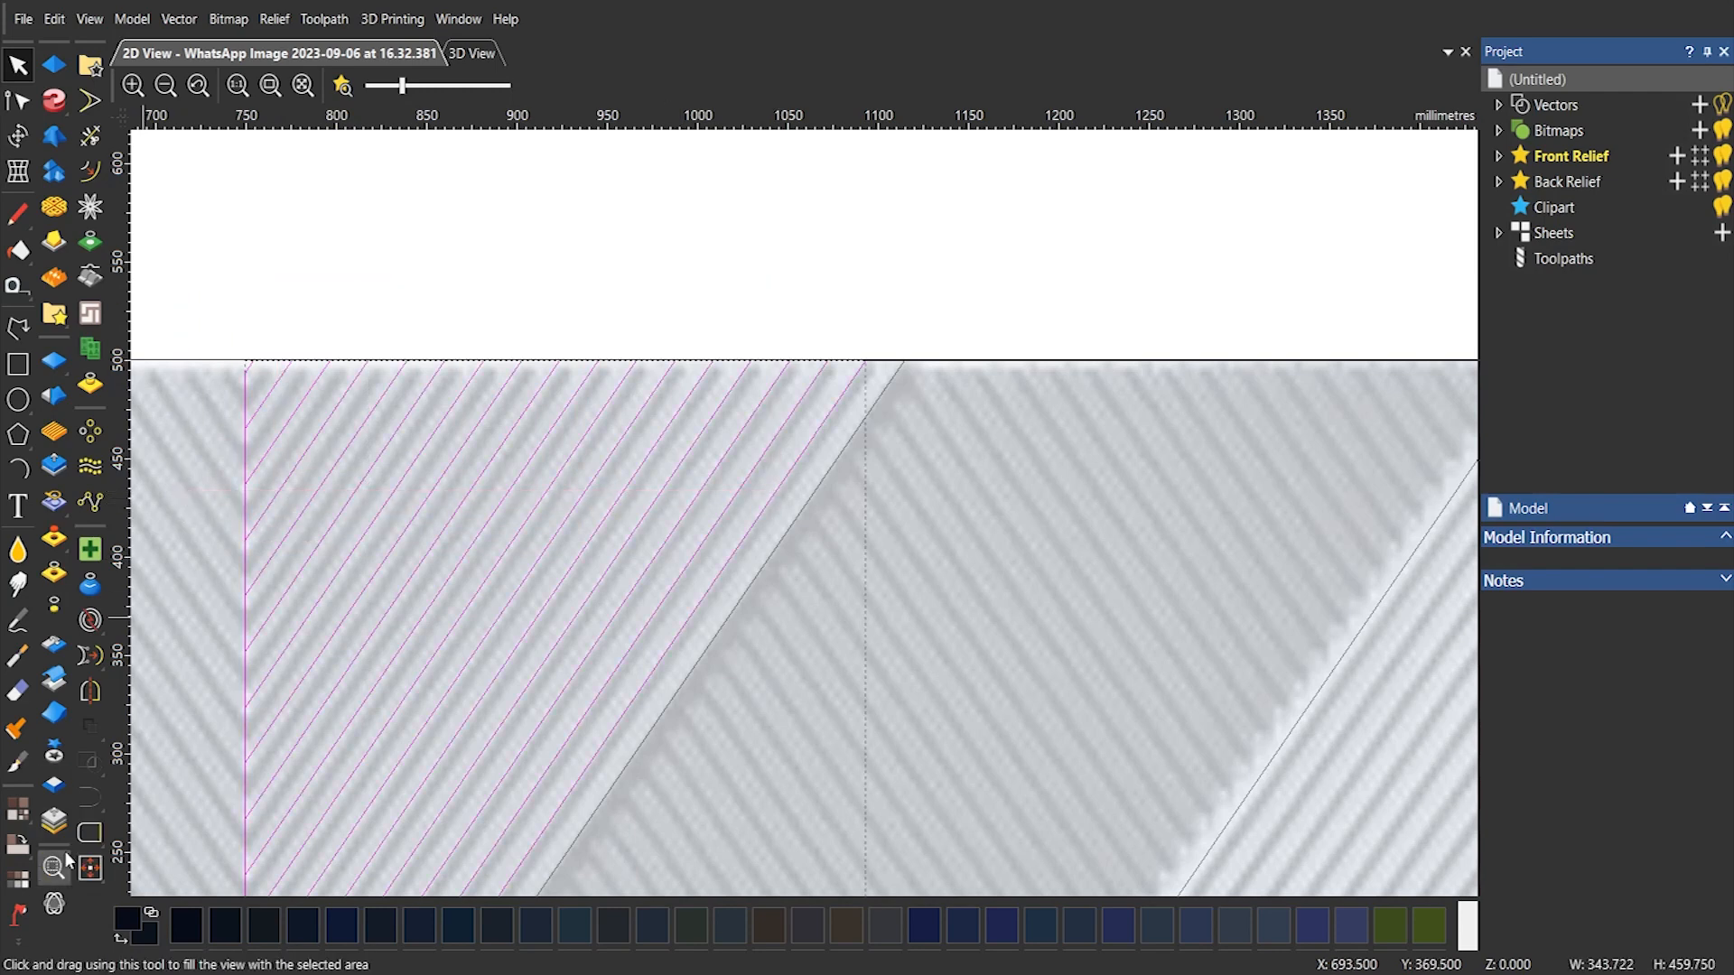
drag(828, 283, 219, 429)
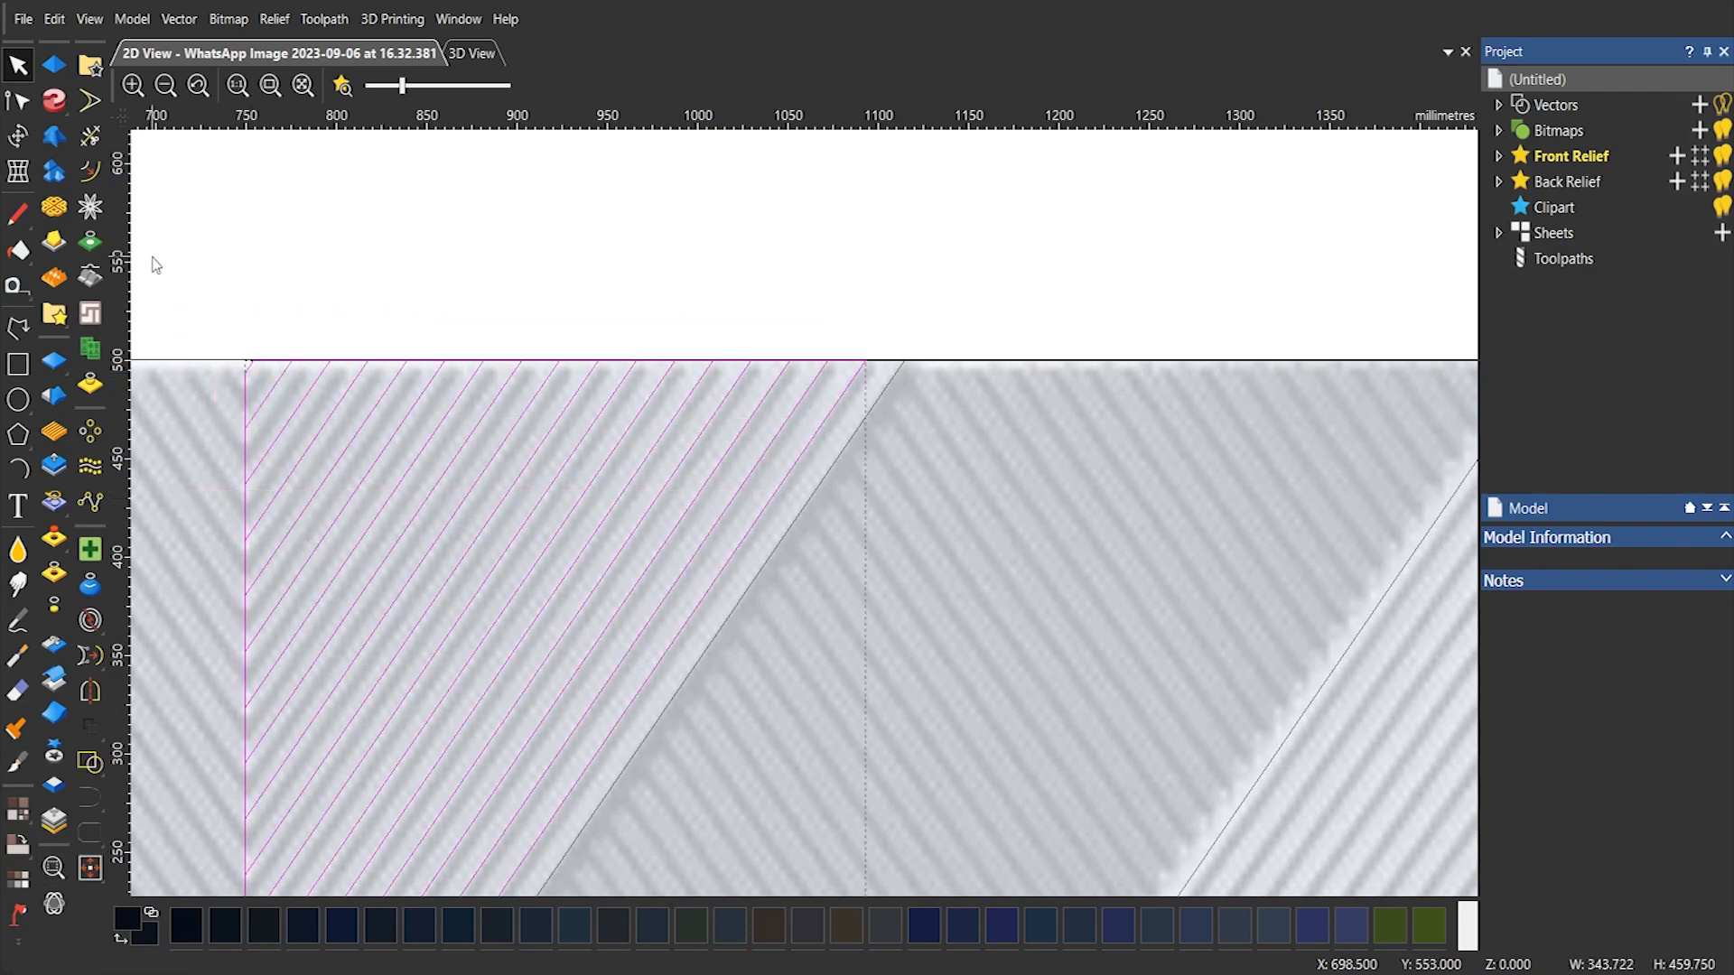
Examine the nodes of the closed strips along the panel's top edge
click(27, 101)
scroll(492, 291, down, 1)
scroll(555, 324, up, 2)
scroll(533, 340, up, 2)
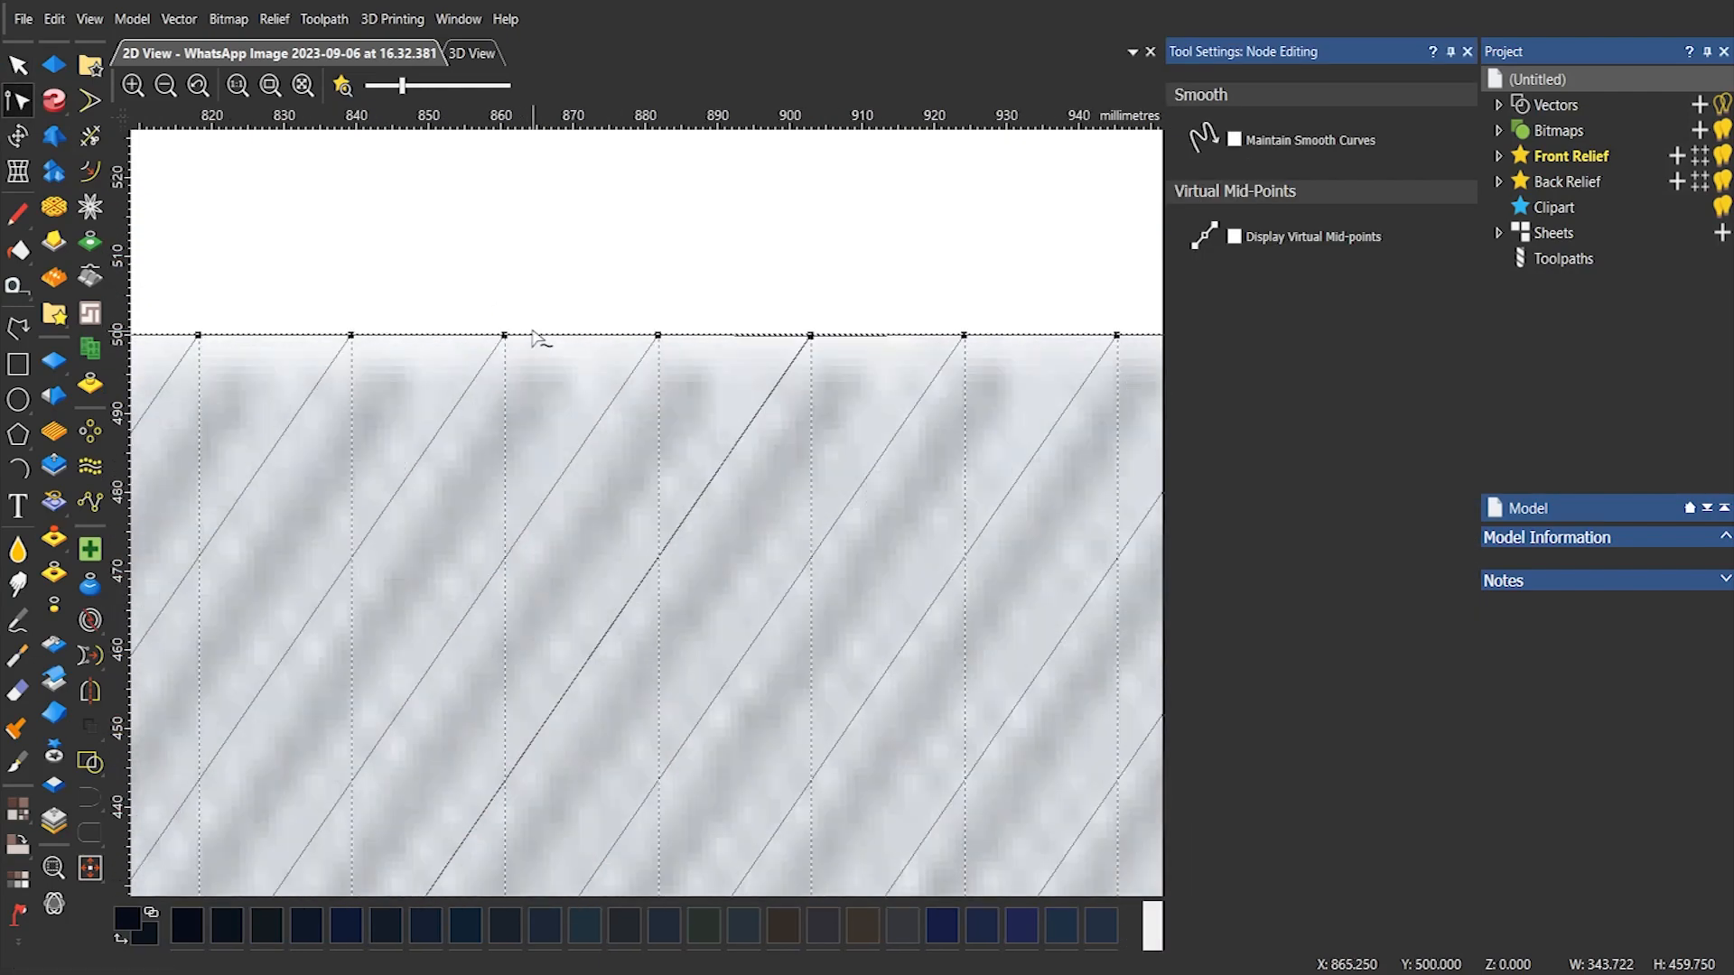
scroll(533, 340, up, 3)
scroll(763, 503, down, 5)
scroll(991, 516, up, 3)
scroll(653, 507, down, 2)
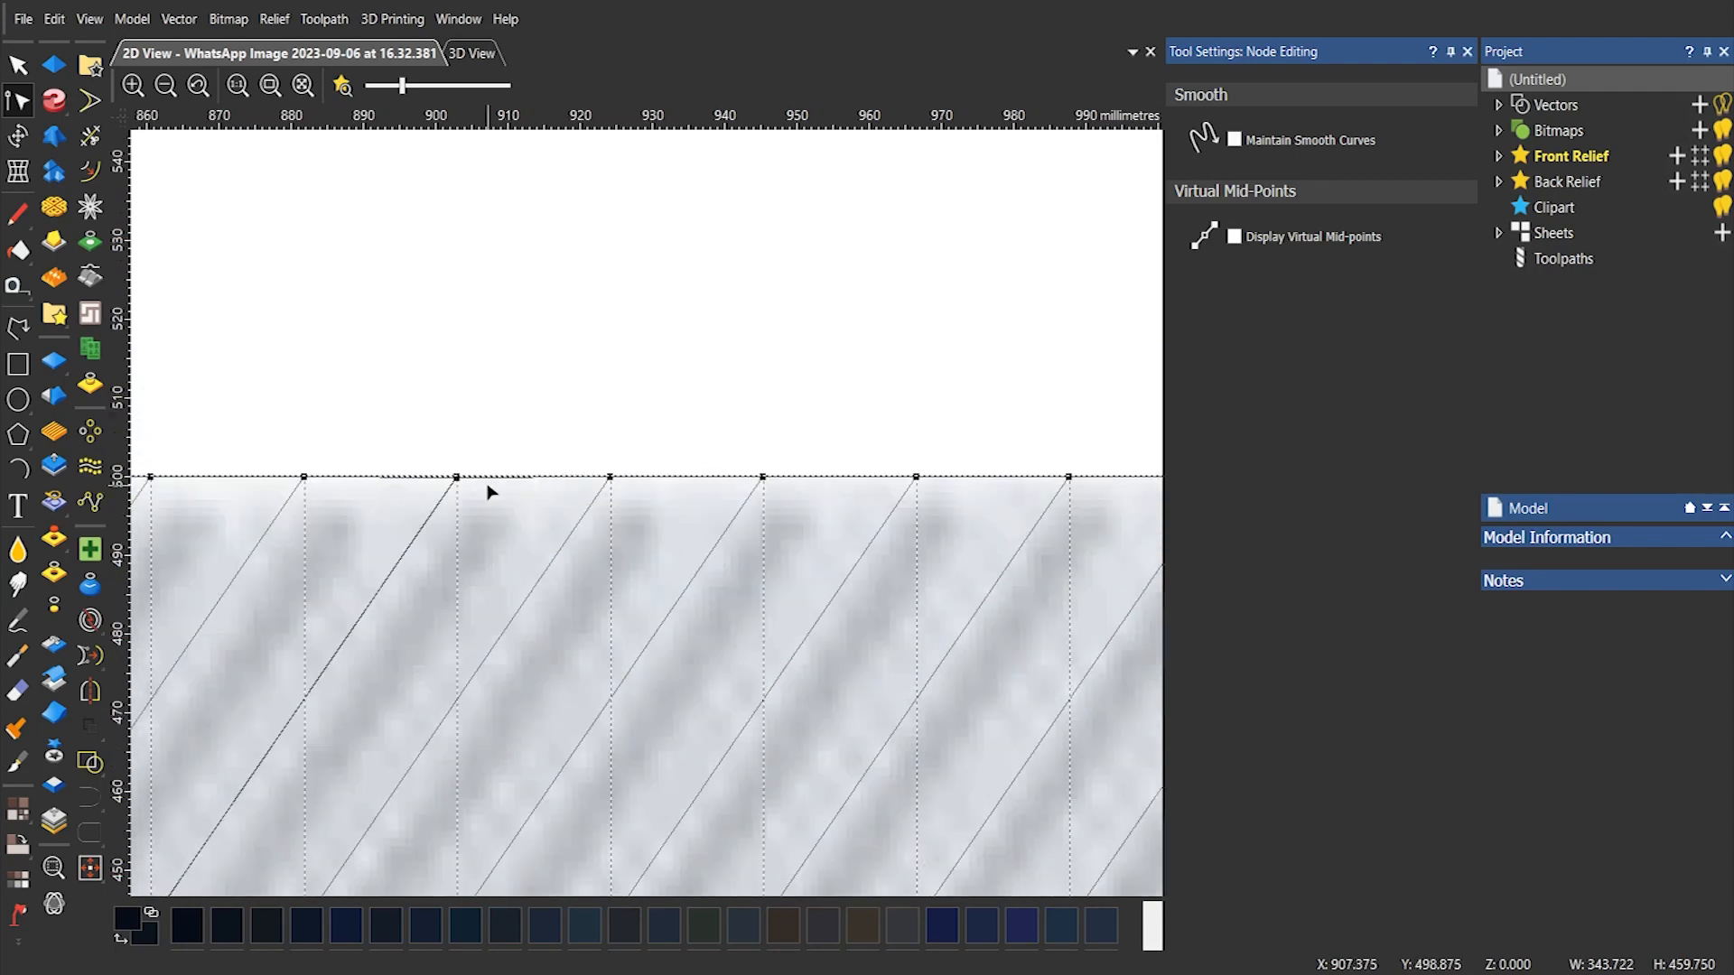
Align the stray strip node near X 903 with the panel's top edge
scroll(470, 483, up, 6)
mouse_move(589, 518)
mouse_down()
mouse_move(619, 535)
mouse_move(595, 507)
mouse_up()
key(d)
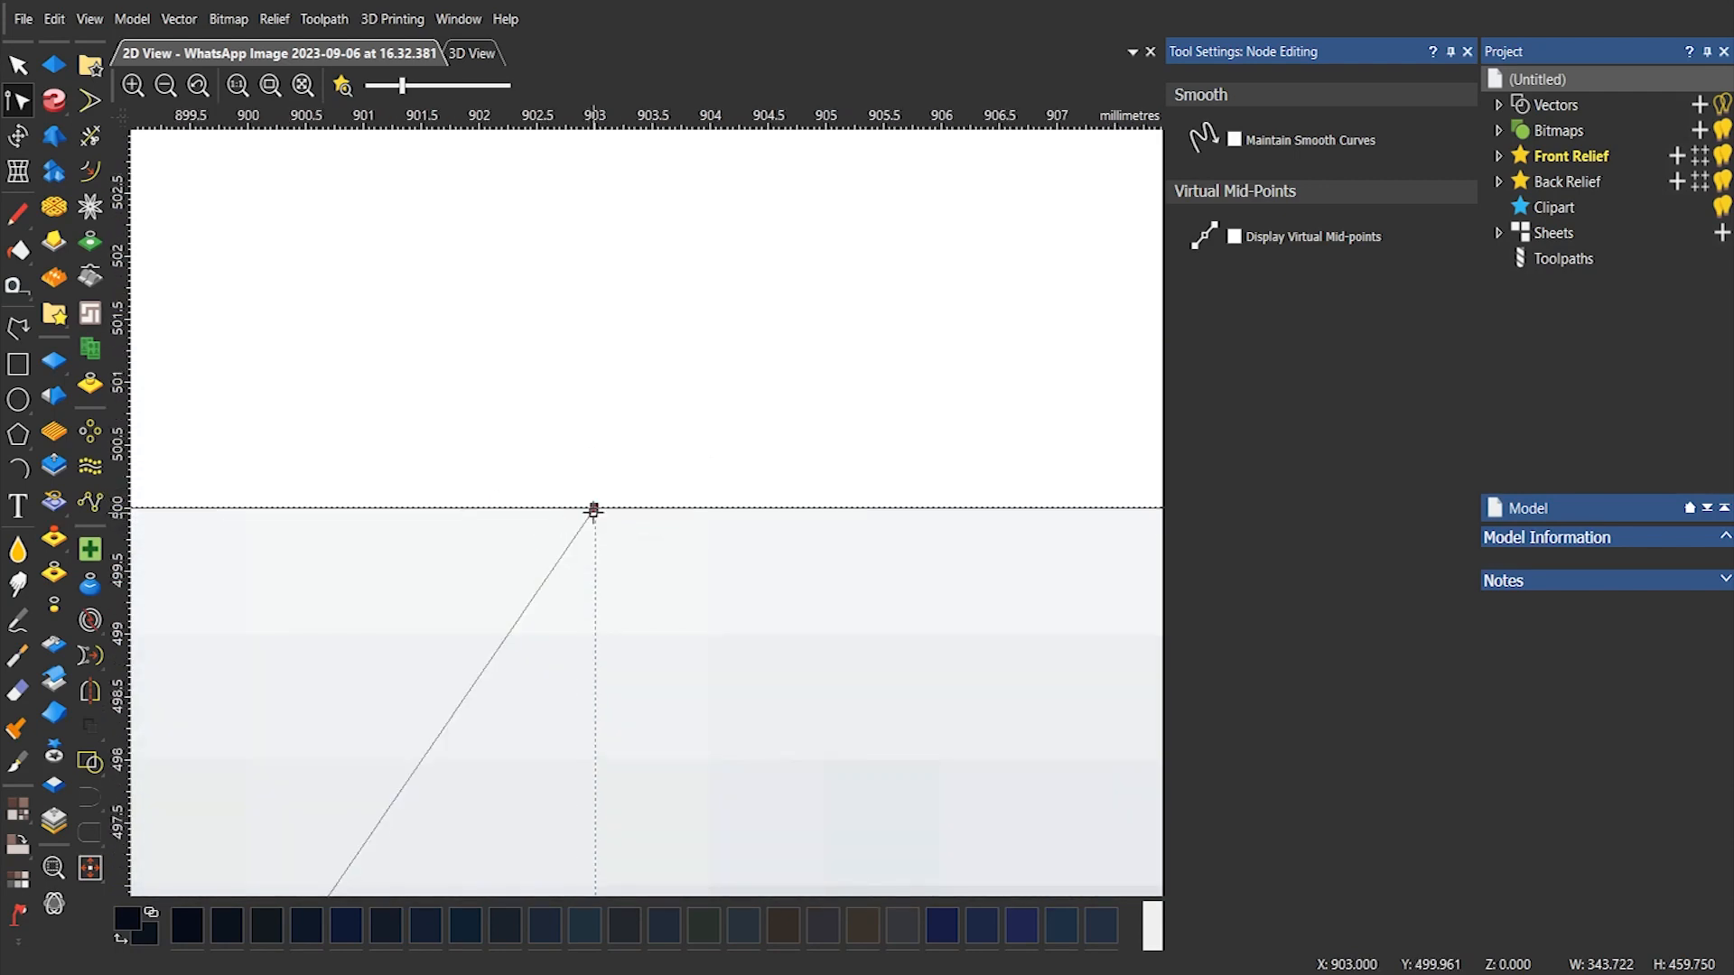
scroll(595, 508, down, 4)
scroll(723, 542, up, 1)
scroll(534, 395, down, 3)
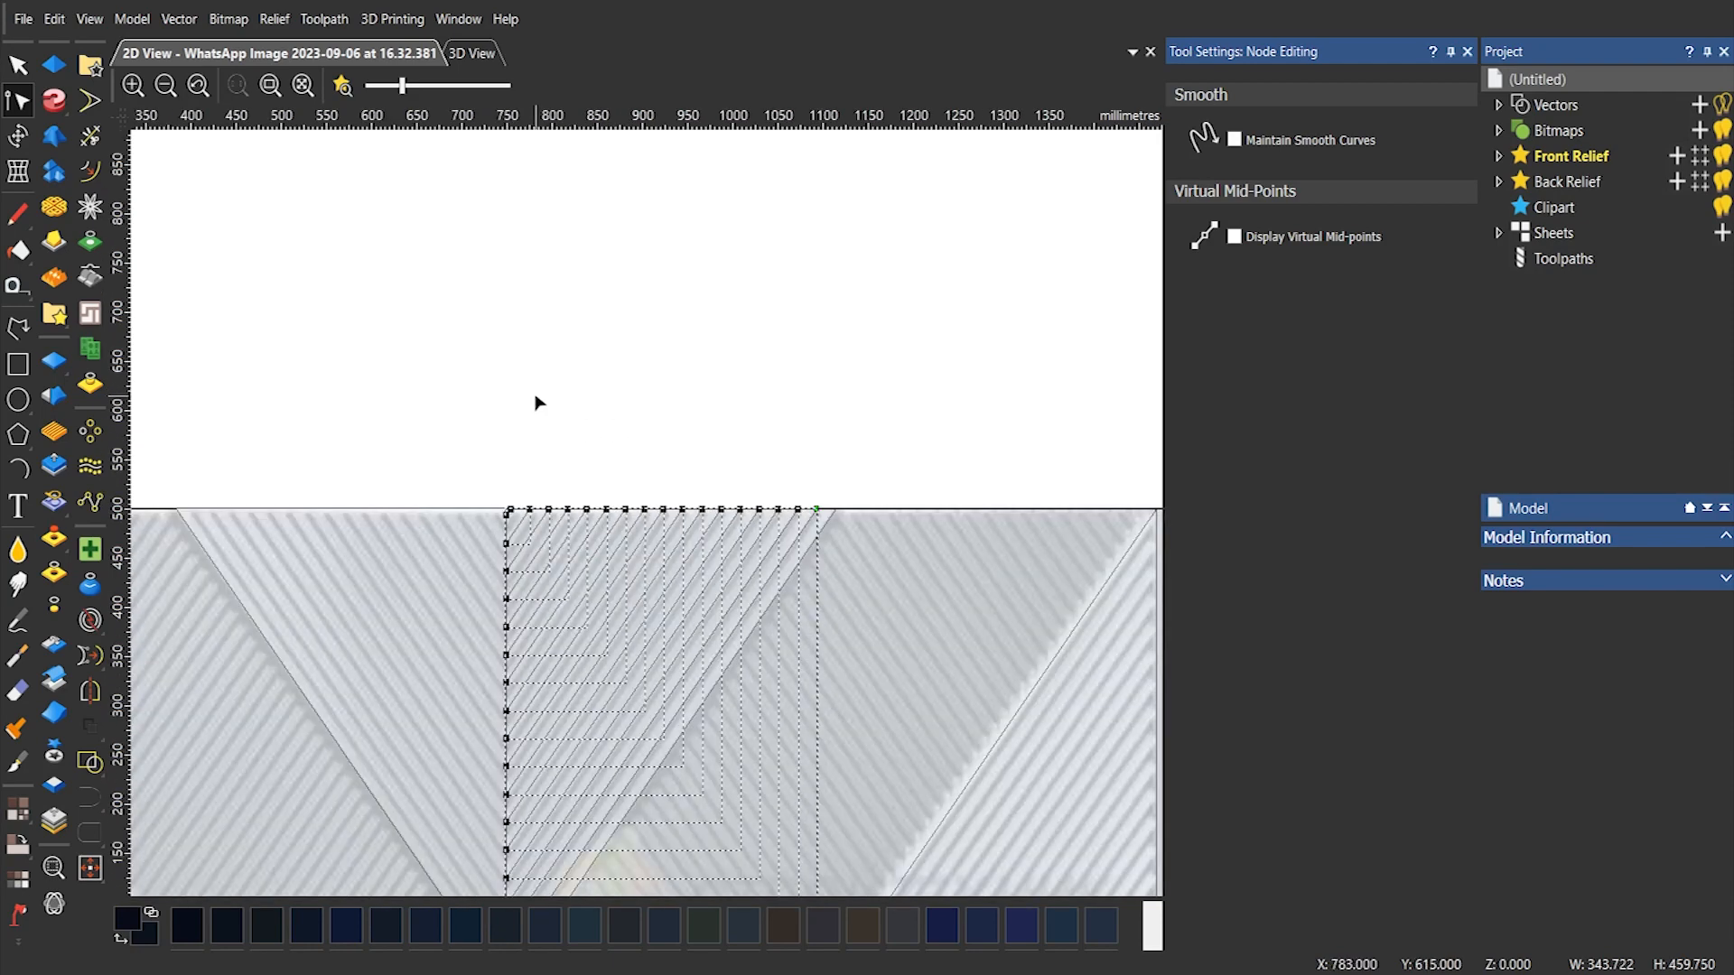
scroll(576, 325, down, 3)
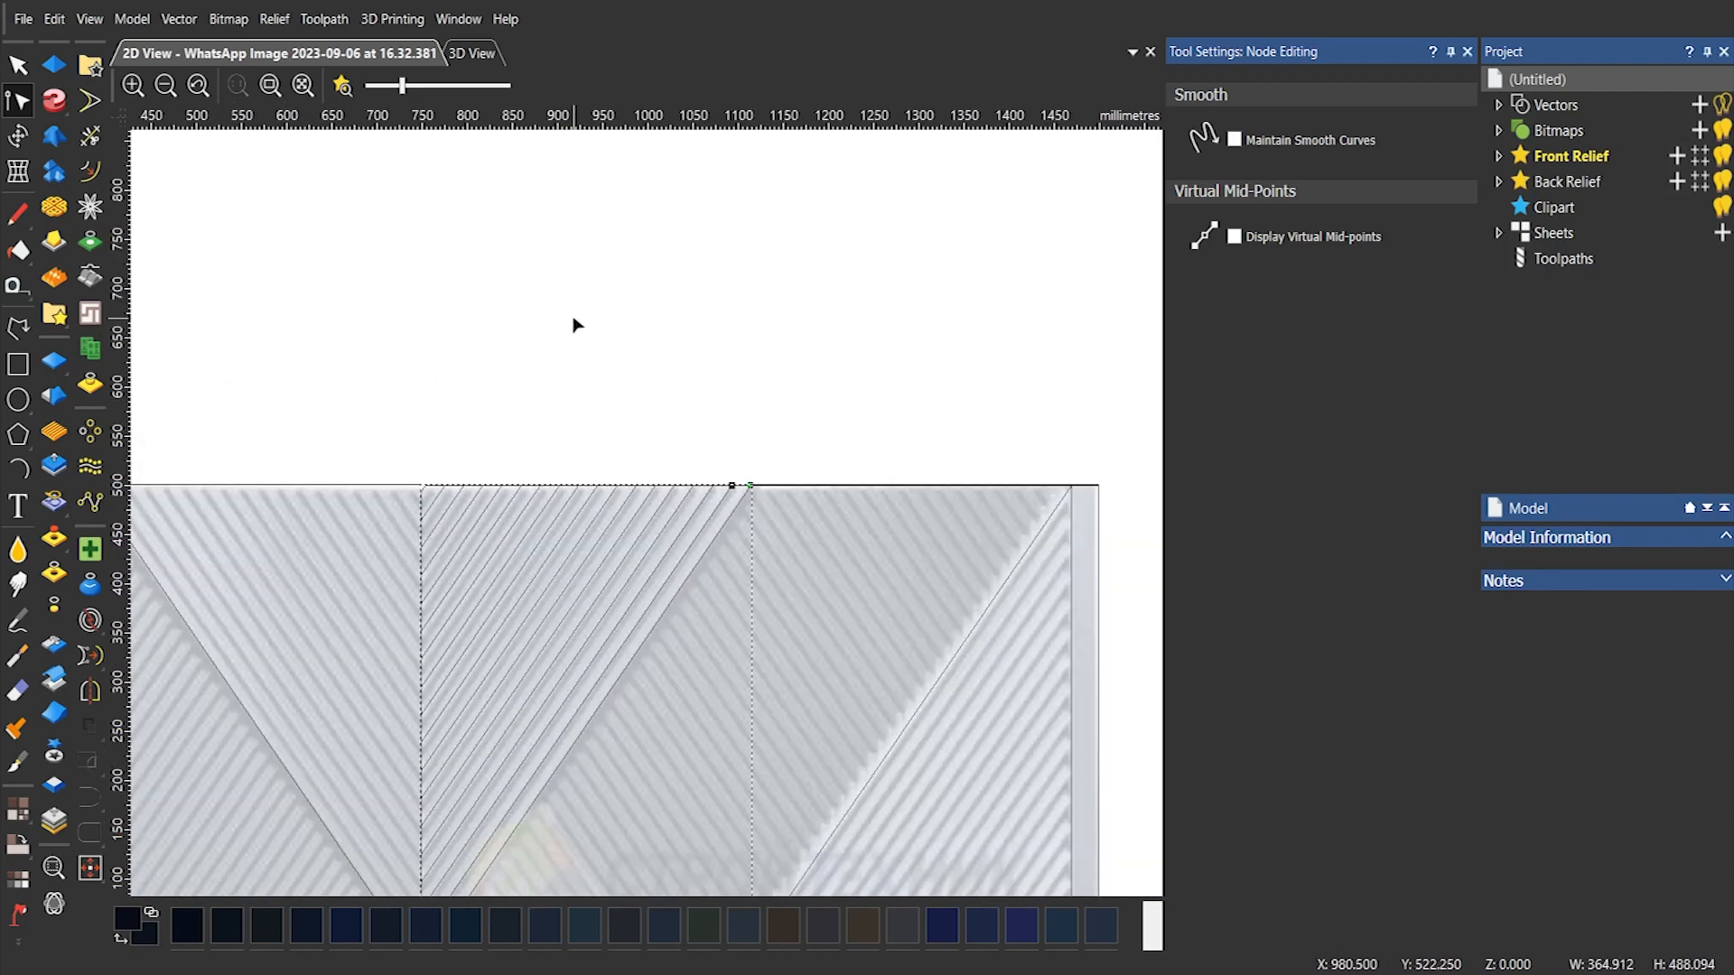
Mirror a copy of all the right-half strips about the V's vertical centre line to fill its left half
click(18, 65)
click(926, 466)
scroll(972, 490, up, 1)
drag(524, 229, 737, 604)
drag(711, 267, 588, 656)
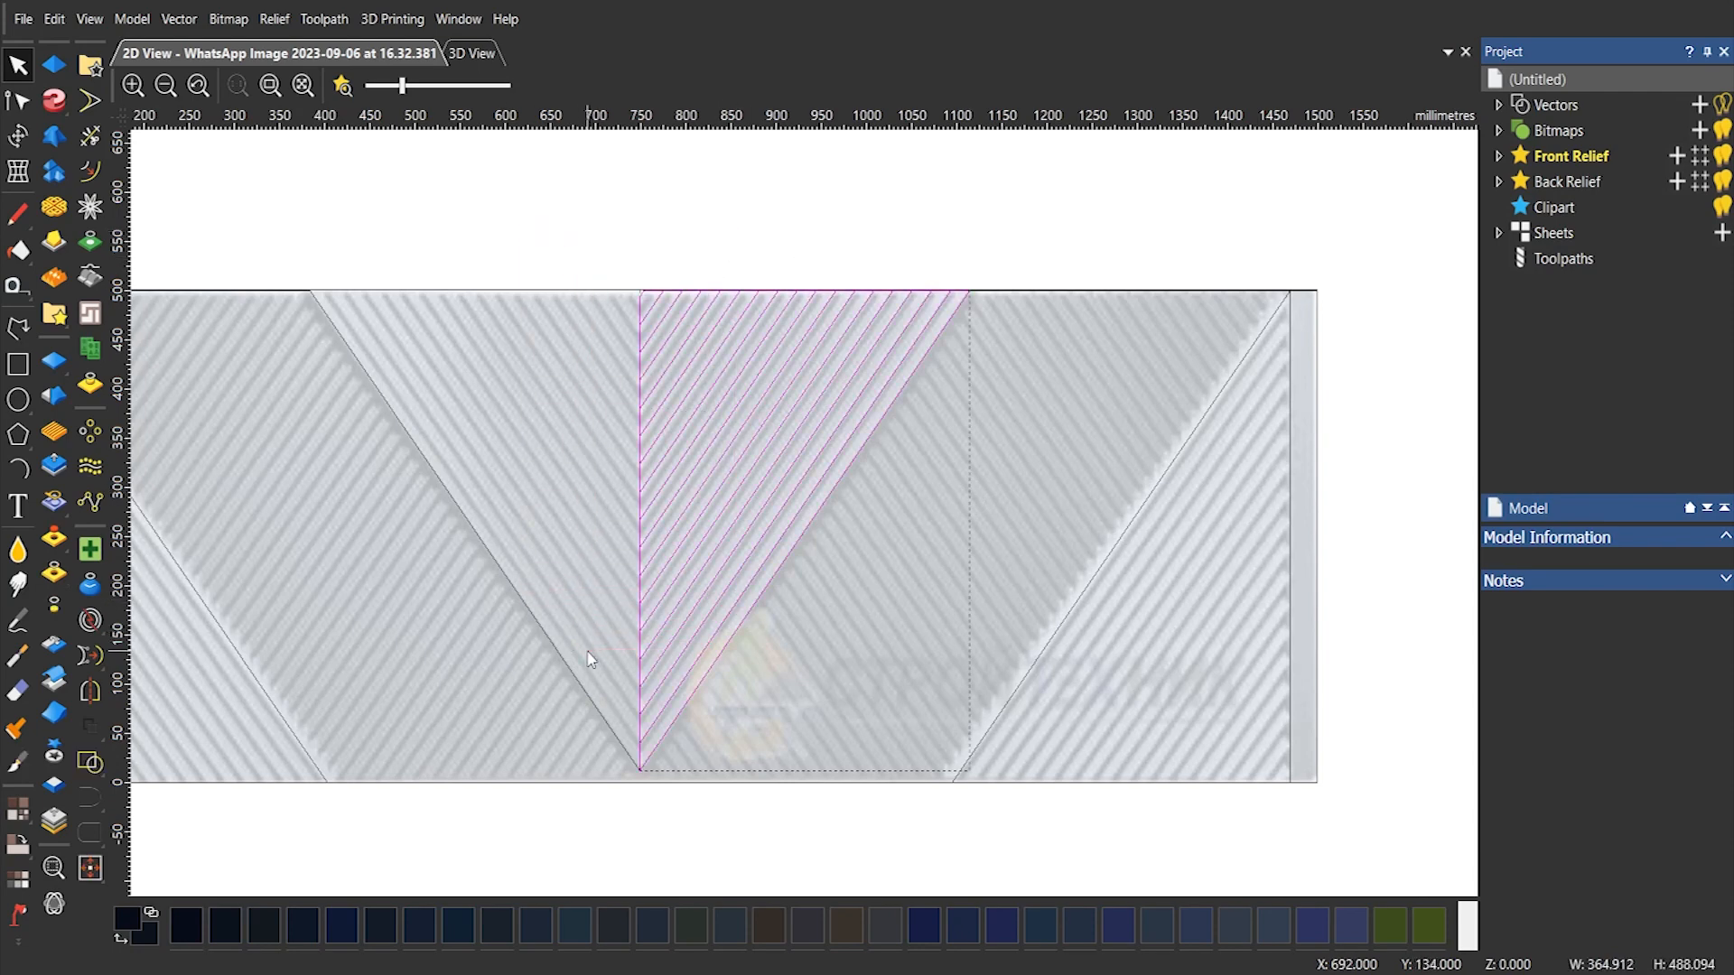
click(91, 691)
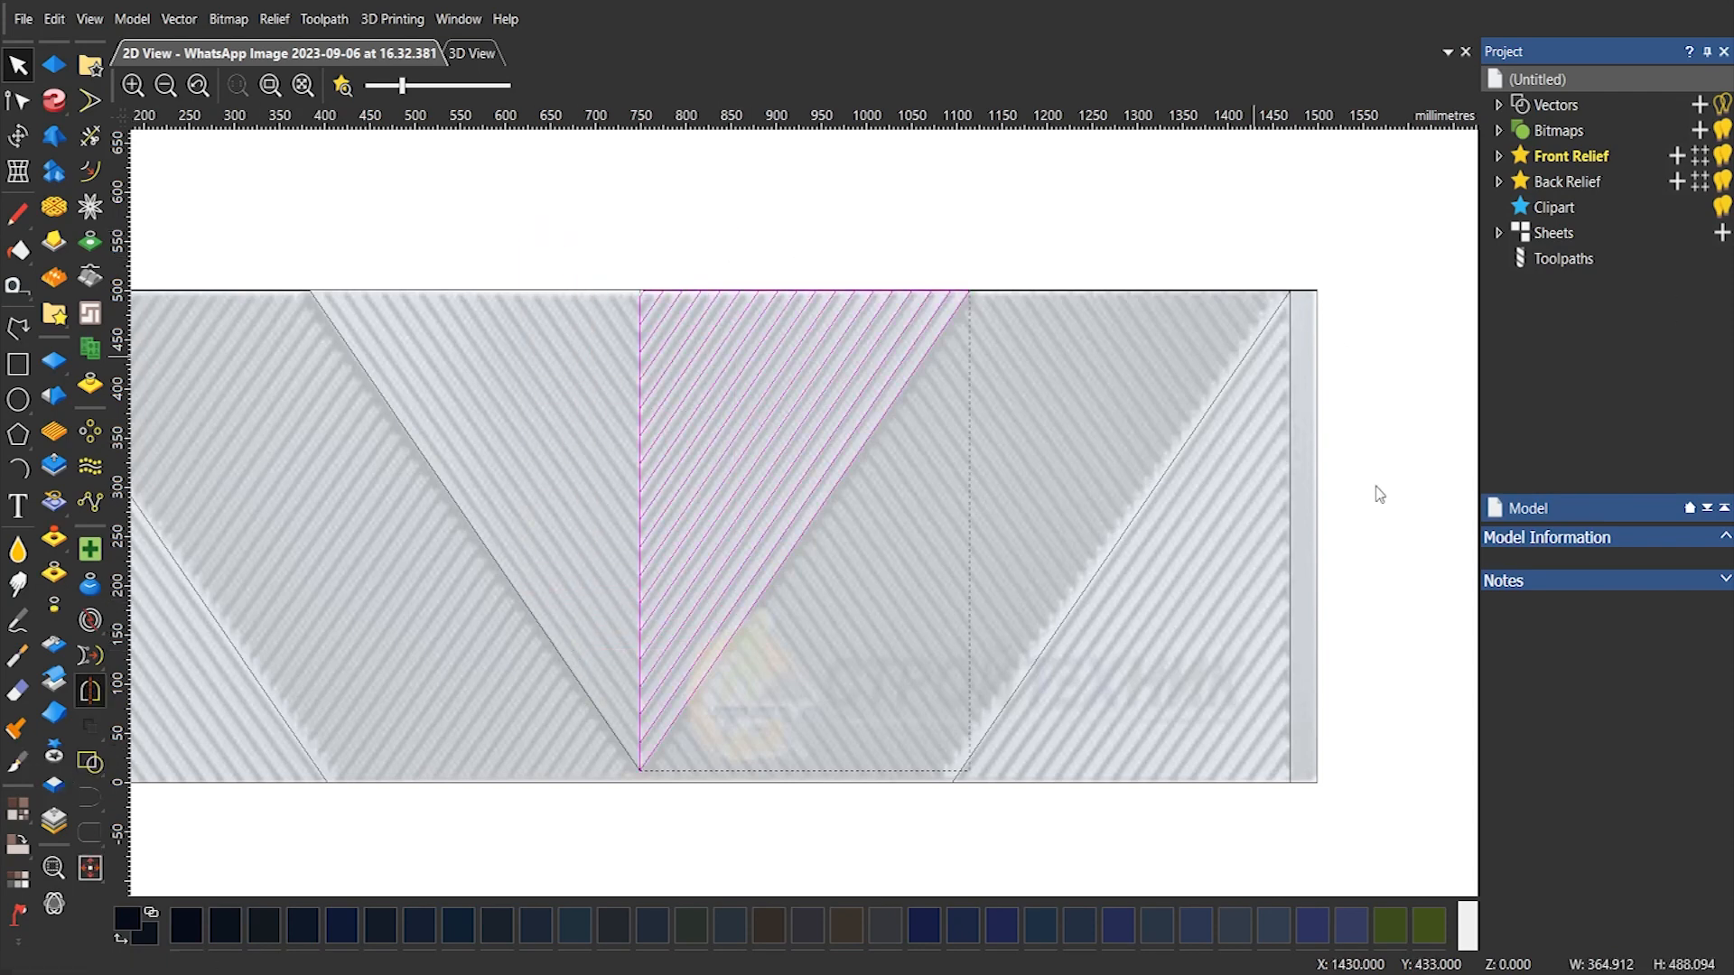
click(1514, 237)
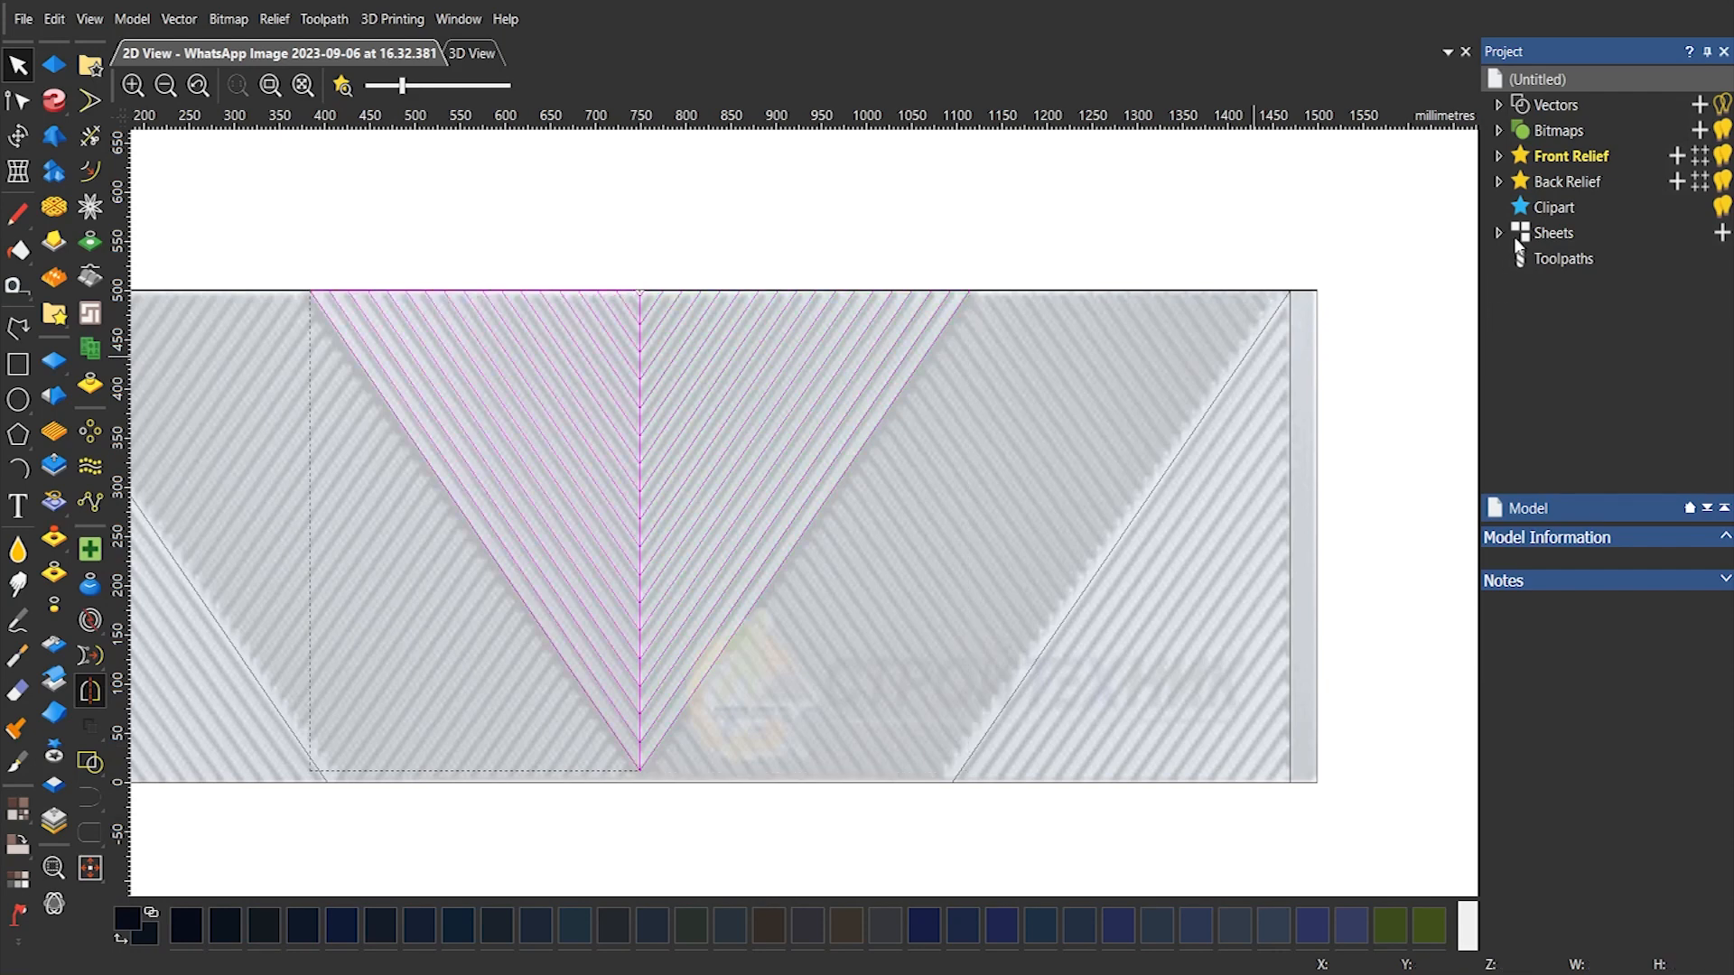
In the 3D view, copy the V's outer left strip onto the slanted edge of the panel's left triangle
click(1656, 139)
key(F3)
drag(762, 720, 477, 759)
scroll(479, 741, up, 3)
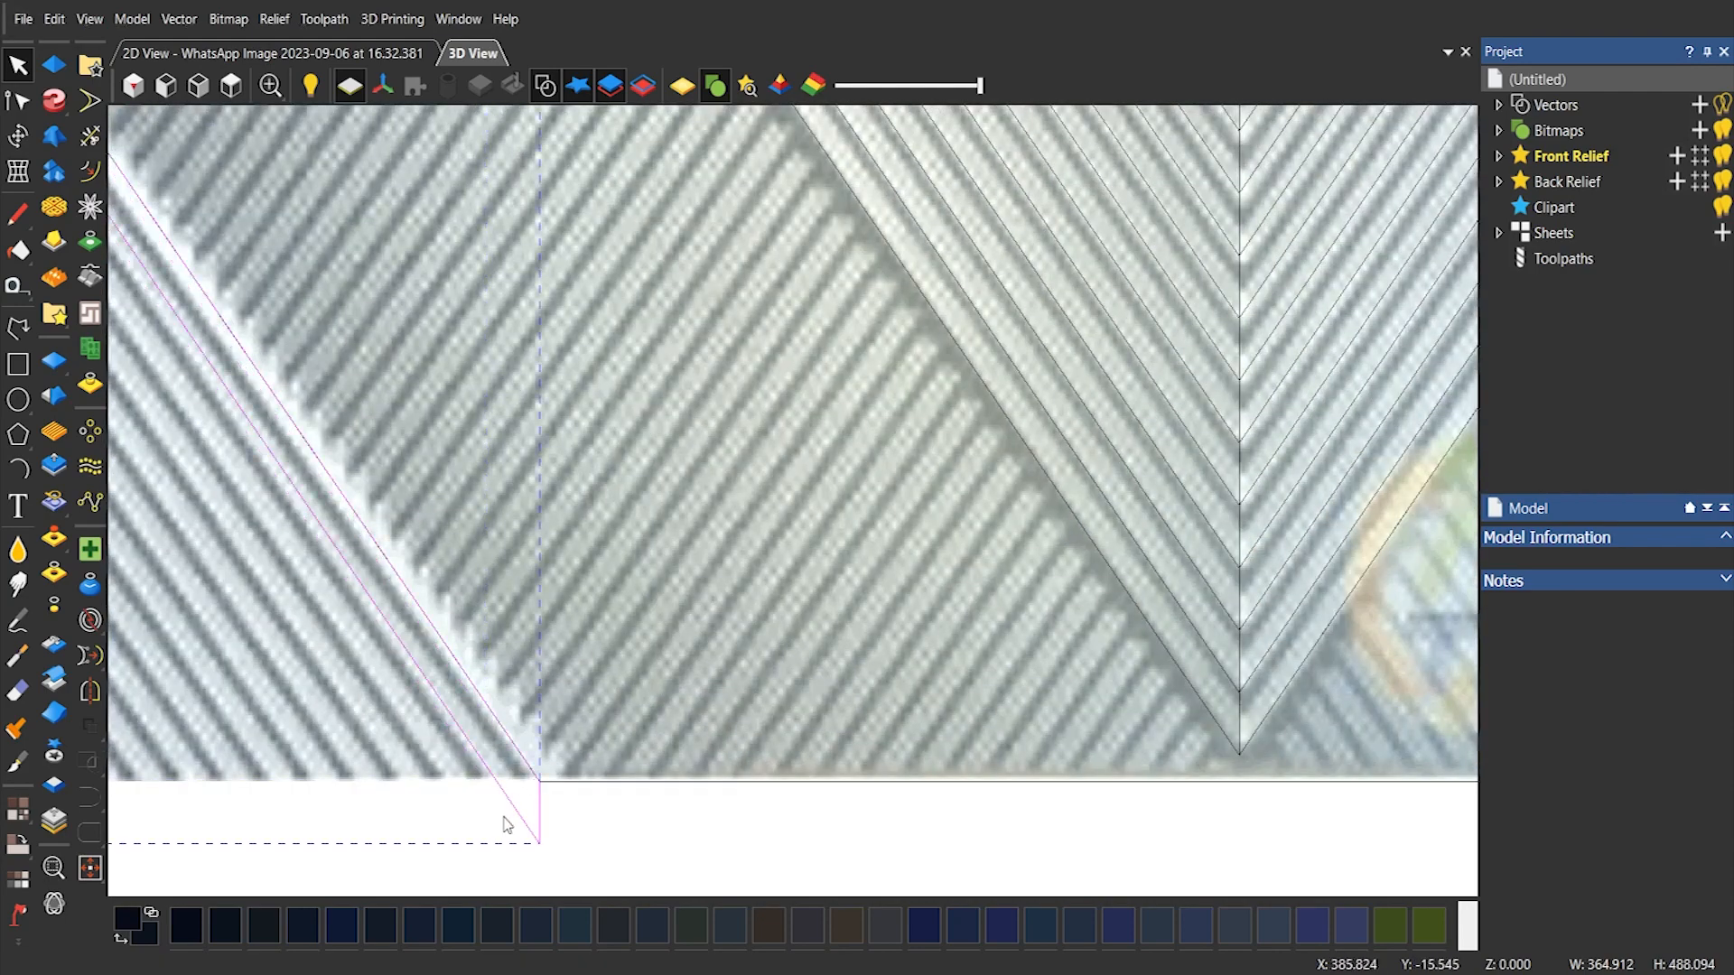
Move the copied strip's two upper nodes up to the panel's top edge to lengthen the strip
scroll(508, 825, down, 5)
scroll(483, 212, up, 5)
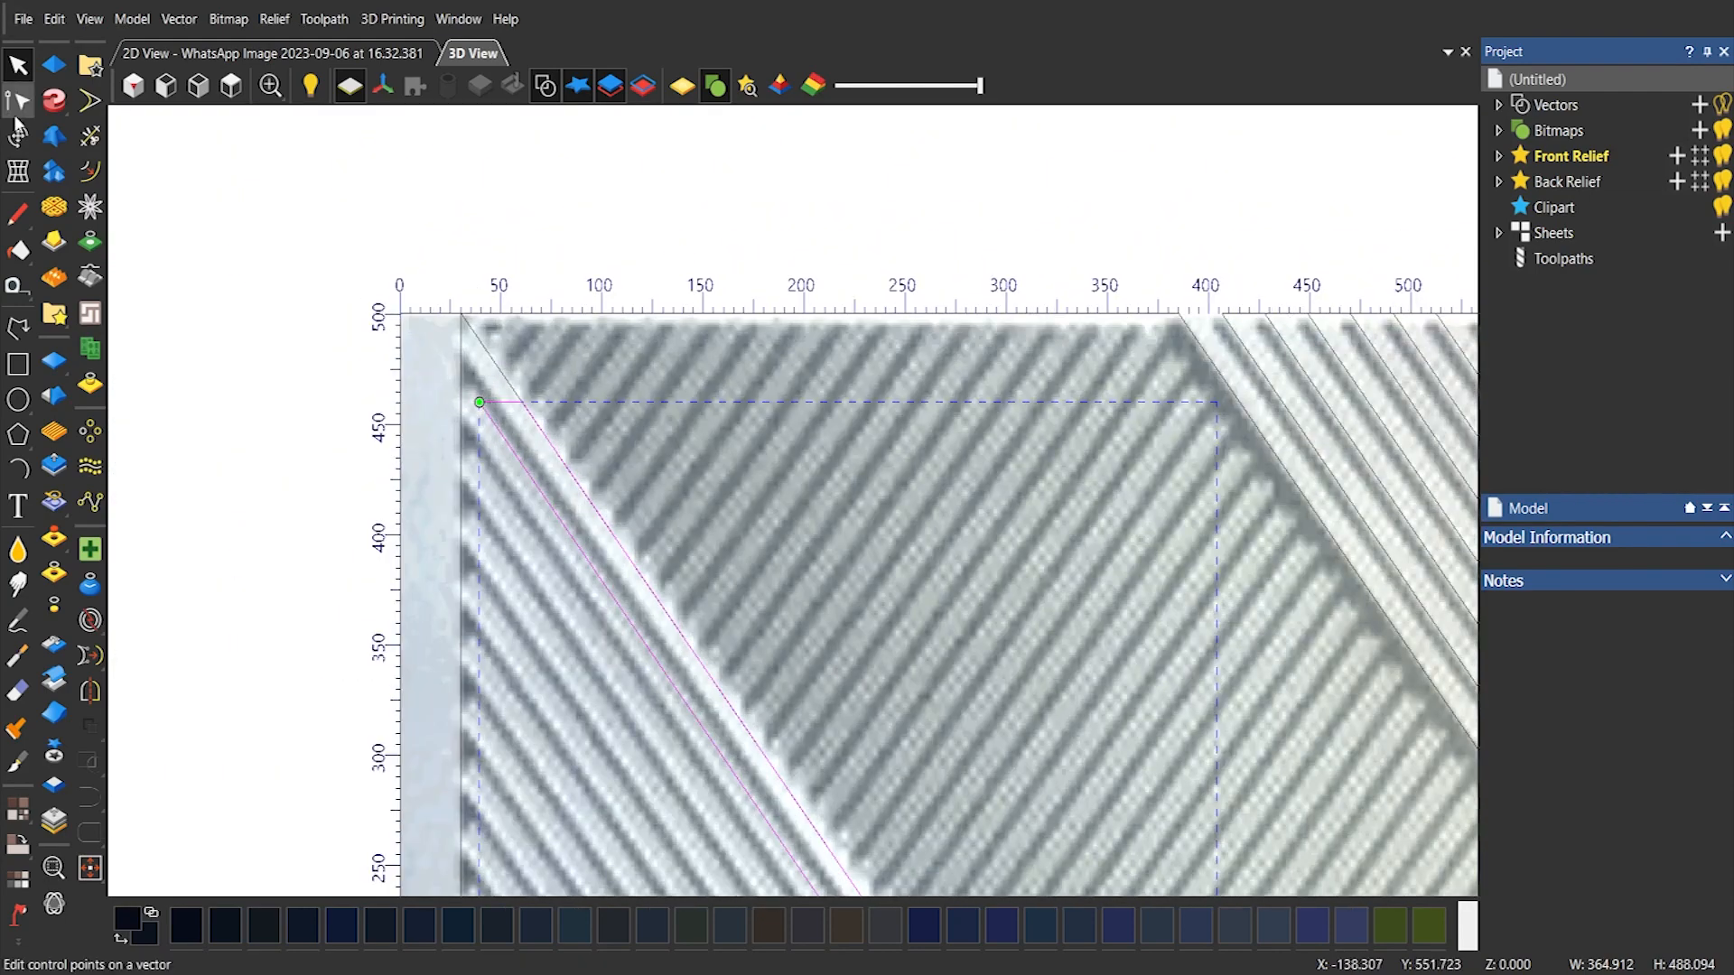
click(17, 99)
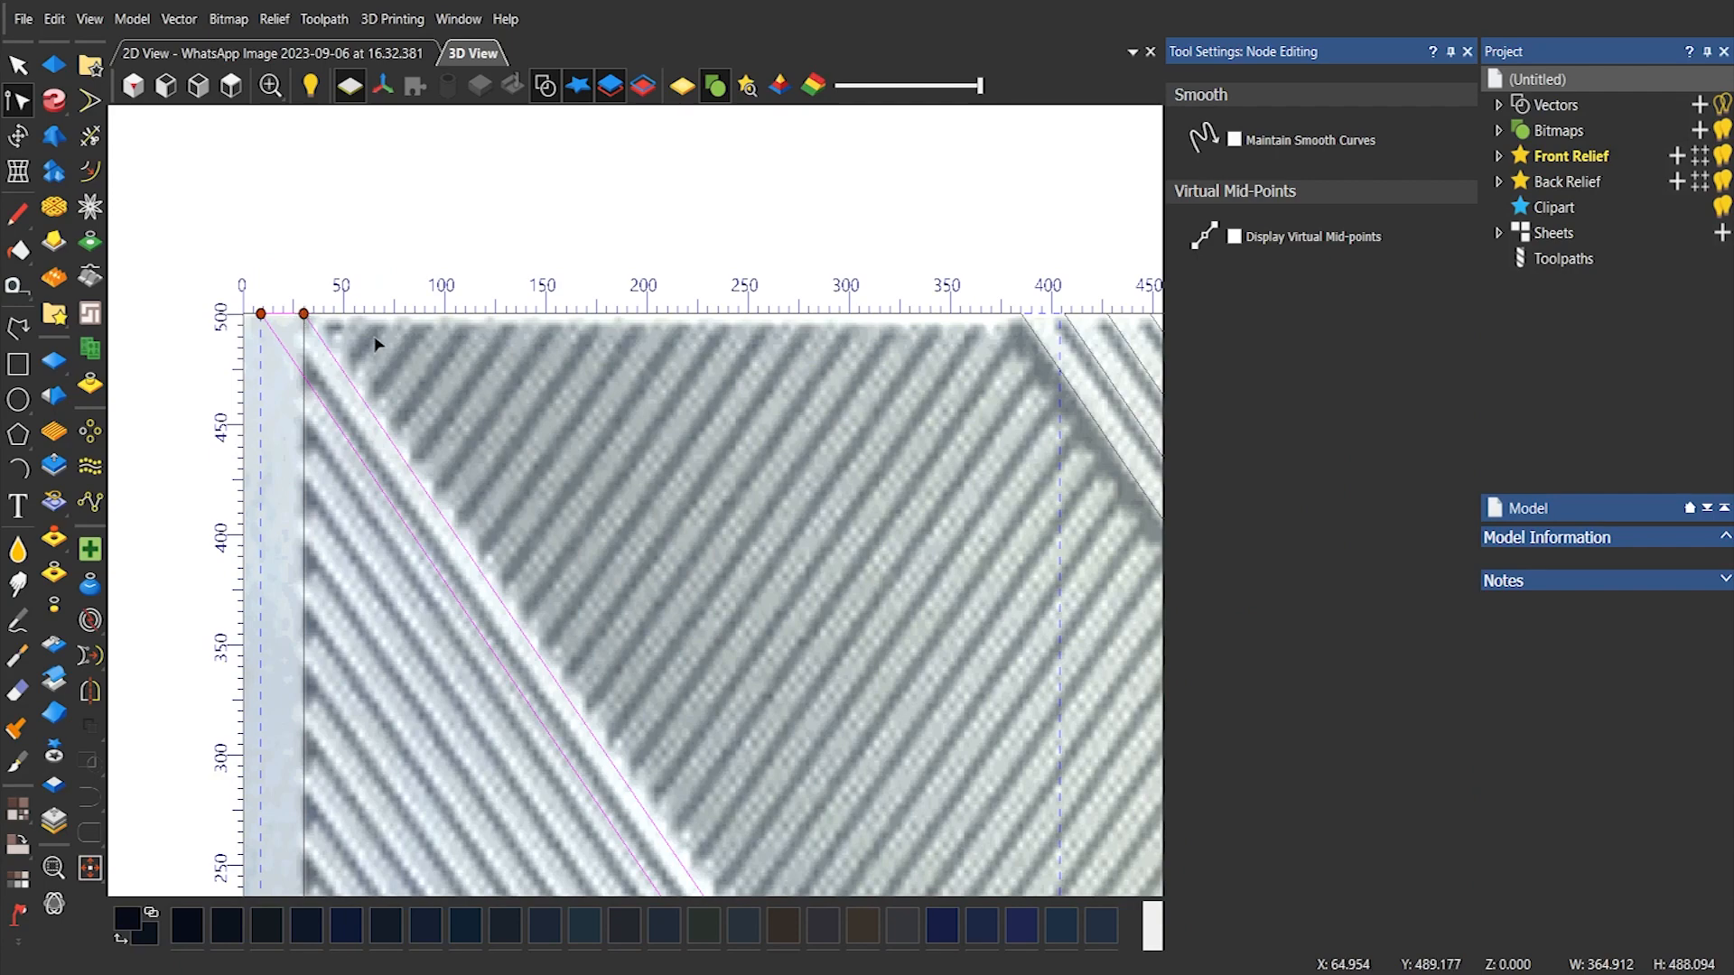
scroll(611, 612, down, 3)
click(17, 64)
scroll(542, 365, down, 2)
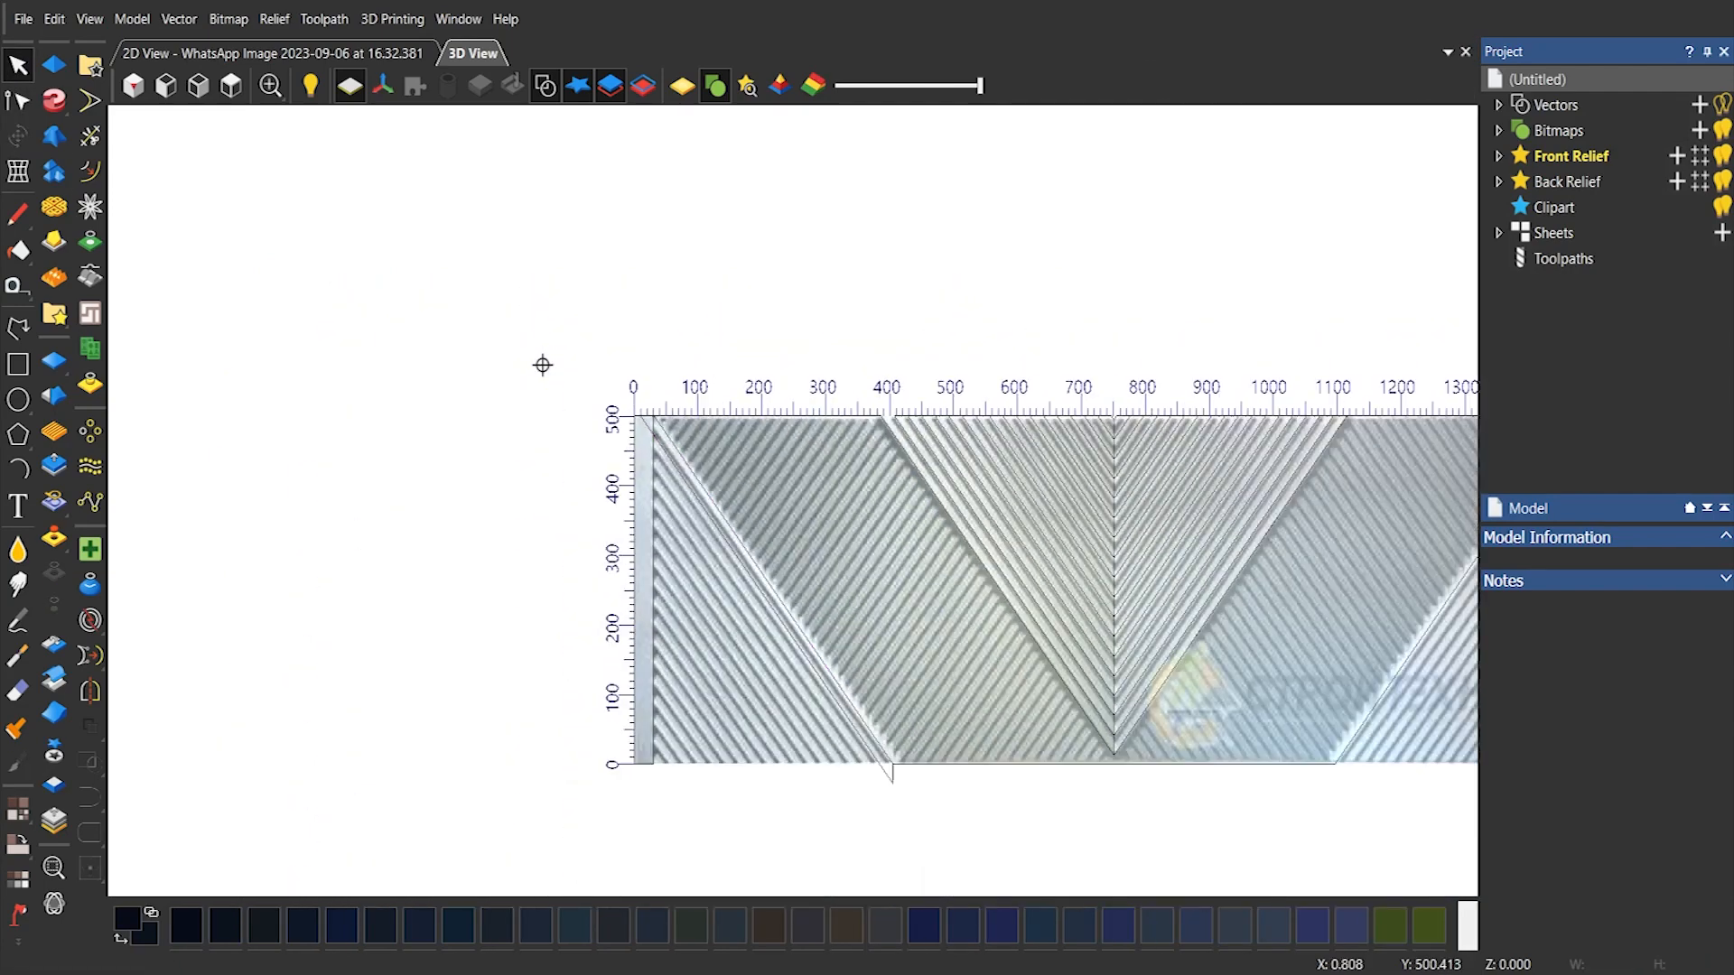
scroll(542, 365, up, 2)
Copy the lengthened strip and groups of its copies downward along the left border until they fill the left triangle
click(441, 524)
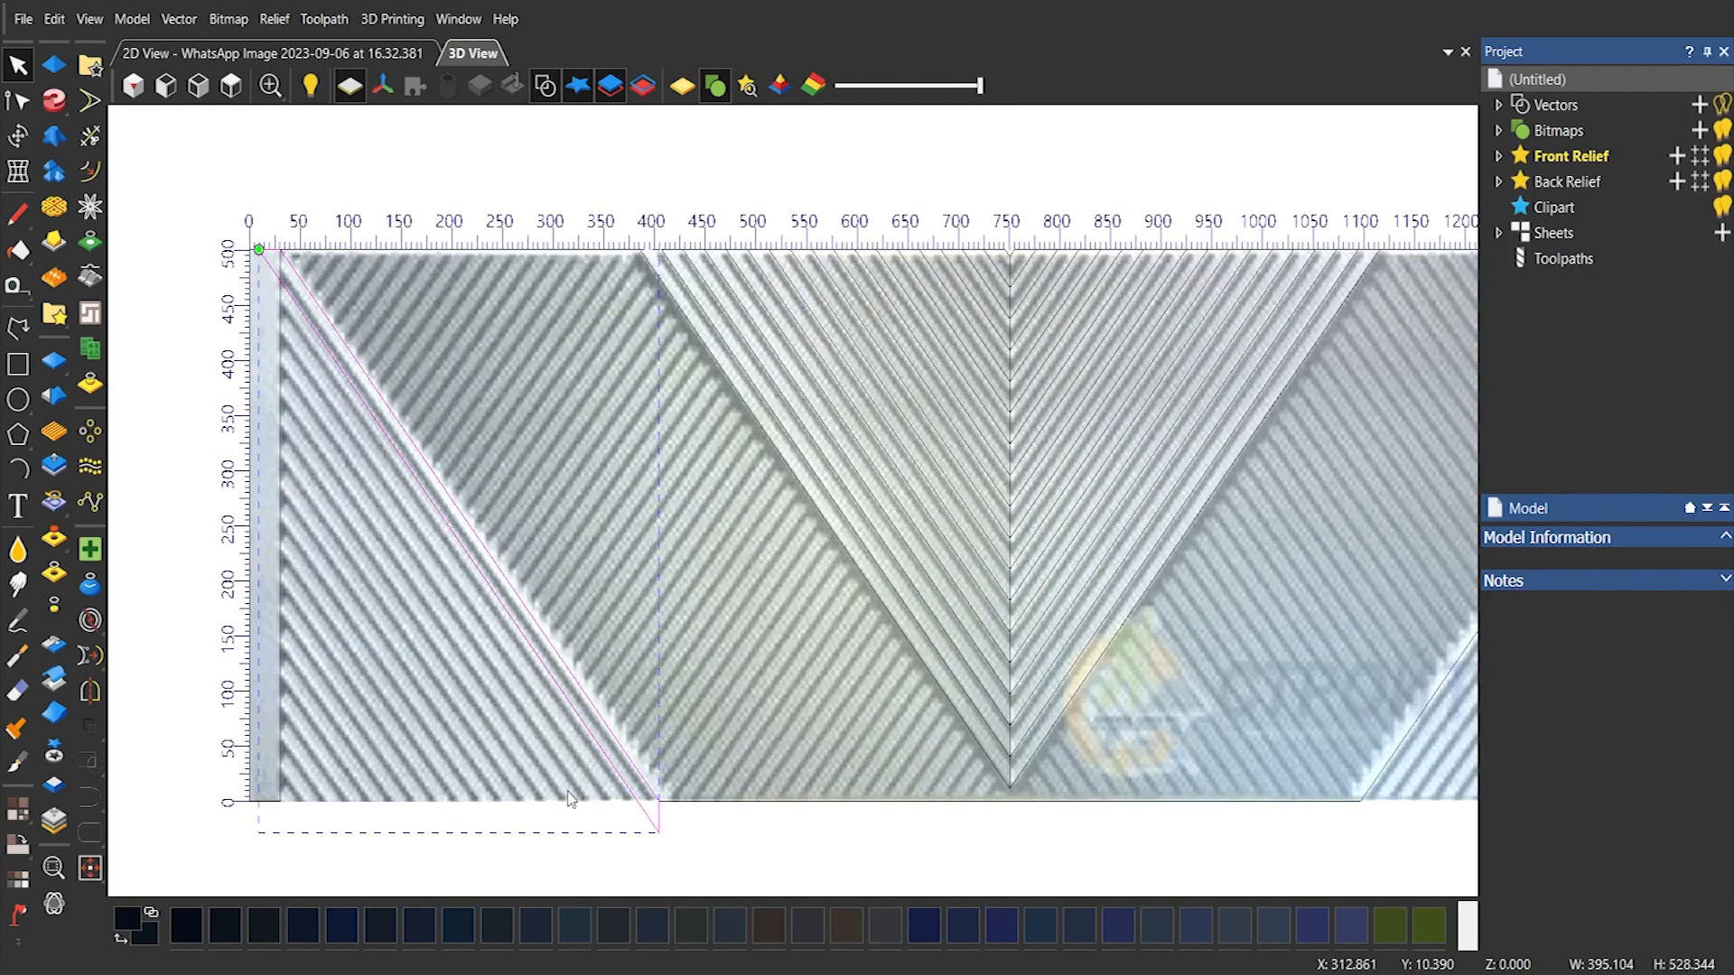
mouse_move(656, 821)
mouse_down()
mouse_move(641, 813)
mouse_move(657, 800)
mouse_up()
ctrl+drag(279, 249, 279, 343)
ctrl+drag(279, 344, 280, 406)
ctrl+drag(279, 405, 279, 437)
ctrl+drag(279, 438, 280, 657)
ctrl+drag(279, 656, 280, 747)
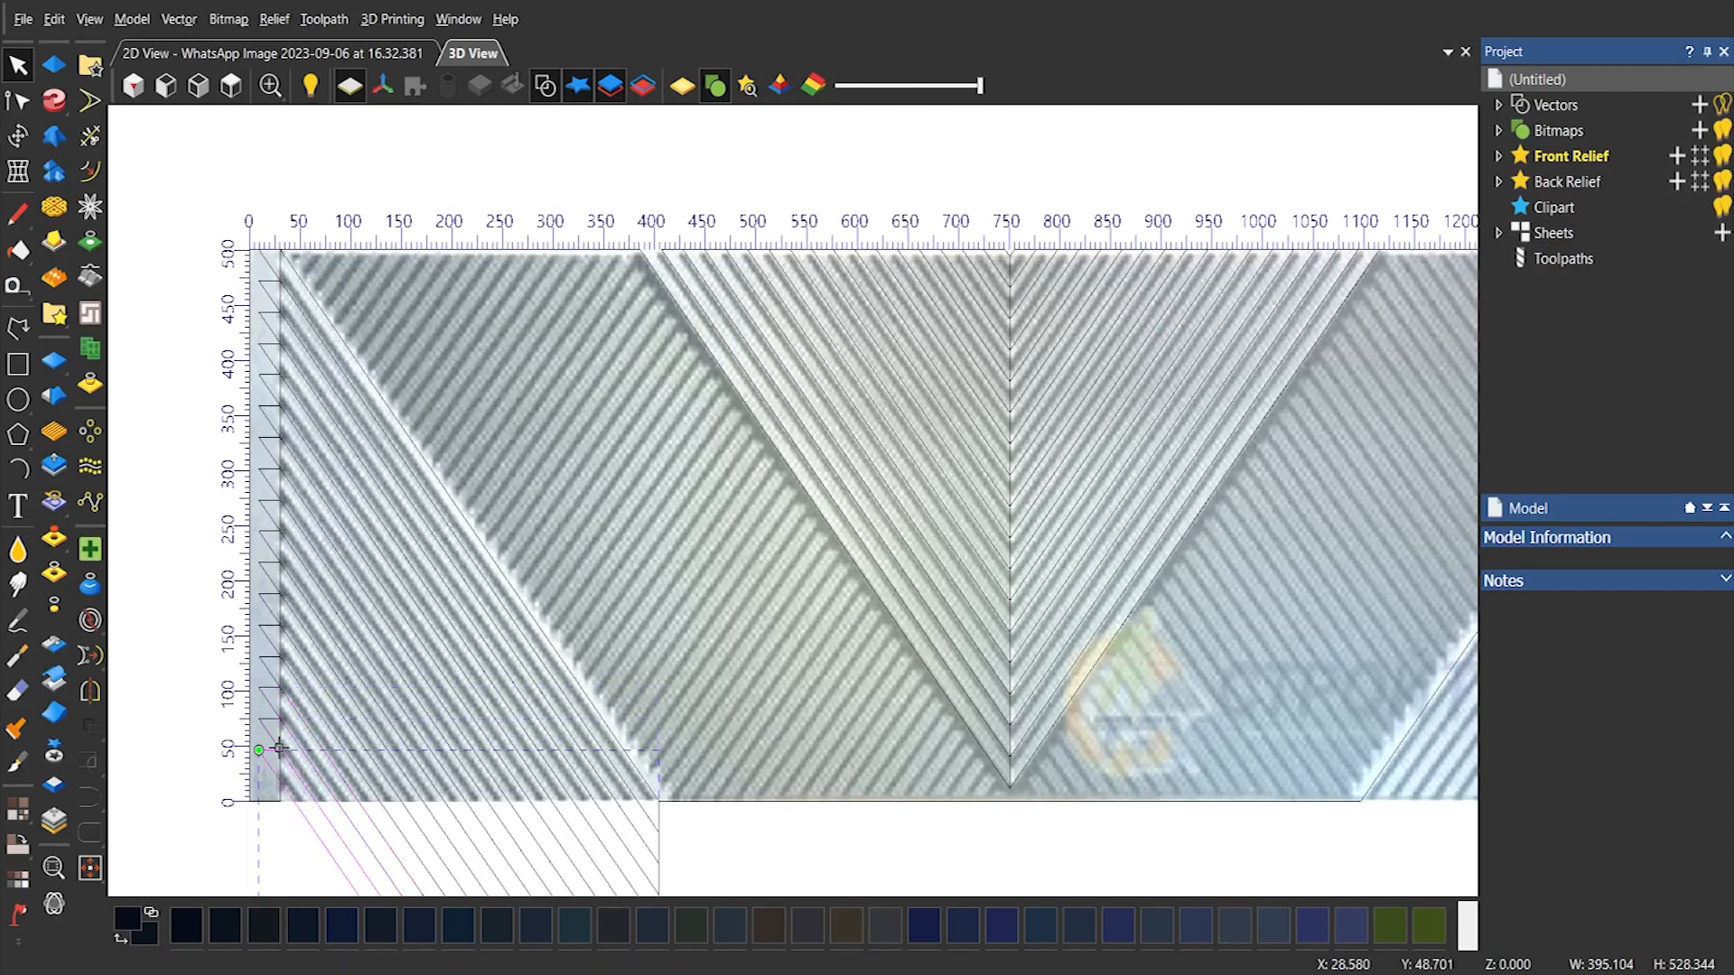
scroll(365, 725, down, 1)
drag(709, 763, 404, 884)
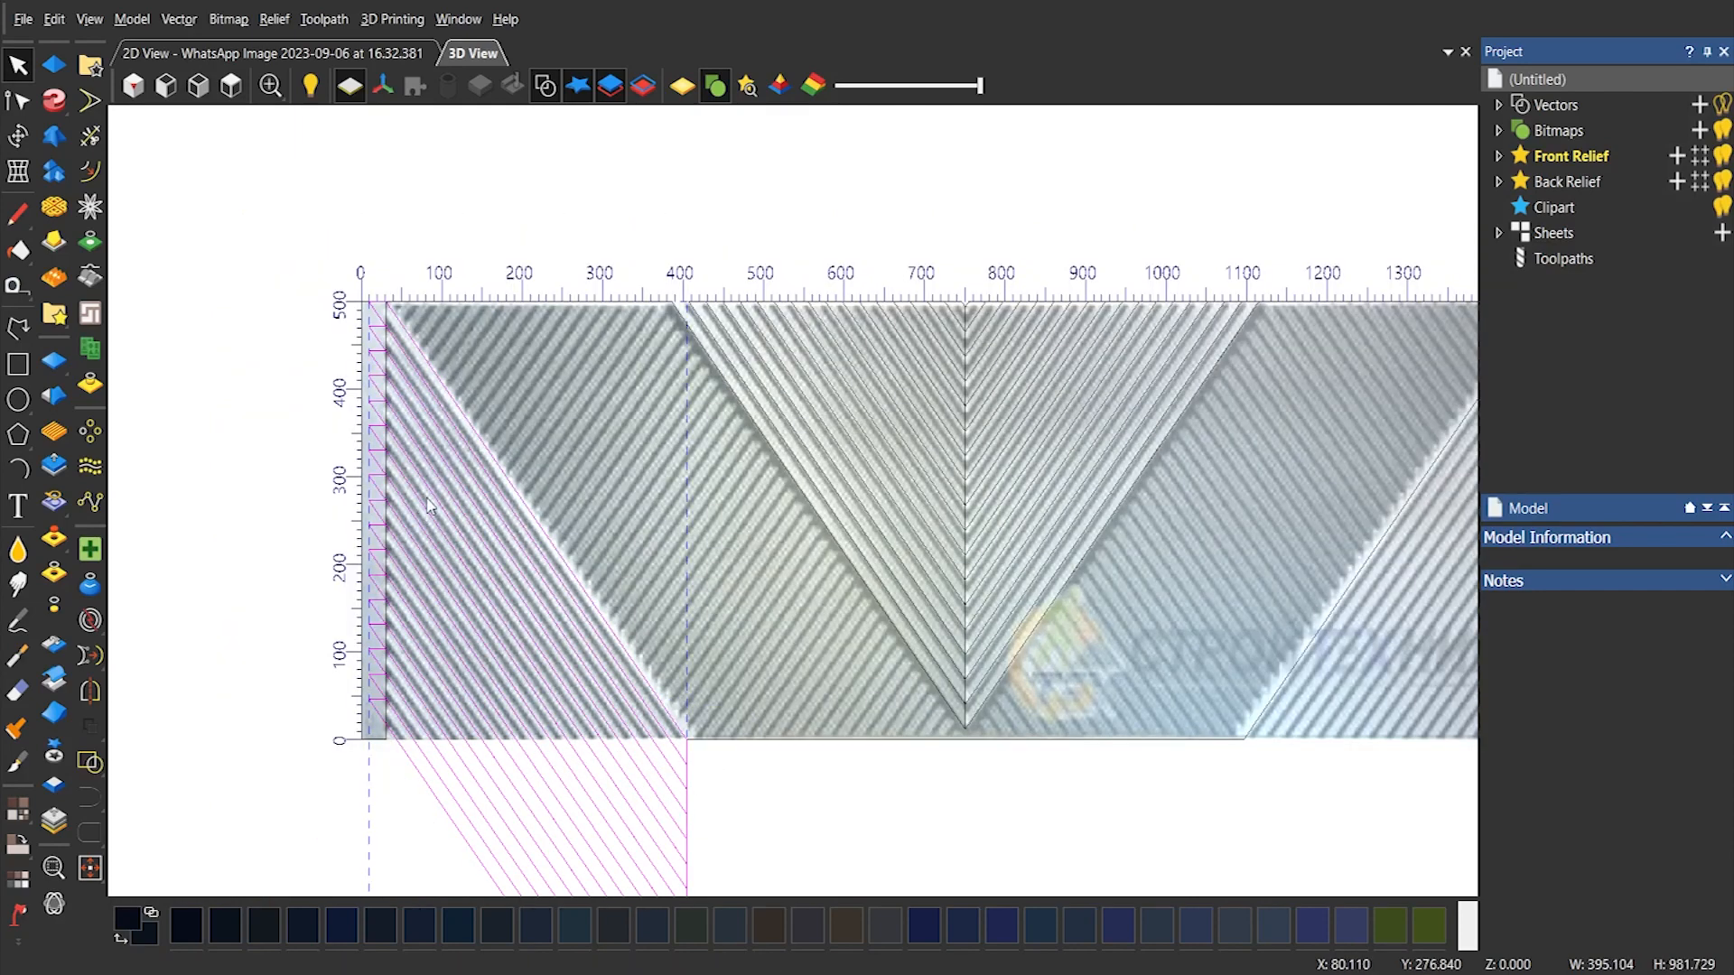
click(328, 270)
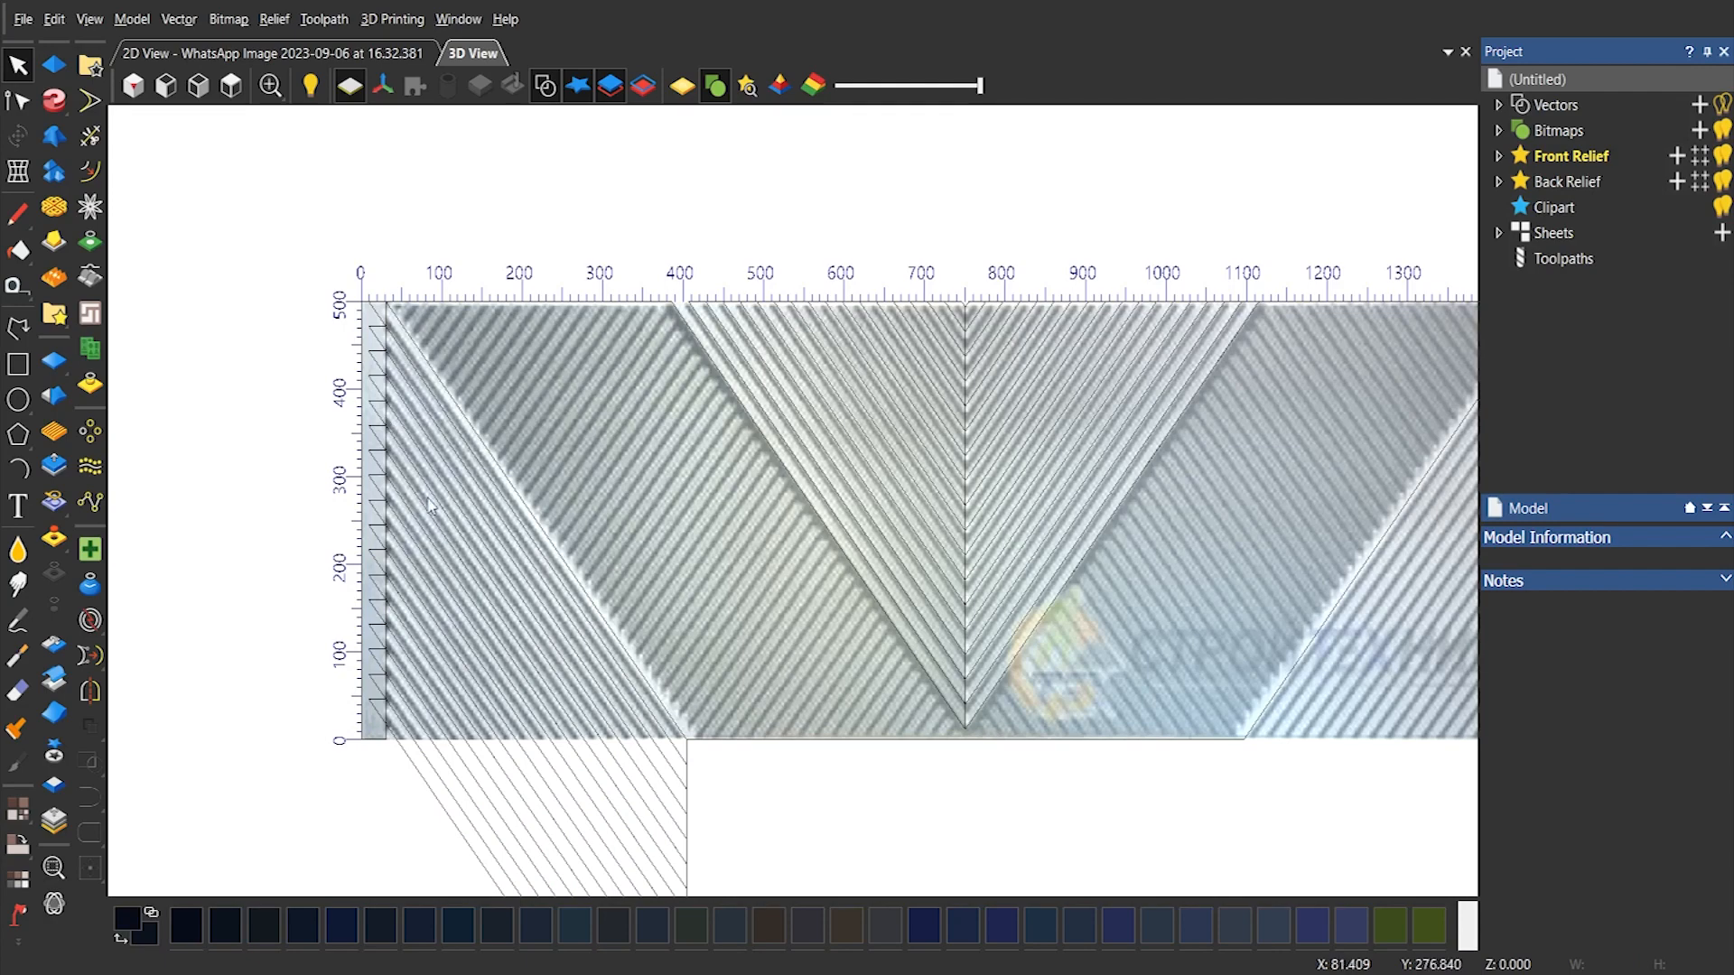
Draw a vertical line along the left border's inner edge and stretch both ends beyond the panel
click(19, 328)
click(228, 305)
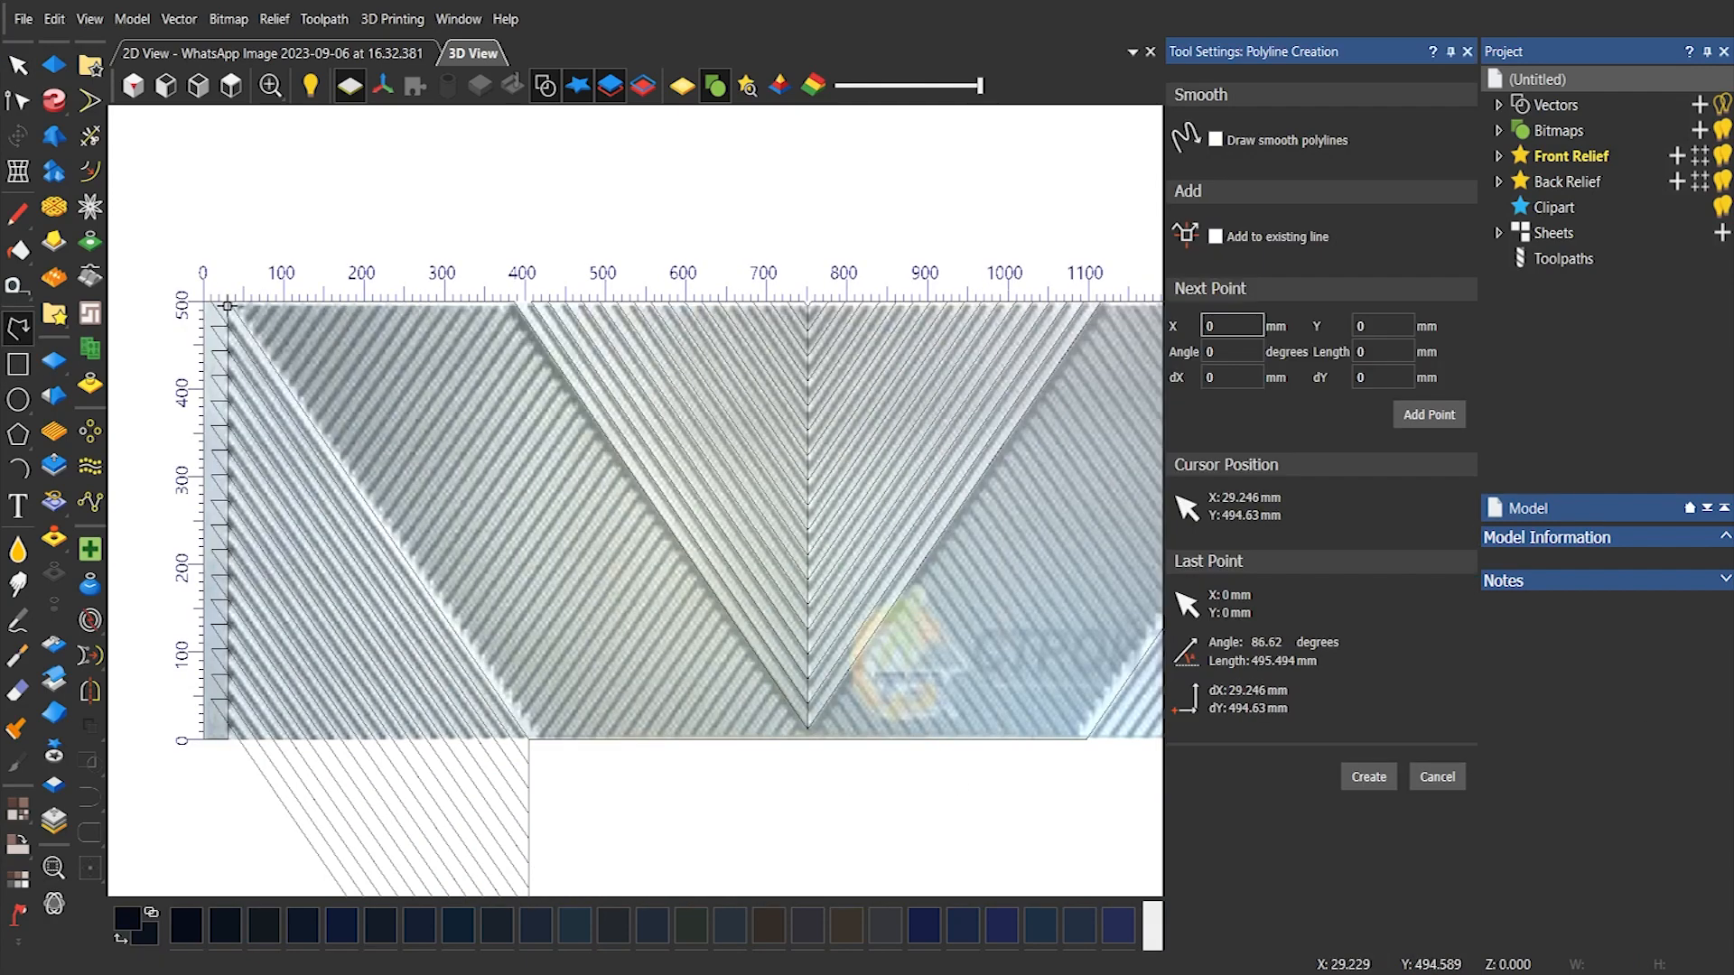
click(227, 740)
click(18, 136)
drag(227, 302, 228, 219)
mouse_move(227, 743)
mouse_down()
mouse_move(227, 479)
mouse_move(227, 774)
mouse_up()
click(18, 65)
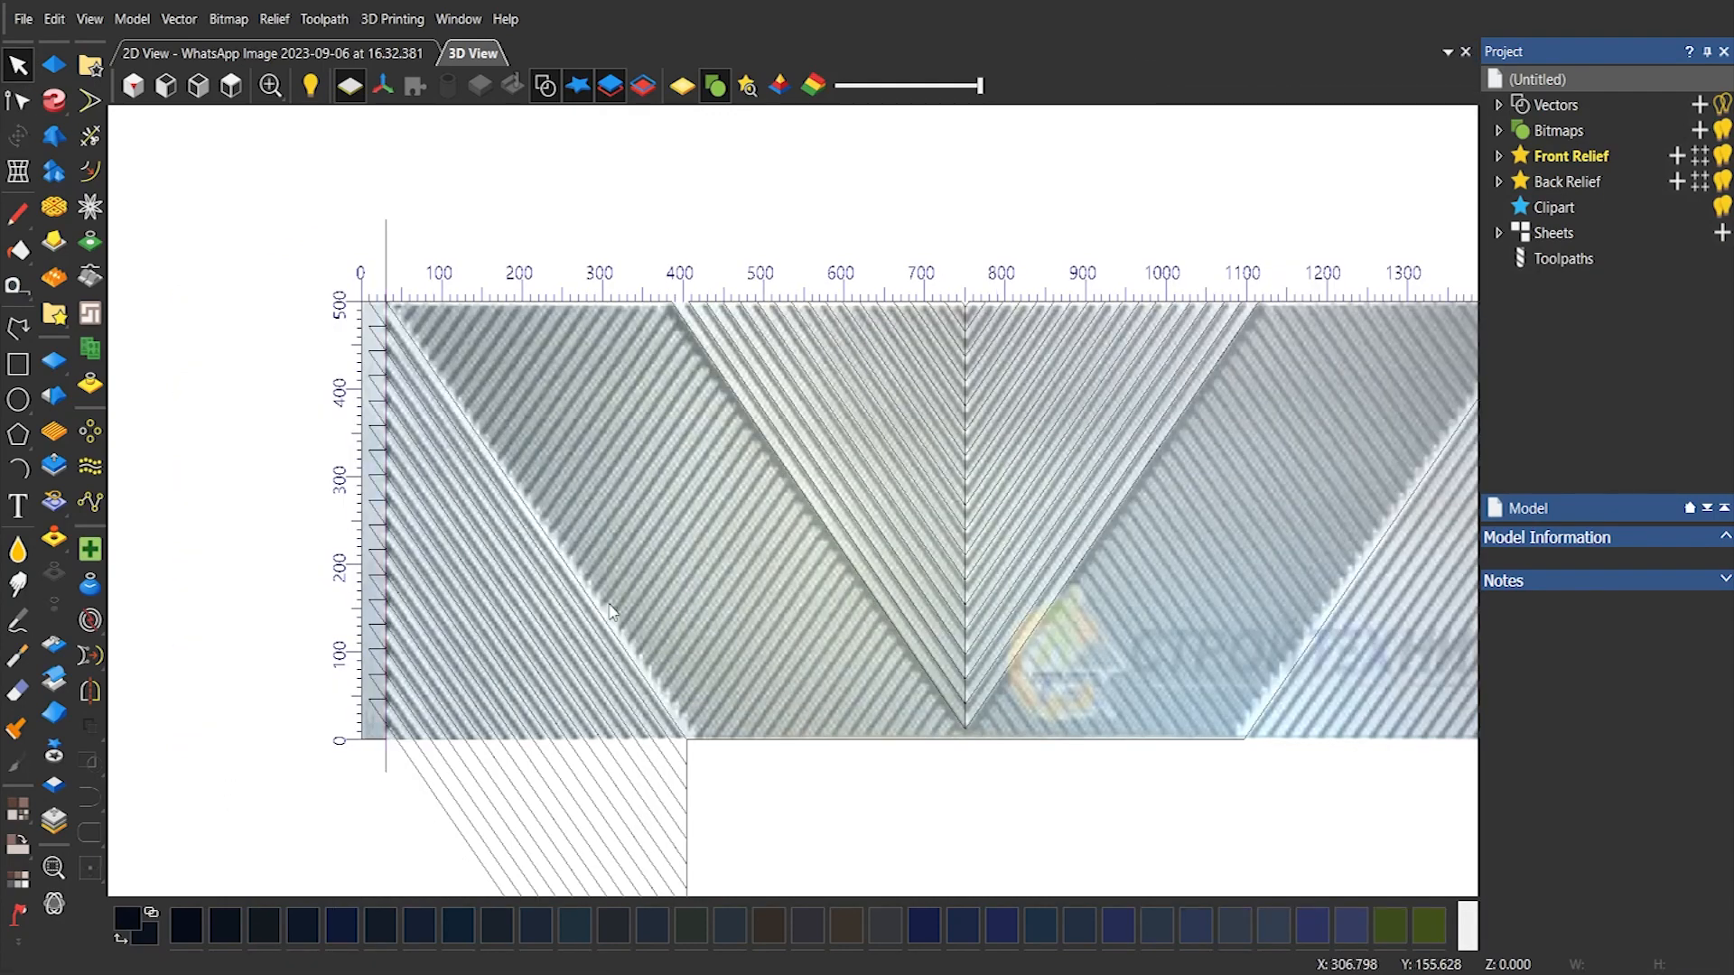
Cut the left triangle's strips along the vertical line and delete the pieces outside the border's inner edge
scroll(632, 659, down, 2)
drag(723, 702, 540, 858)
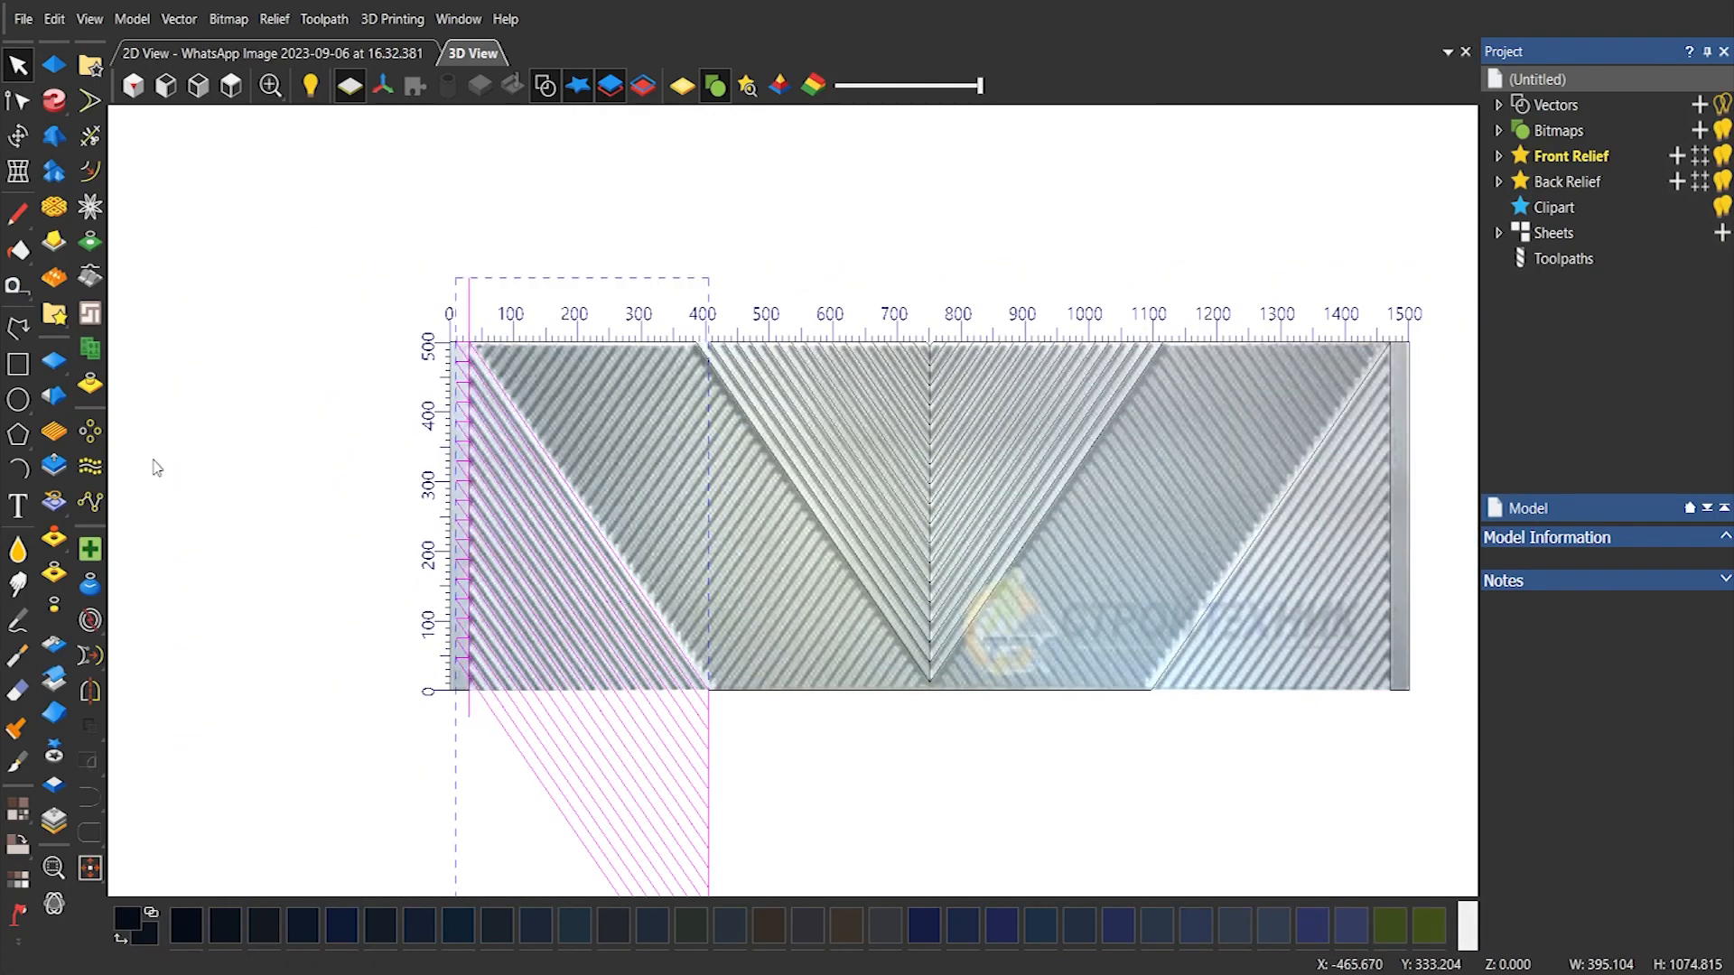
click(89, 621)
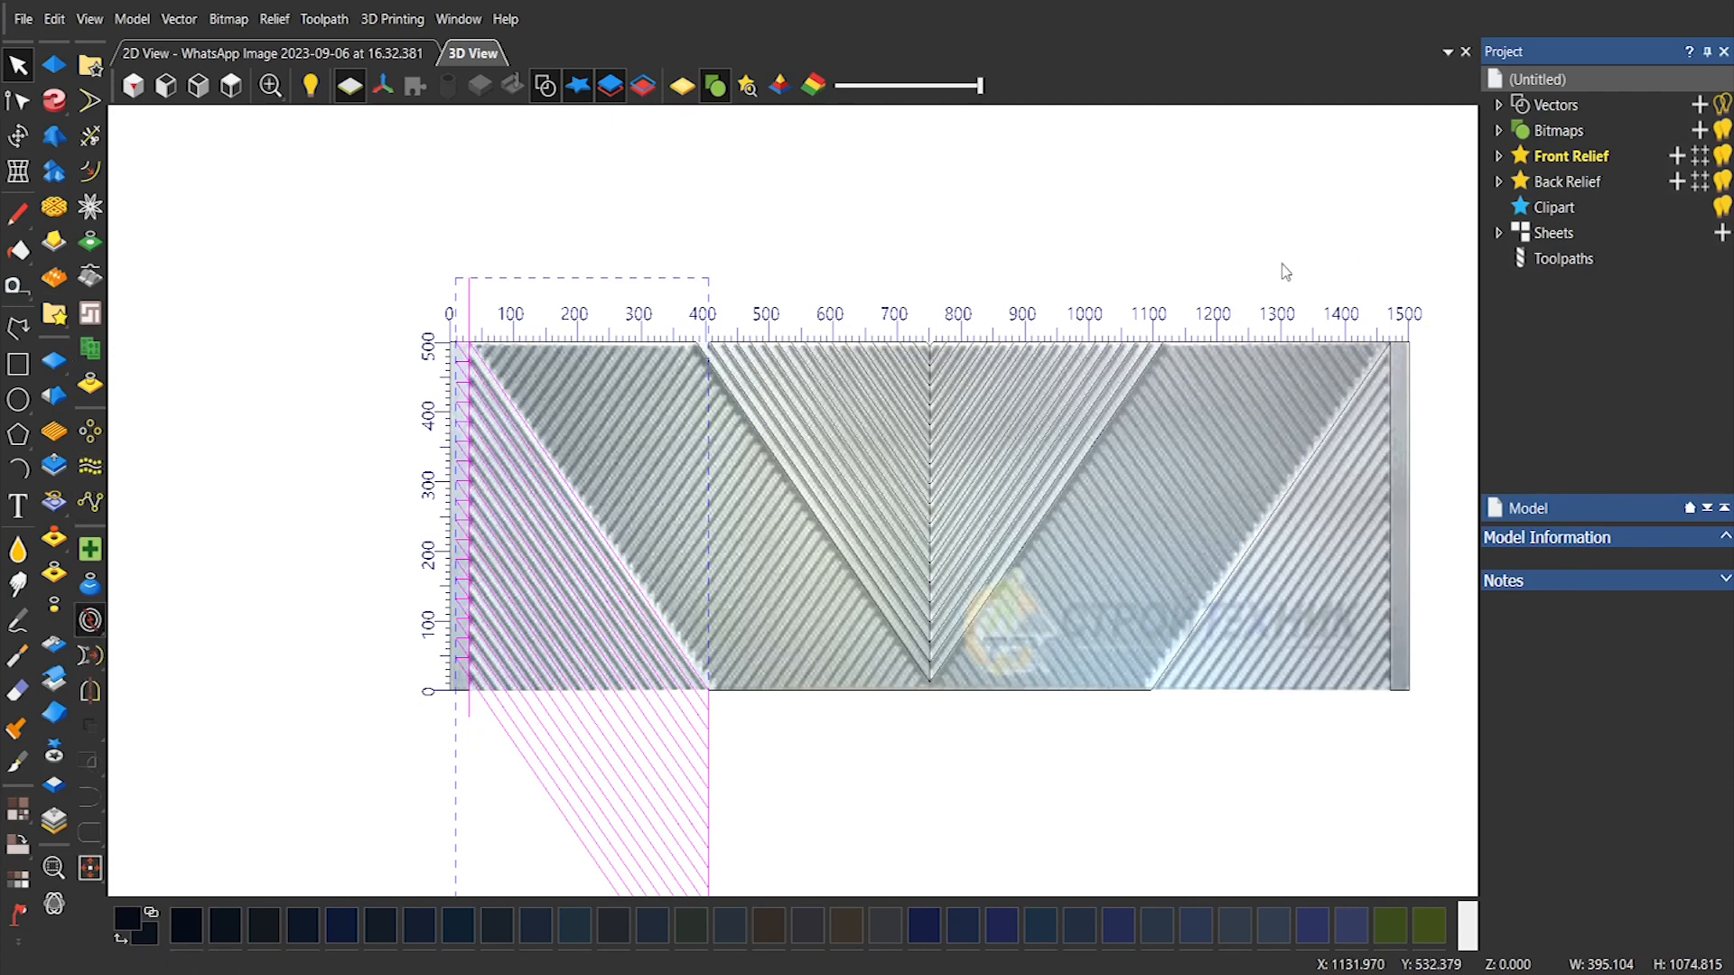
click(461, 449)
key(Delete)
click(562, 635)
Work down the border line with node editing and close the cut strips of the left triangle one after another
click(18, 100)
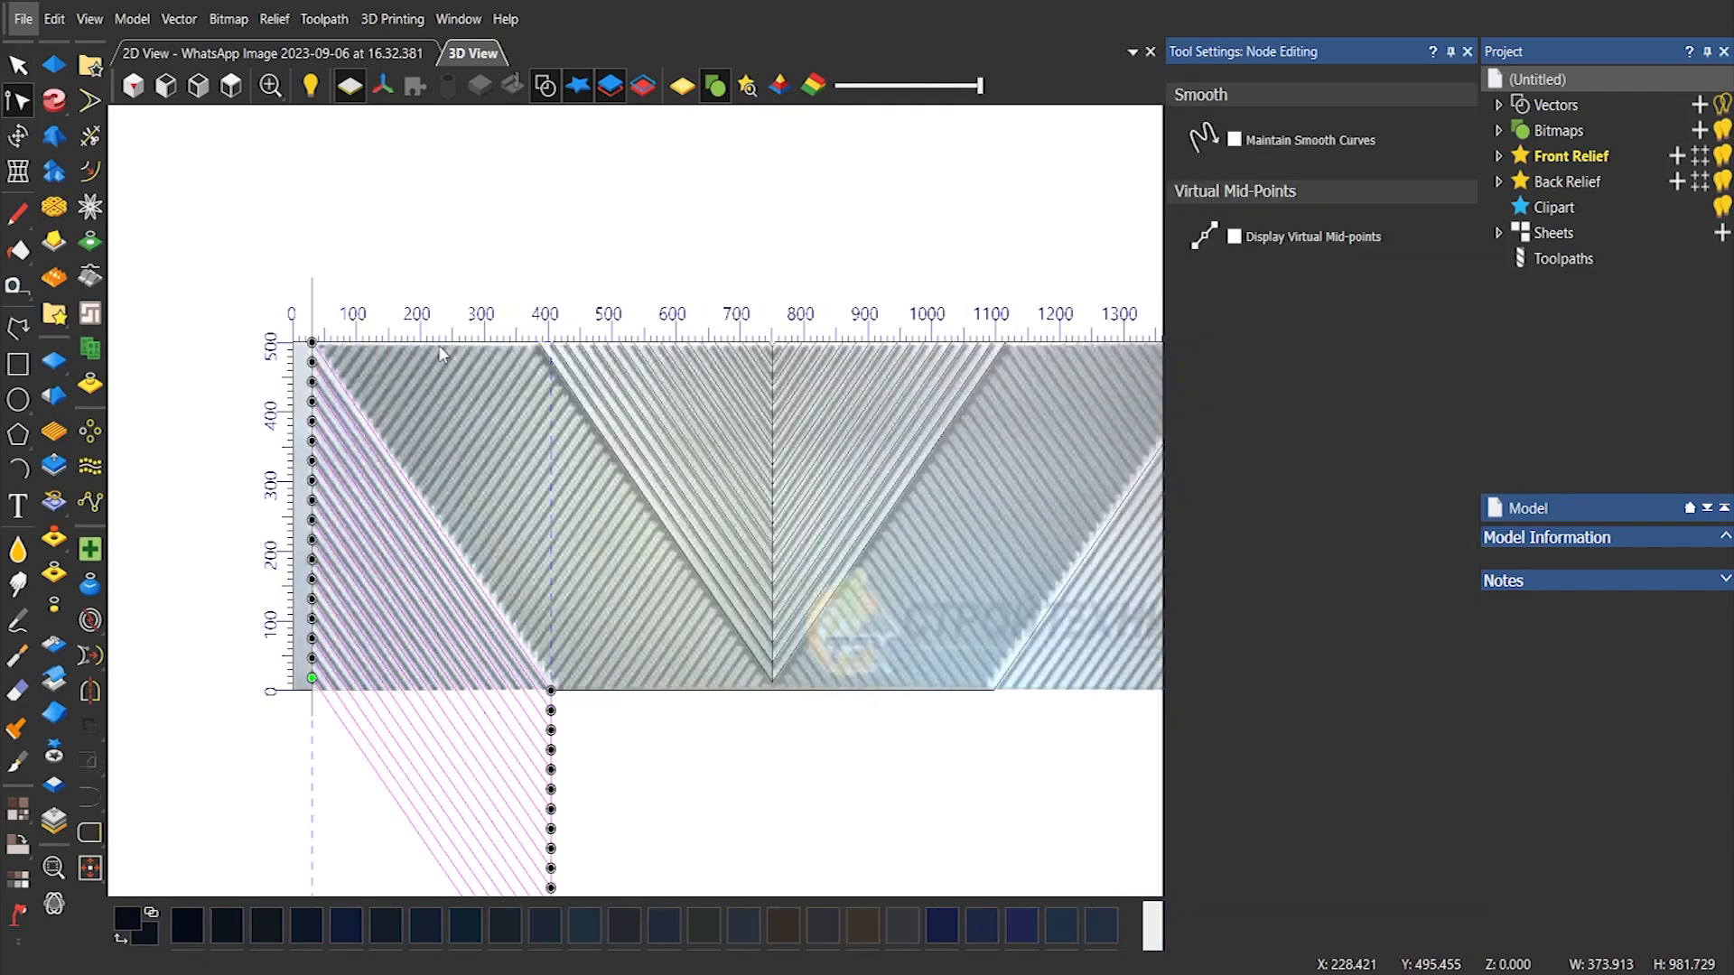
scroll(295, 351, up, 3)
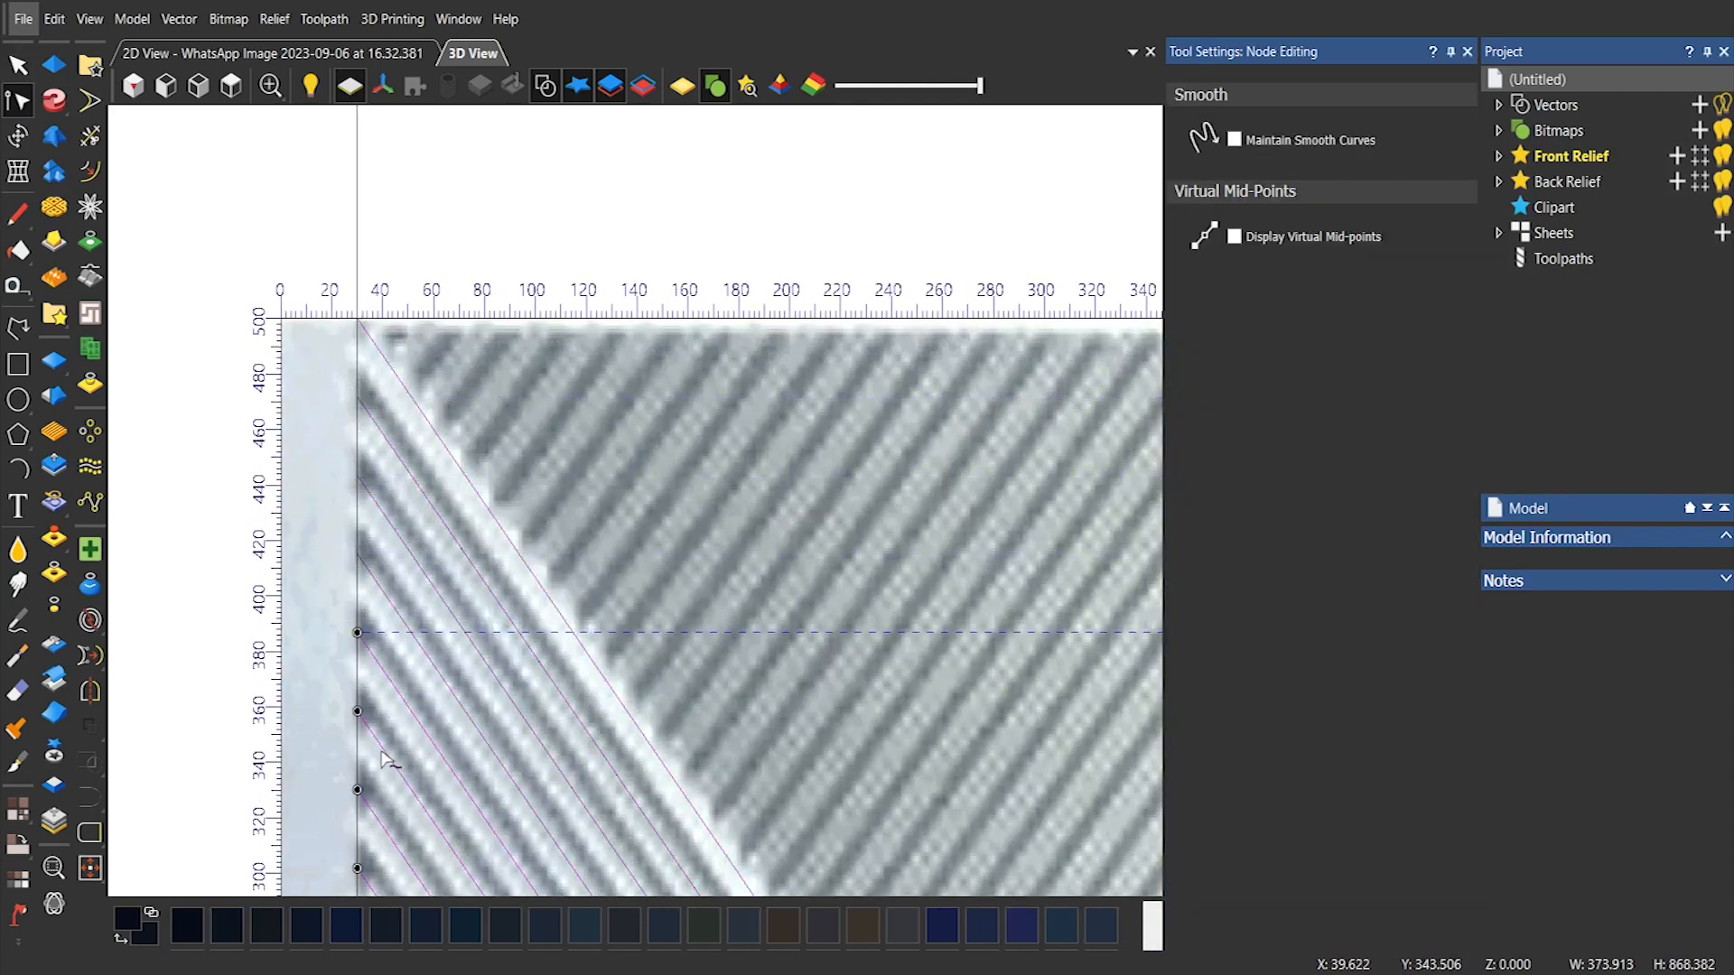
scroll(359, 768, up, 2)
click(395, 720)
scroll(583, 669, down, 1)
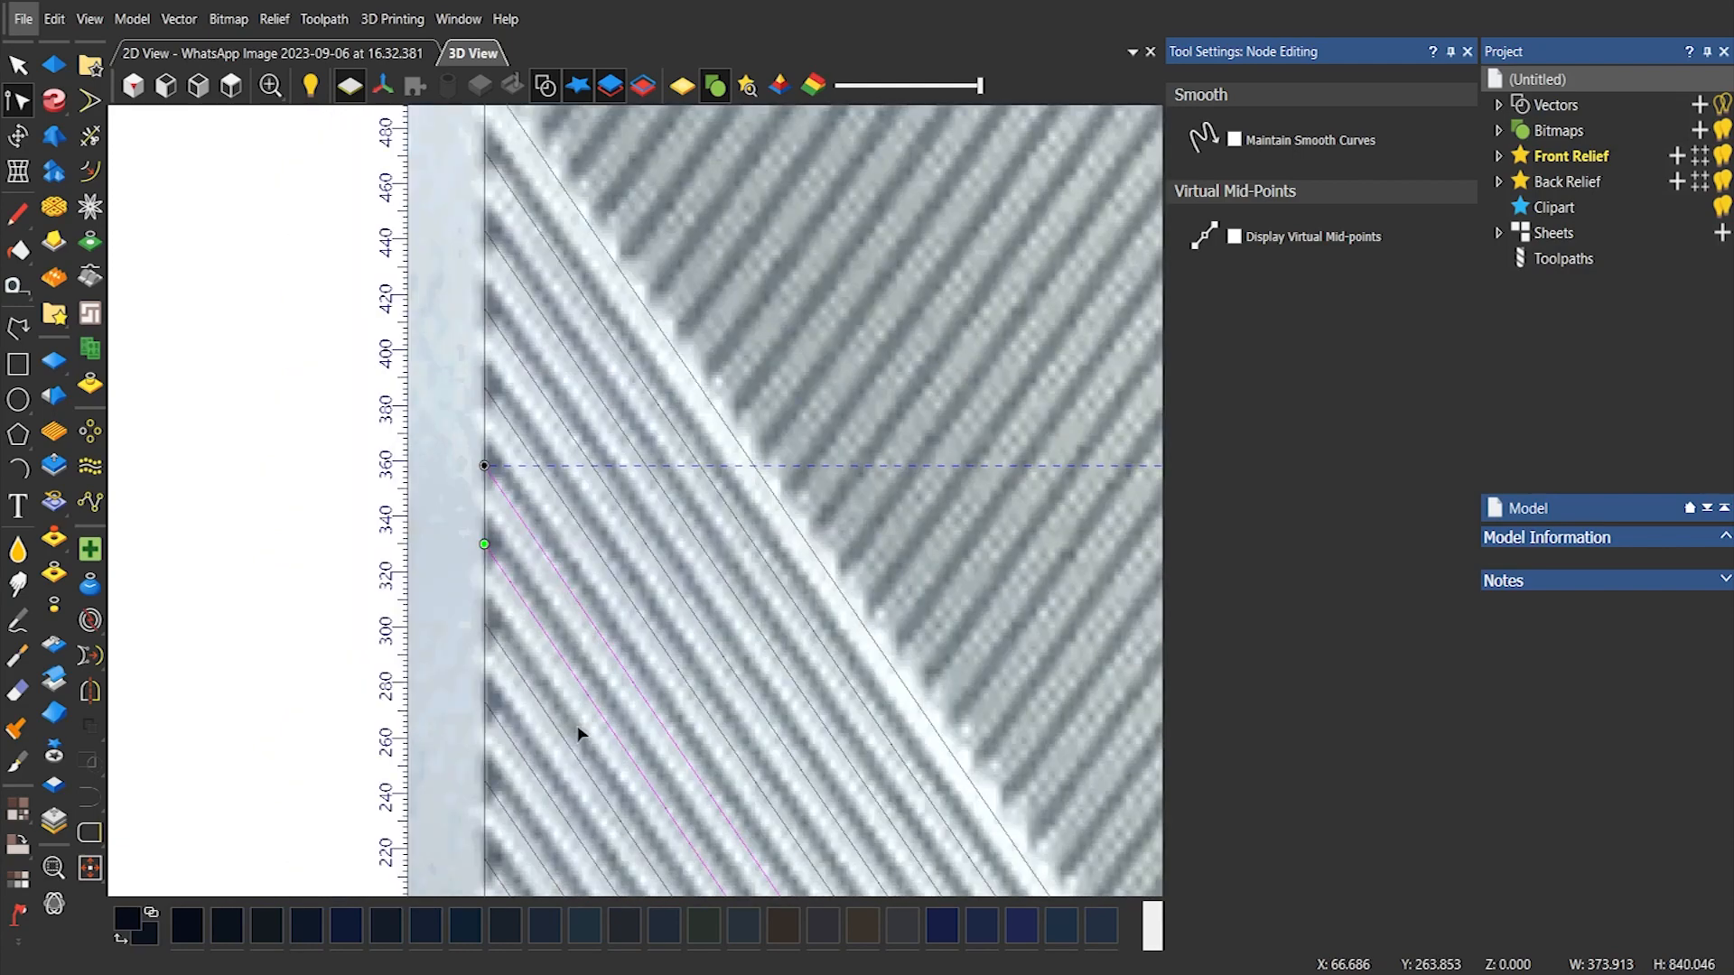
click(483, 621)
middle_drag(529, 773, 542, 636)
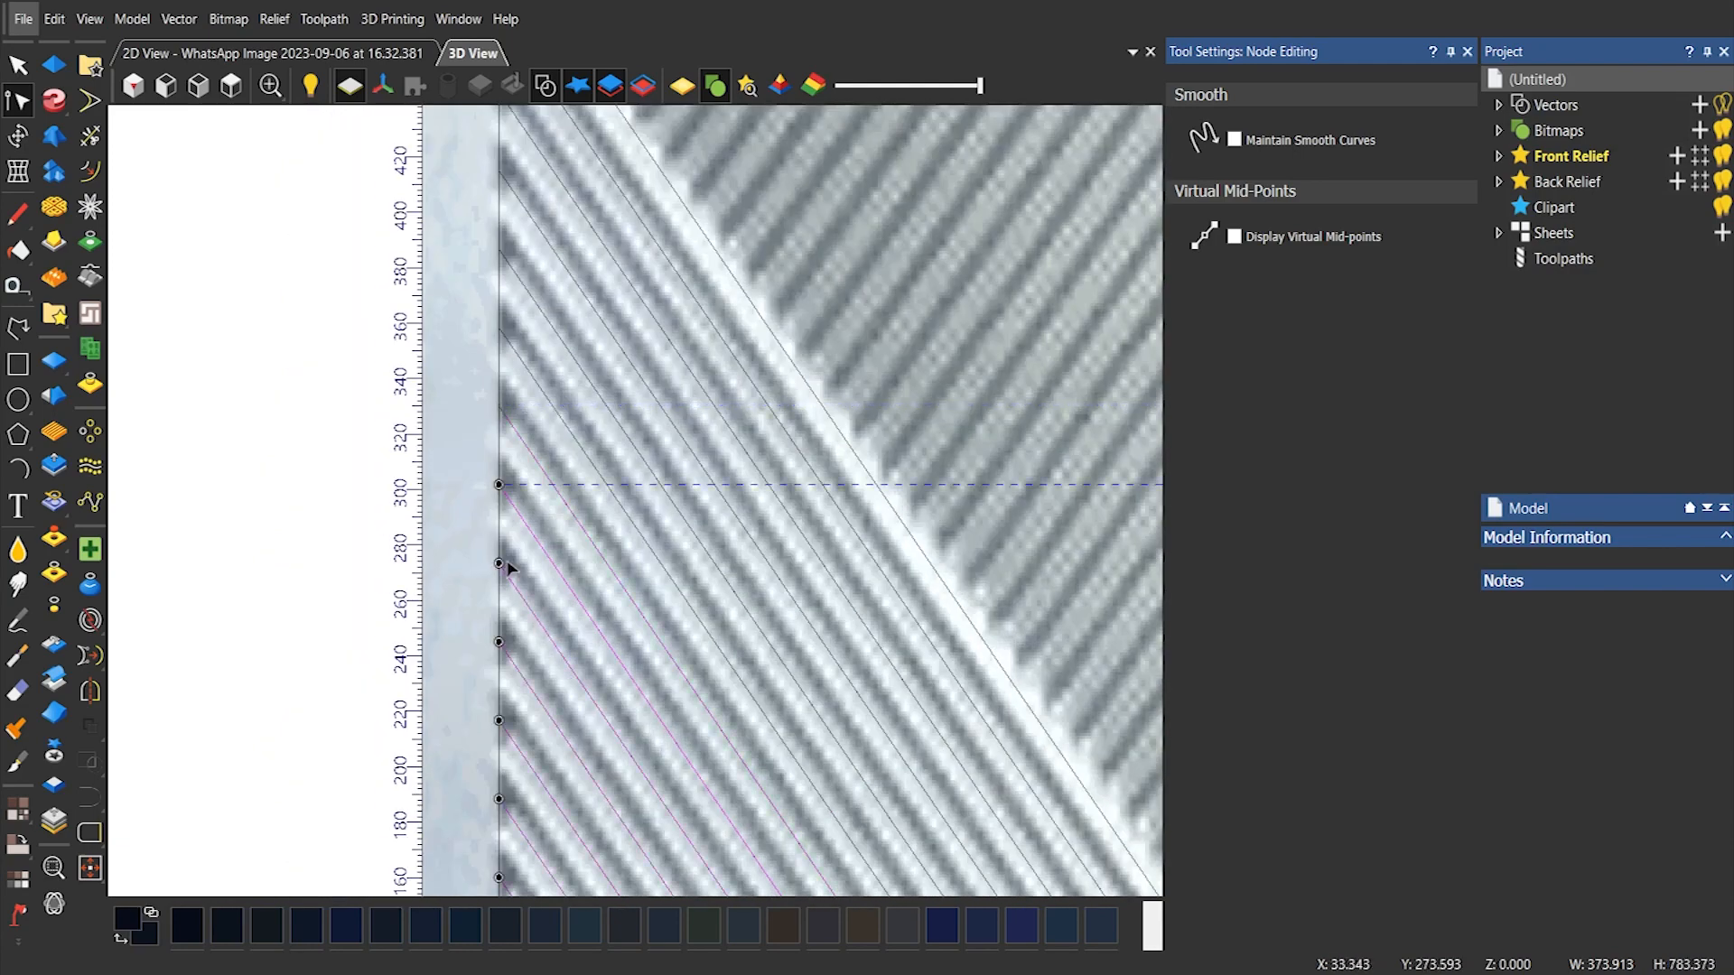
click(499, 640)
scroll(542, 678, up, 1)
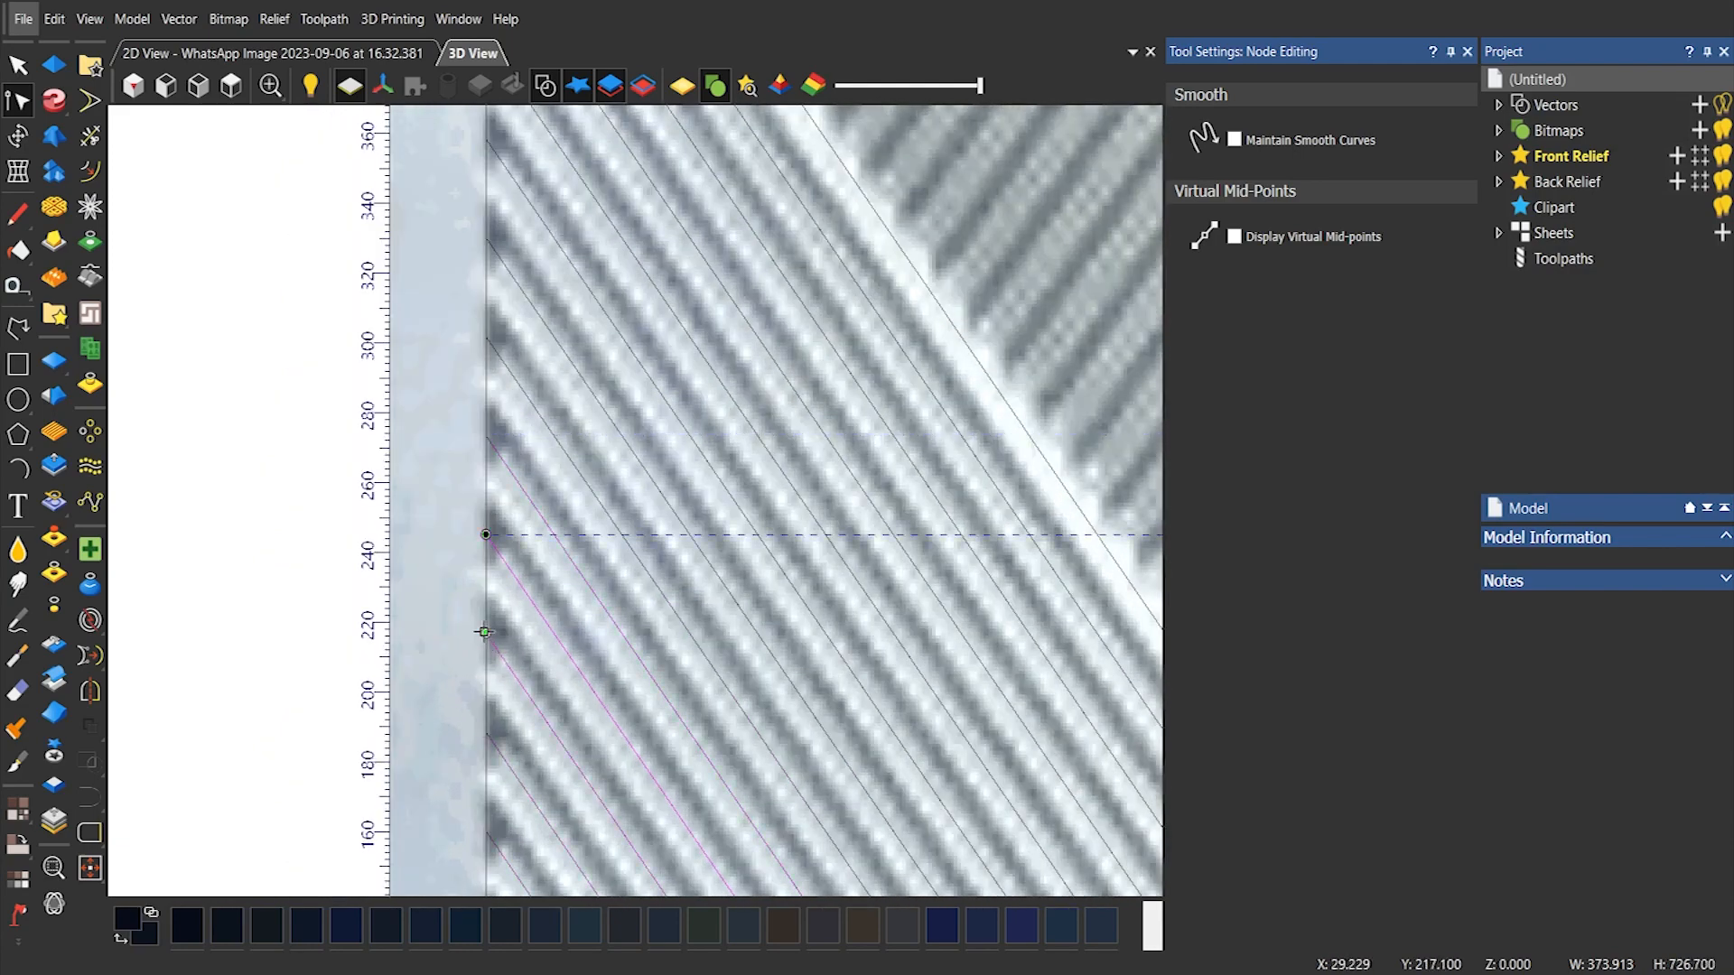
scroll(622, 742, down, 2)
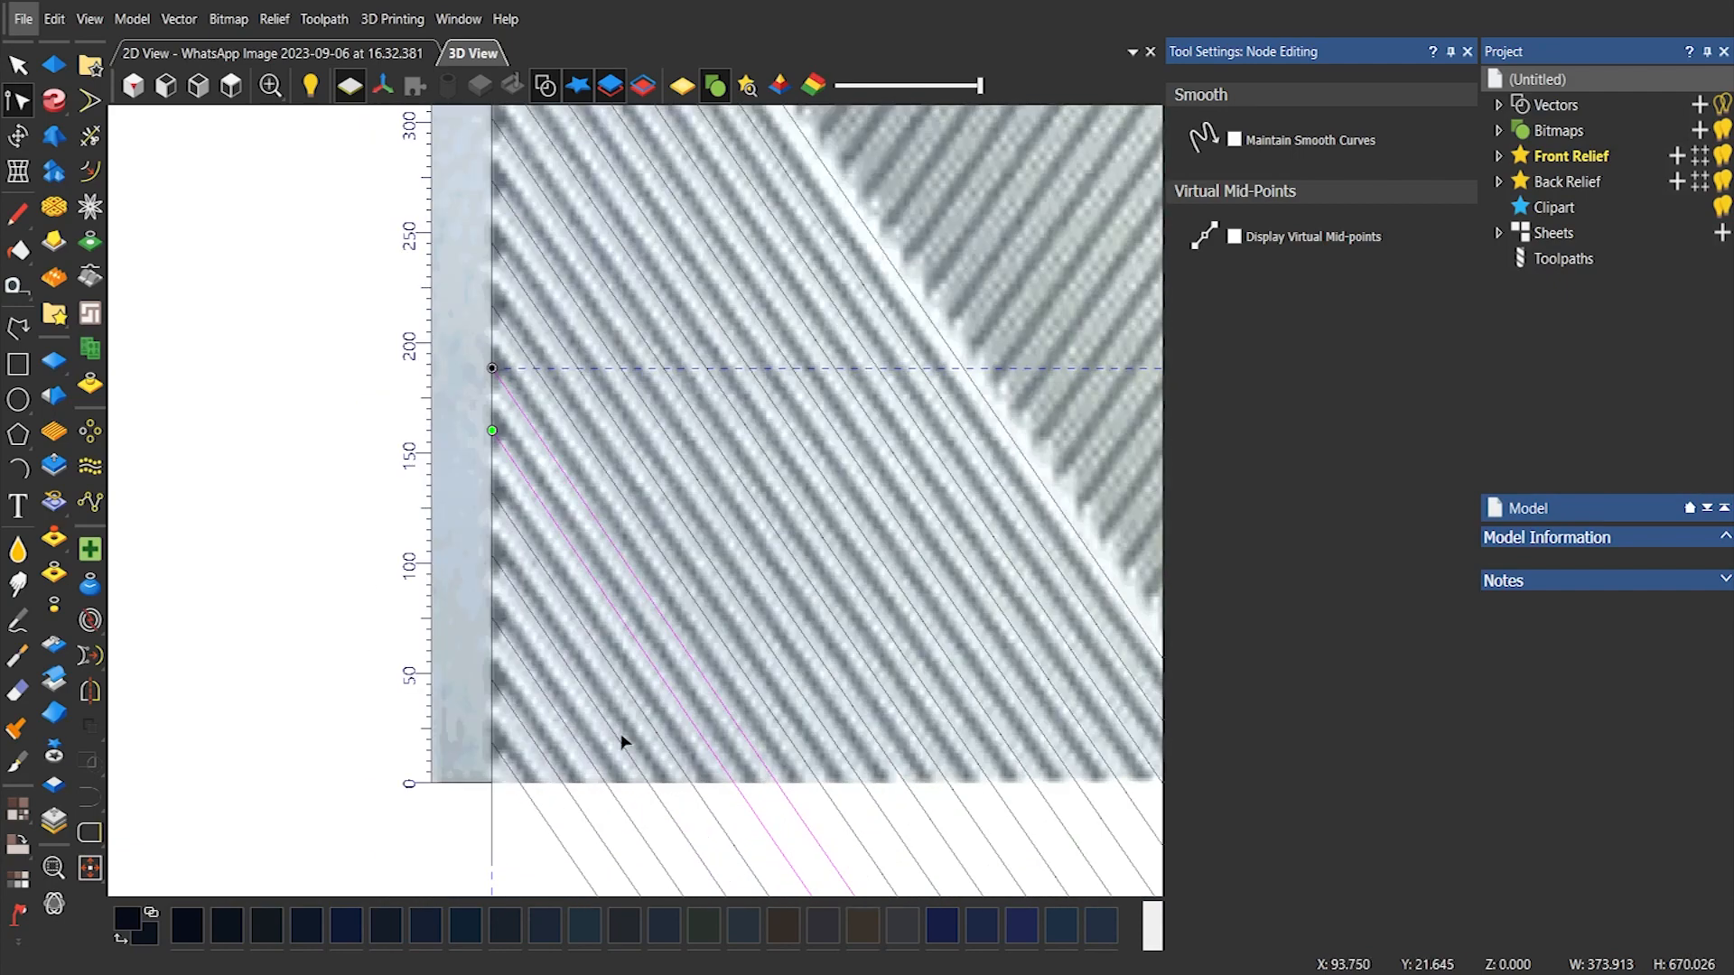
click(502, 628)
Select all strips of the left triangle and close the remaining open ones together
click(18, 65)
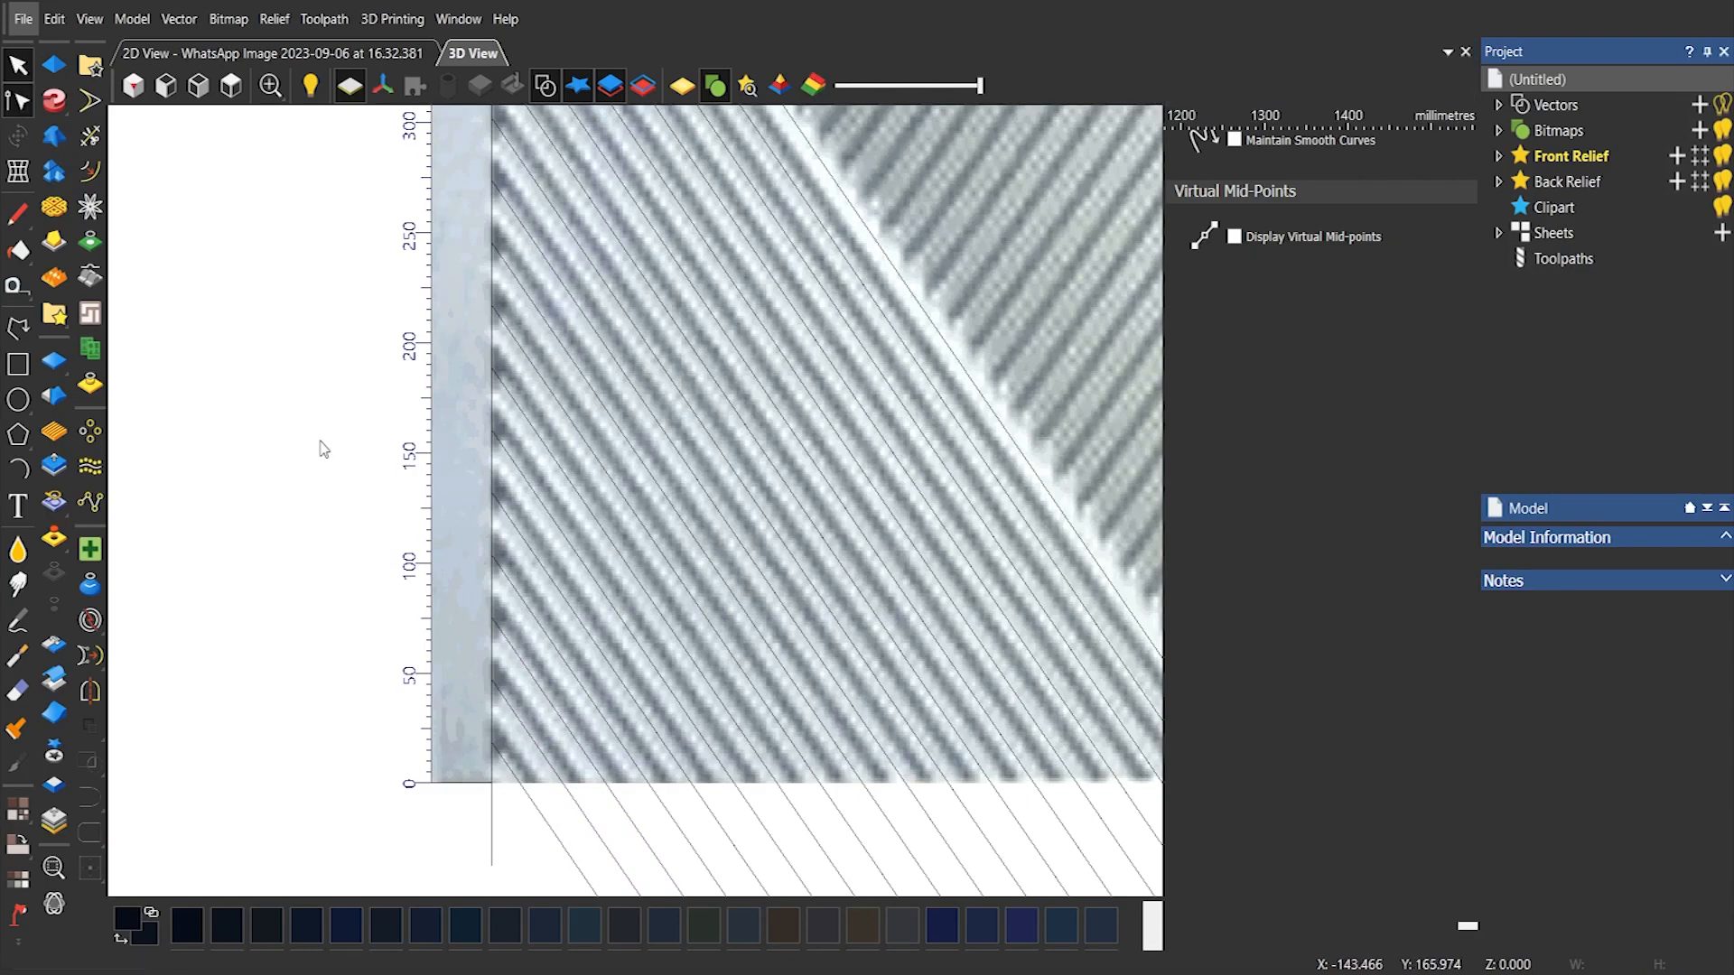
scroll(542, 522, down, 2)
drag(1109, 654, 766, 819)
click(83, 848)
click(260, 642)
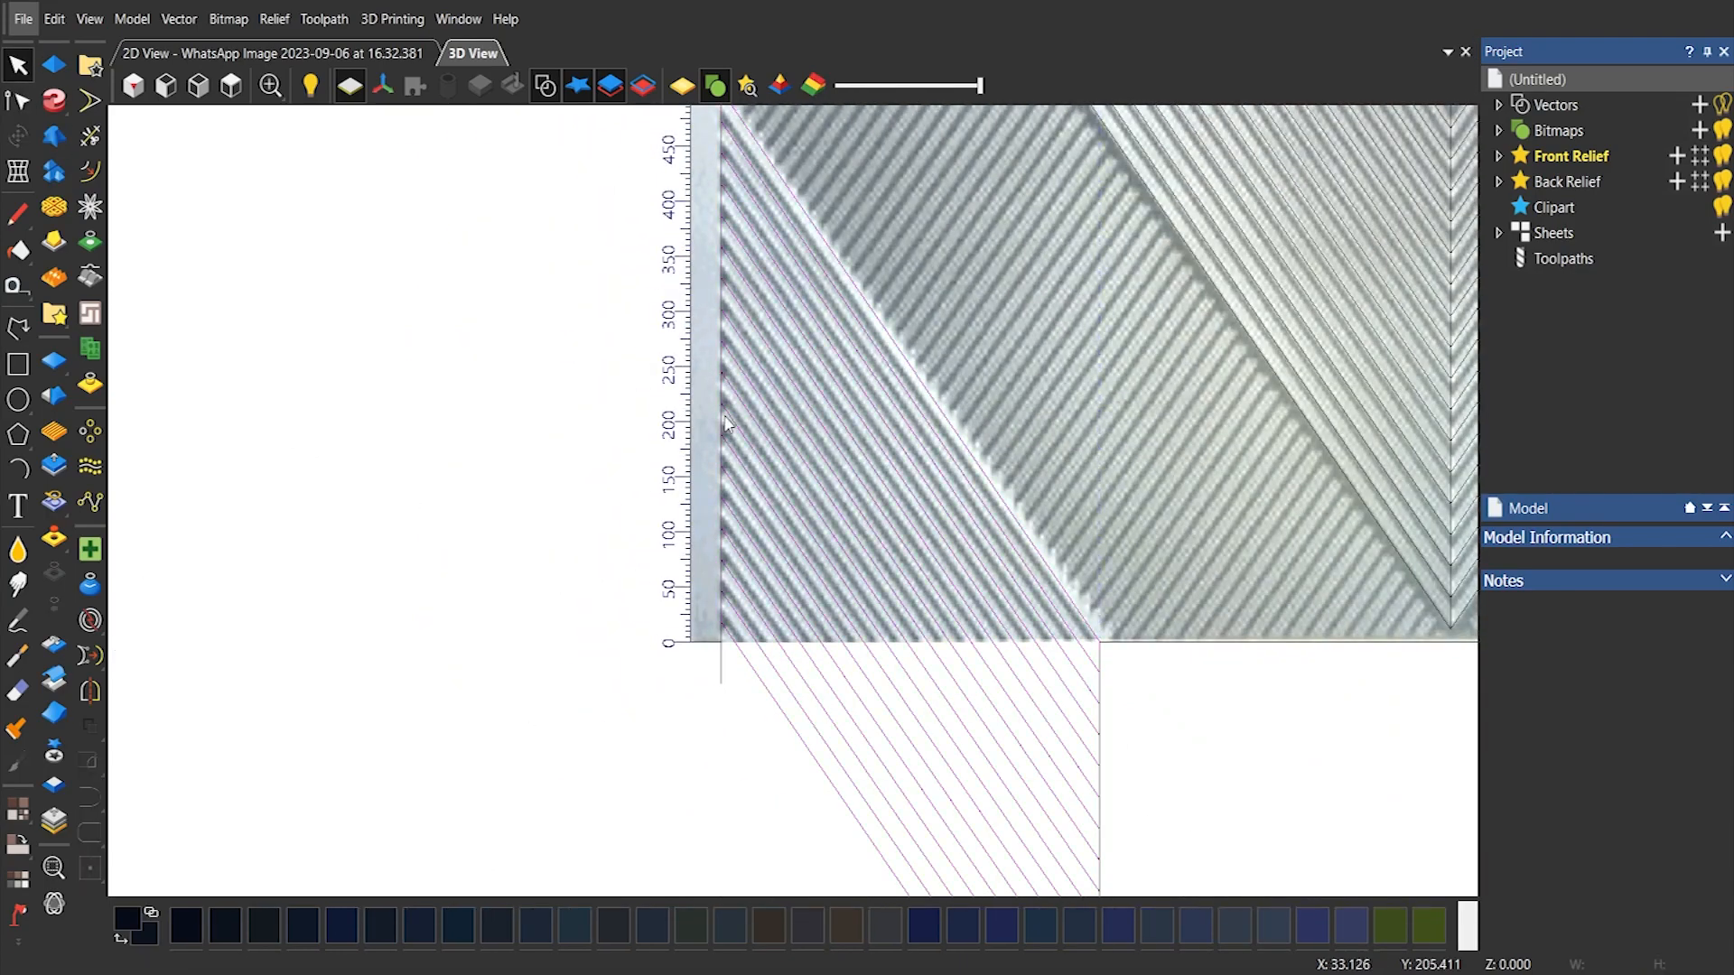
Mirror the V's outer left strip across the centre line onto the V's right side
scroll(260, 643, down, 2)
scroll(1090, 223, up, 5)
click(816, 193)
scroll(774, 192, down, 3)
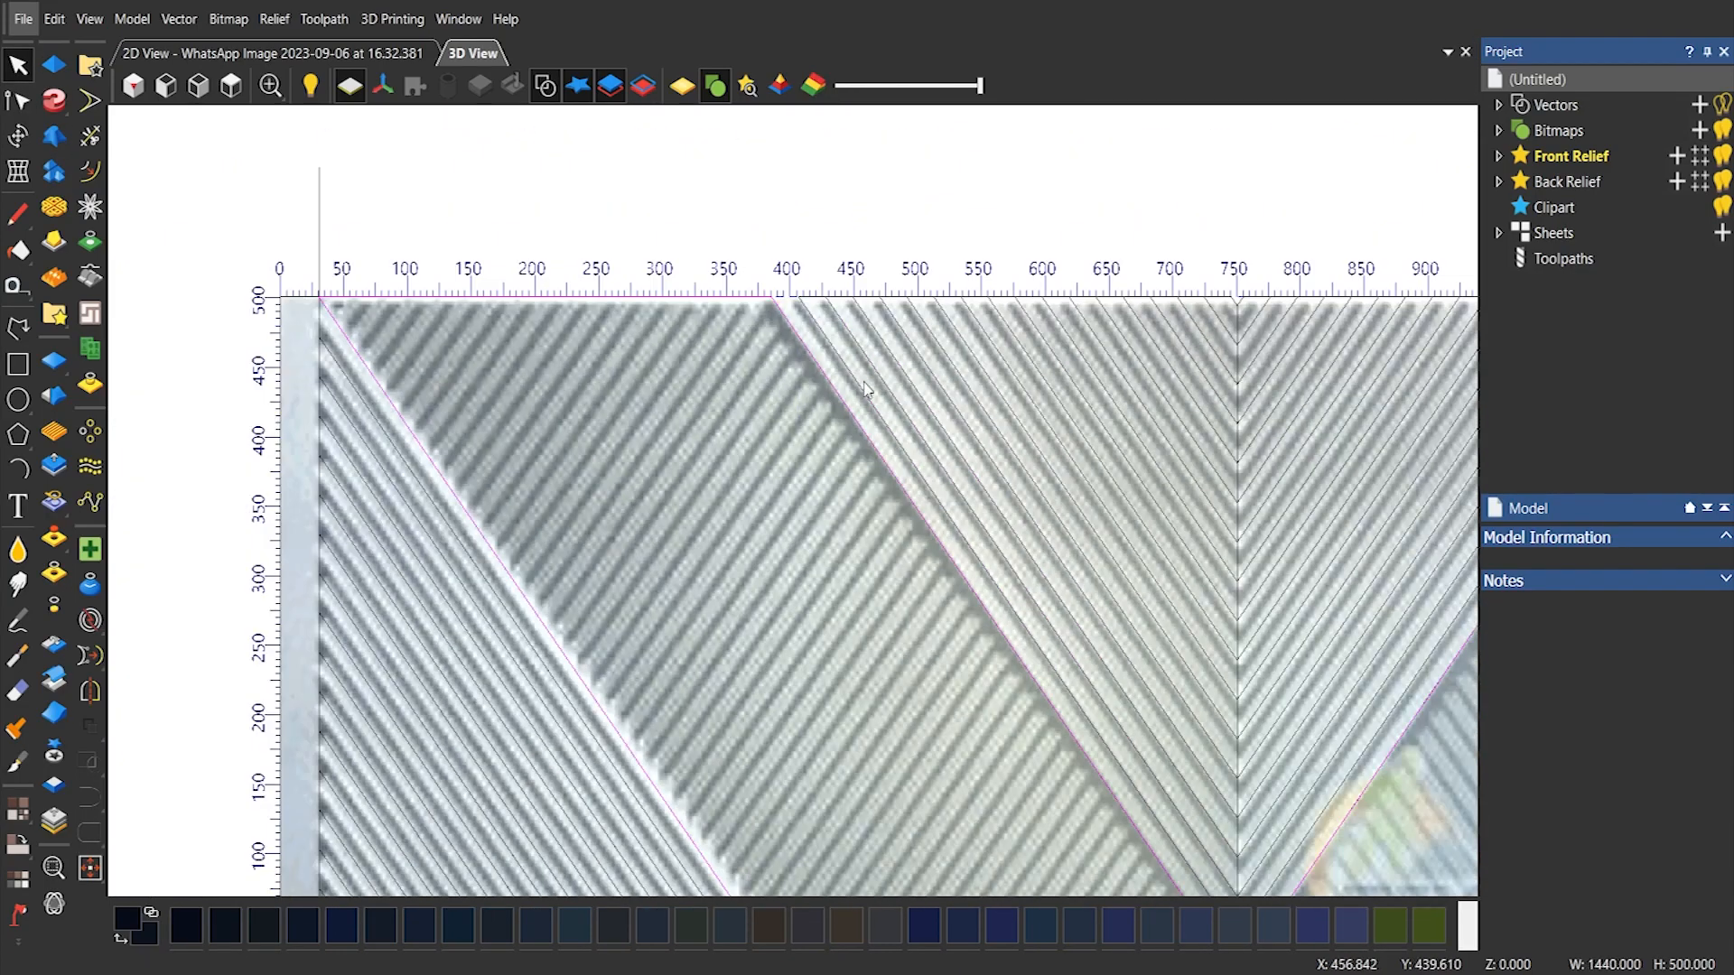
scroll(1323, 357, up, 3)
click(207, 347)
click(236, 357)
click(1362, 336)
click(1355, 348)
scroll(1084, 470, down, 3)
scroll(770, 756, up, 2)
scroll(772, 756, down, 2)
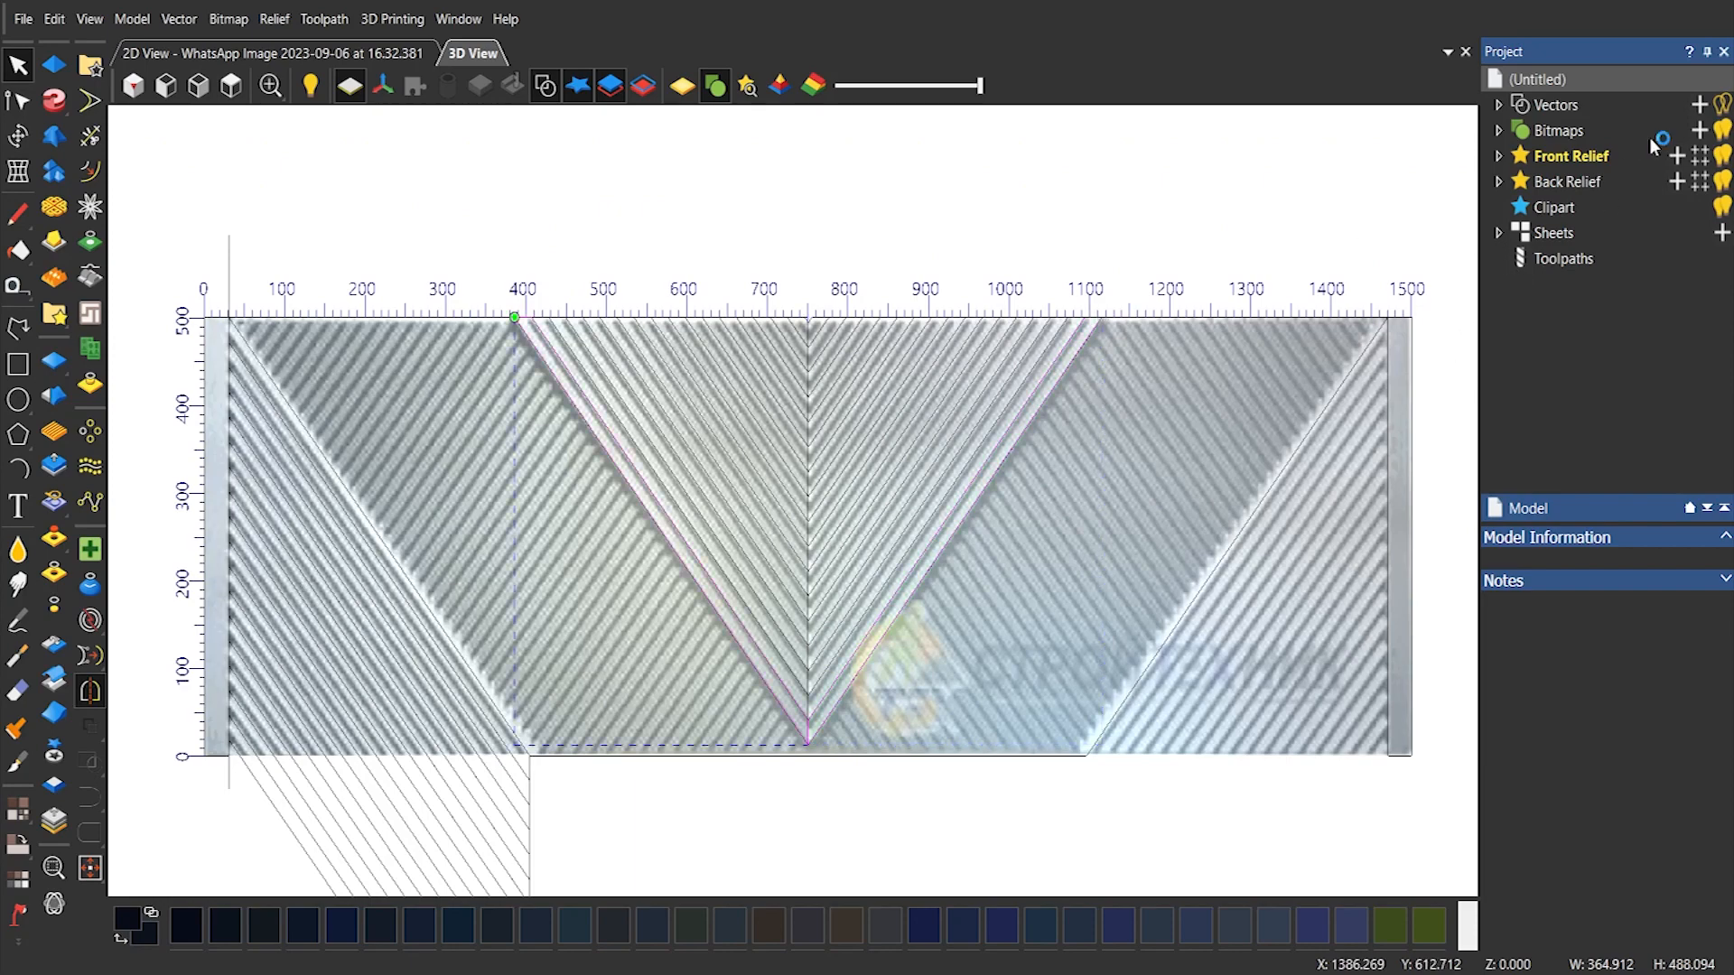
click(935, 297)
Mirror the left triangle's closed strips across the panel's centre to fill the right triangle
scroll(793, 307, down, 1)
drag(600, 708, 415, 835)
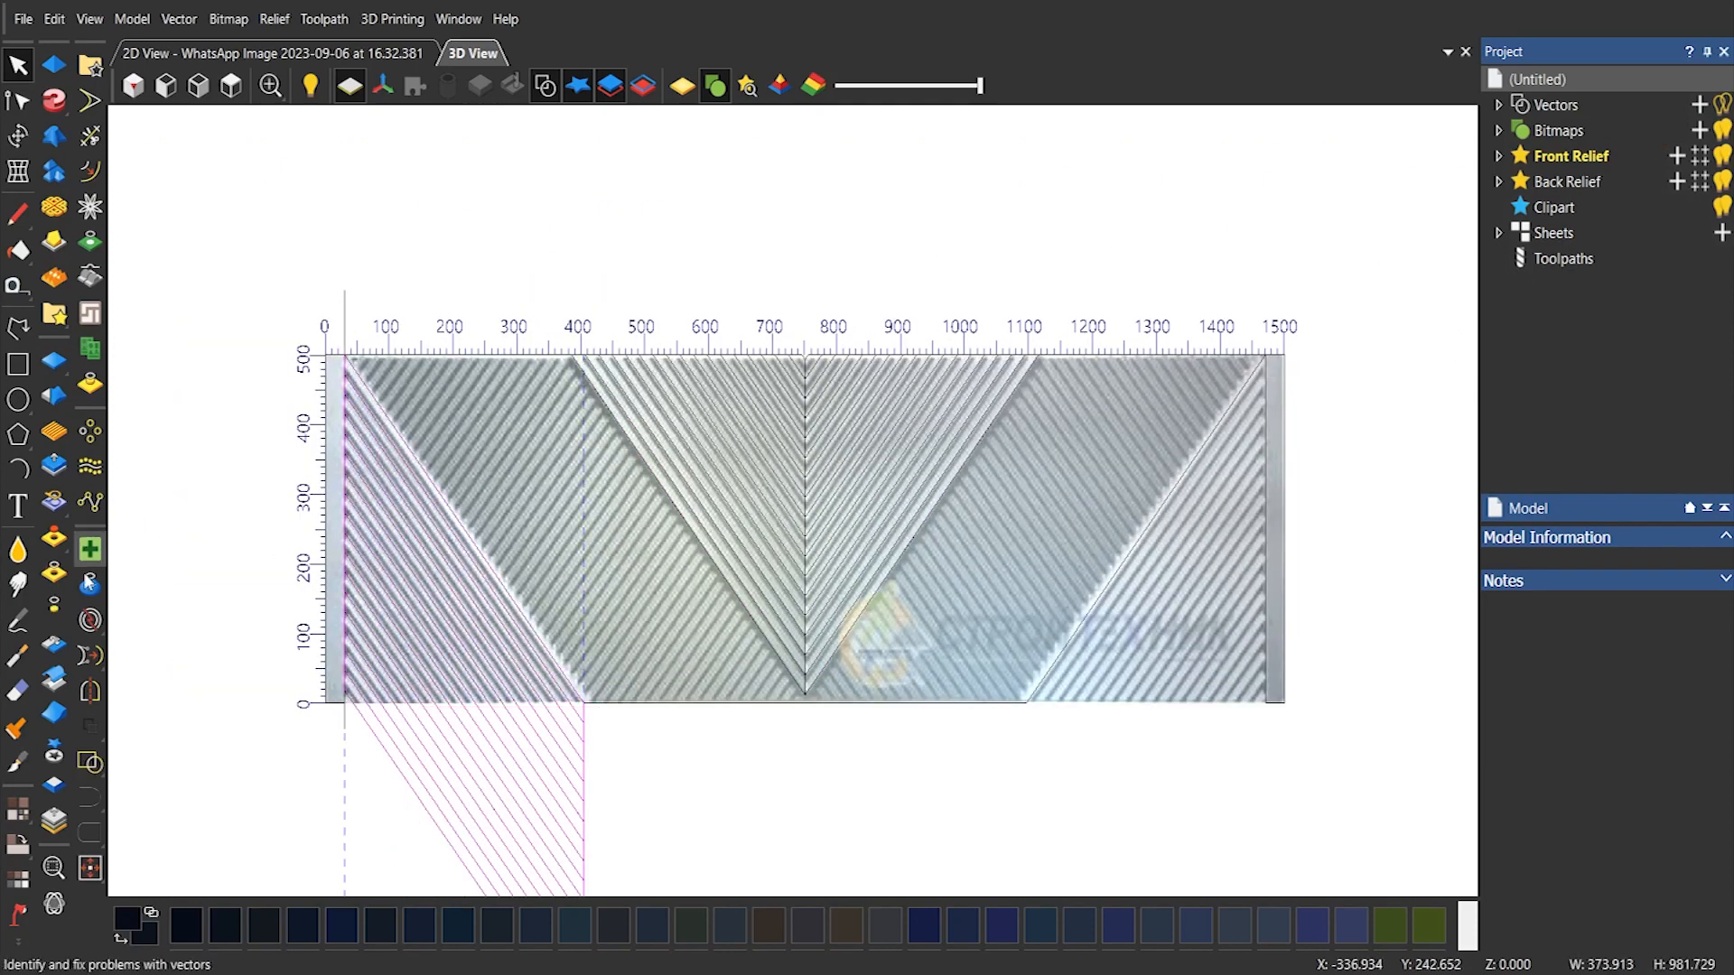
click(89, 690)
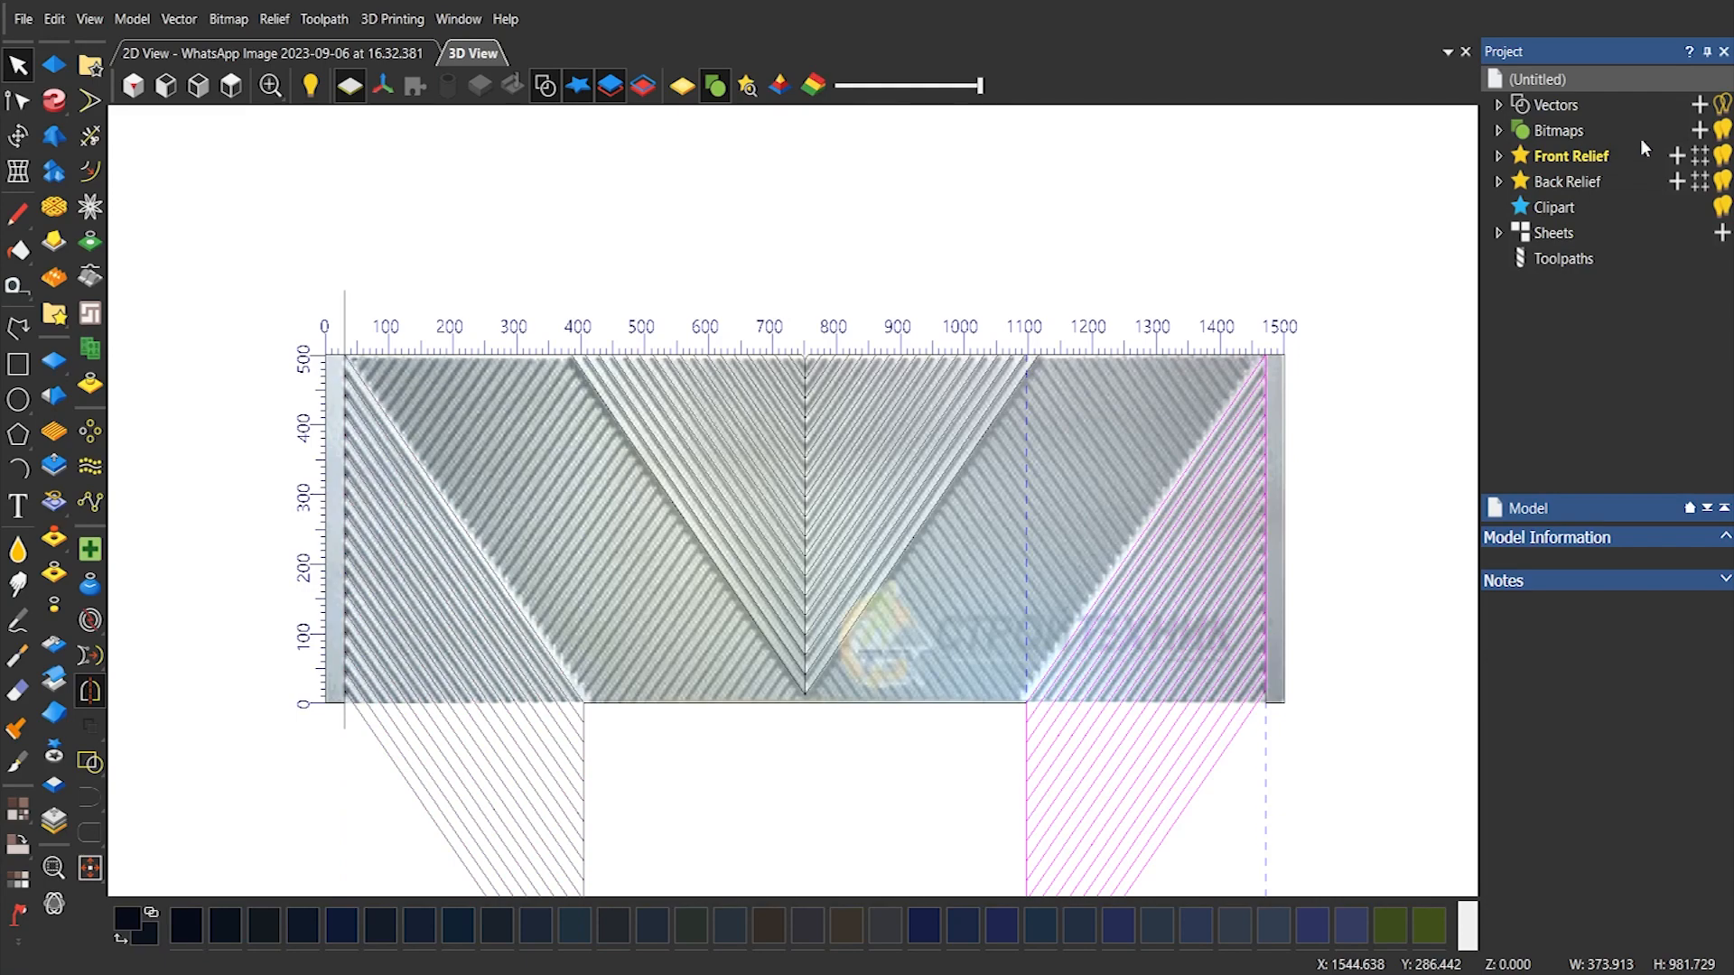
scroll(789, 502, down, 1)
click(918, 603)
drag(1175, 709, 599, 713)
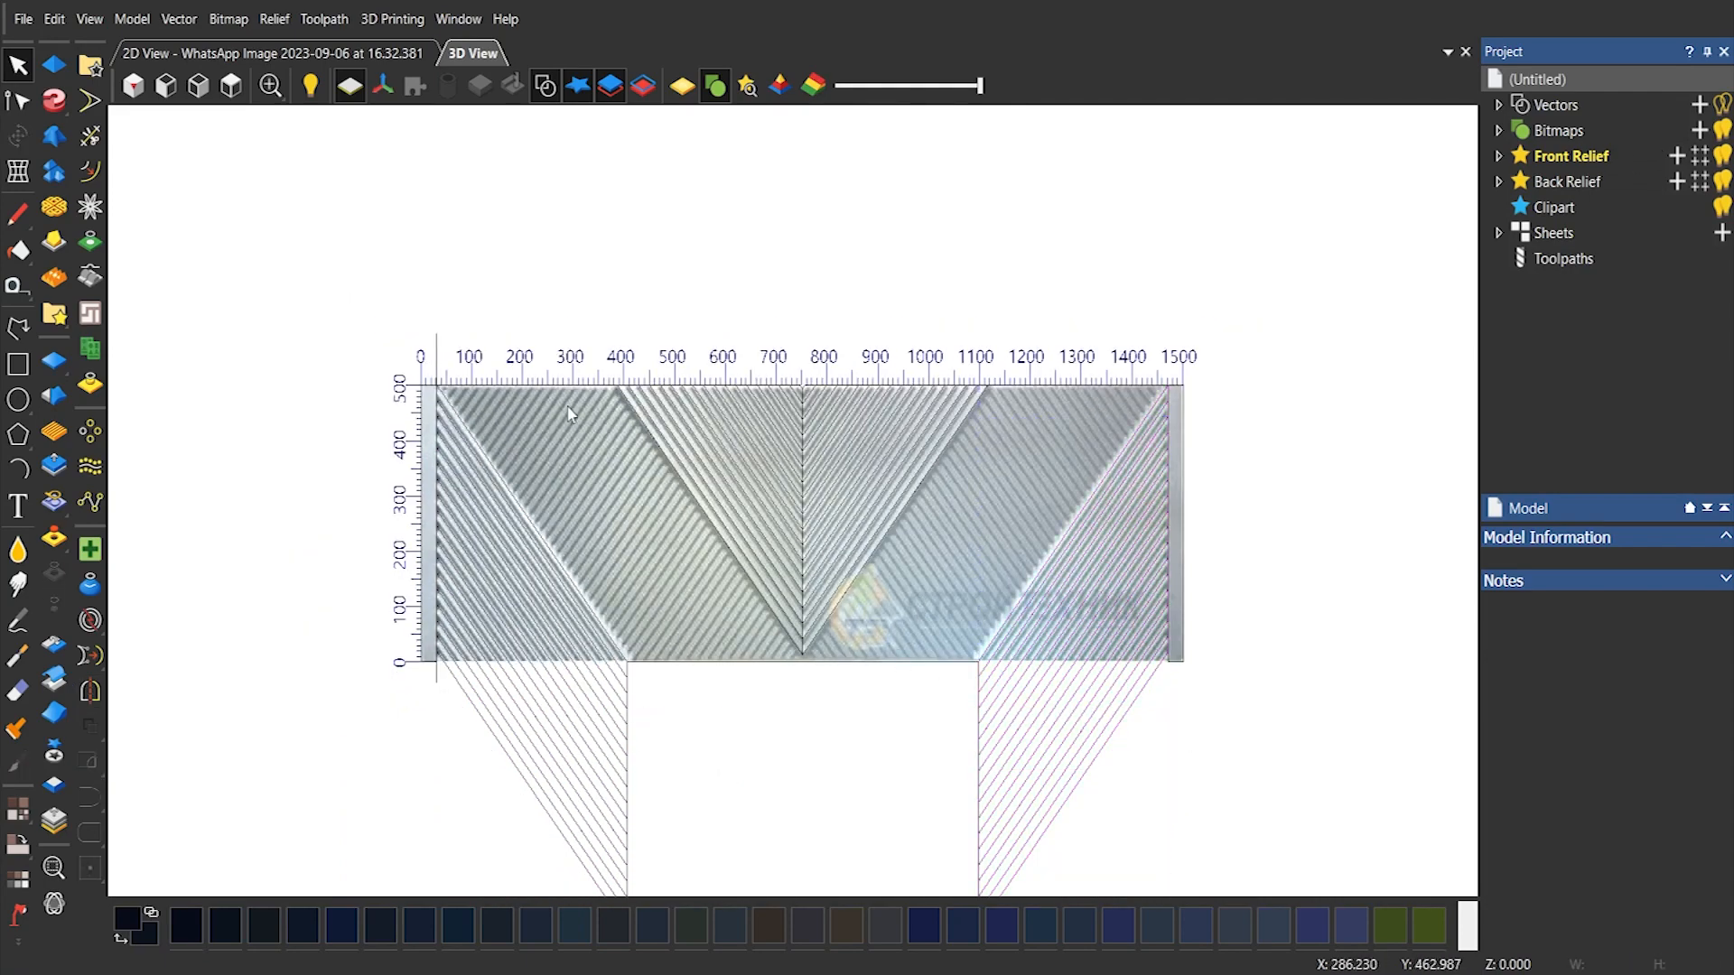
Draw a 1440 x 500 mm rectangle between the inner edges of the left and right borders
click(17, 364)
drag(279, 387, 1012, 665)
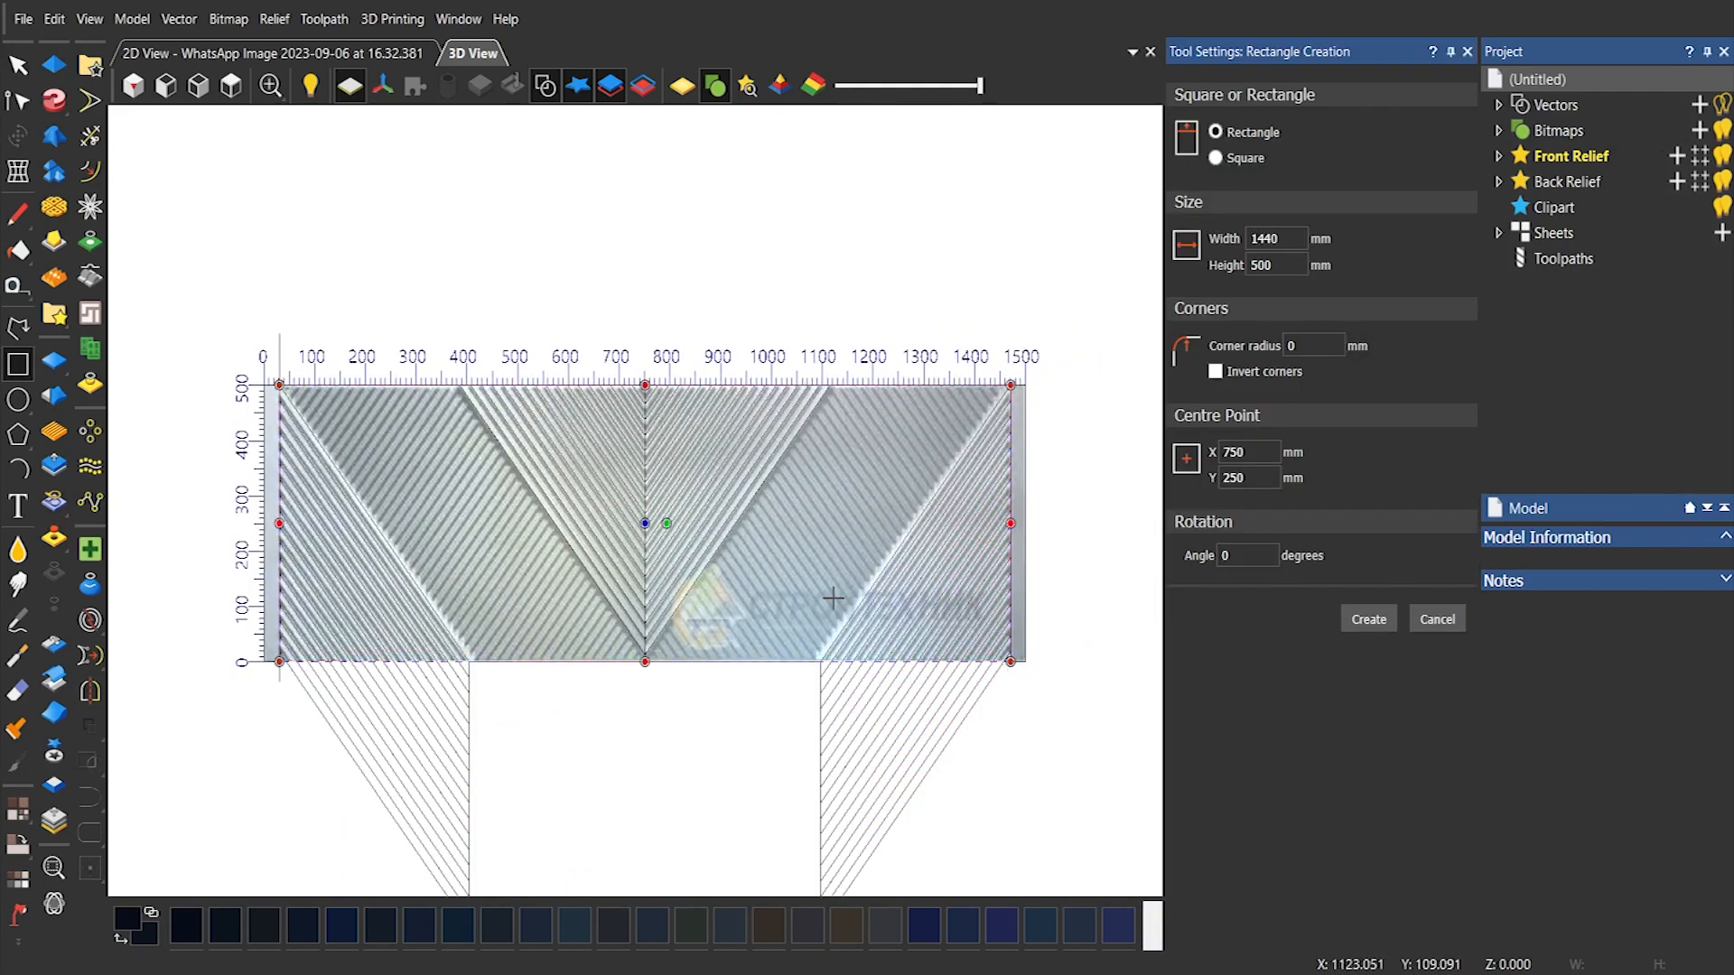
scroll(673, 465, up, 2)
click(606, 234)
click(17, 64)
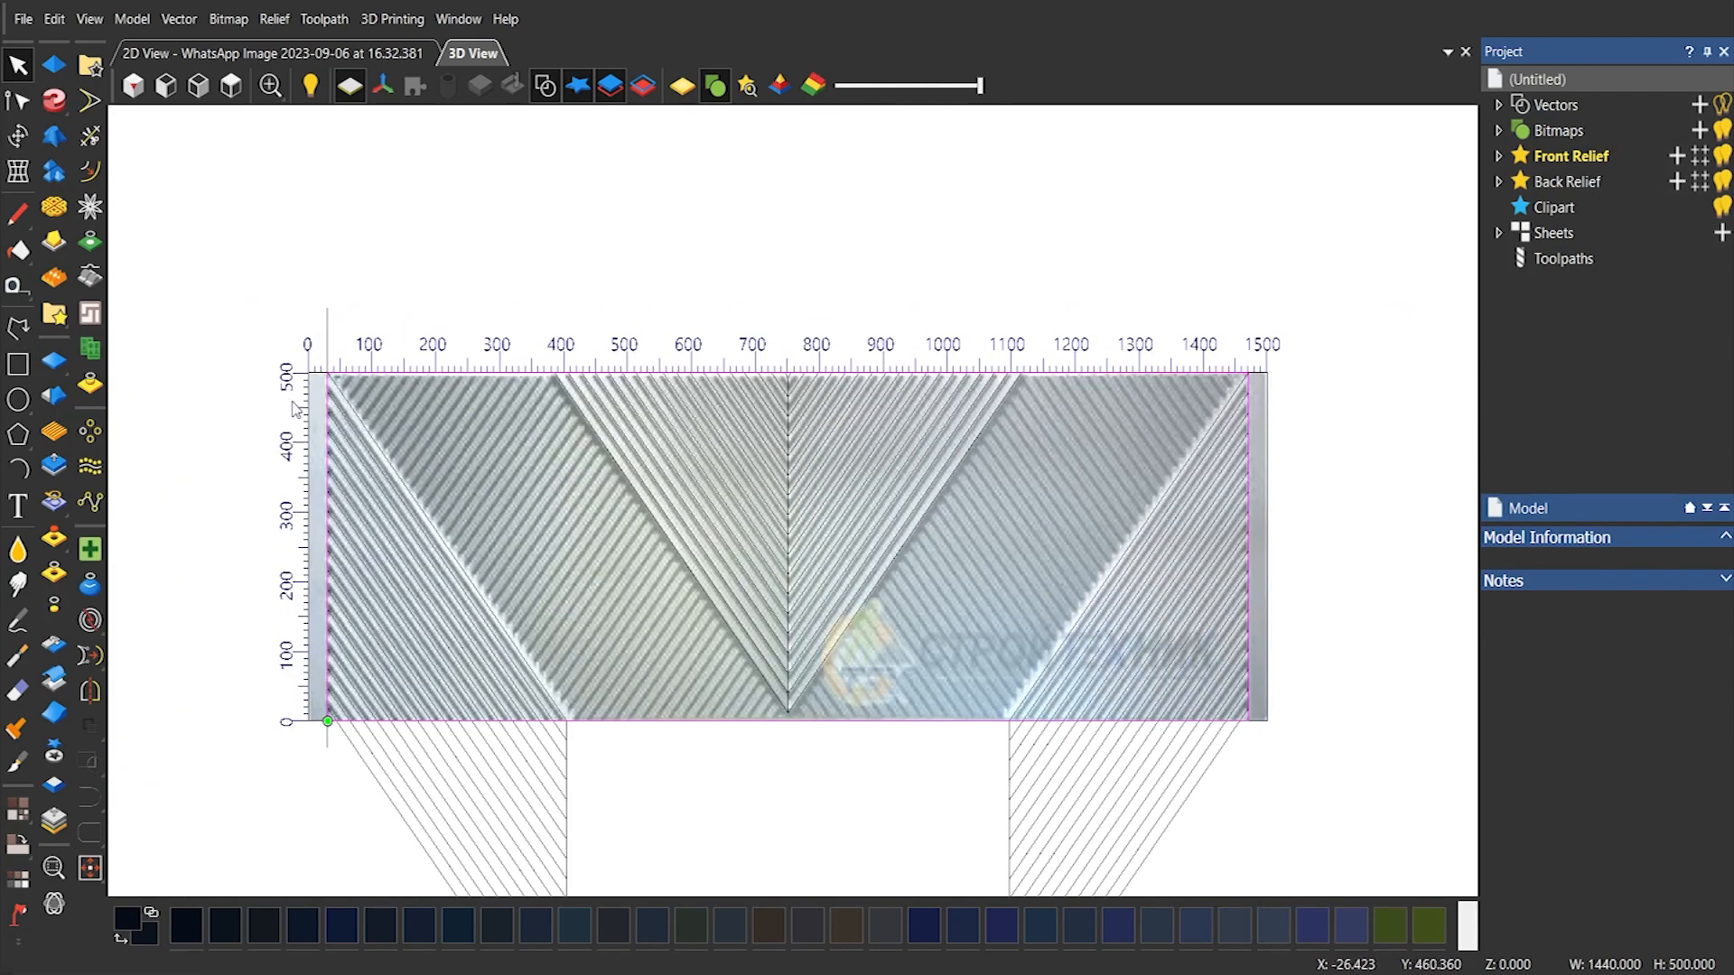
Draw a 1500 x 500 mm rectangle around the whole panel
click(17, 364)
drag(151, 373, 1109, 719)
click(17, 64)
Apply a Plane shape with a start height of 30 mm to the full-panel rectangle
click(56, 67)
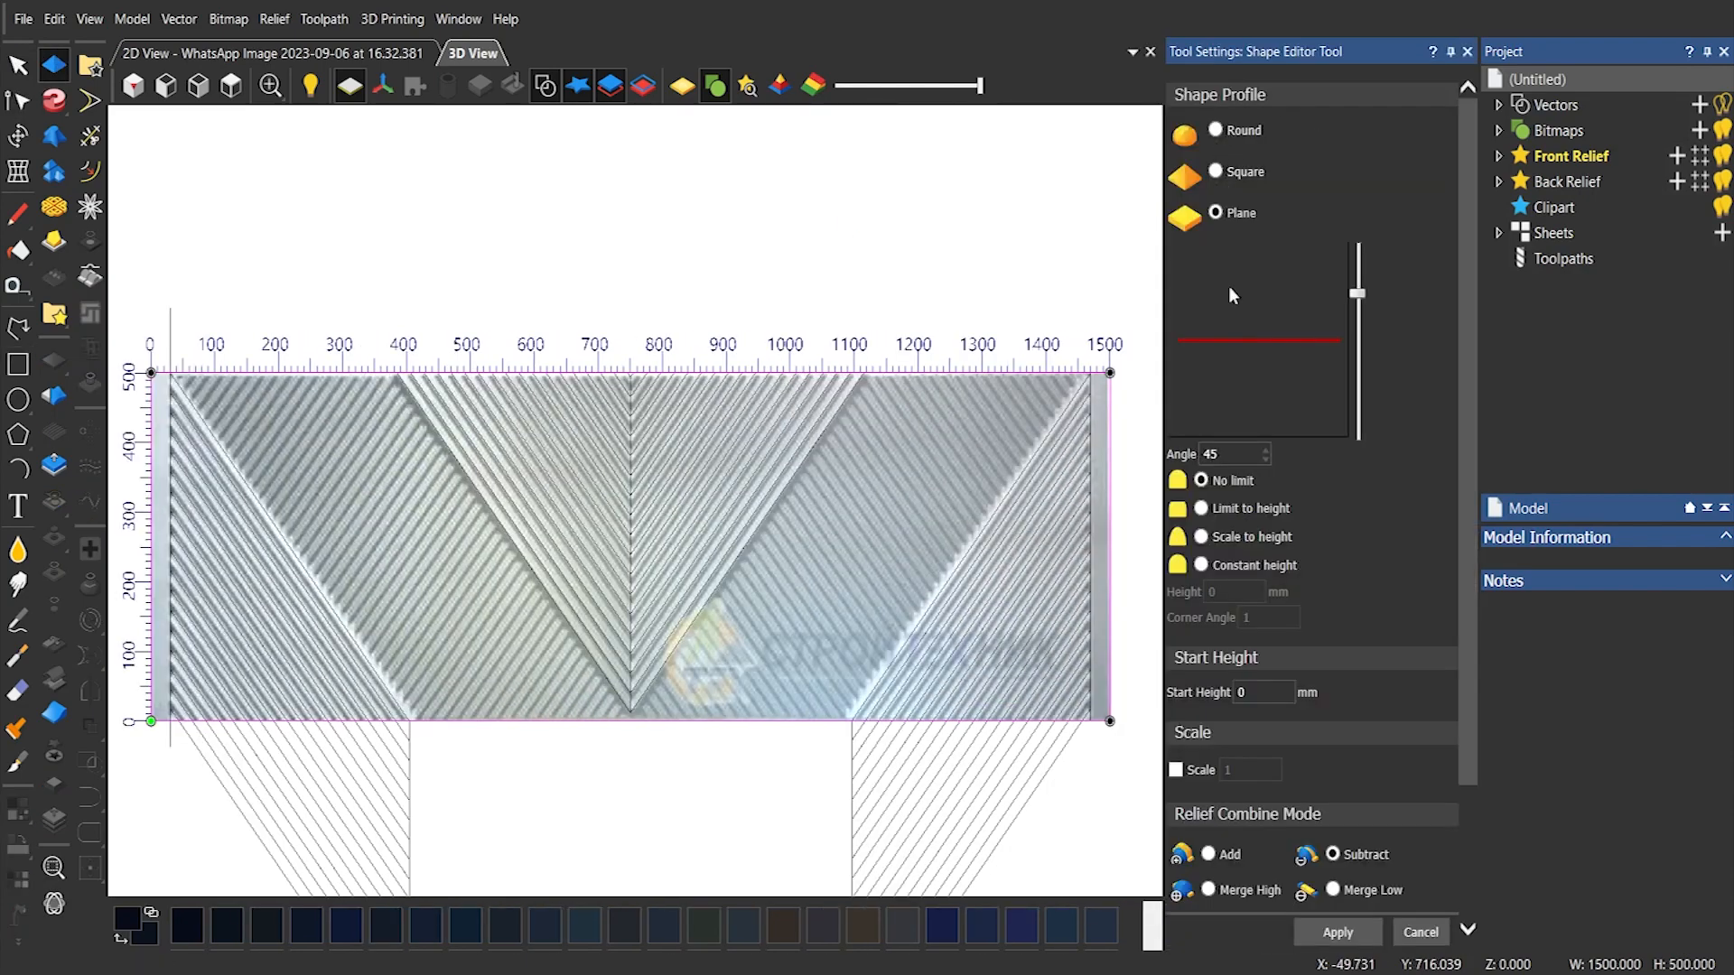
text(30)
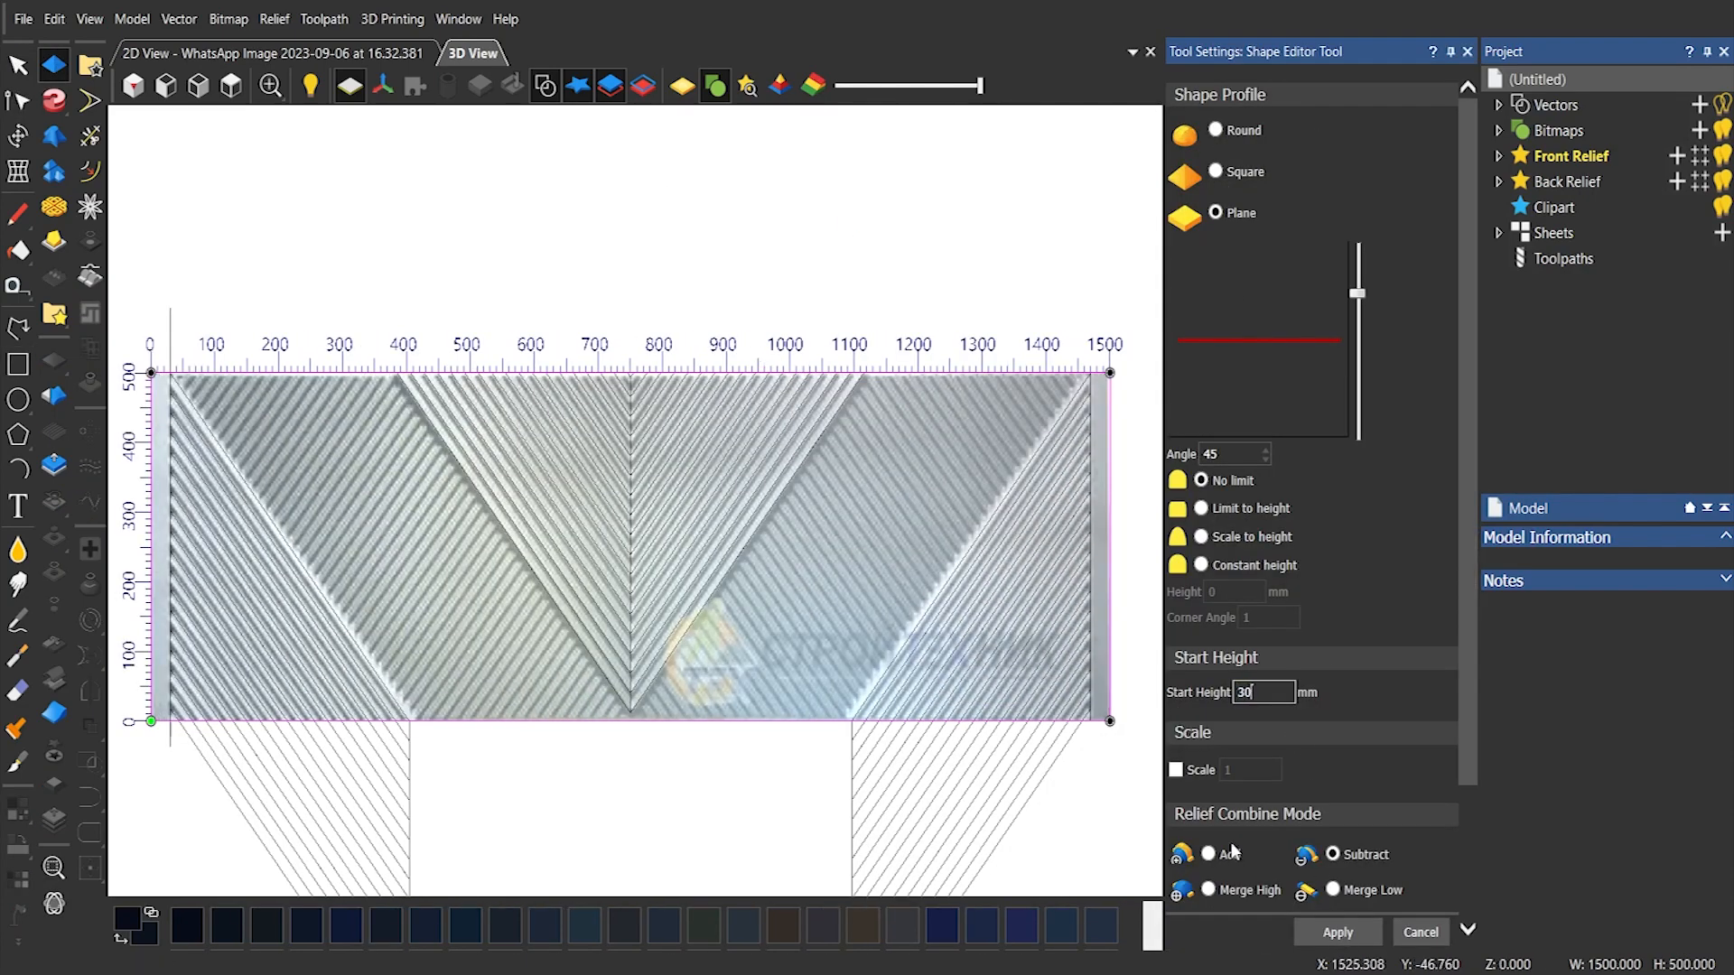
click(1338, 932)
click(1420, 932)
Select only the V's strips, excluding the surrounding outlines, and apply a Square profile at 45 degrees in Add mode with the vectors hidden
click(682, 566)
drag(888, 303, 659, 572)
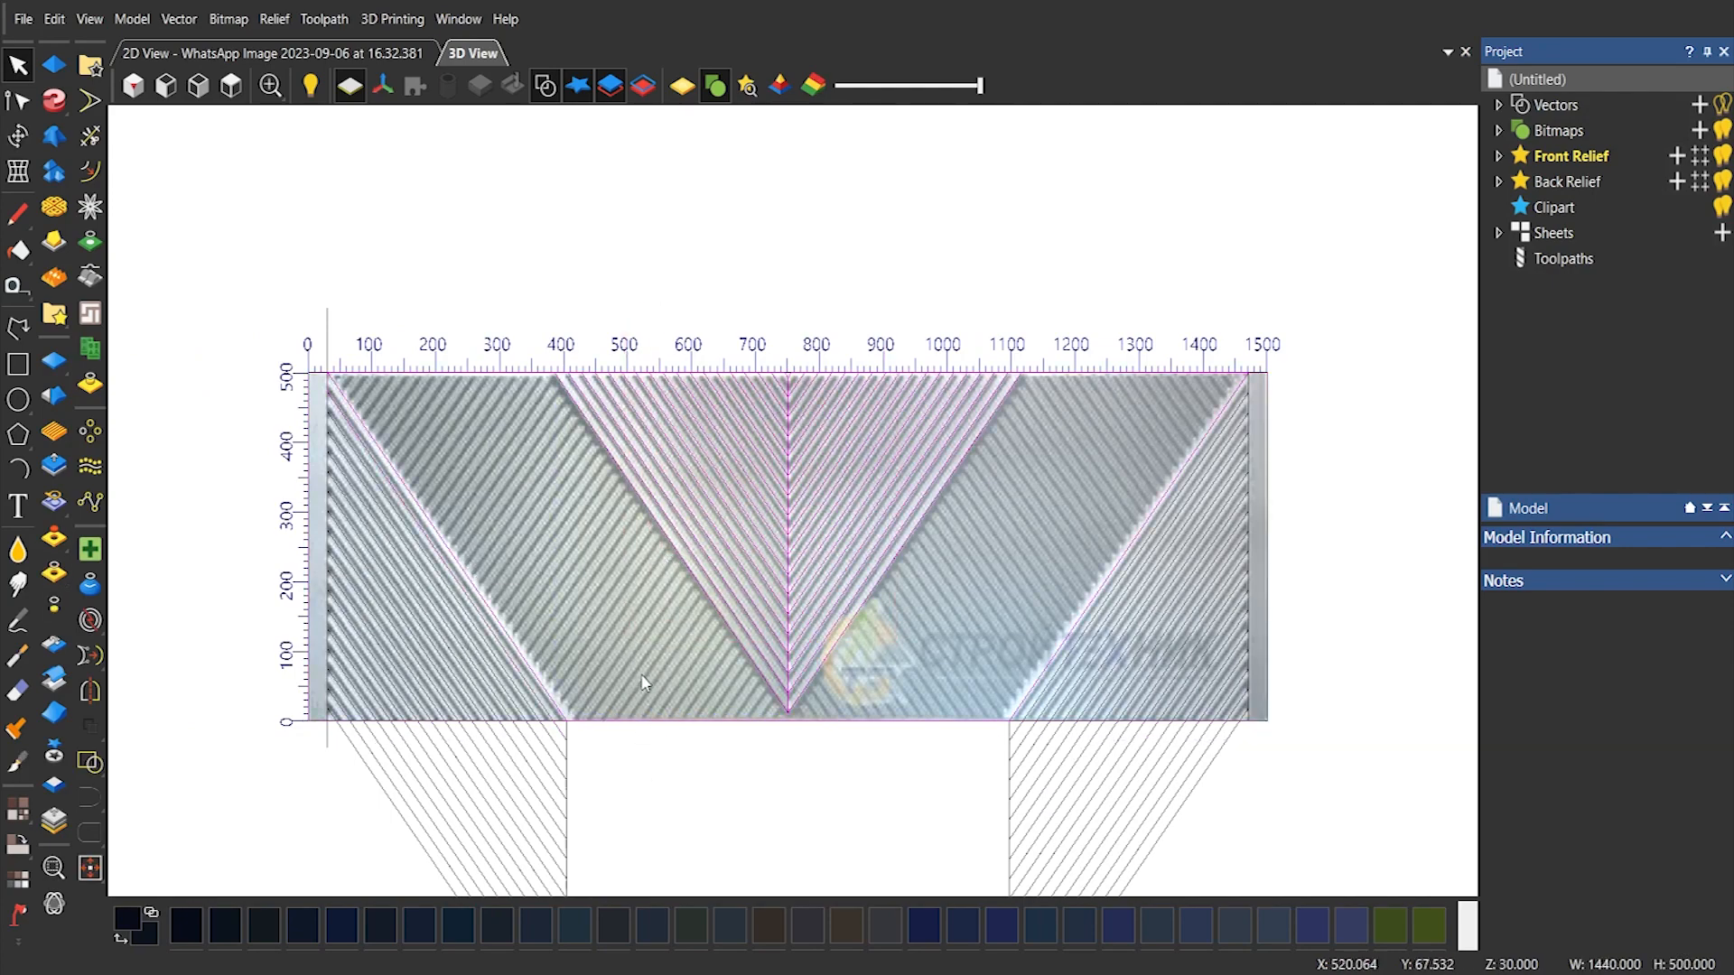
scroll(547, 434, up, 3)
scroll(569, 407, down, 2)
scroll(1172, 406, up, 7)
shift+click(1136, 369)
scroll(786, 479, down, 6)
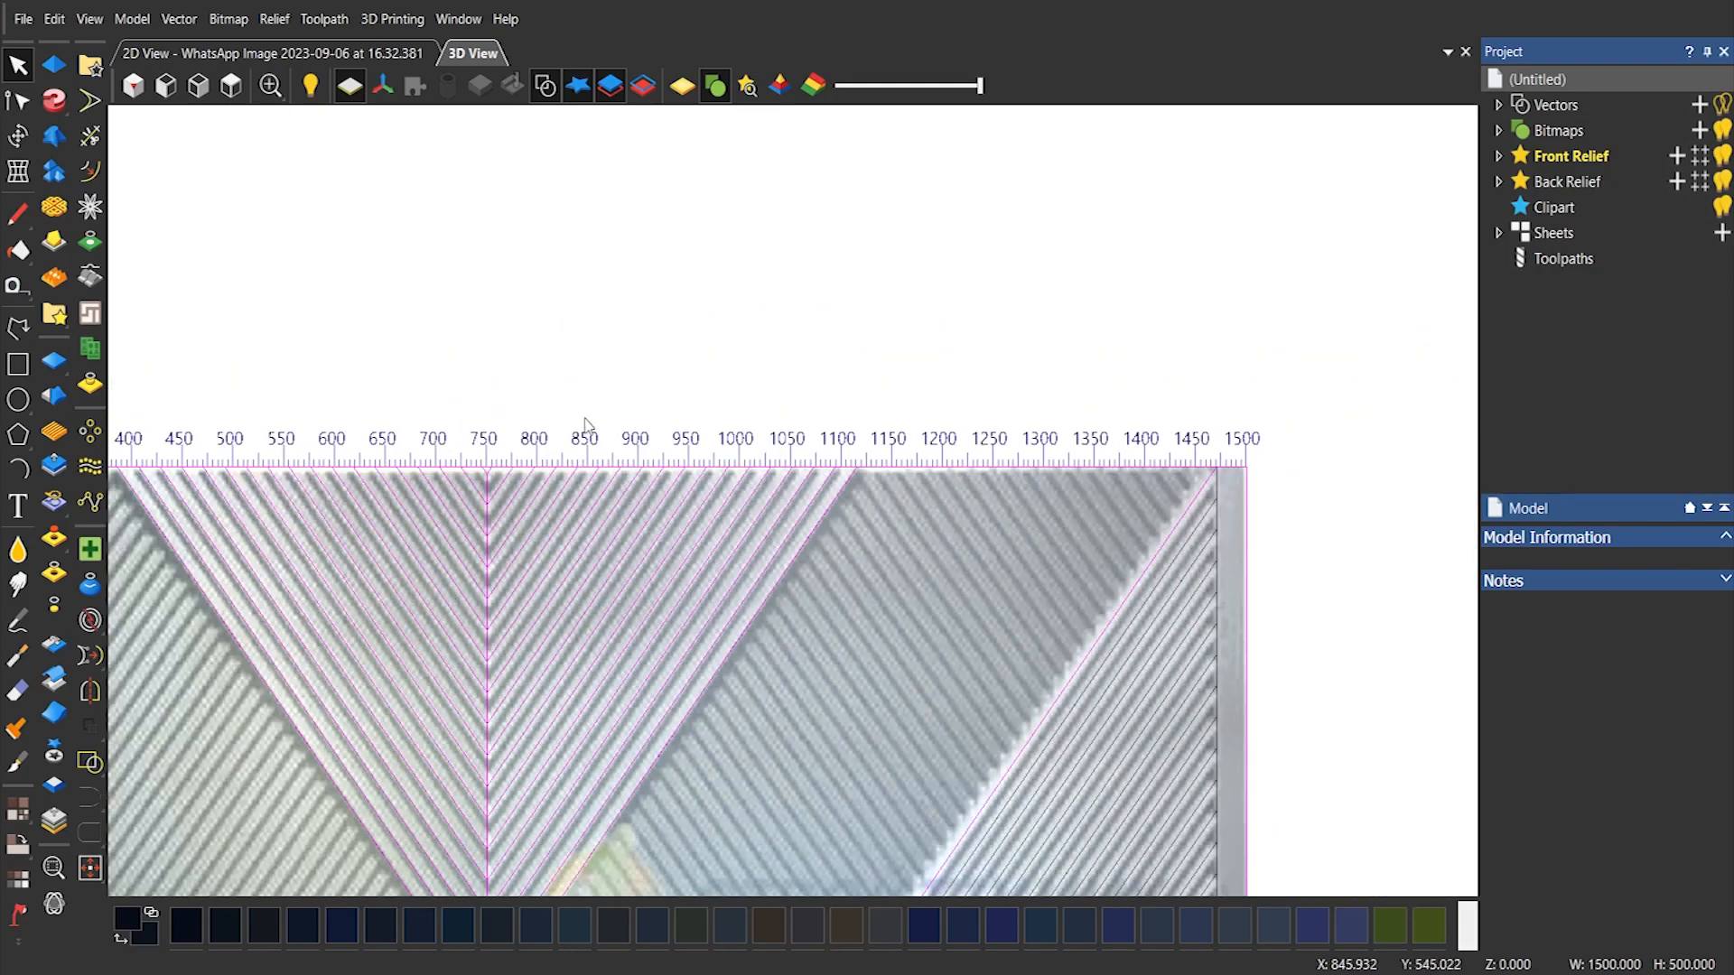
scroll(1144, 447, up, 5)
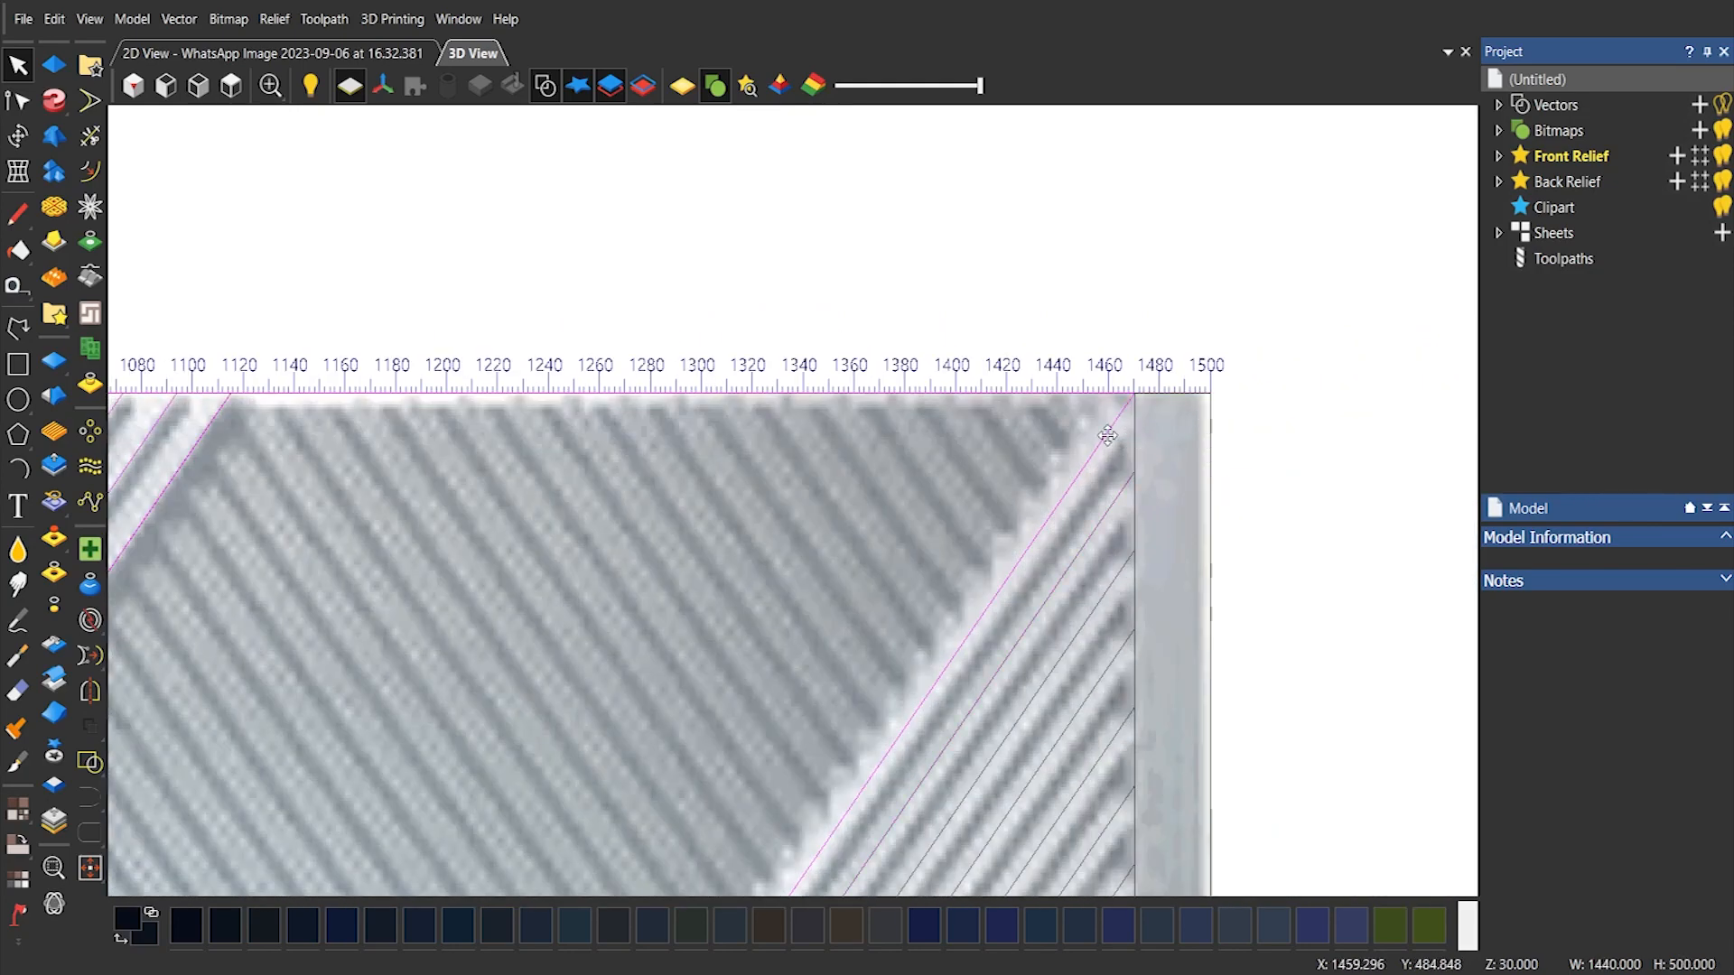
shift+click(1010, 392)
scroll(789, 505, down, 9)
scroll(511, 649, up, 5)
click(828, 662)
drag(629, 747, 602, 246)
scroll(600, 414, down, 2)
click(54, 69)
click(545, 85)
scroll(625, 495, down, 2)
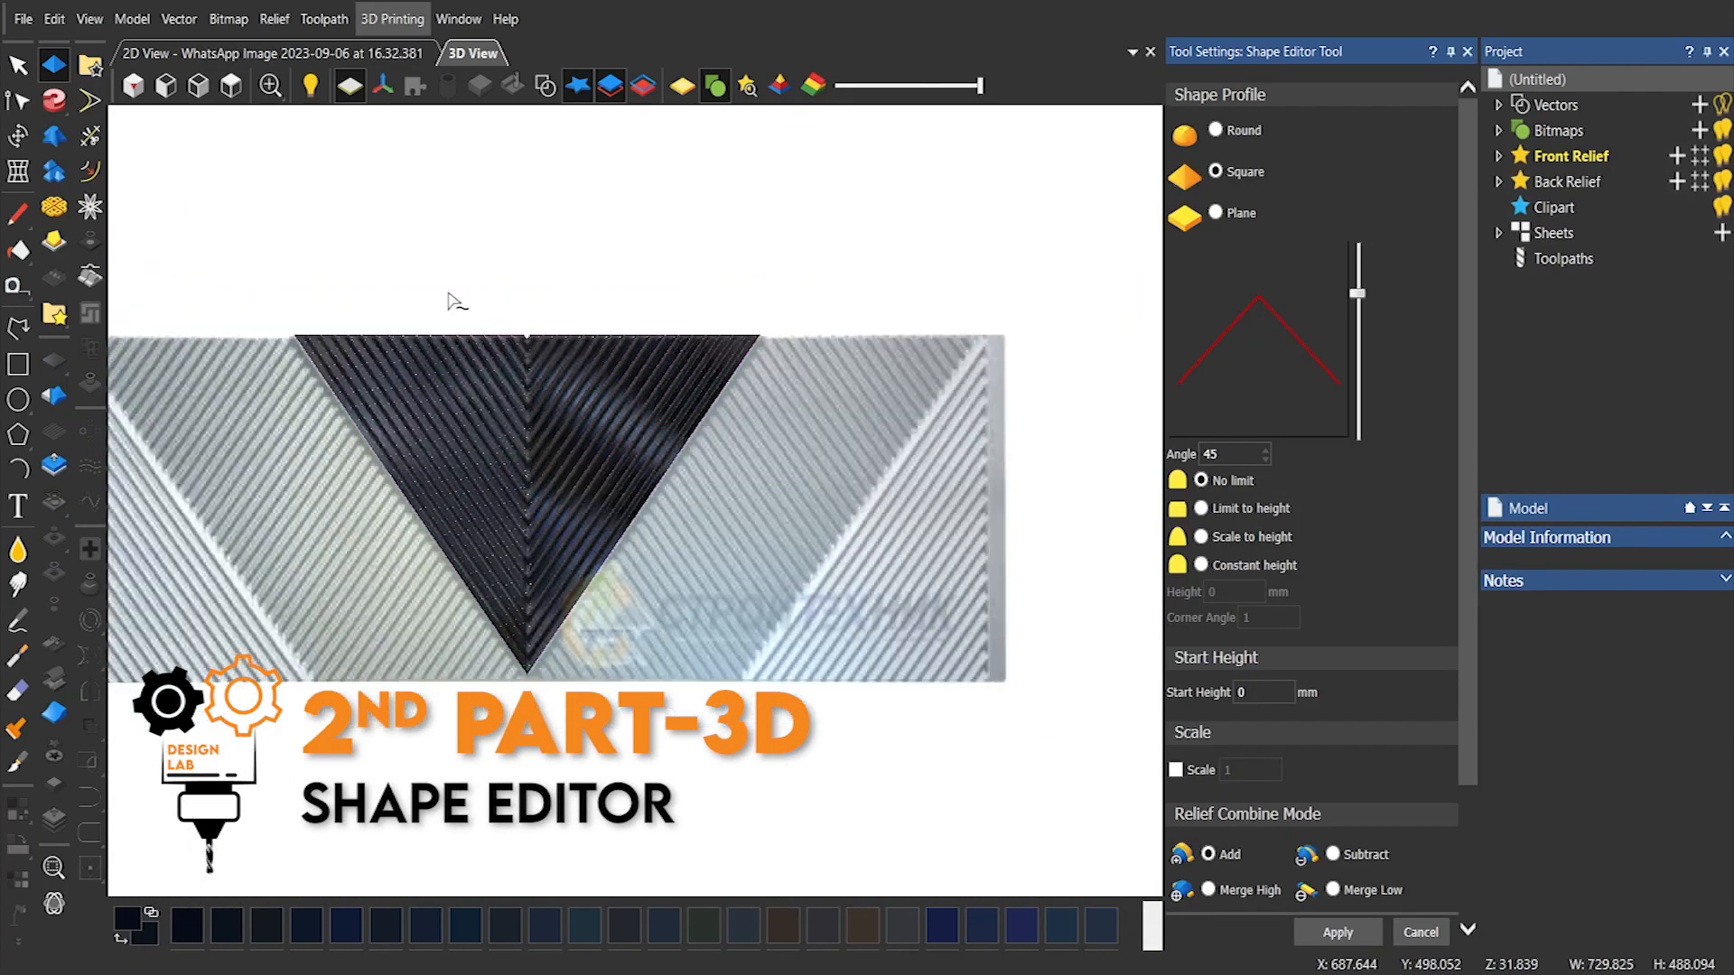
Turn on the shaded material, change the V strips' combine mode to Subtract and inspect the resulting relief
scroll(442, 442, up, 4)
mouse_move(442, 442)
mouse_down()
mouse_move(778, 718)
mouse_move(553, 346)
mouse_move(587, 379)
mouse_up()
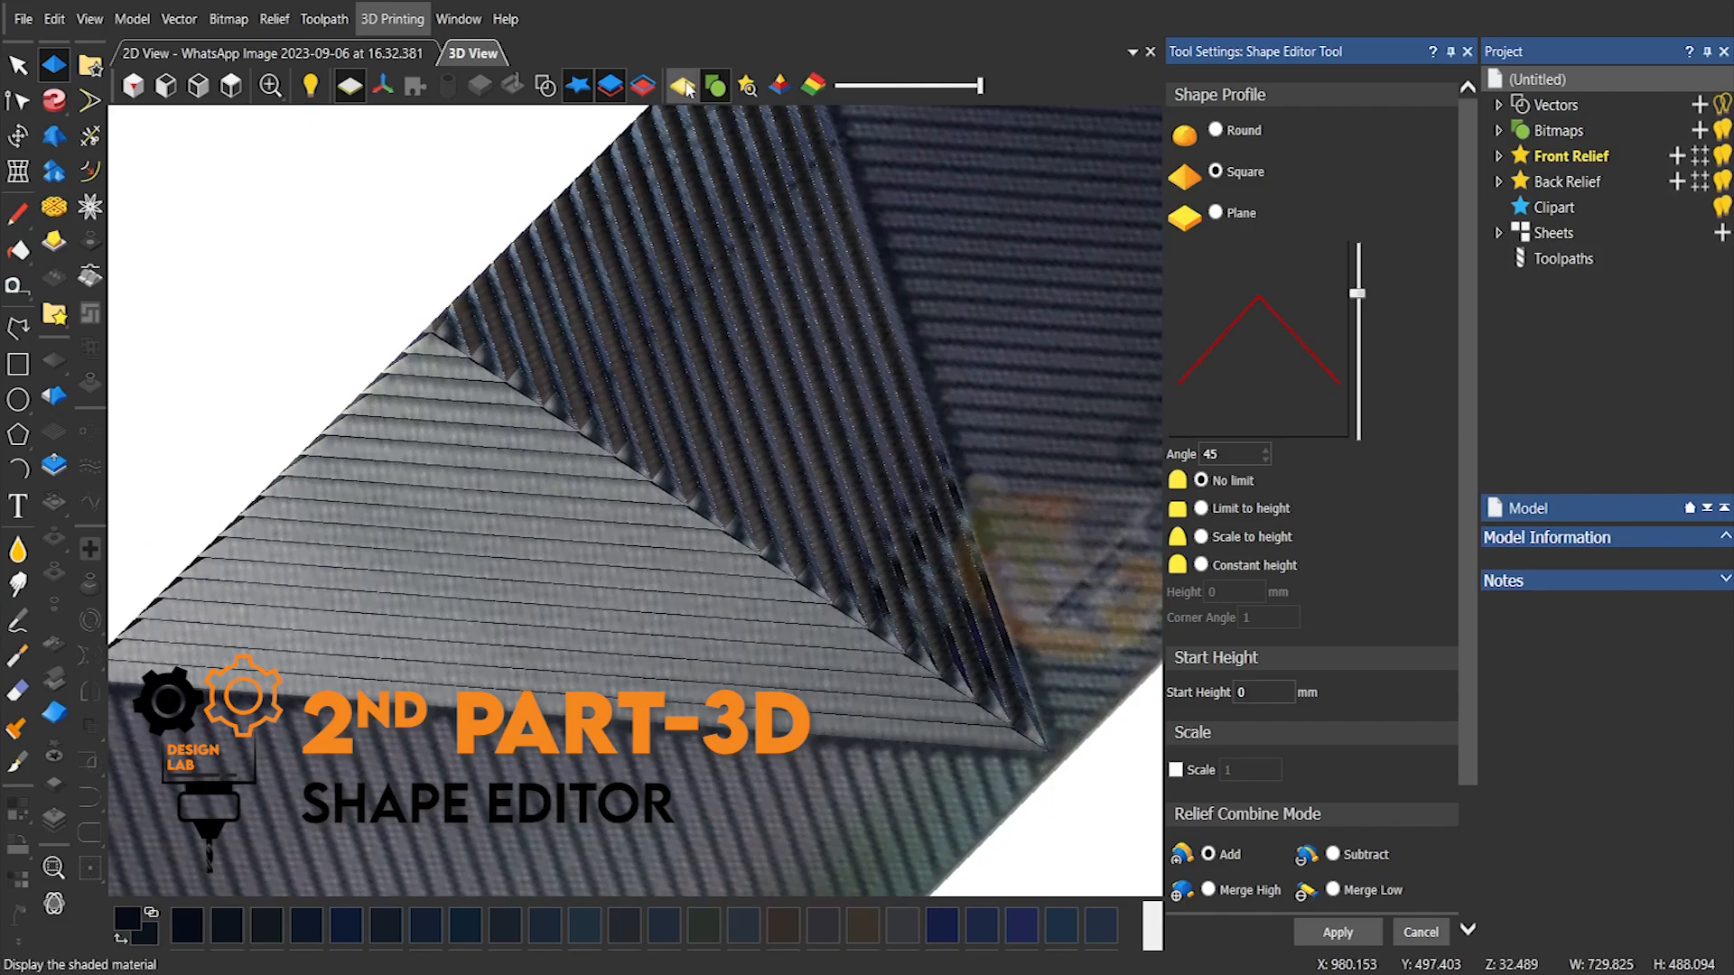
click(682, 85)
mouse_move(619, 528)
mouse_down()
mouse_move(477, 404)
mouse_move(430, 410)
mouse_move(564, 367)
mouse_move(1172, 444)
mouse_up()
click(1310, 858)
drag(758, 543, 632, 524)
scroll(641, 582, down, 4)
scroll(637, 601, up, 4)
drag(557, 577, 831, 561)
scroll(1310, 813, down, 3)
click(1421, 933)
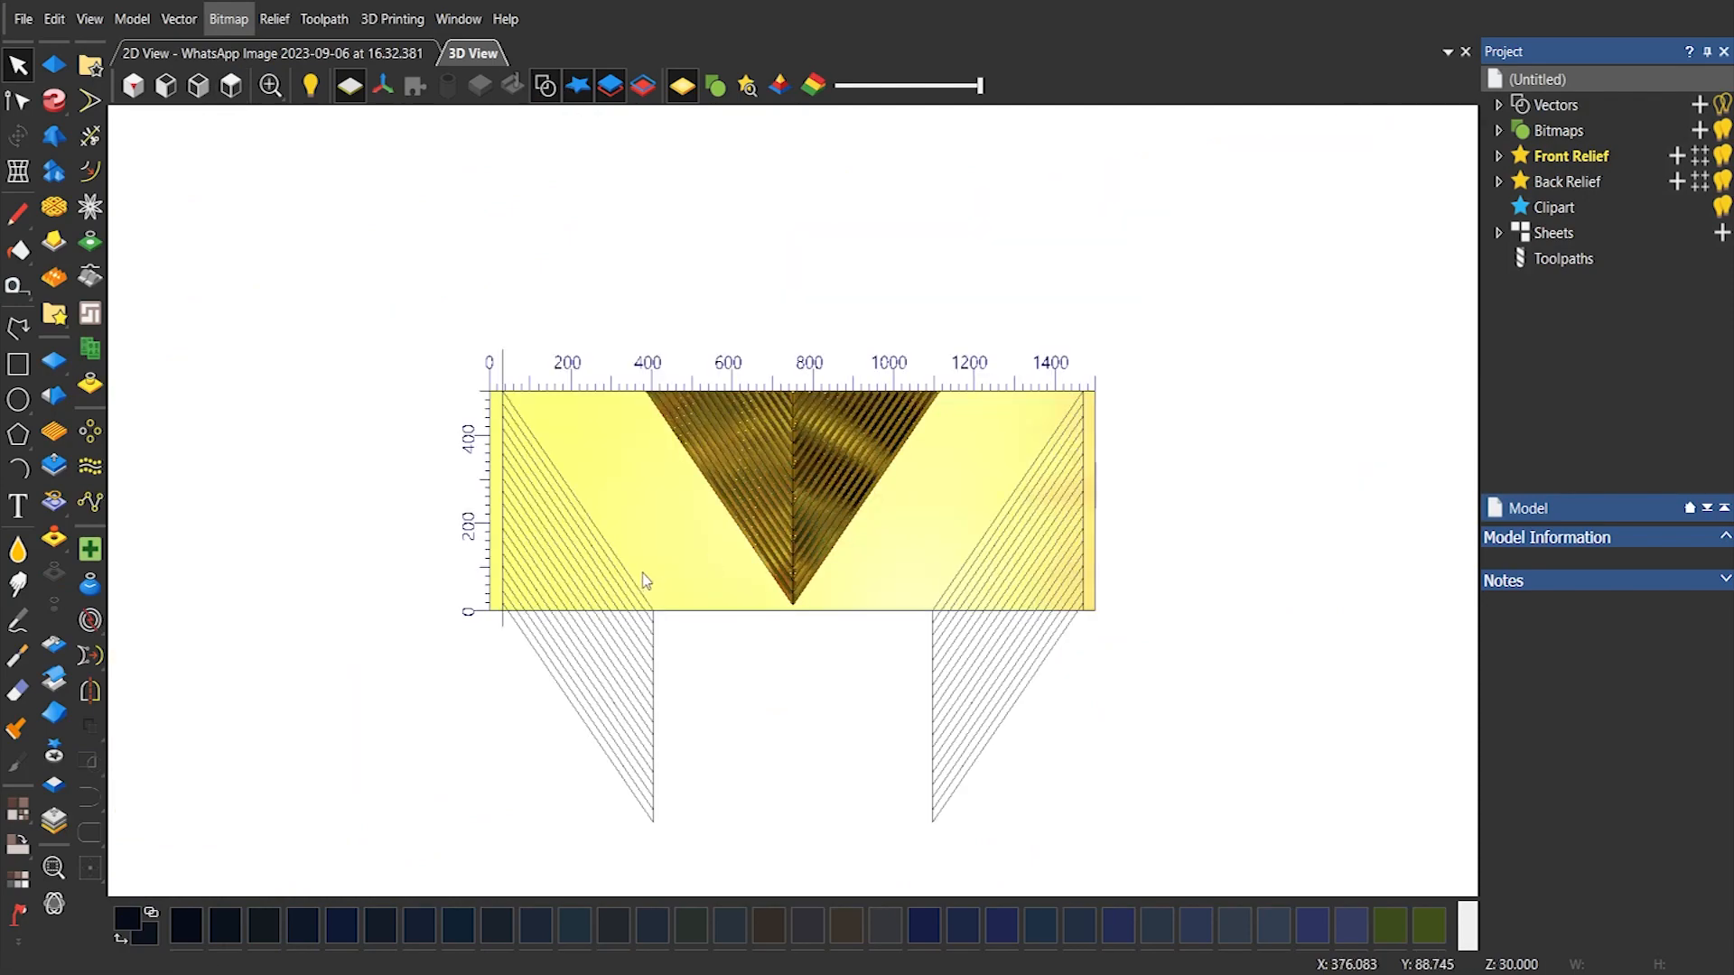
Select the strips of both side triangles and apply a Square profile at 45 degrees in Subtract mode
scroll(644, 581, up, 5)
mouse_move(571, 560)
mouse_down()
mouse_move(349, 785)
mouse_move(207, 685)
mouse_up()
scroll(281, 437, down, 5)
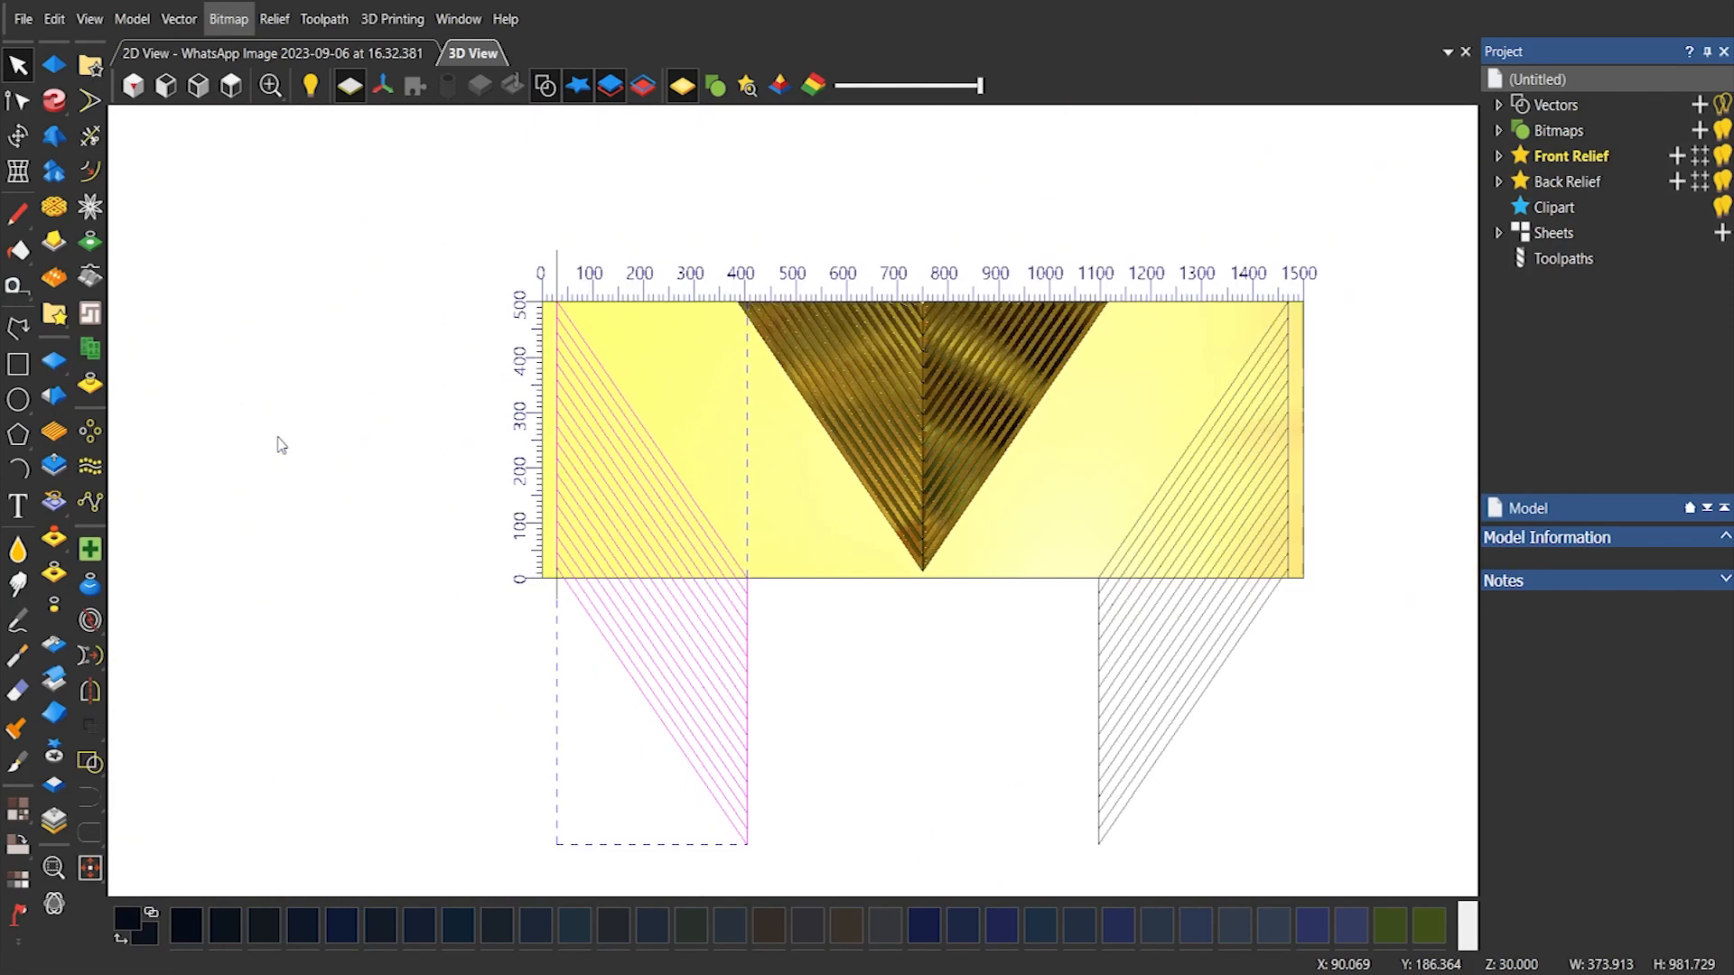
scroll(1276, 533, up, 3)
mouse_move(1293, 601)
shift+mouse_down()
mouse_move(1054, 553)
mouse_move(1074, 571)
shift+mouse_up()
scroll(836, 441, down, 3)
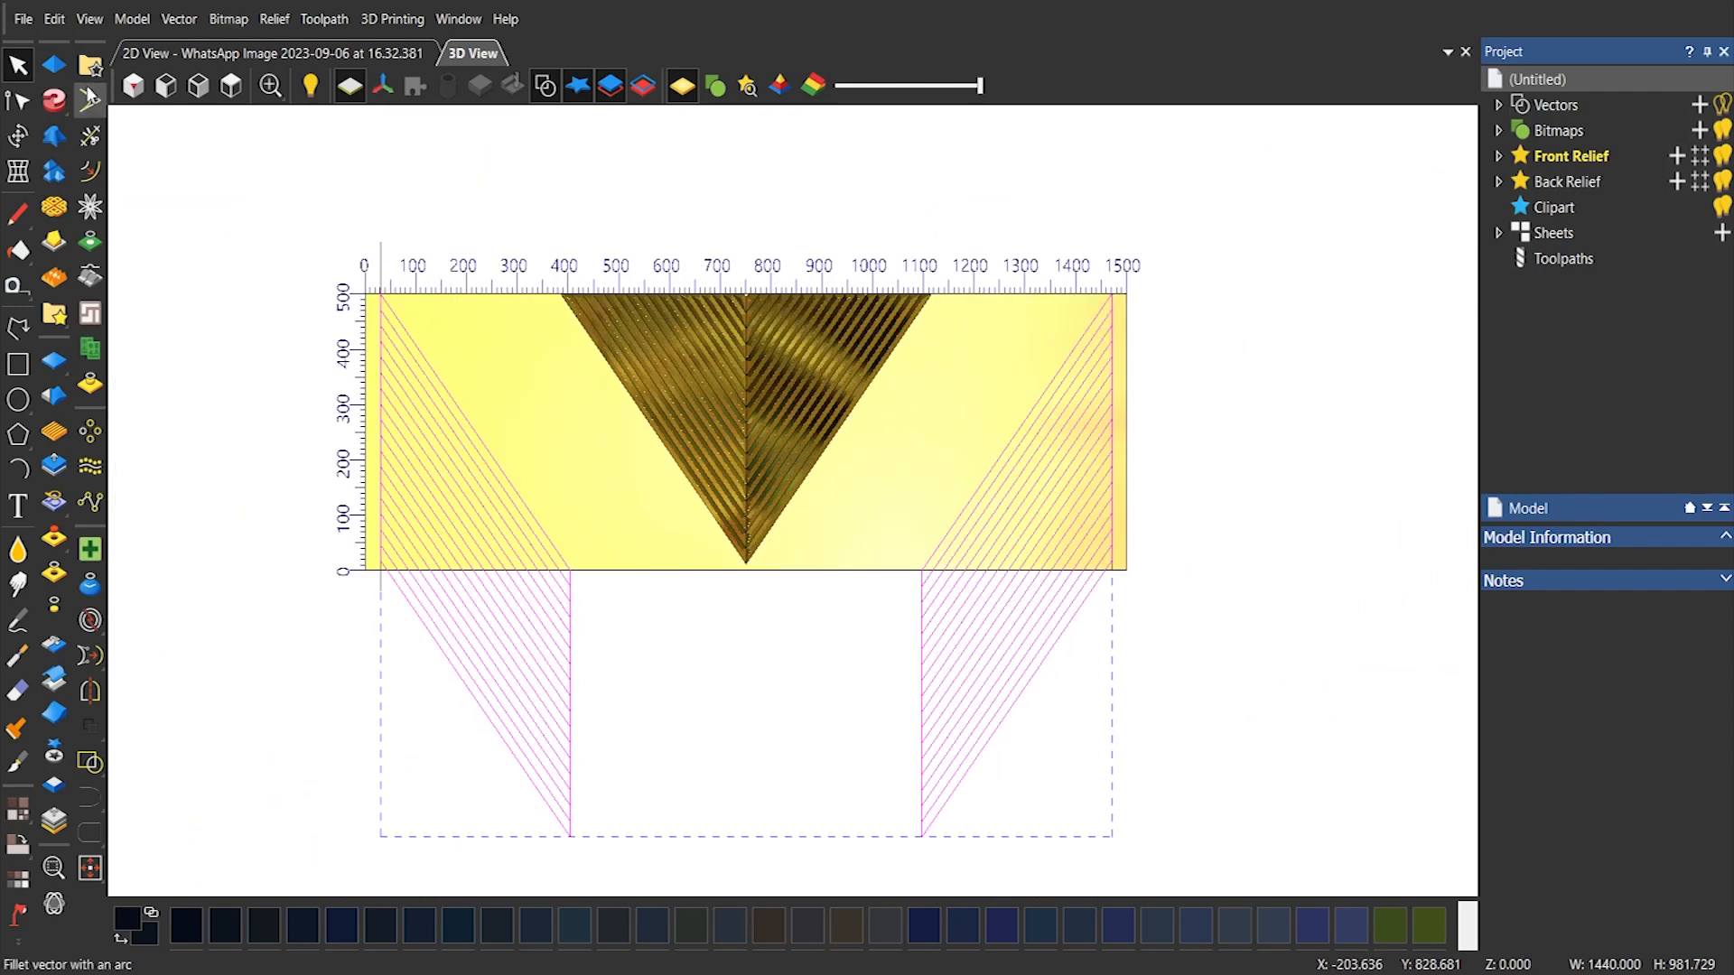
click(54, 65)
click(1217, 171)
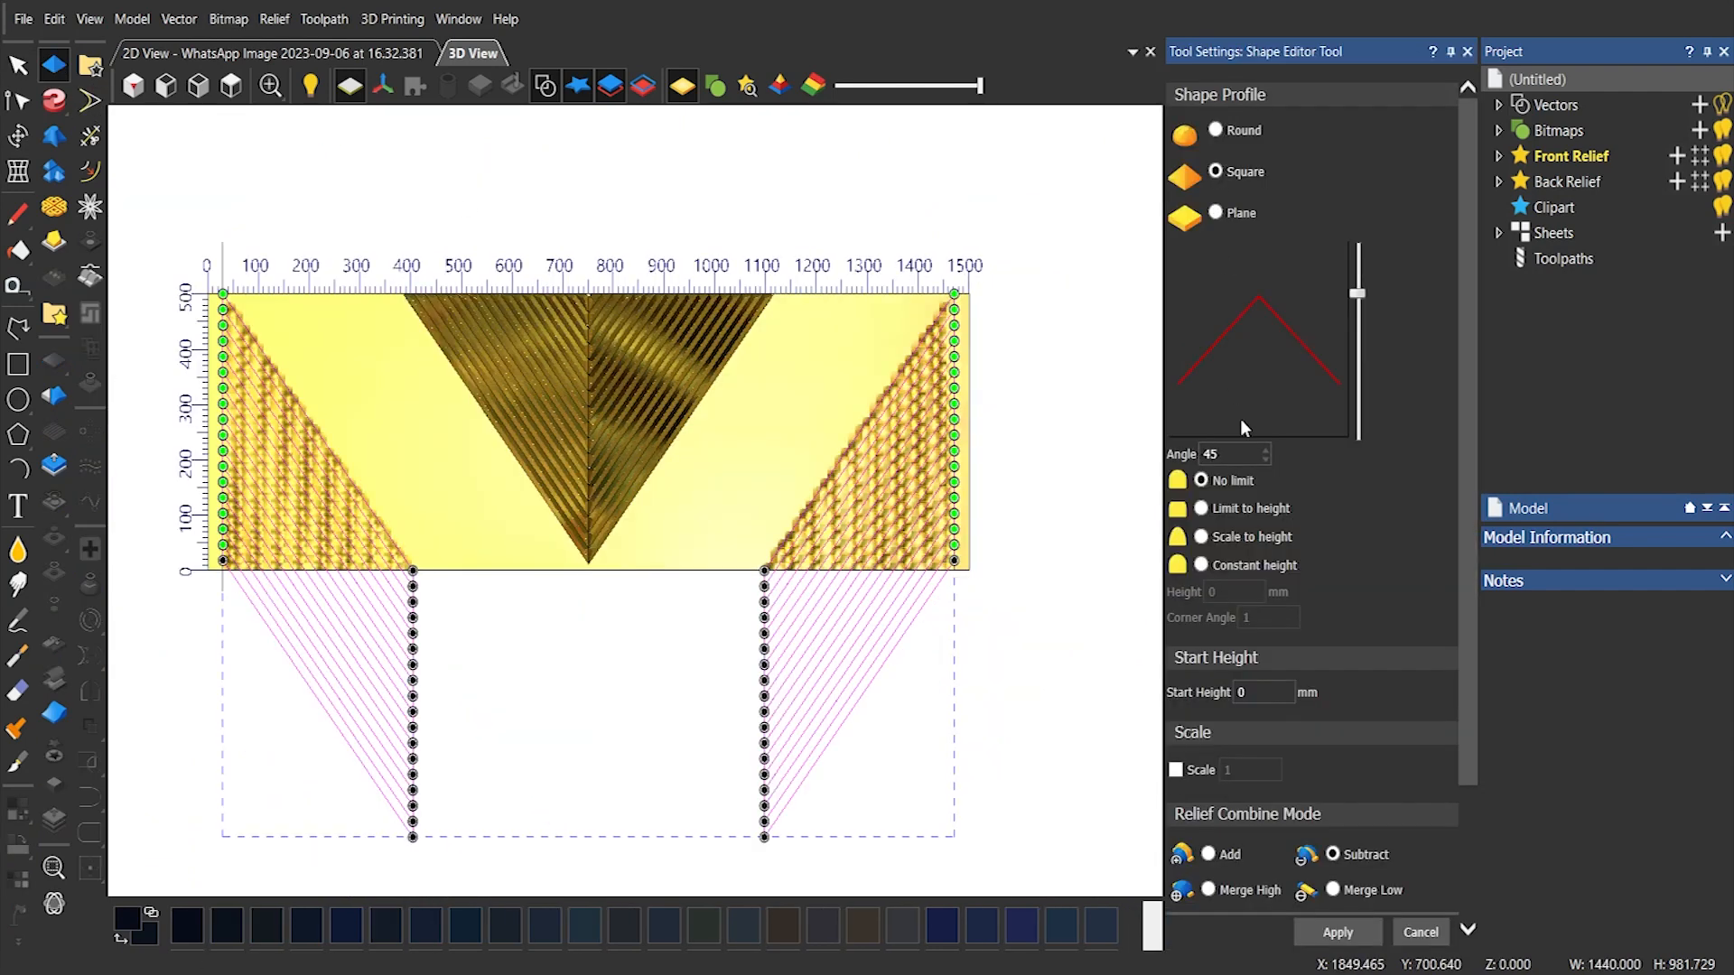
click(1422, 934)
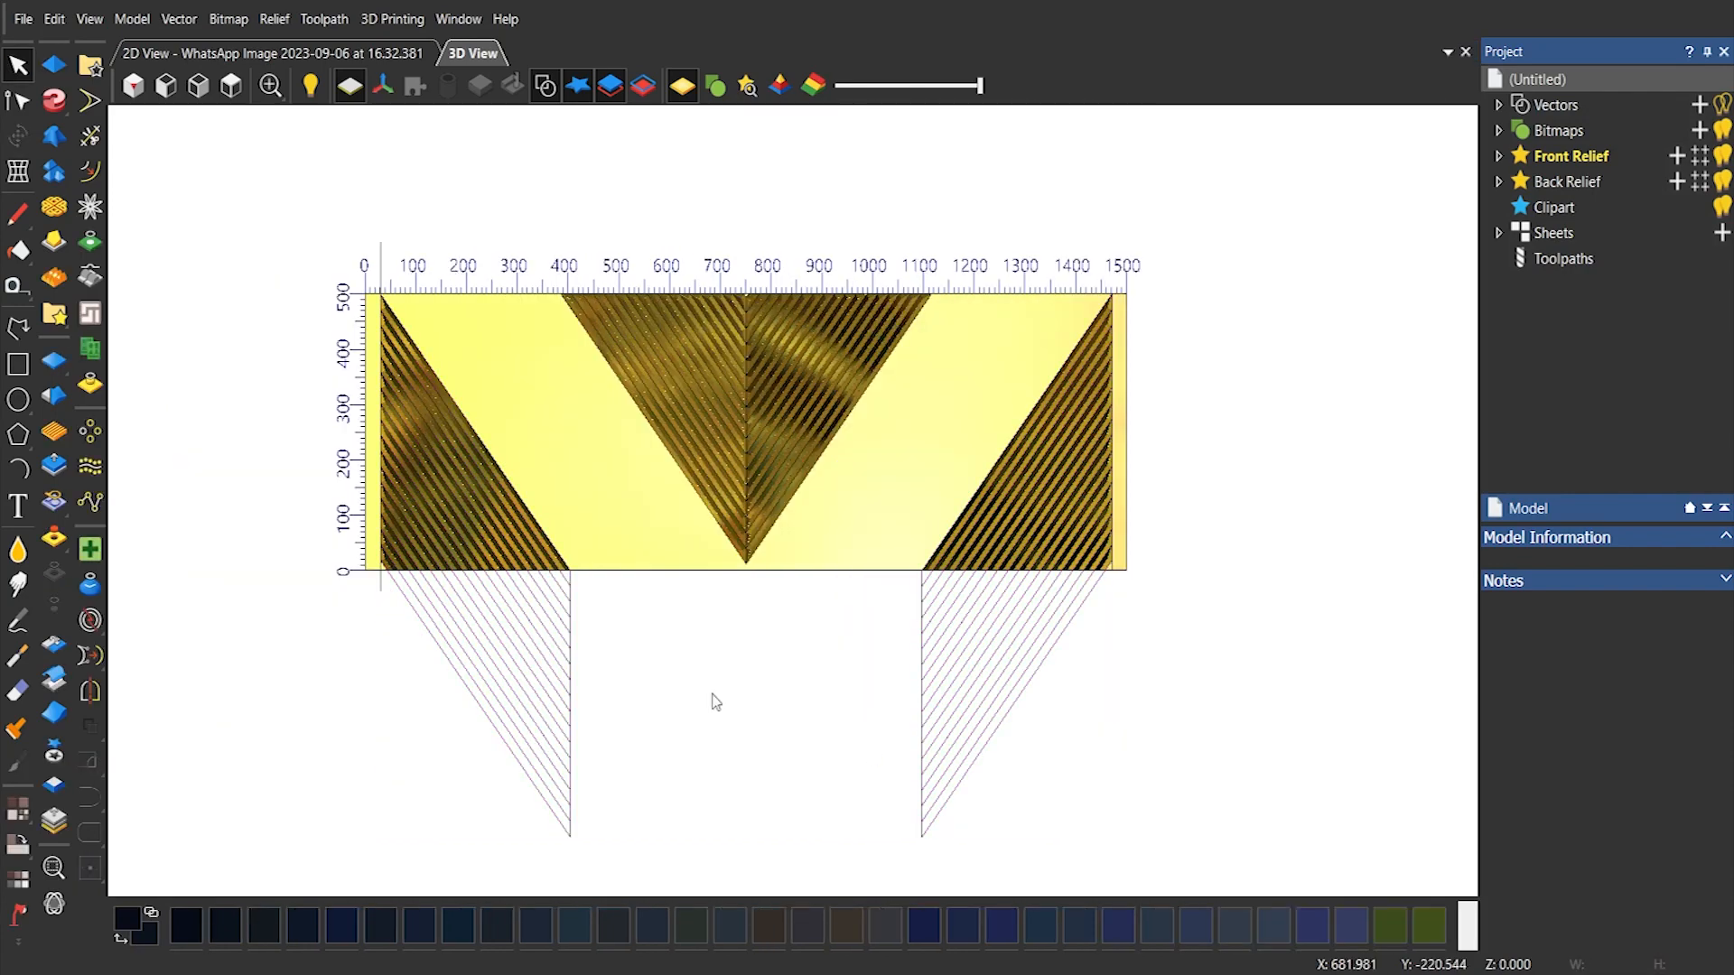
Display the reference image over the relief again
click(577, 85)
click(714, 86)
scroll(701, 383, up, 3)
scroll(641, 417, down, 3)
scroll(1090, 477, up, 2)
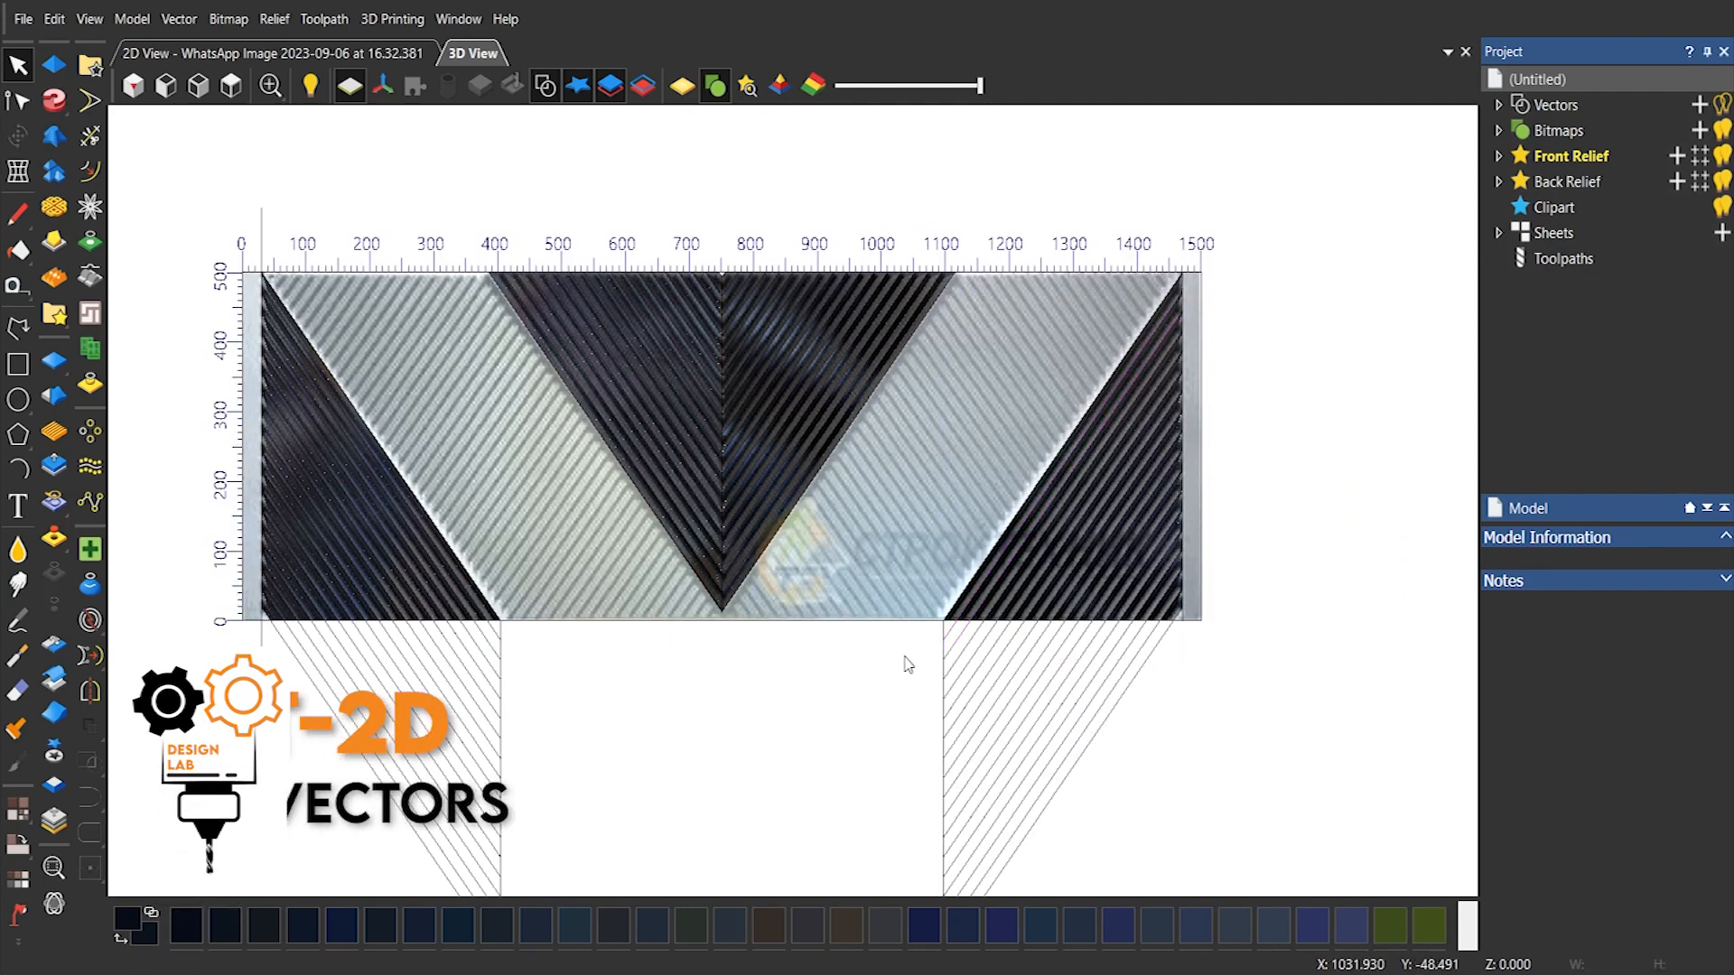
Make a mirrored copy of the right triangle's strips and place its vertical edge on the V's centre line
drag(1153, 725, 883, 644)
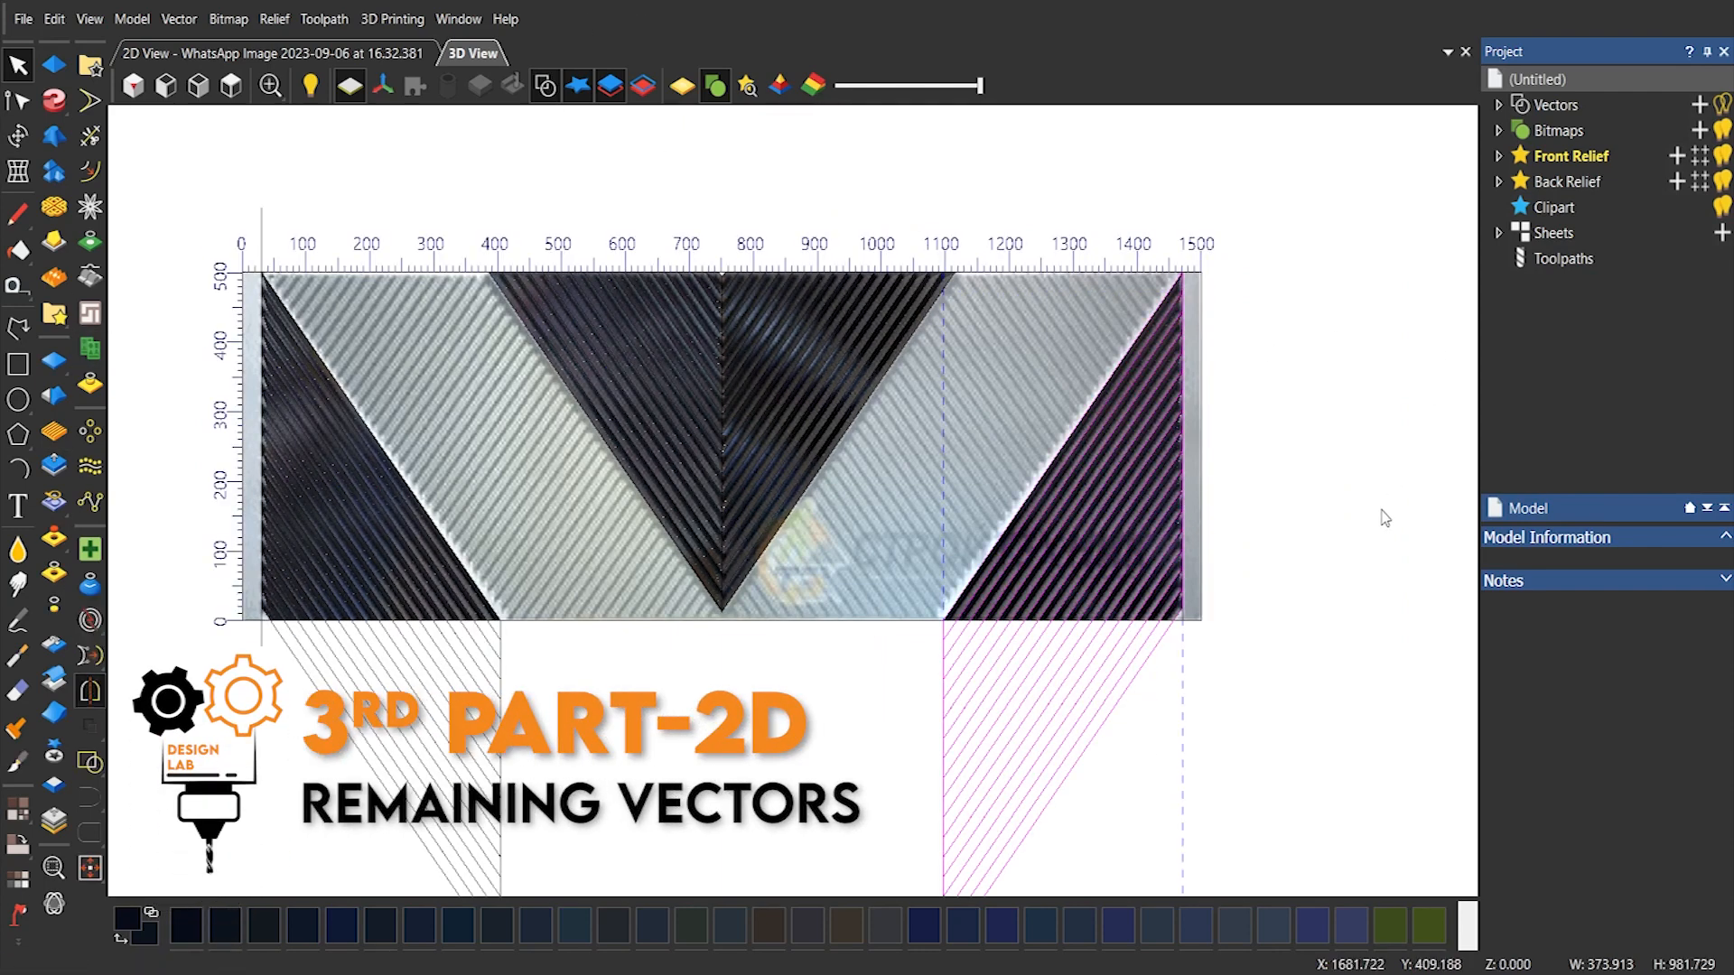
drag(943, 618, 721, 618)
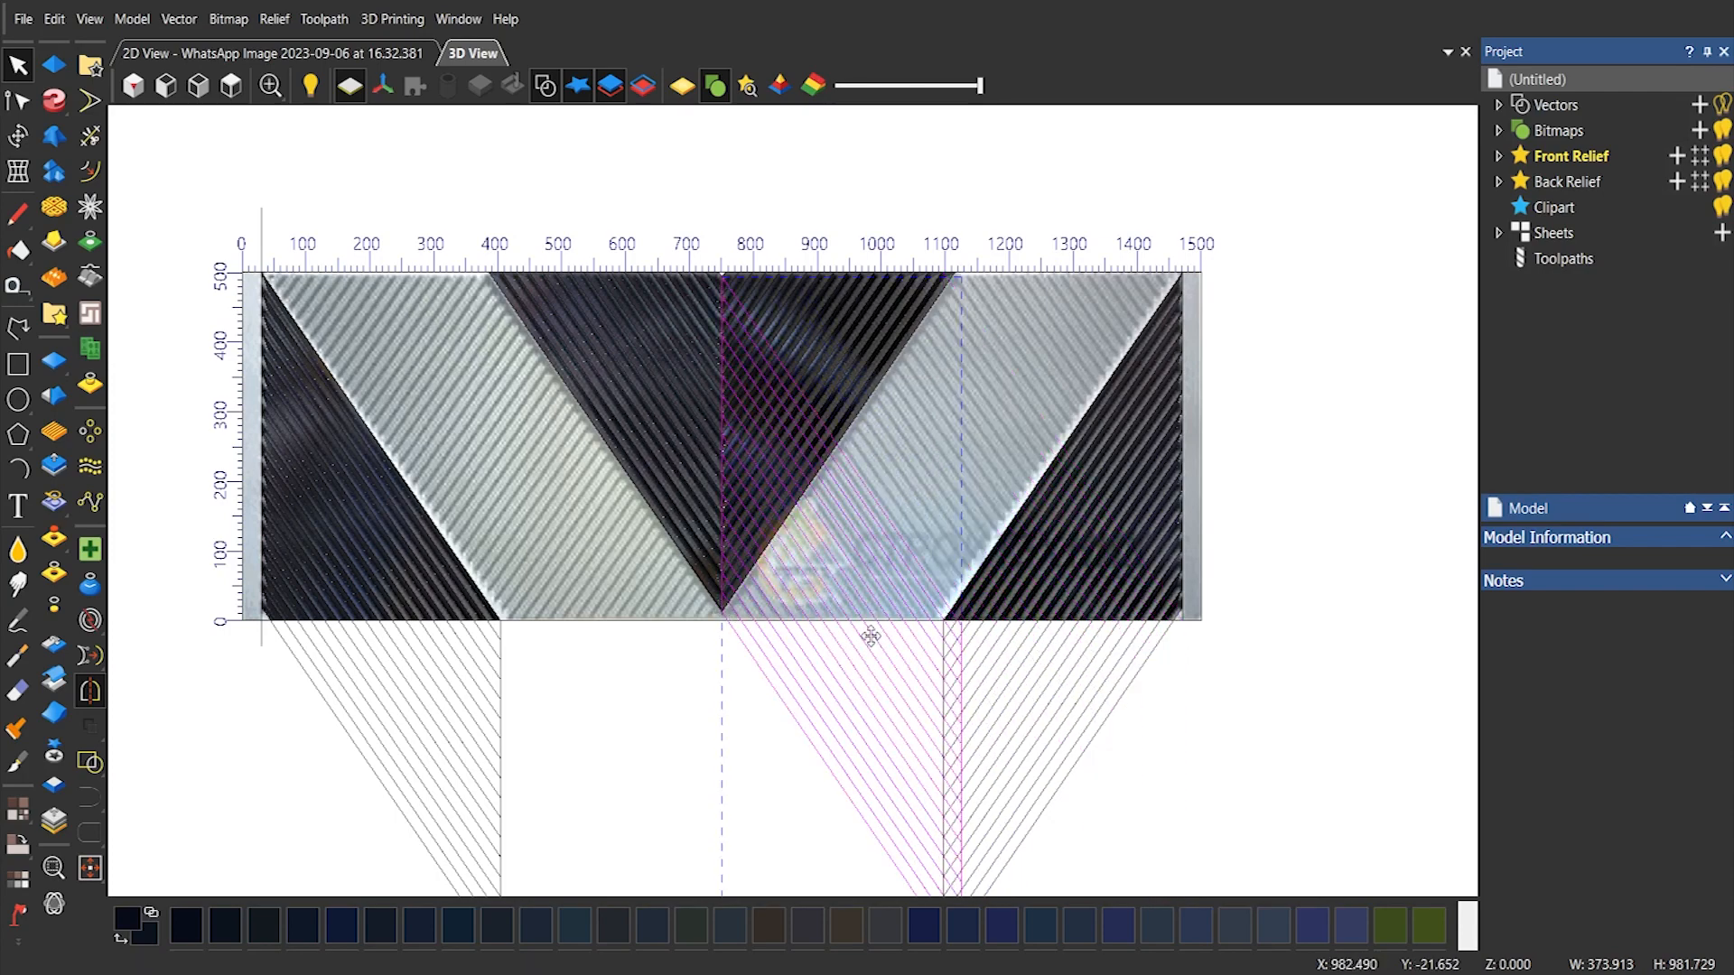
scroll(800, 662, up, 4)
scroll(642, 605, down, 4)
scroll(800, 188, up, 1)
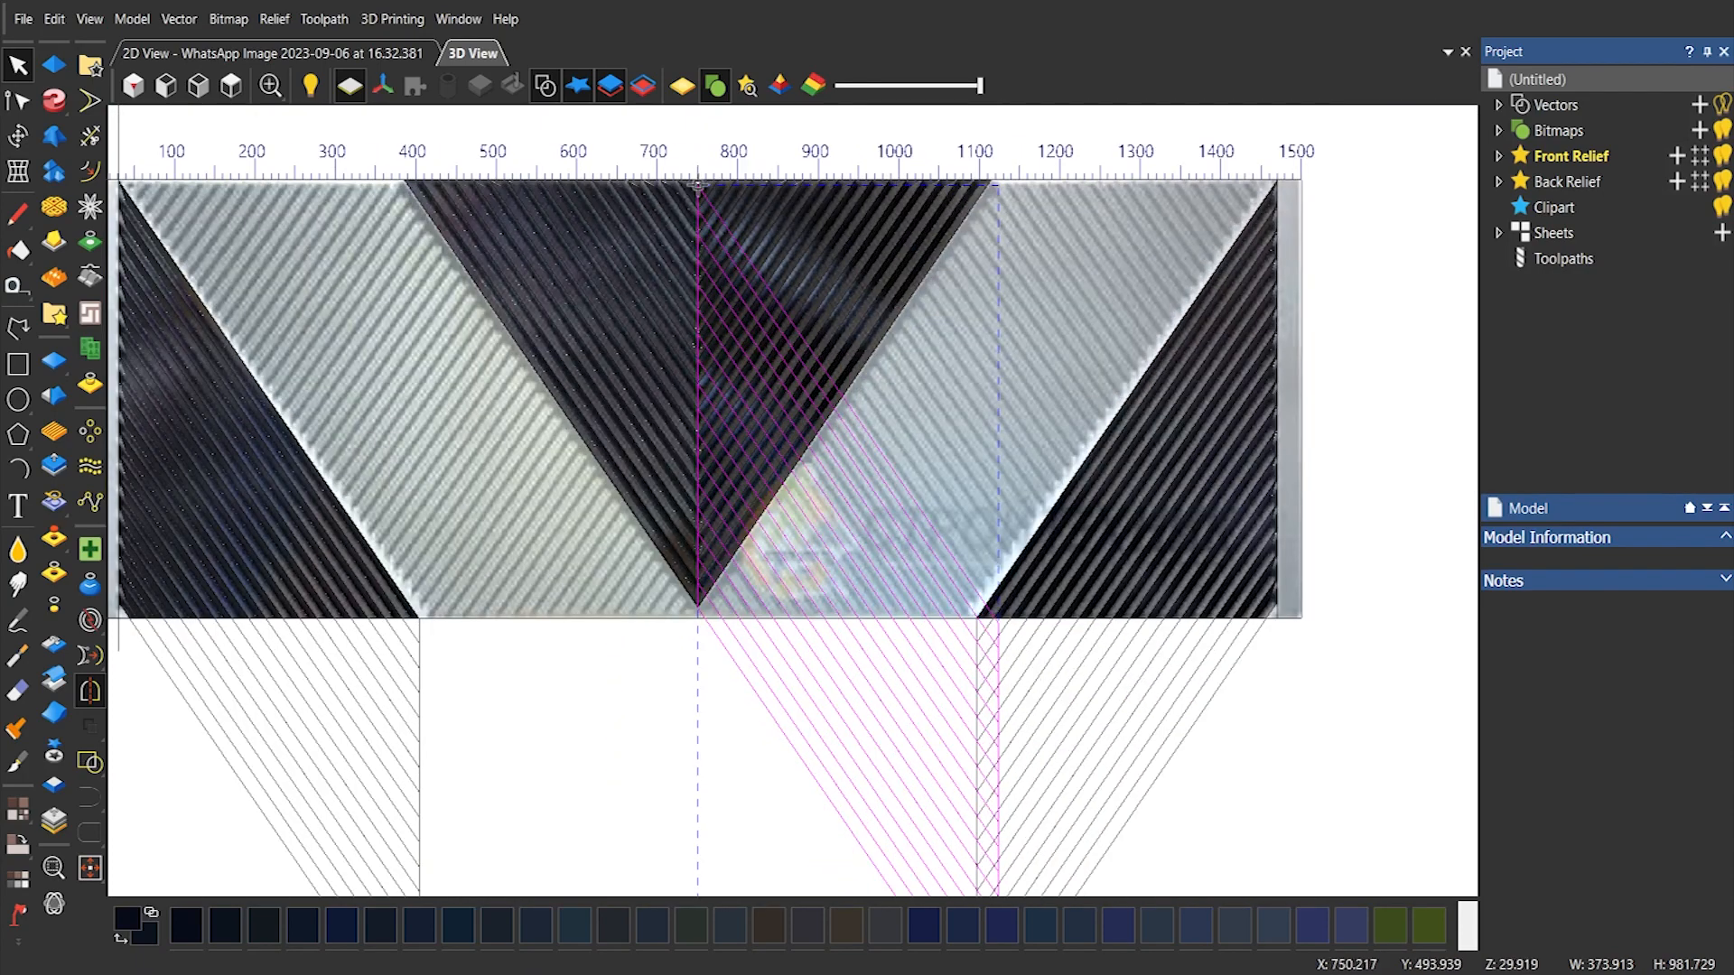
Copy the mirrored strips up along the V's right edge so they extend across the right slanted band
drag(697, 605, 831, 377)
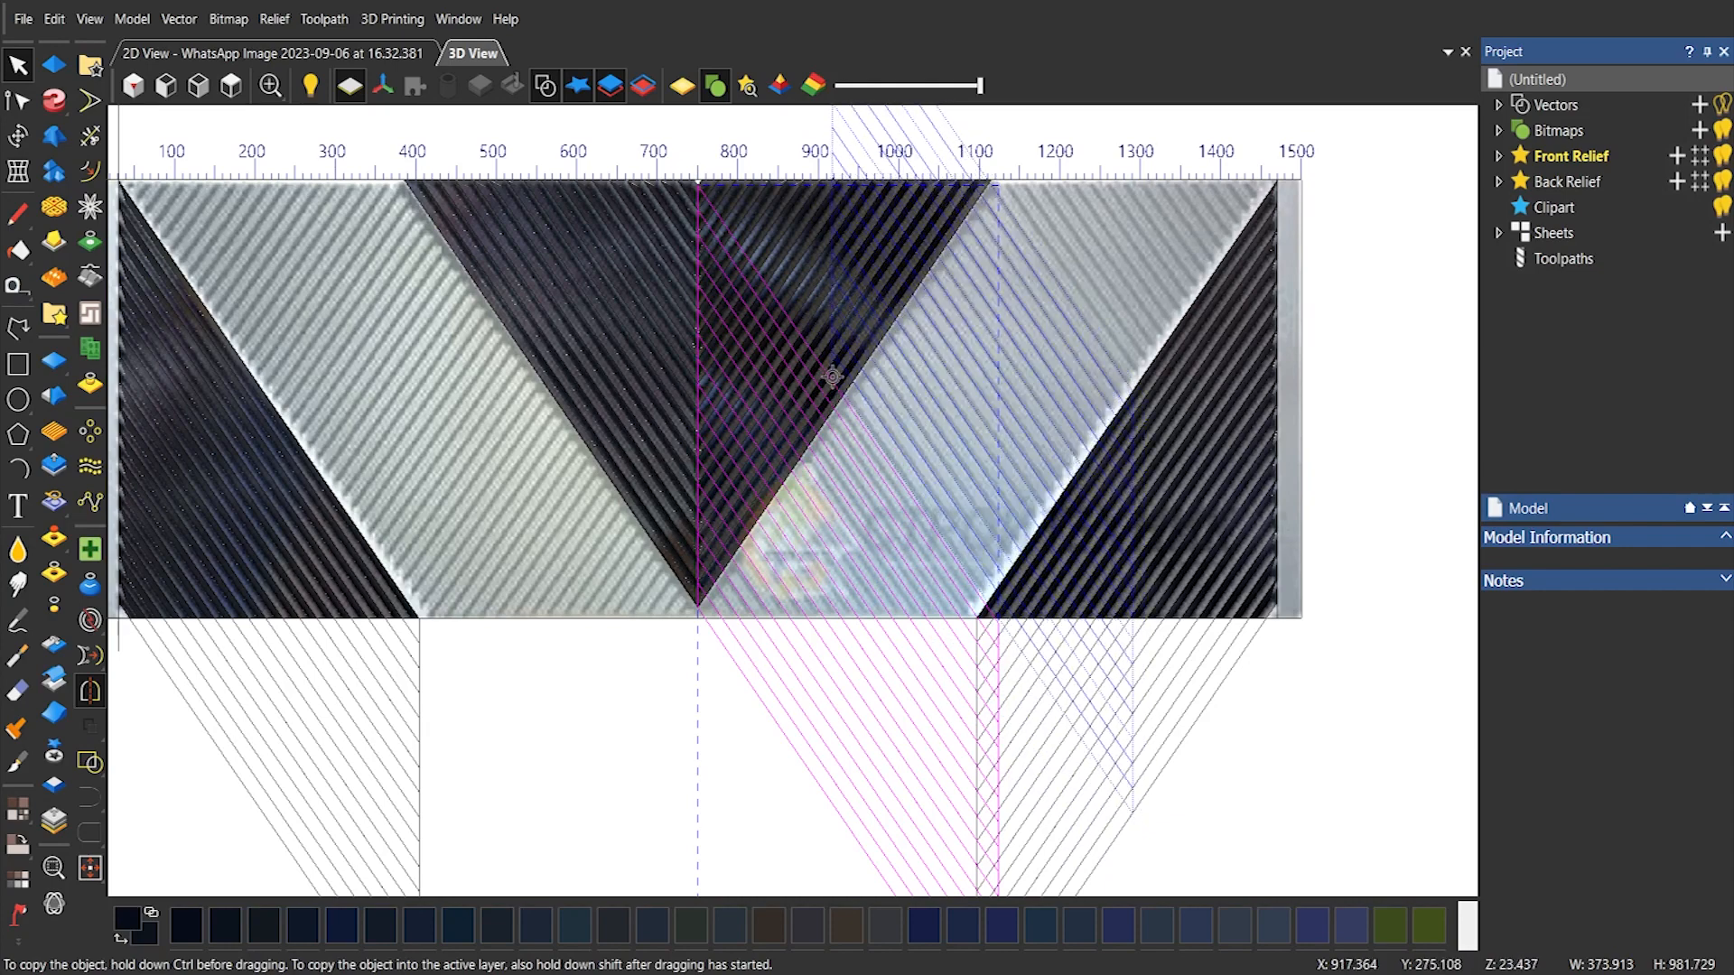
drag(832, 376, 832, 376)
scroll(832, 376, up, 4)
scroll(804, 360, down, 4)
scroll(632, 436, down, 1)
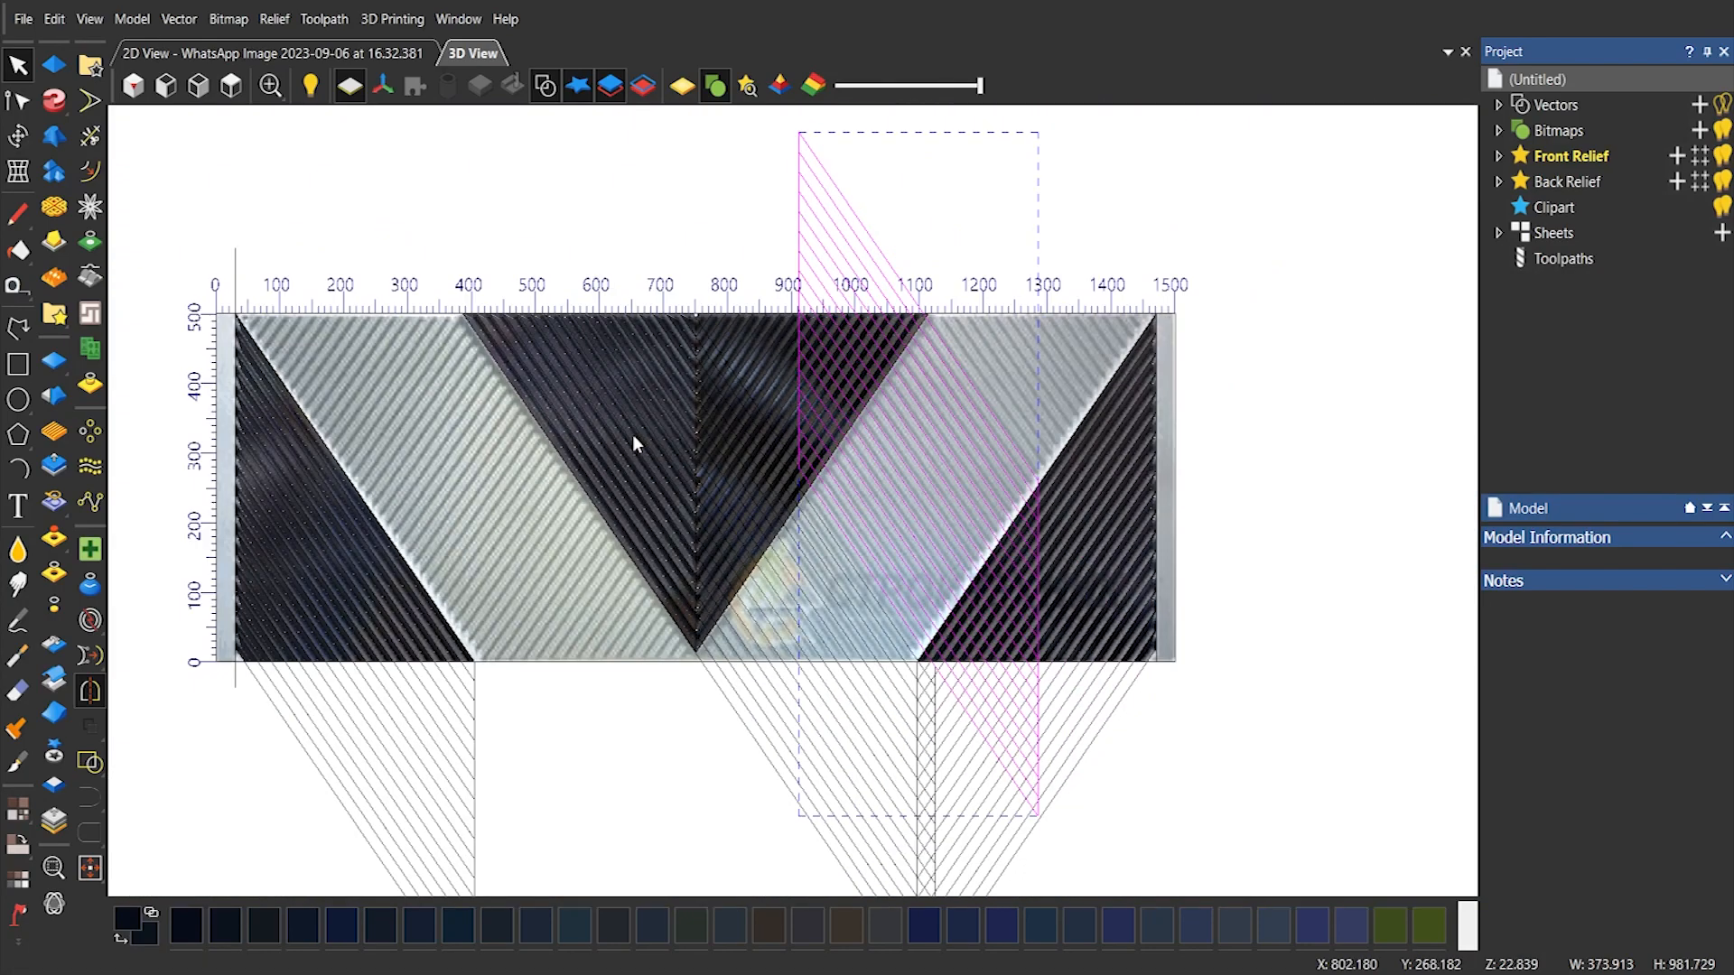
Move the selected strip copy so its vertical edge meets the V's upper-right corner and its strips span the right band
drag(800, 468, 928, 320)
scroll(847, 359, up, 4)
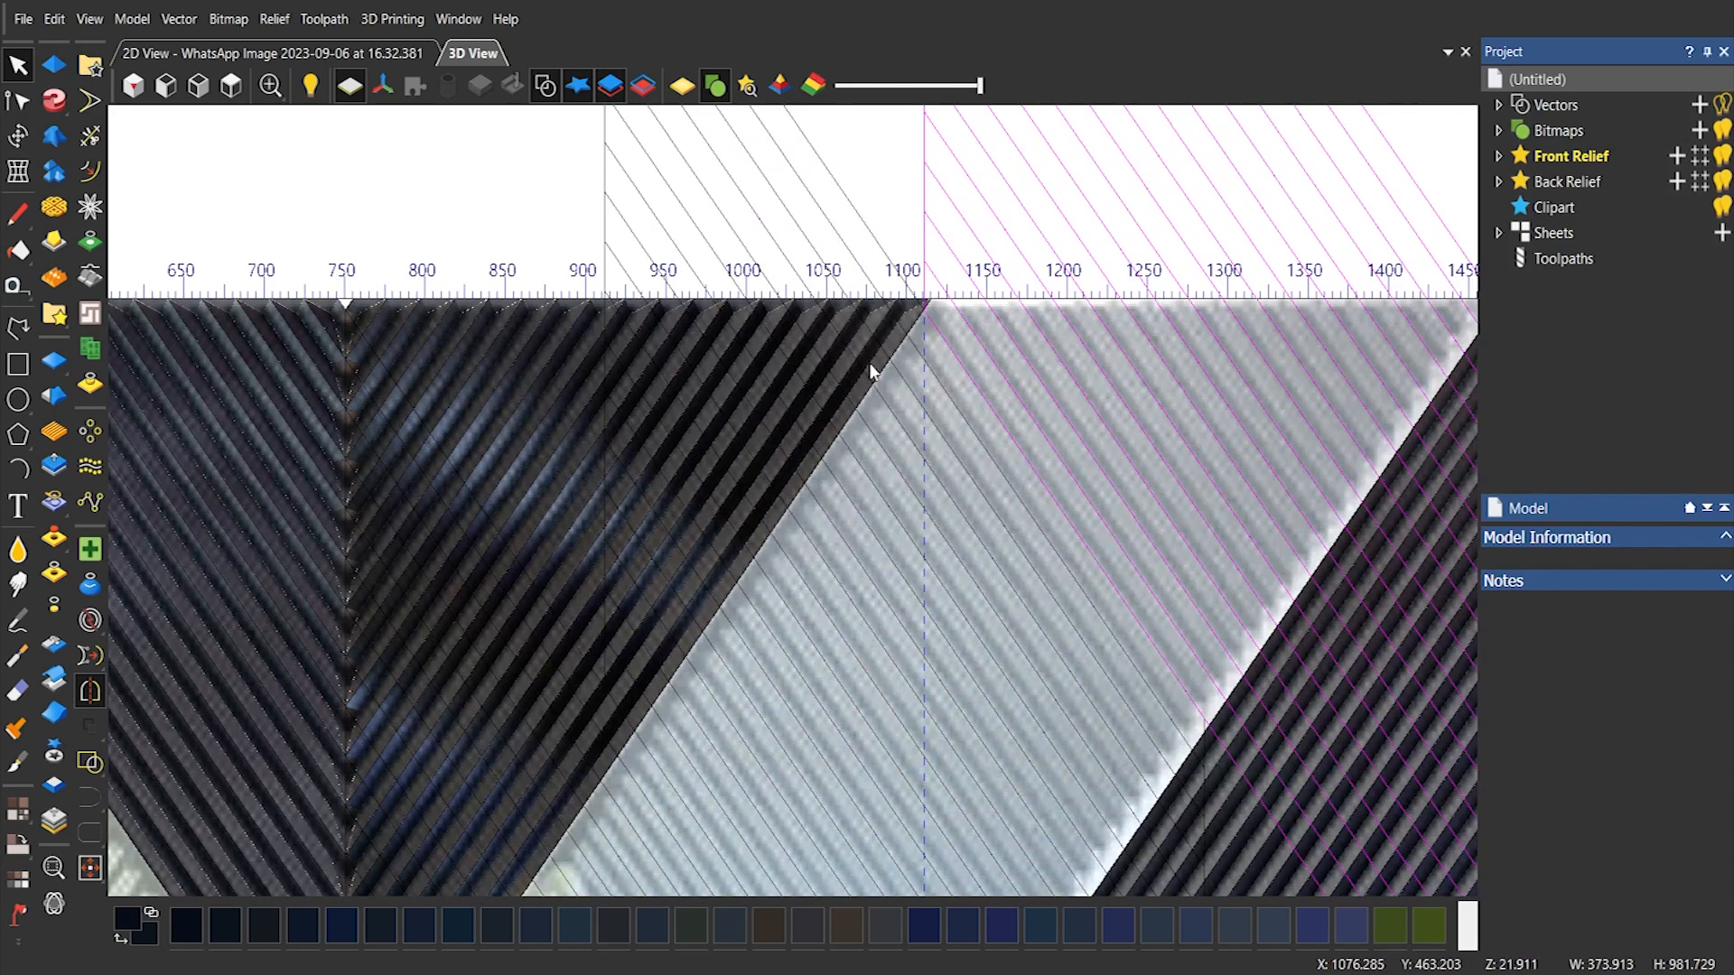
scroll(848, 360, down, 4)
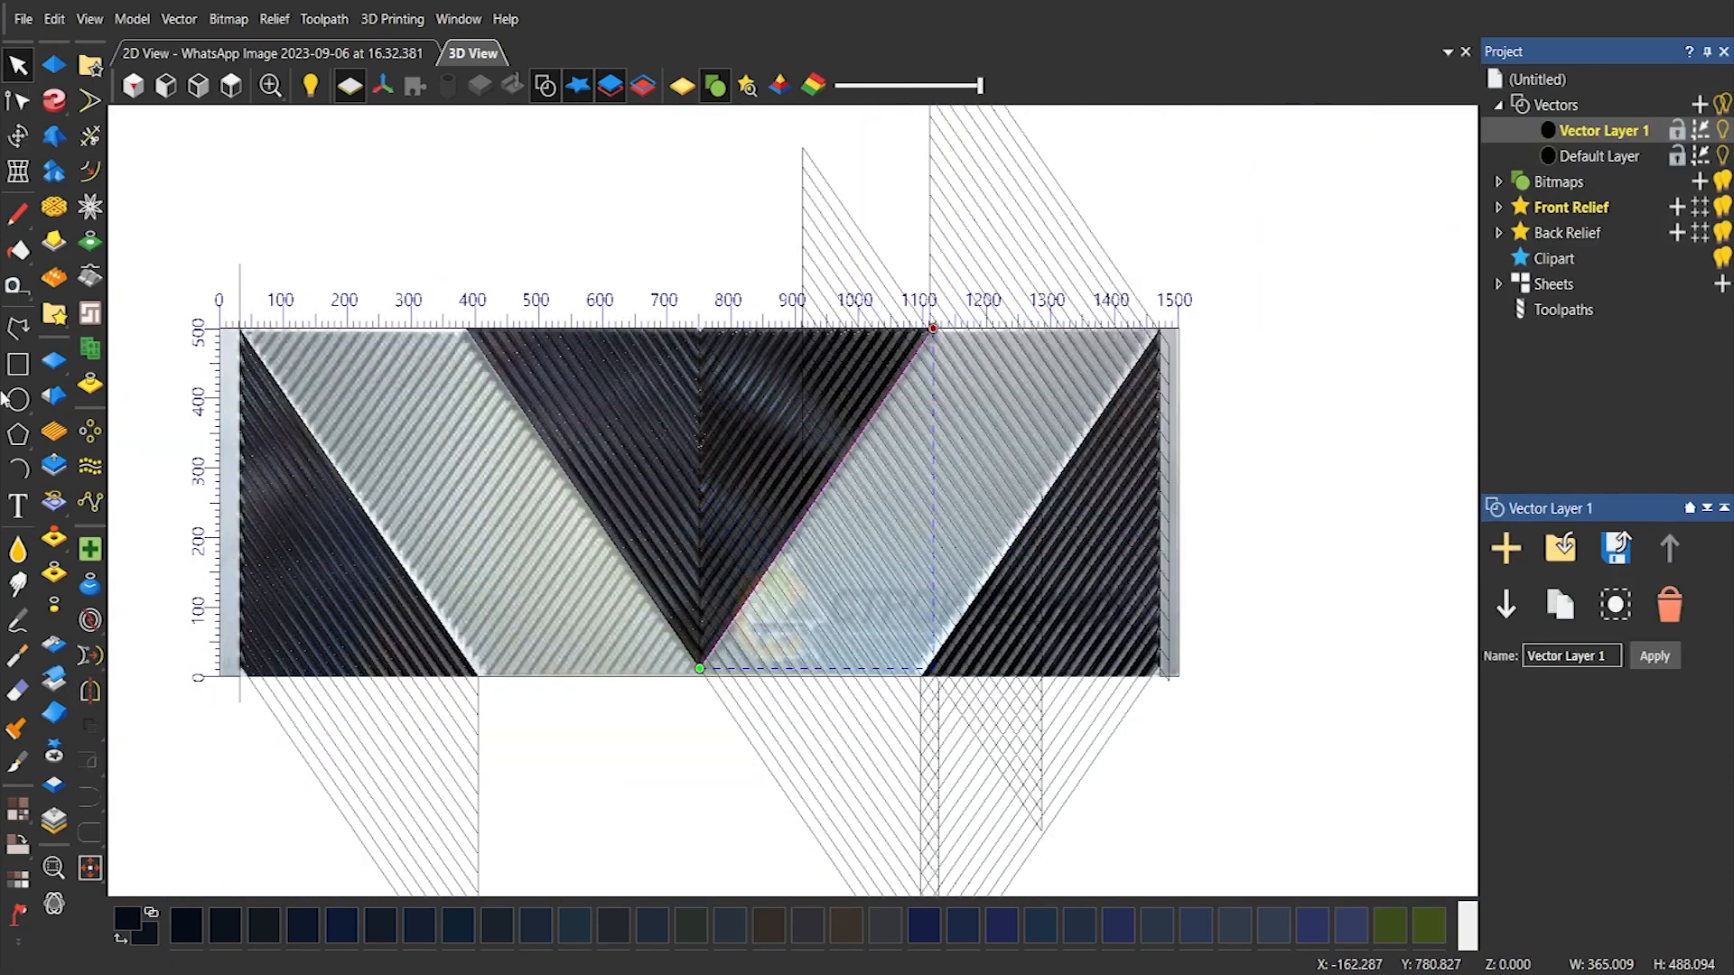
Draw a polyline from the V's tip through its upper-right corner and on to about X 1350, Y 795 mm
click(18, 328)
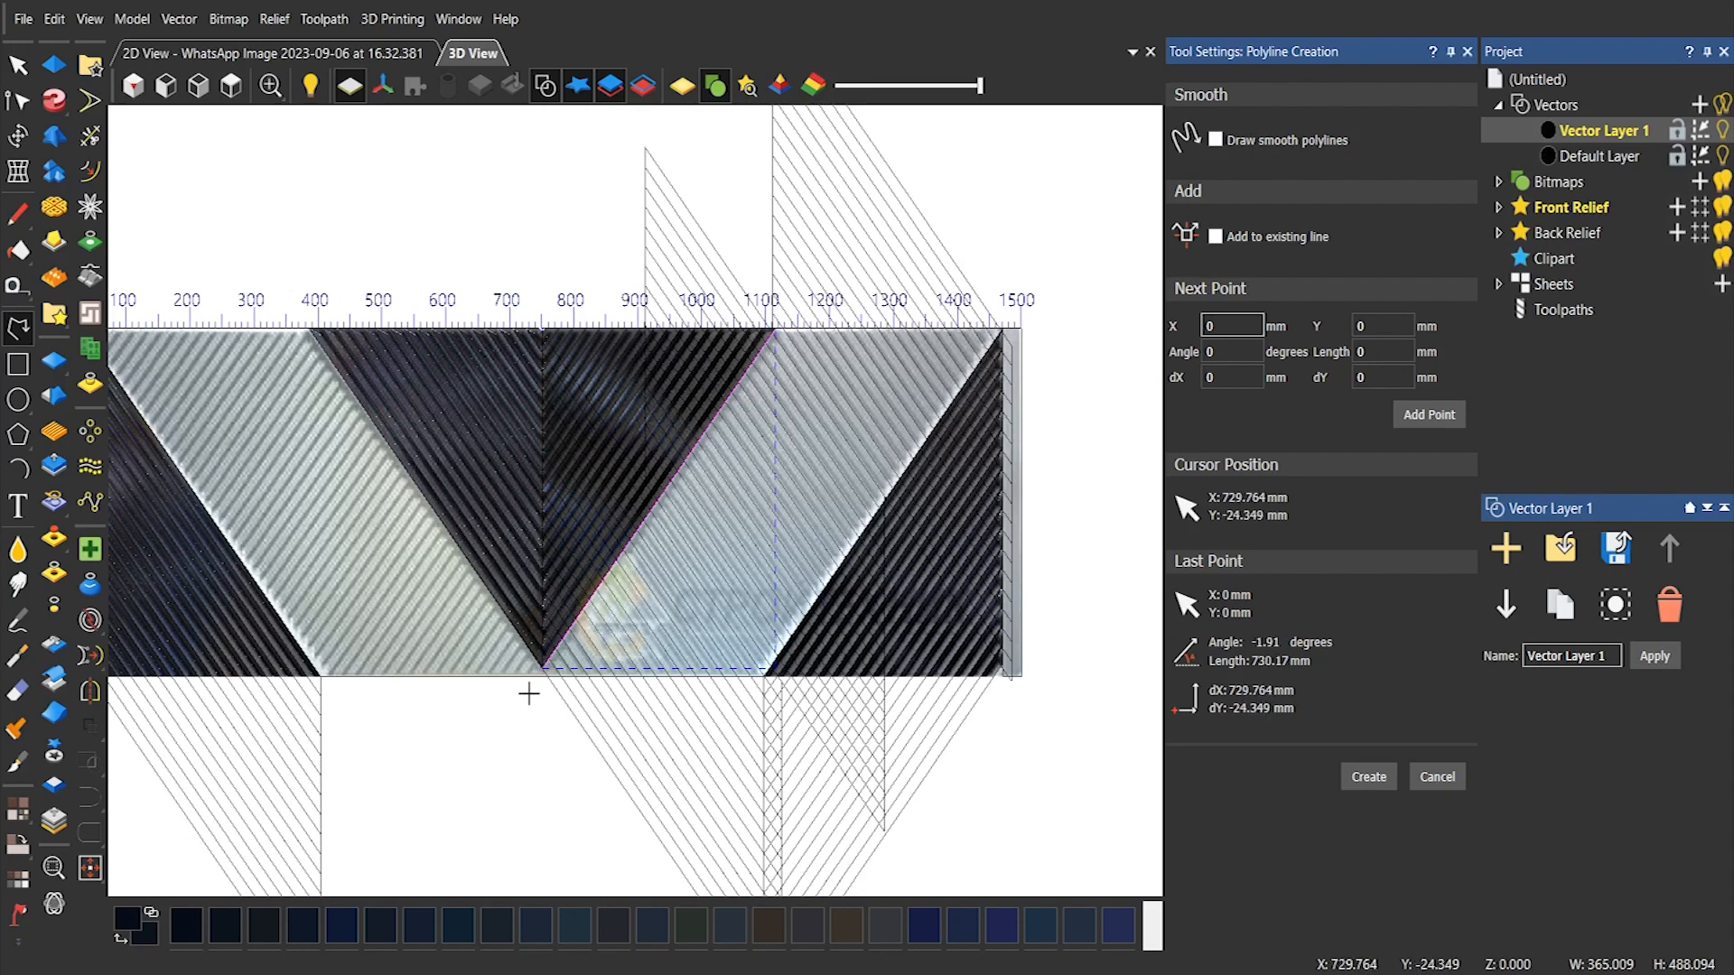
click(542, 668)
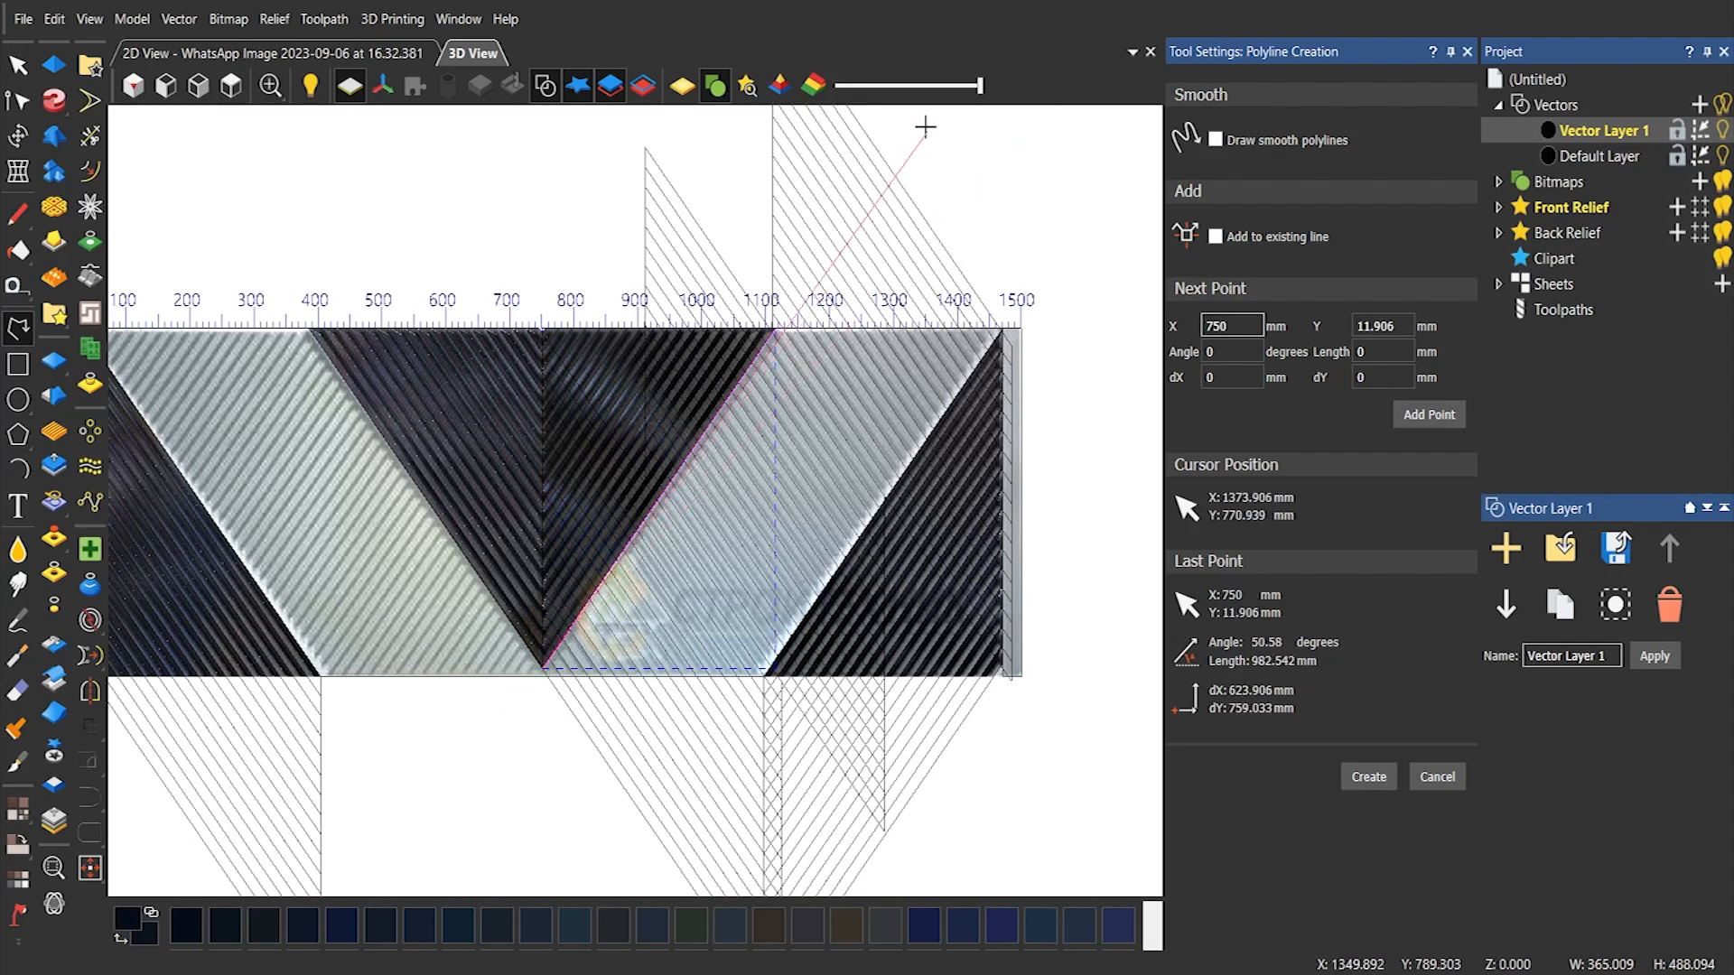
click(775, 330)
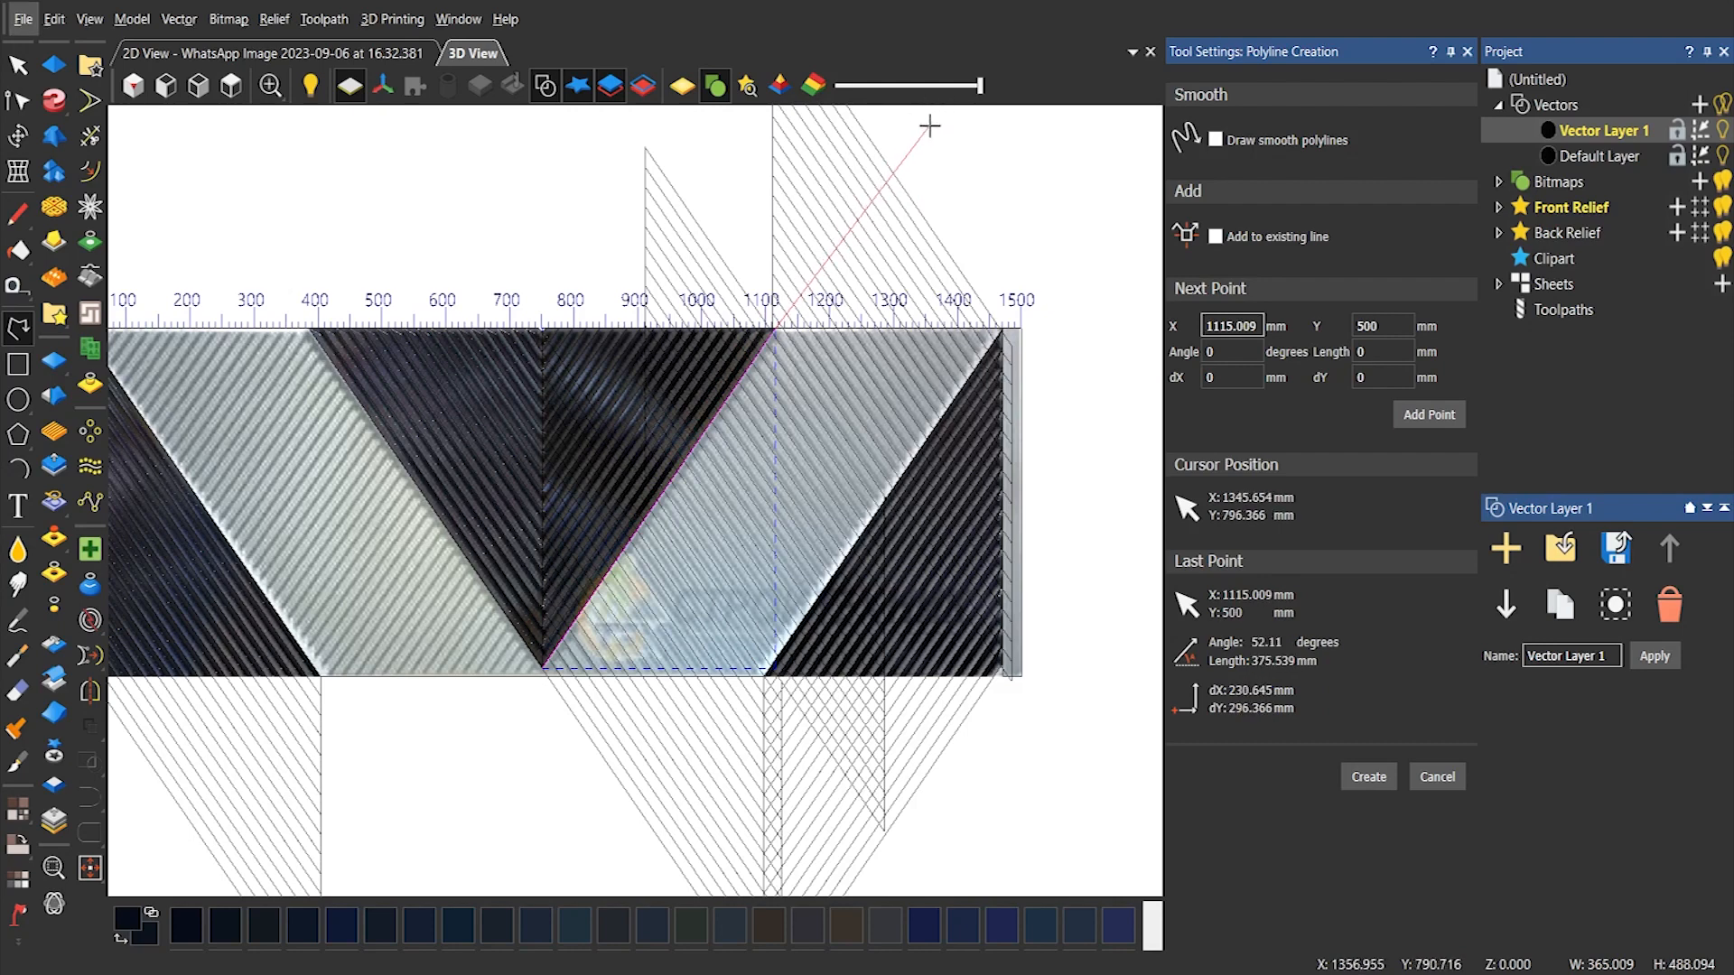
click(928, 123)
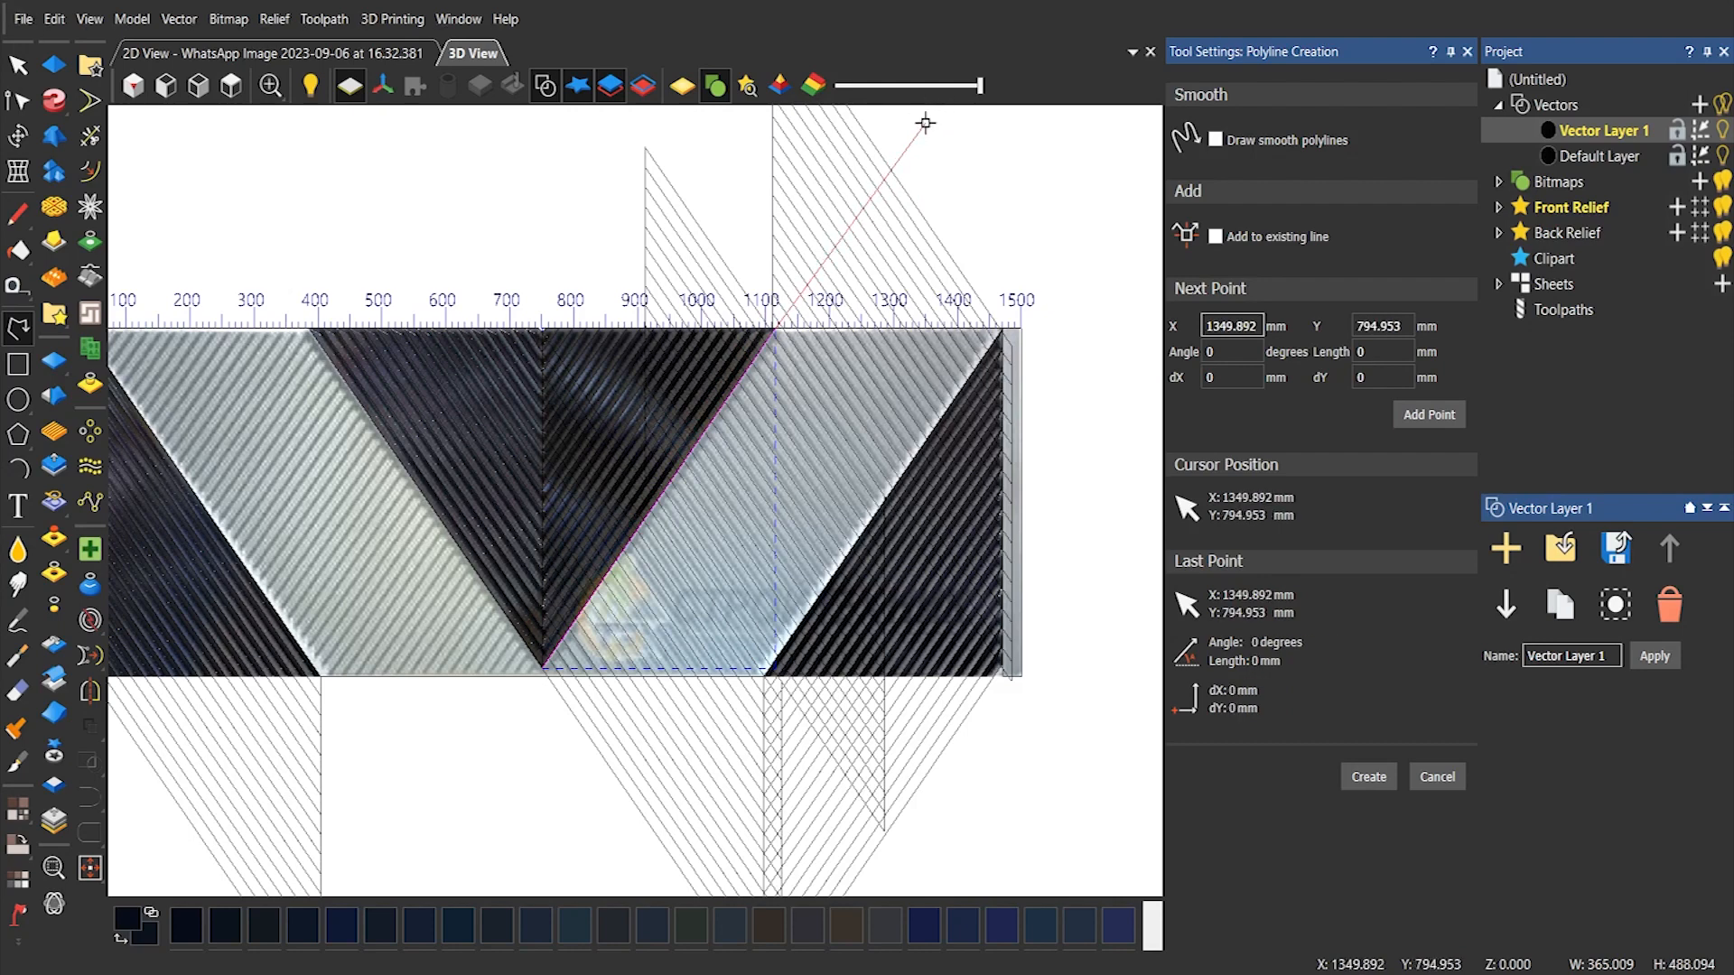
key(Escape)
Edit the polyline's nodes so it runs straight along the V's right edge and extends below the V's tip
key(n)
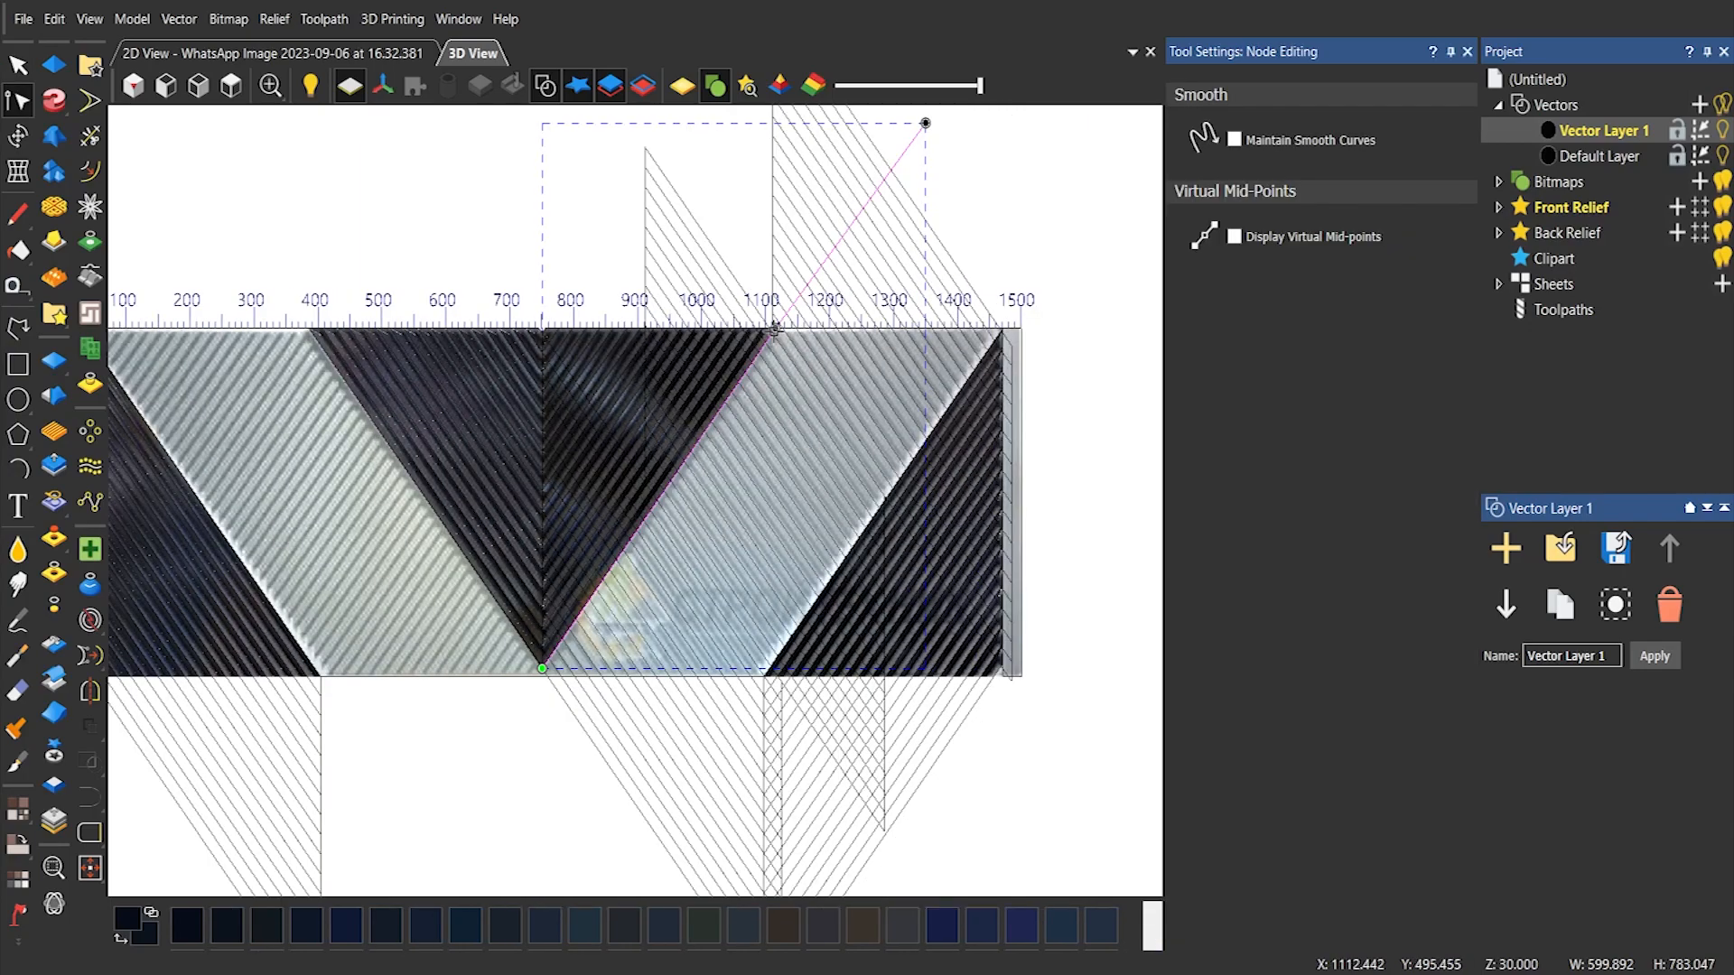
drag(924, 124, 920, 118)
scroll(747, 388, up, 5)
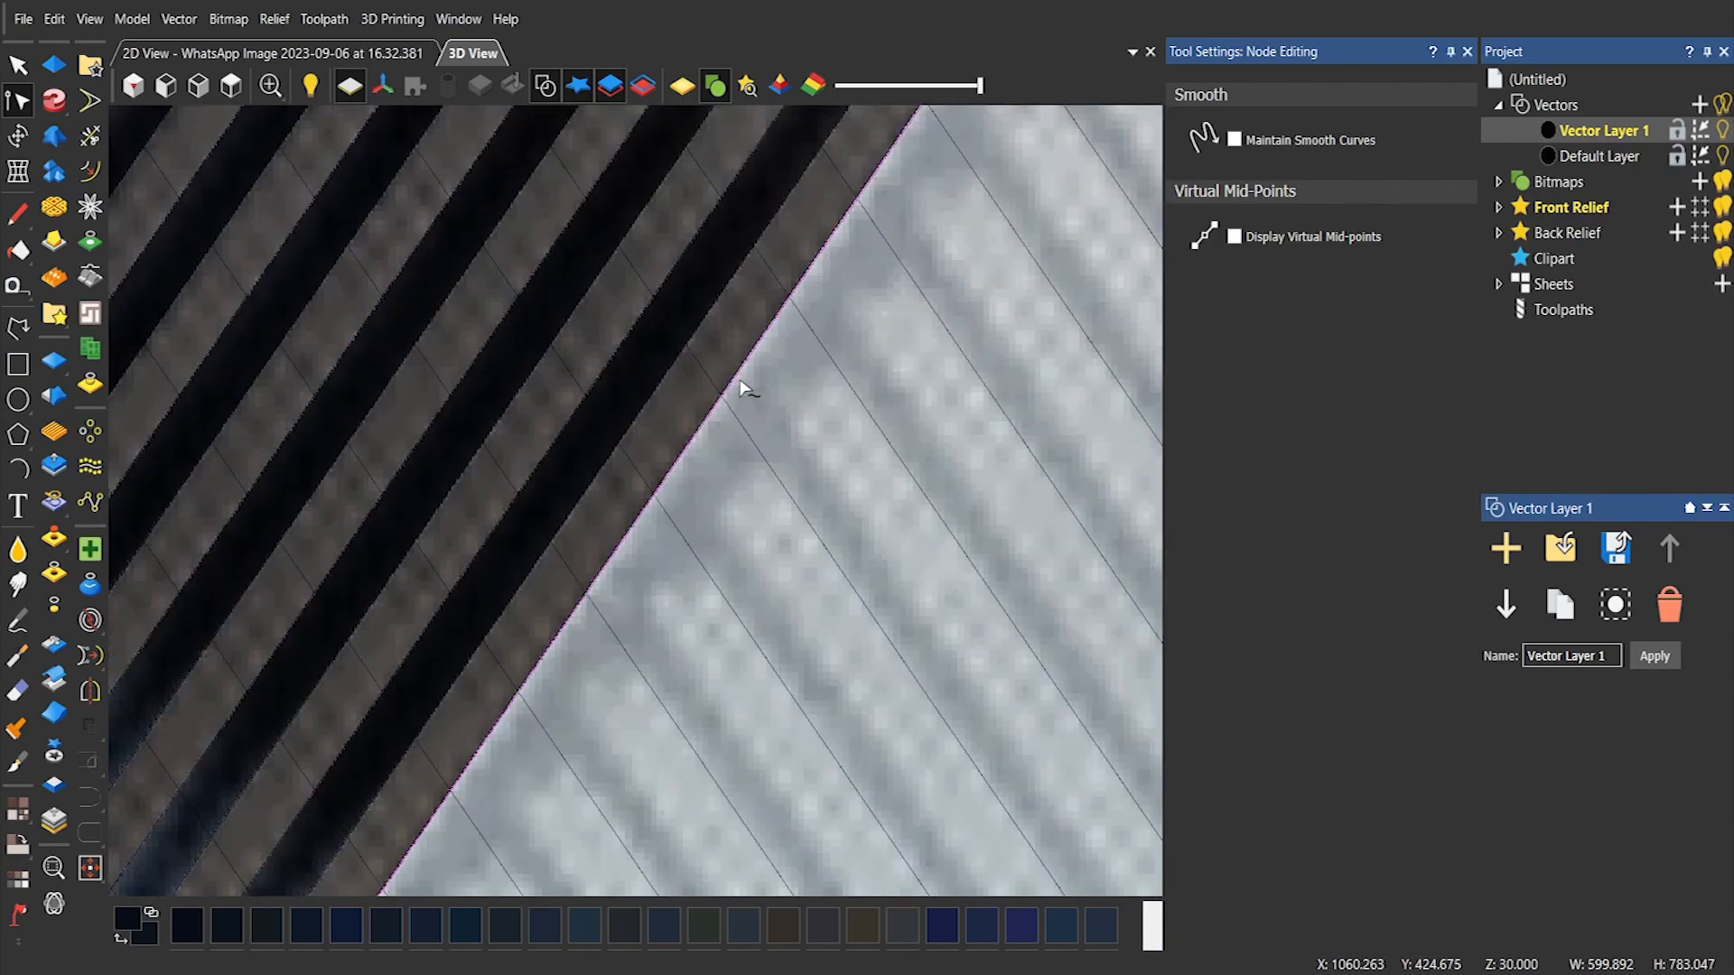
scroll(747, 388, down, 4)
scroll(532, 616, up, 3)
scroll(533, 616, up, 2)
drag(427, 578, 419, 595)
scroll(421, 588, down, 6)
middle_drag(700, 292, 684, 392)
Copy the guide line onto the slanted left edge of the right triangle
click(18, 65)
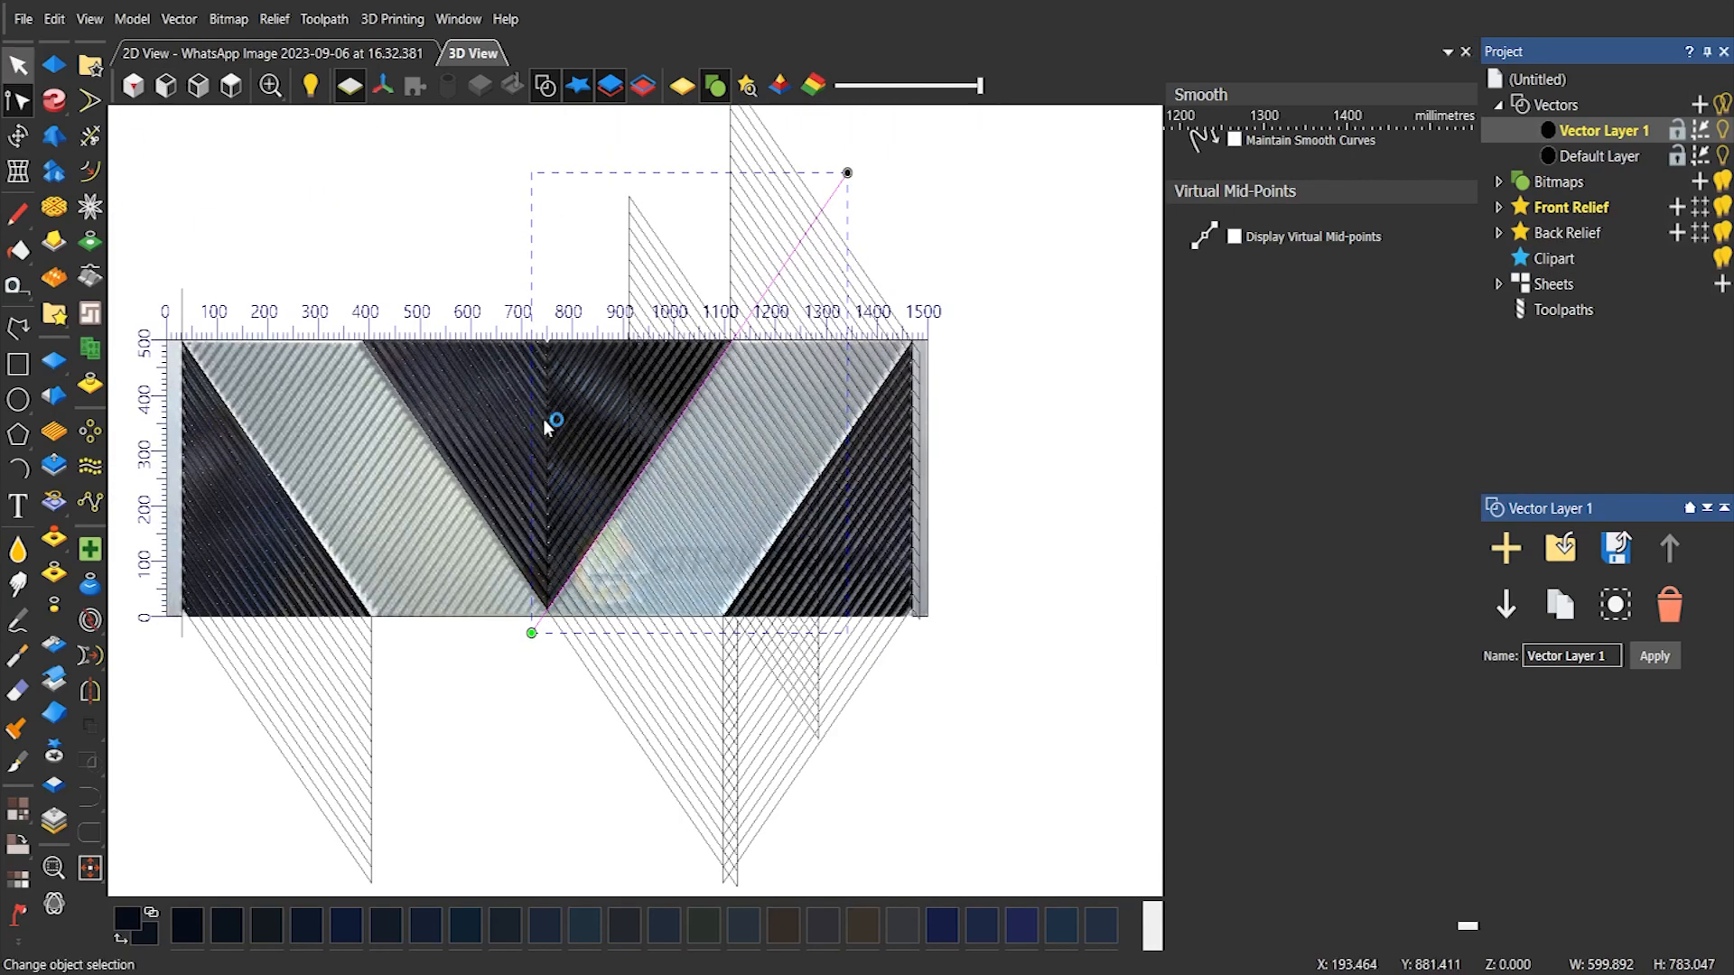
scroll(772, 533, up, 2)
drag(778, 511, 950, 668)
scroll(972, 444, down, 2)
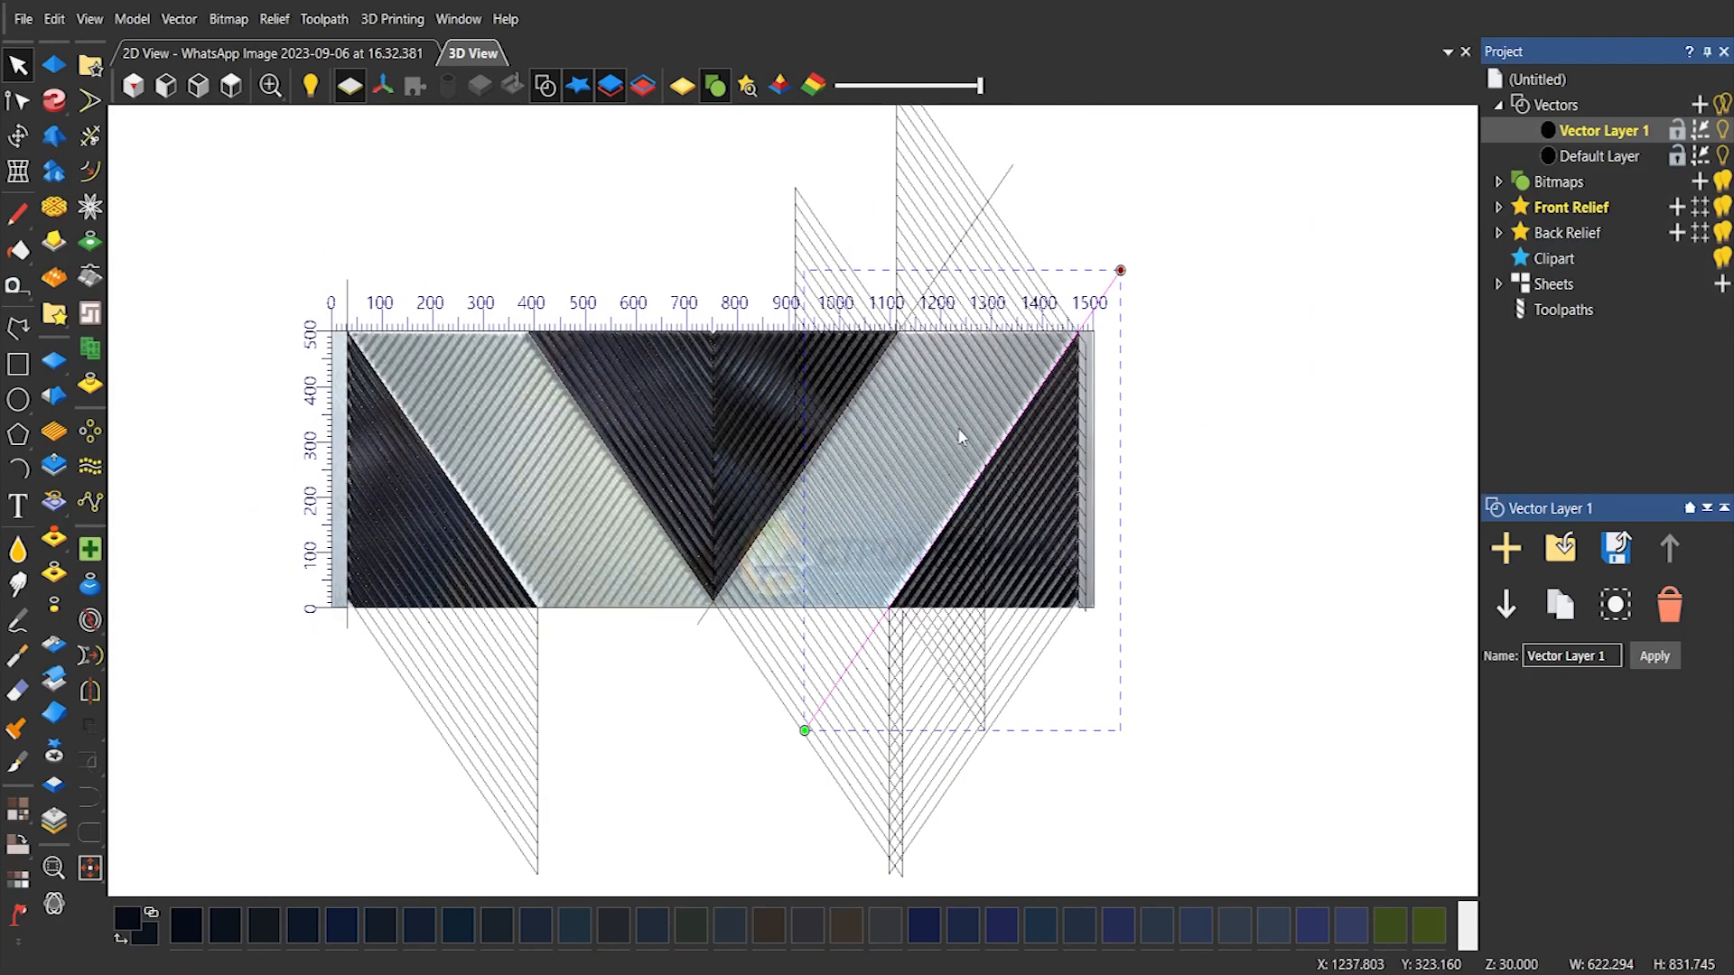
Trim the strips along the V's right-edge guide line and delete the parts lying inside the V
click(1317, 294)
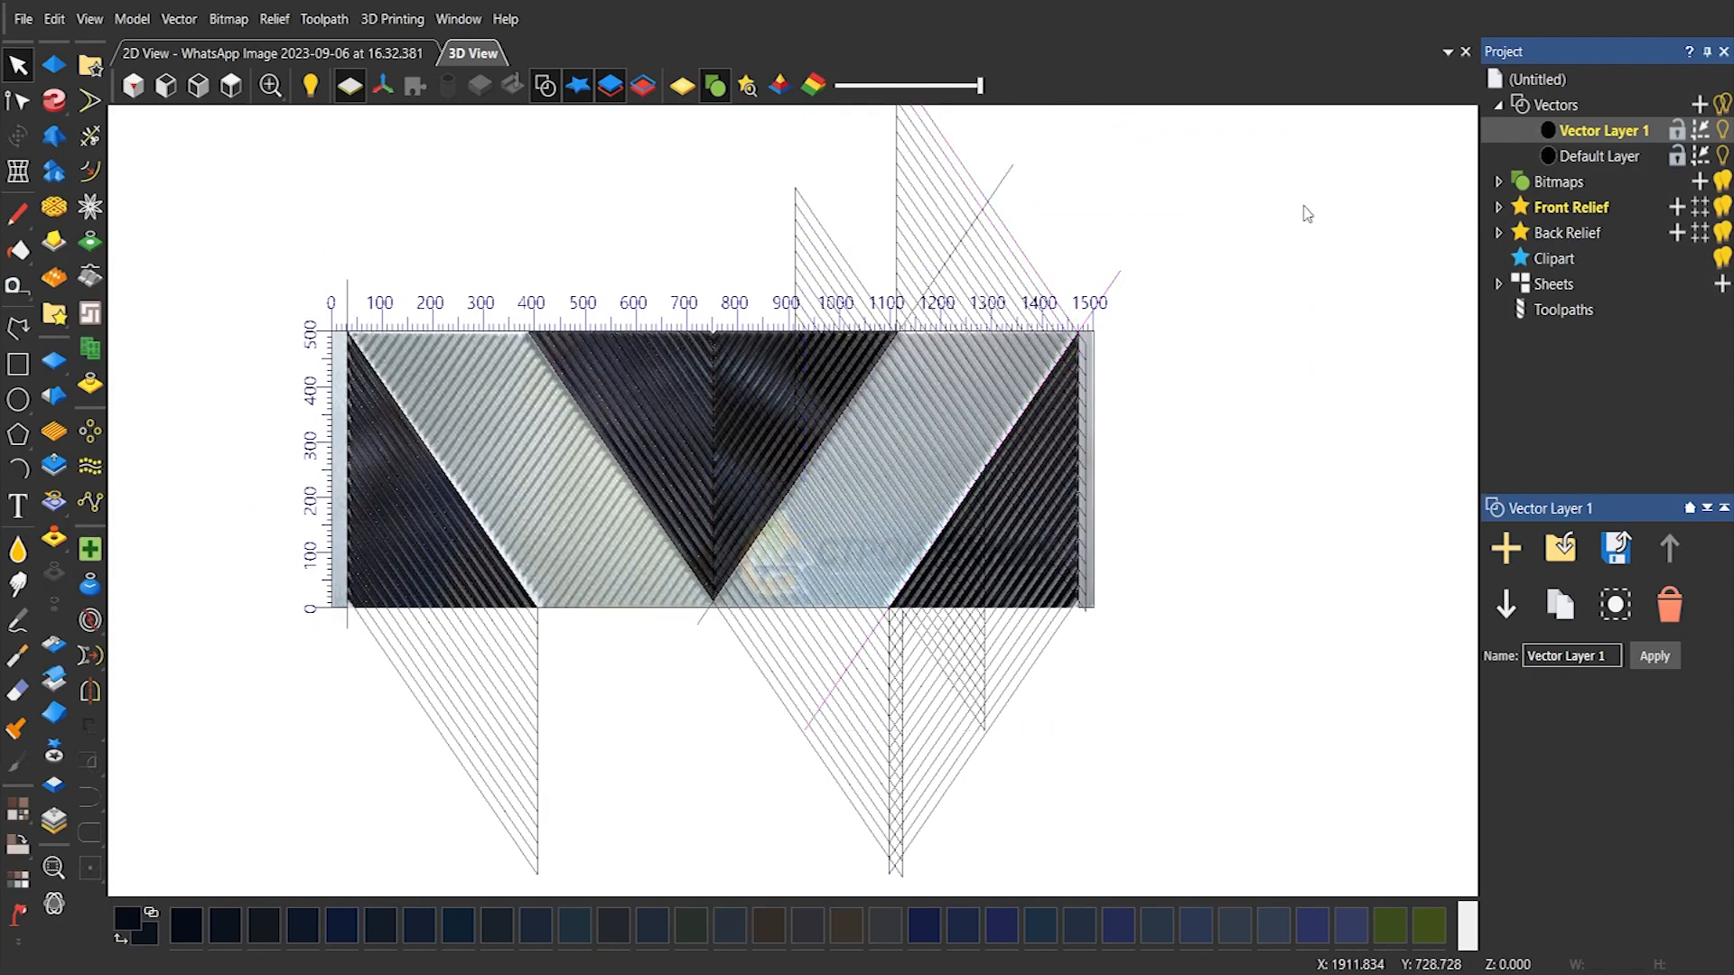
drag(1206, 171, 626, 848)
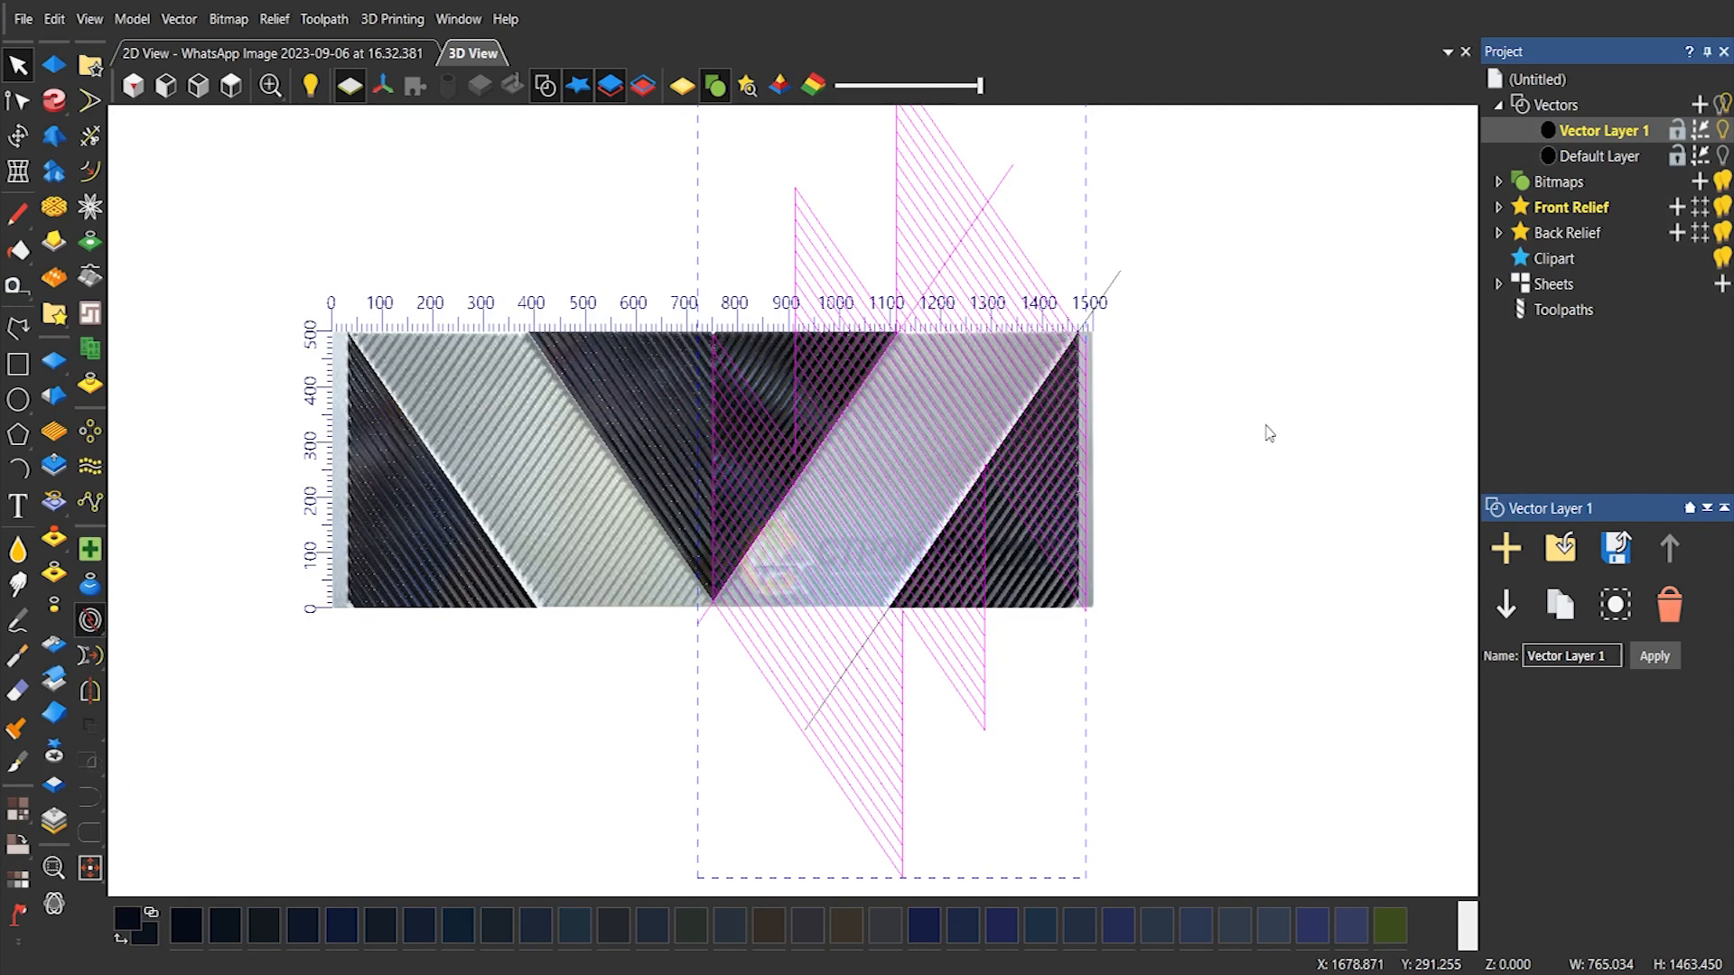
click(1413, 554)
click(1020, 277)
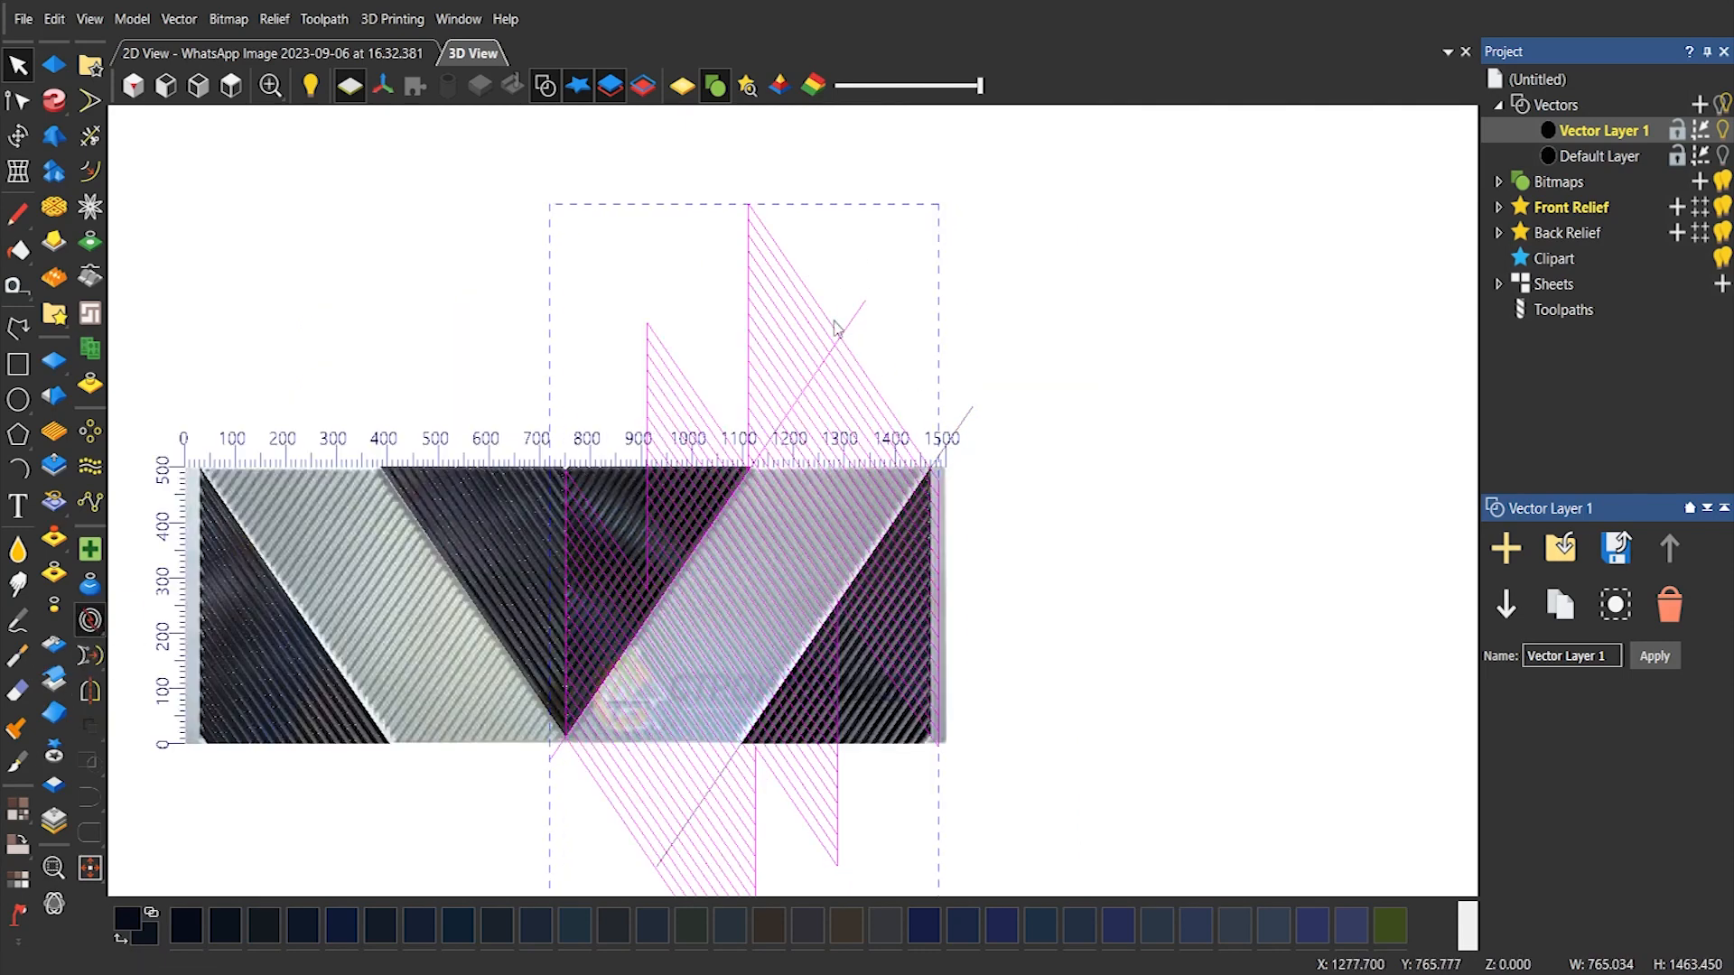
click(1412, 536)
click(809, 287)
key(Delete)
click(847, 359)
scroll(847, 359, up, 3)
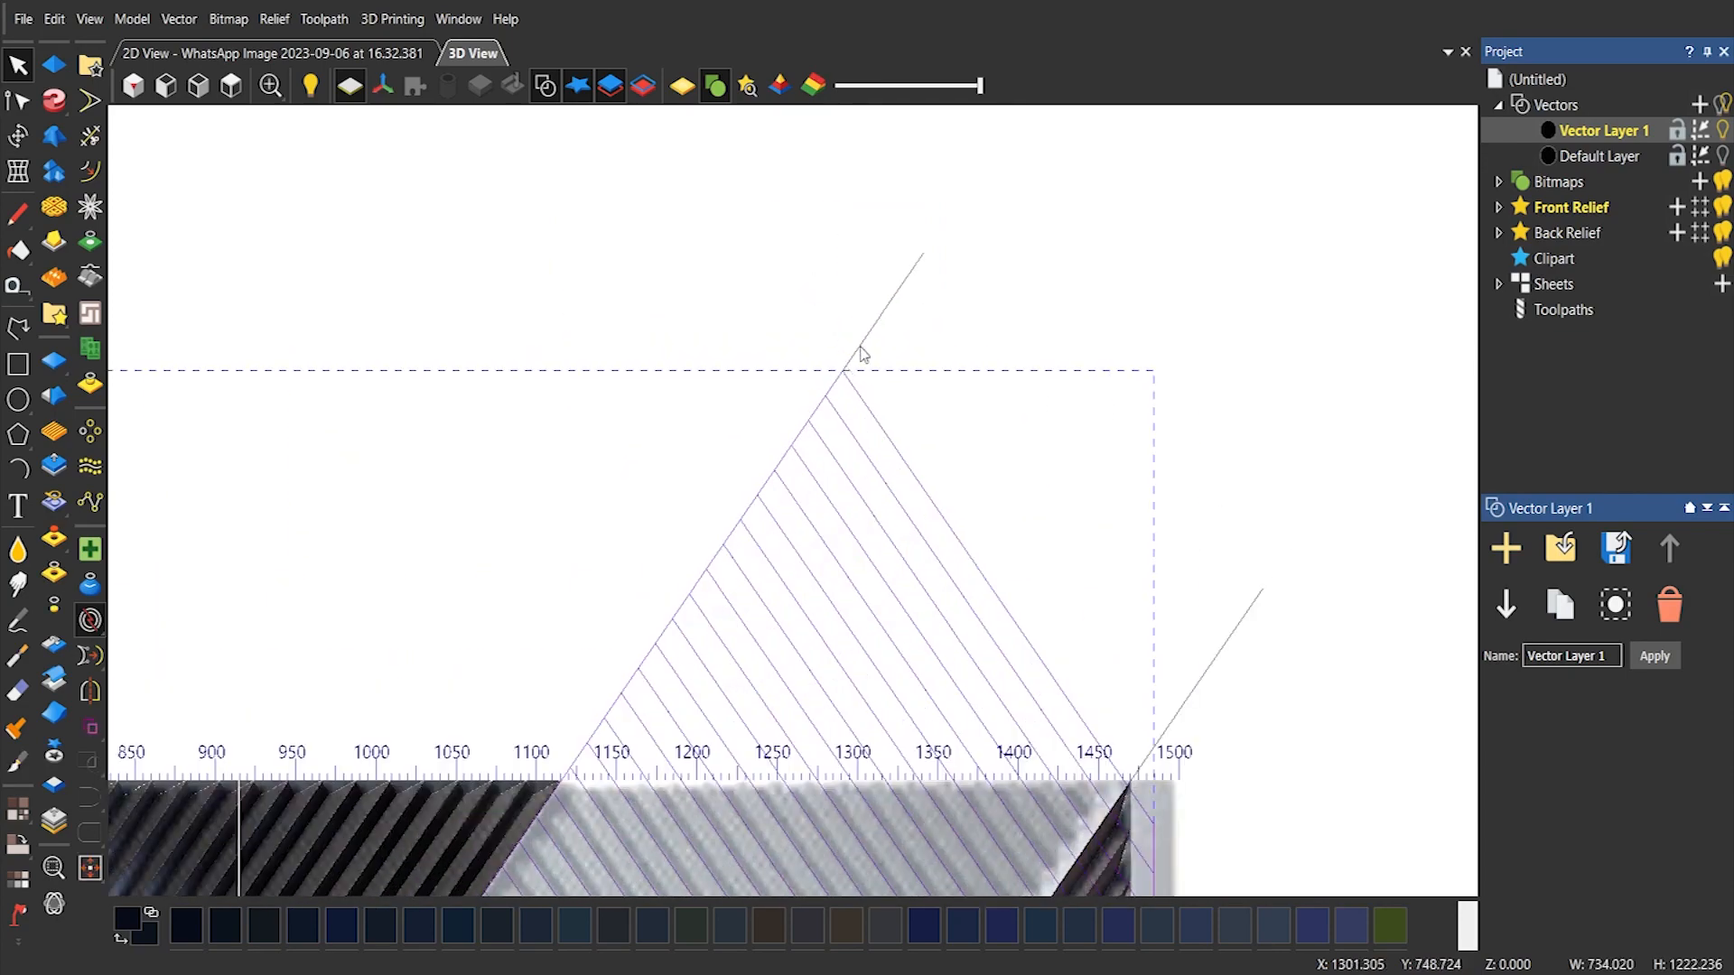
Ungroup the trimmed strips so that each one can be selected individually
mouse_move(862, 340)
mouse_down()
mouse_move(814, 314)
mouse_move(861, 411)
mouse_up()
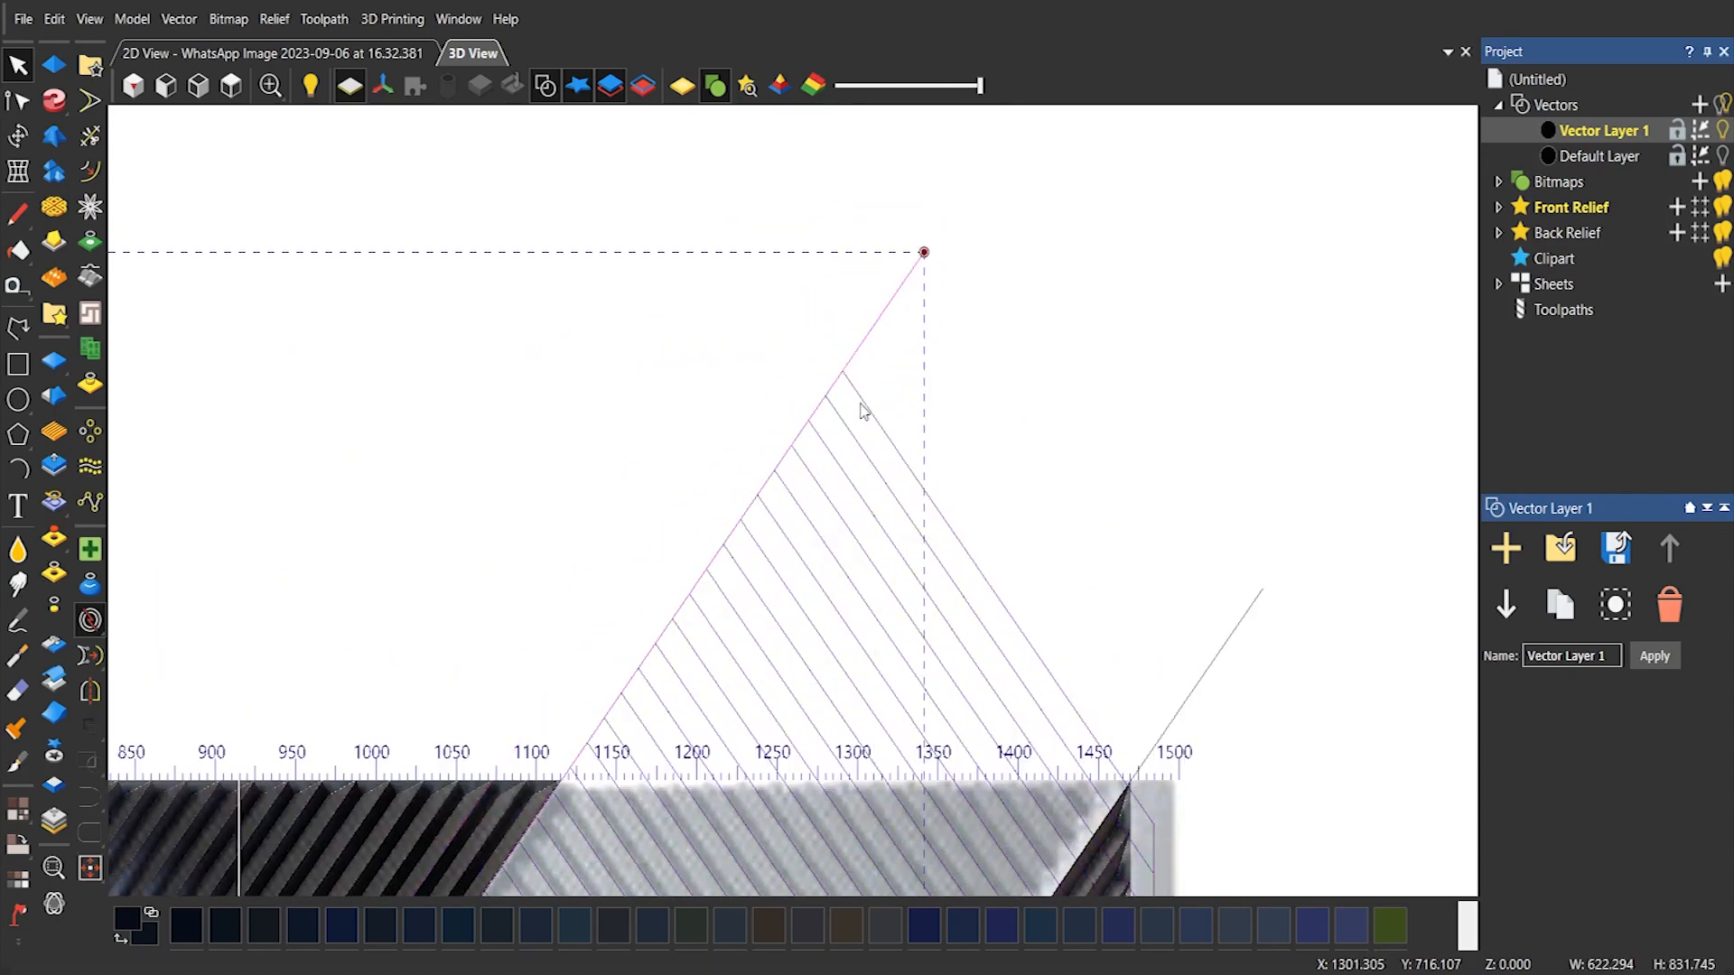
scroll(792, 502, down, 3)
click(87, 722)
click(755, 442)
click(835, 497)
scroll(831, 531, up, 4)
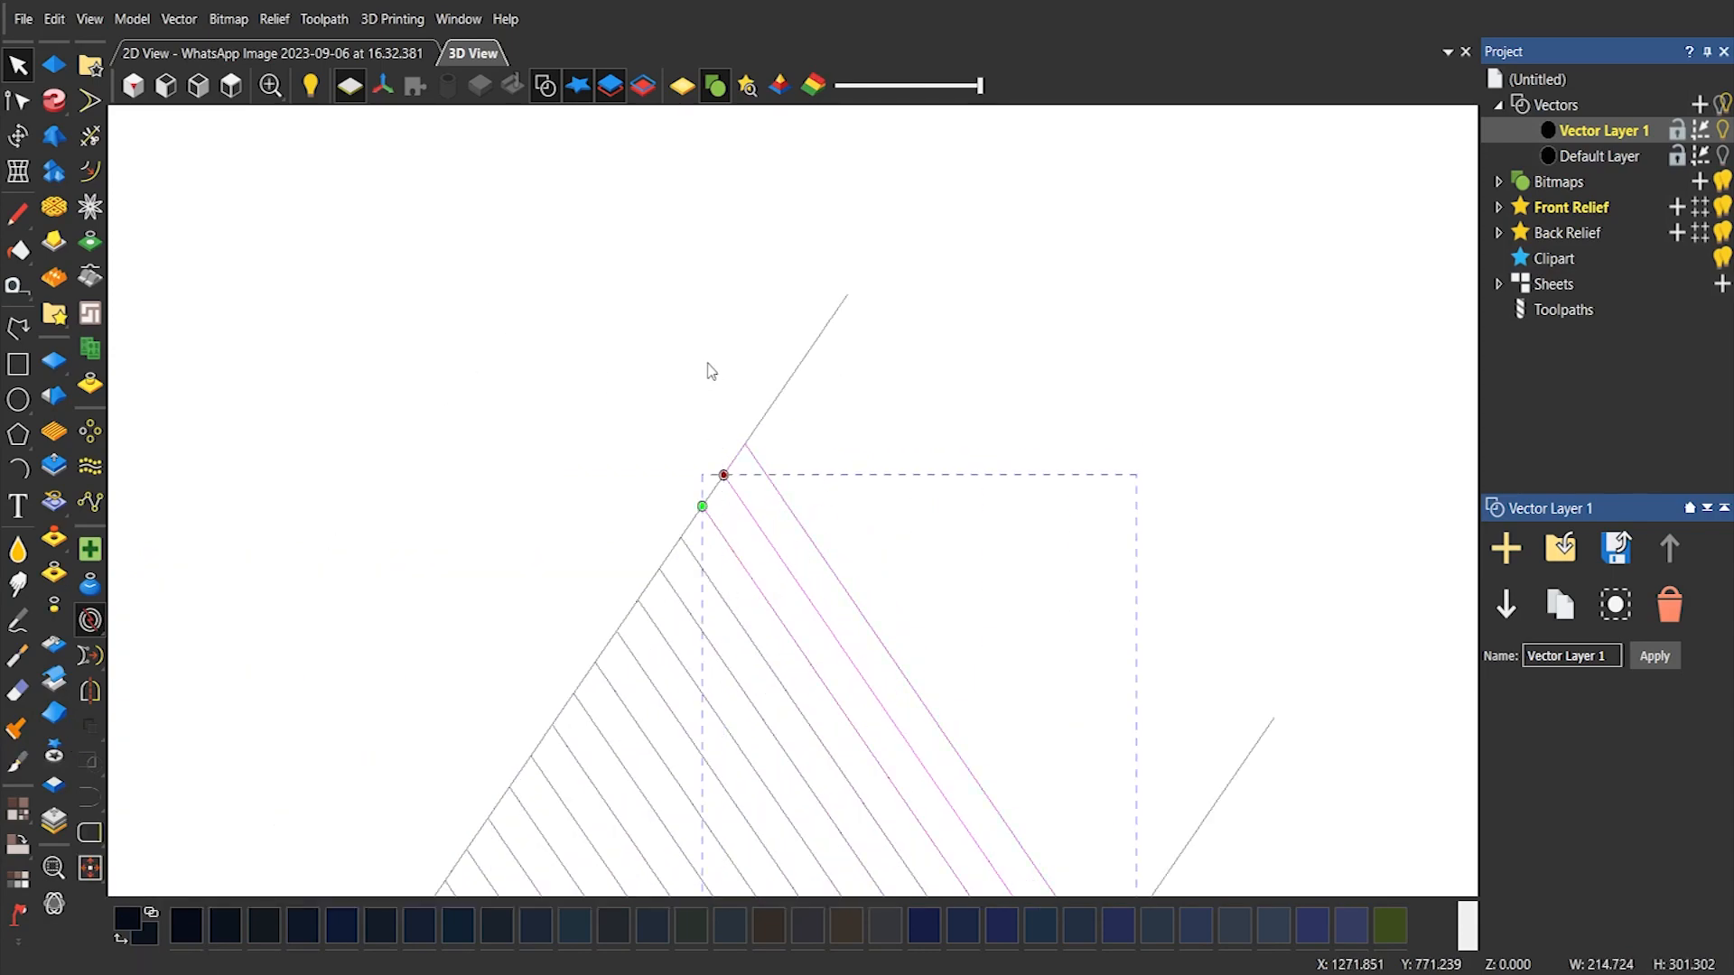
Close the open trimmed ends of the uppermost strips, and select the remaining strips down the band
scroll(786, 501, down, 2)
scroll(890, 688, up, 2)
scroll(787, 502, down, 1)
scroll(569, 217, up, 1)
click(629, 348)
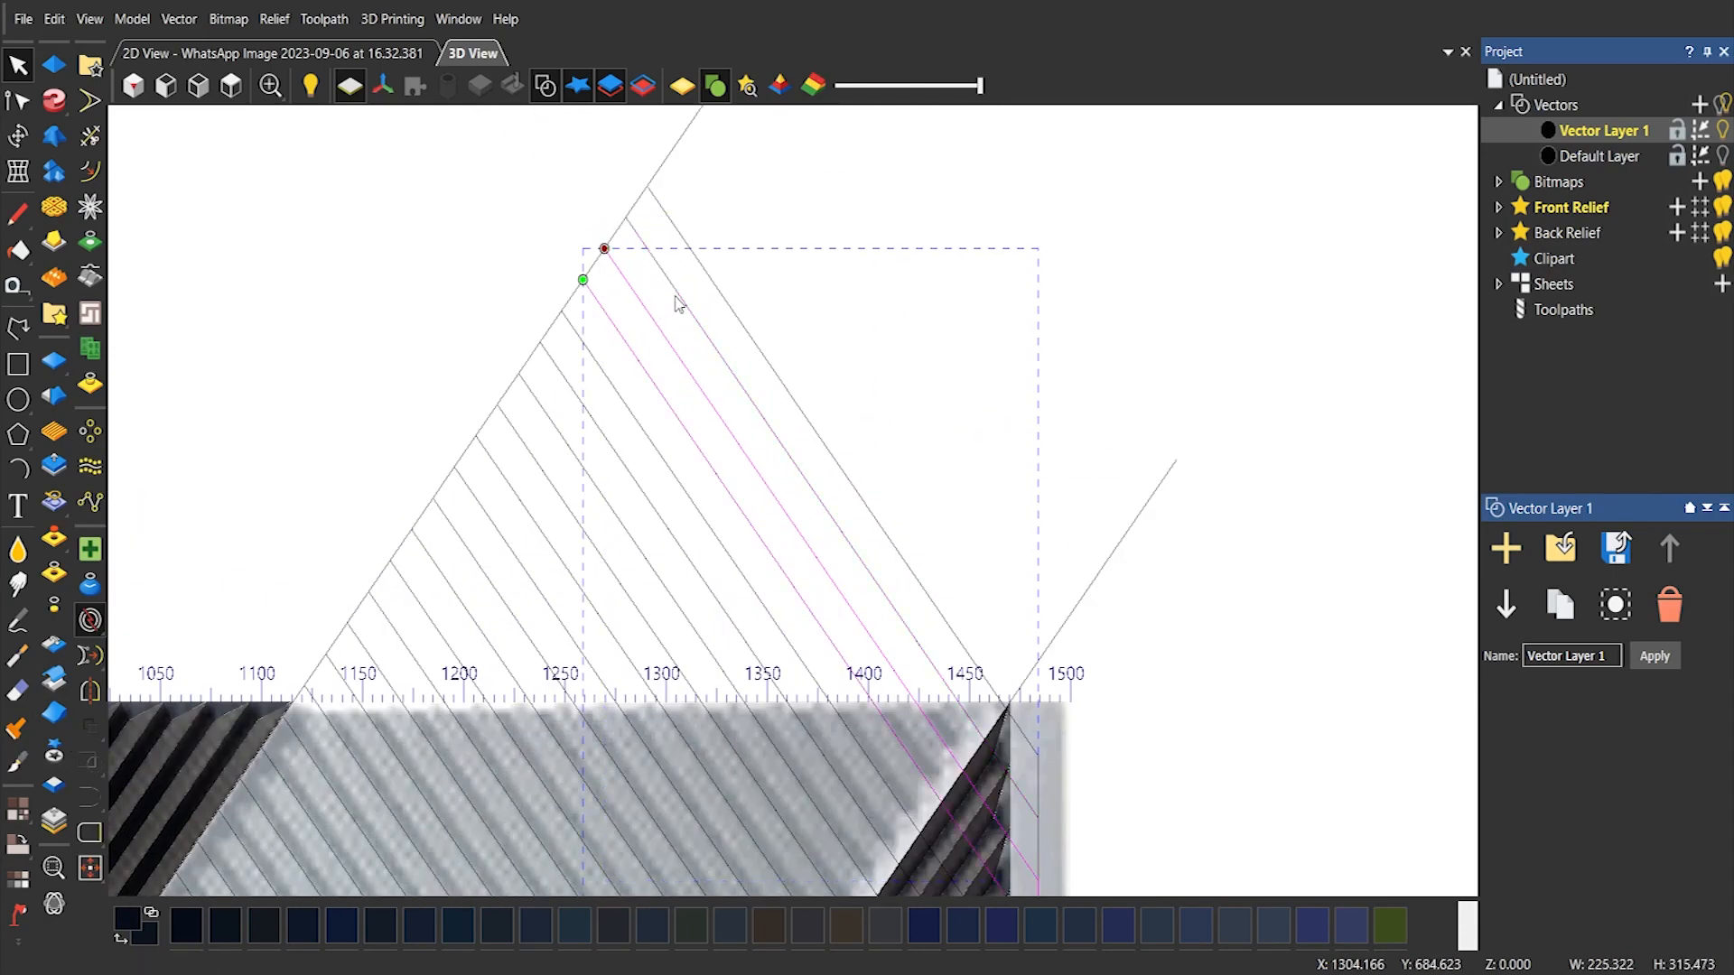
scroll(675, 296, down, 1)
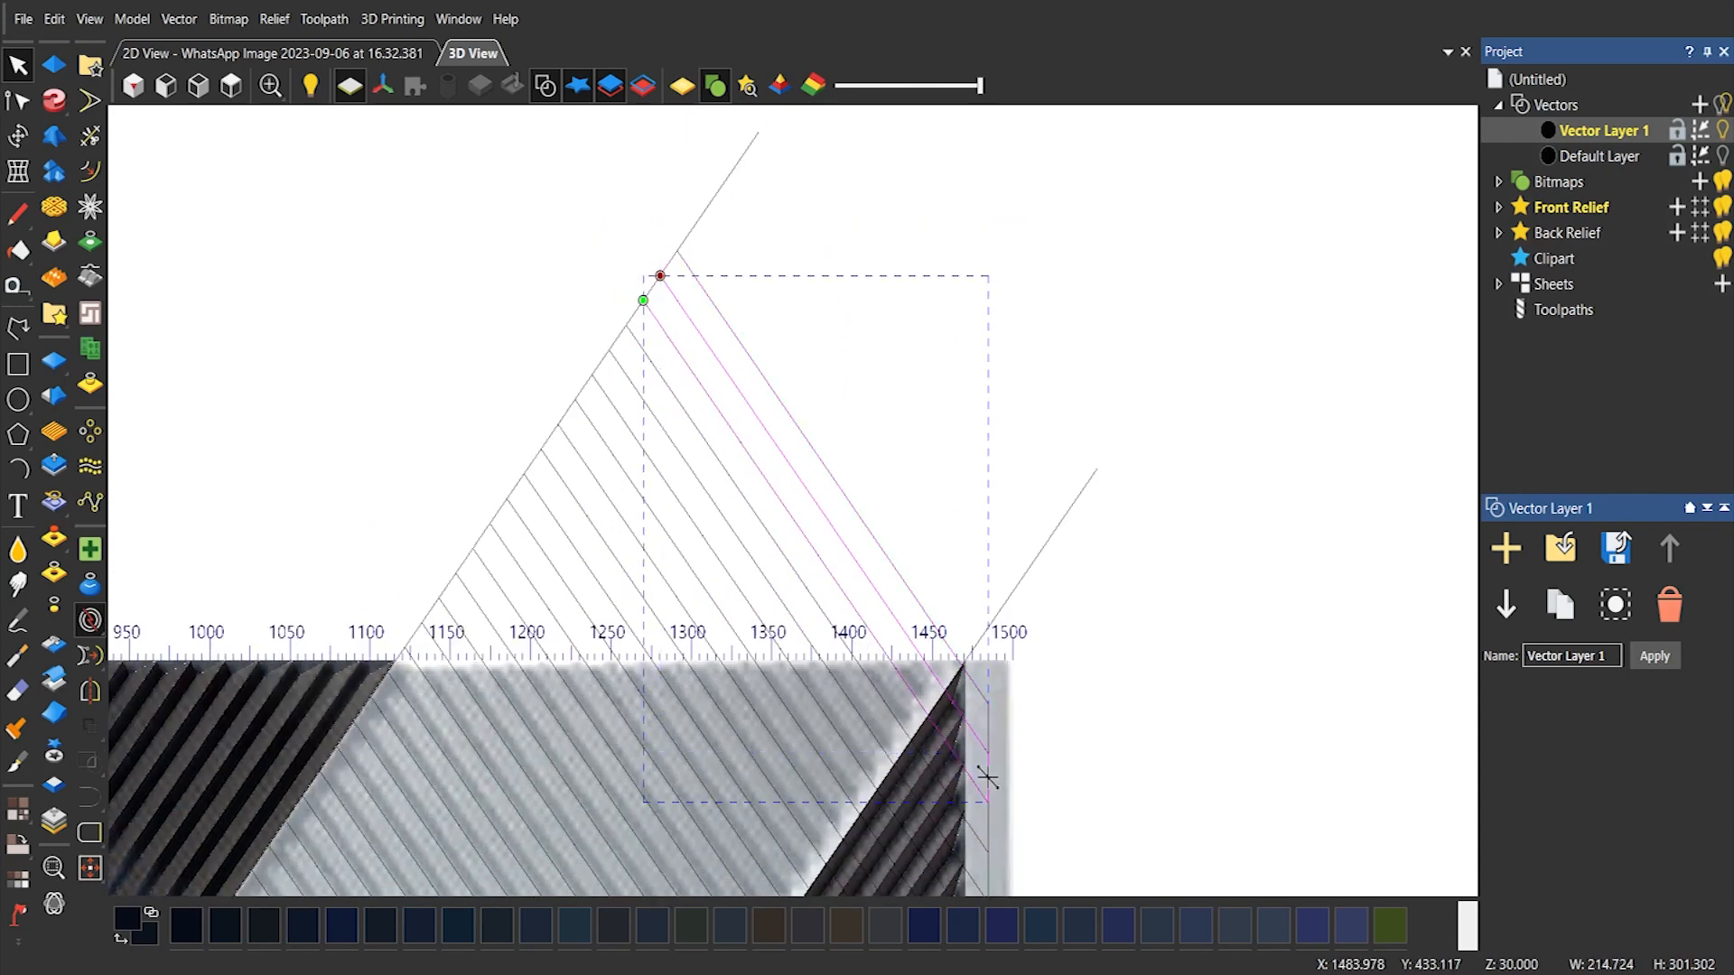
click(89, 832)
scroll(791, 501, down, 6)
mouse_move(748, 434)
mouse_down()
mouse_move(395, 780)
mouse_move(553, 851)
mouse_up()
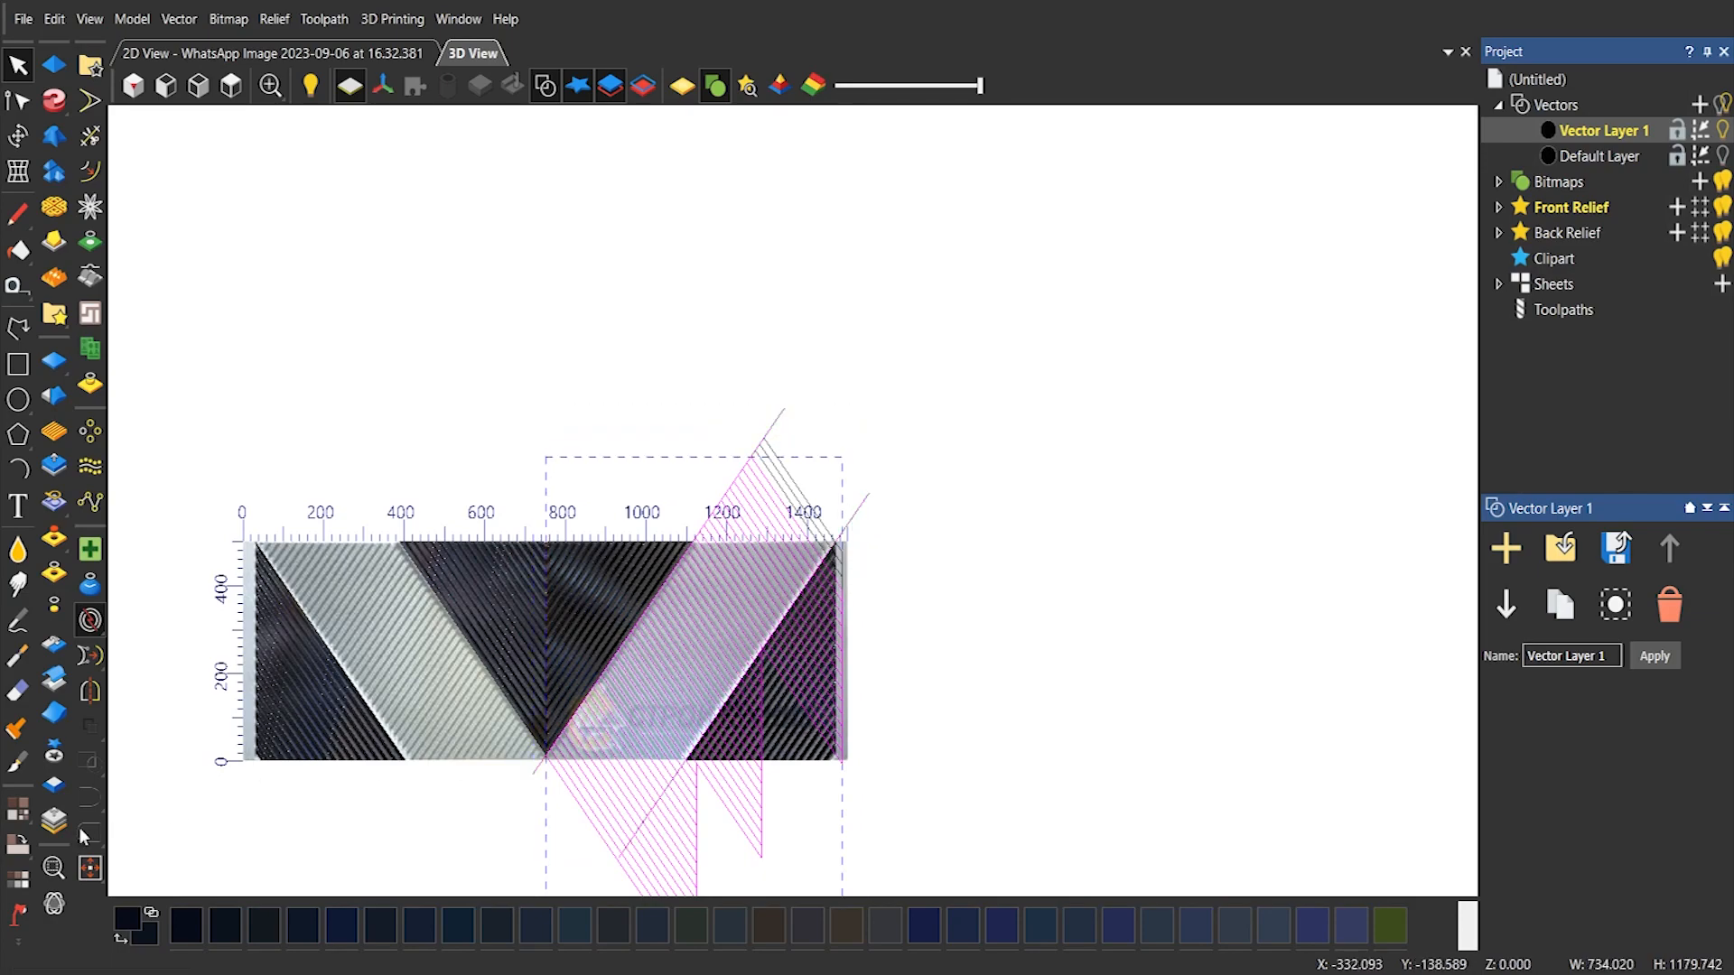
click(615, 758)
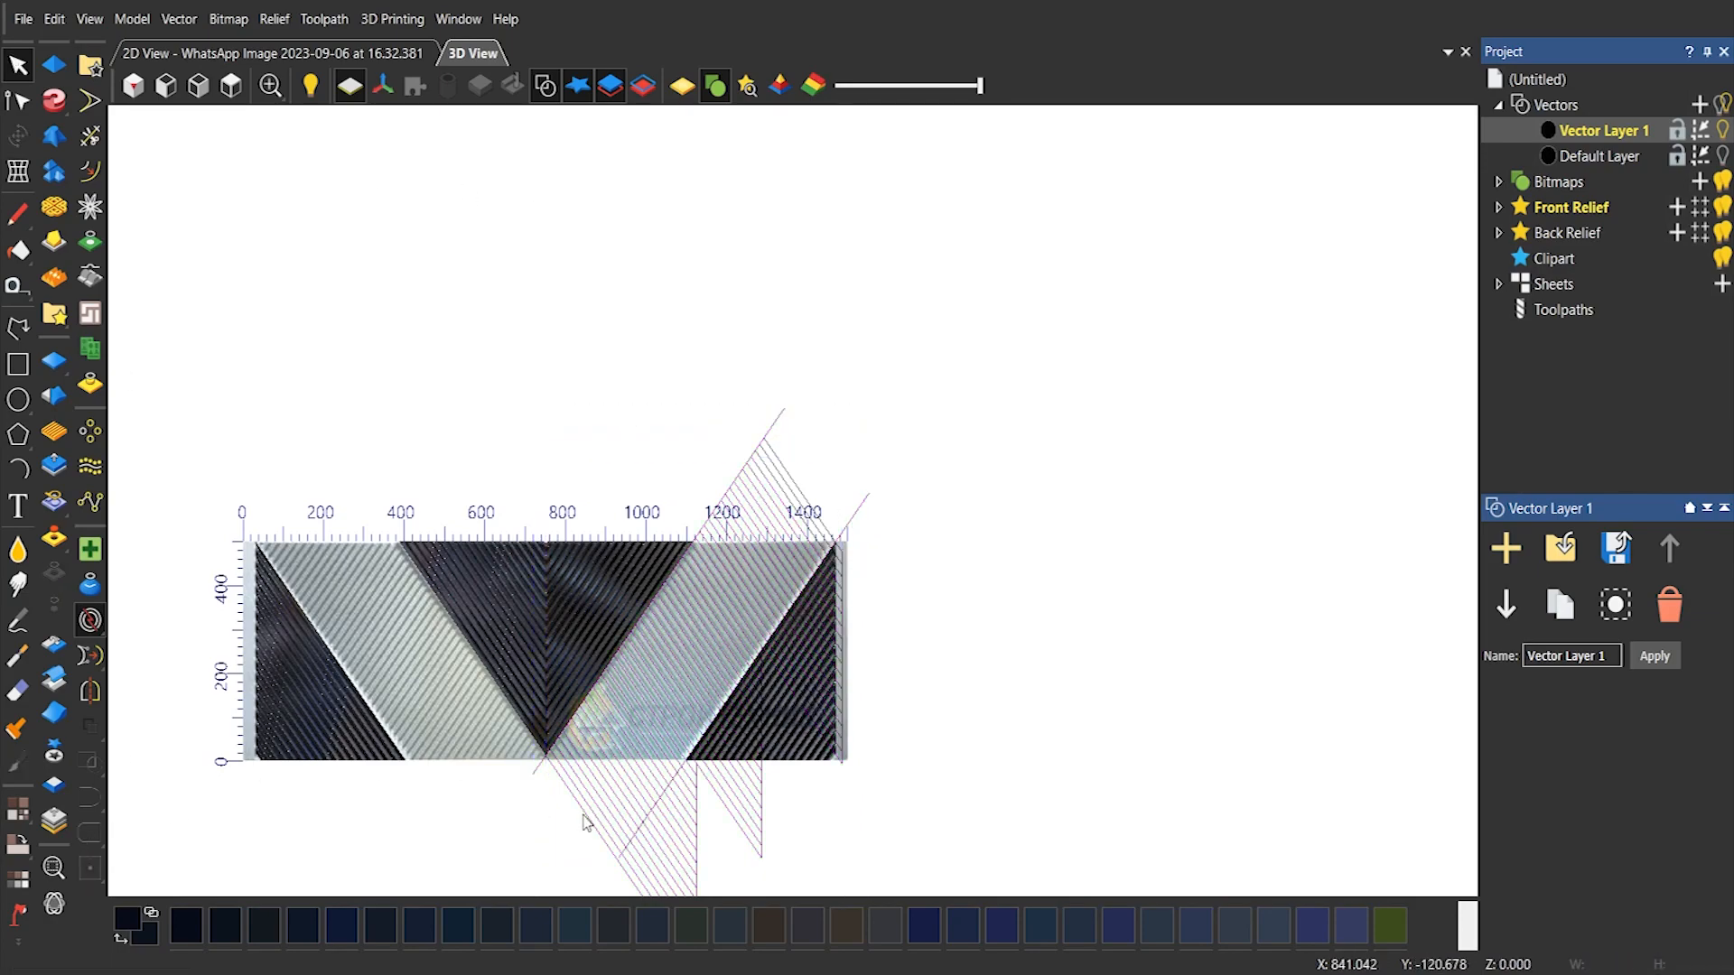
Check the individual strips at the V's tip for open ends
scroll(582, 822, up, 5)
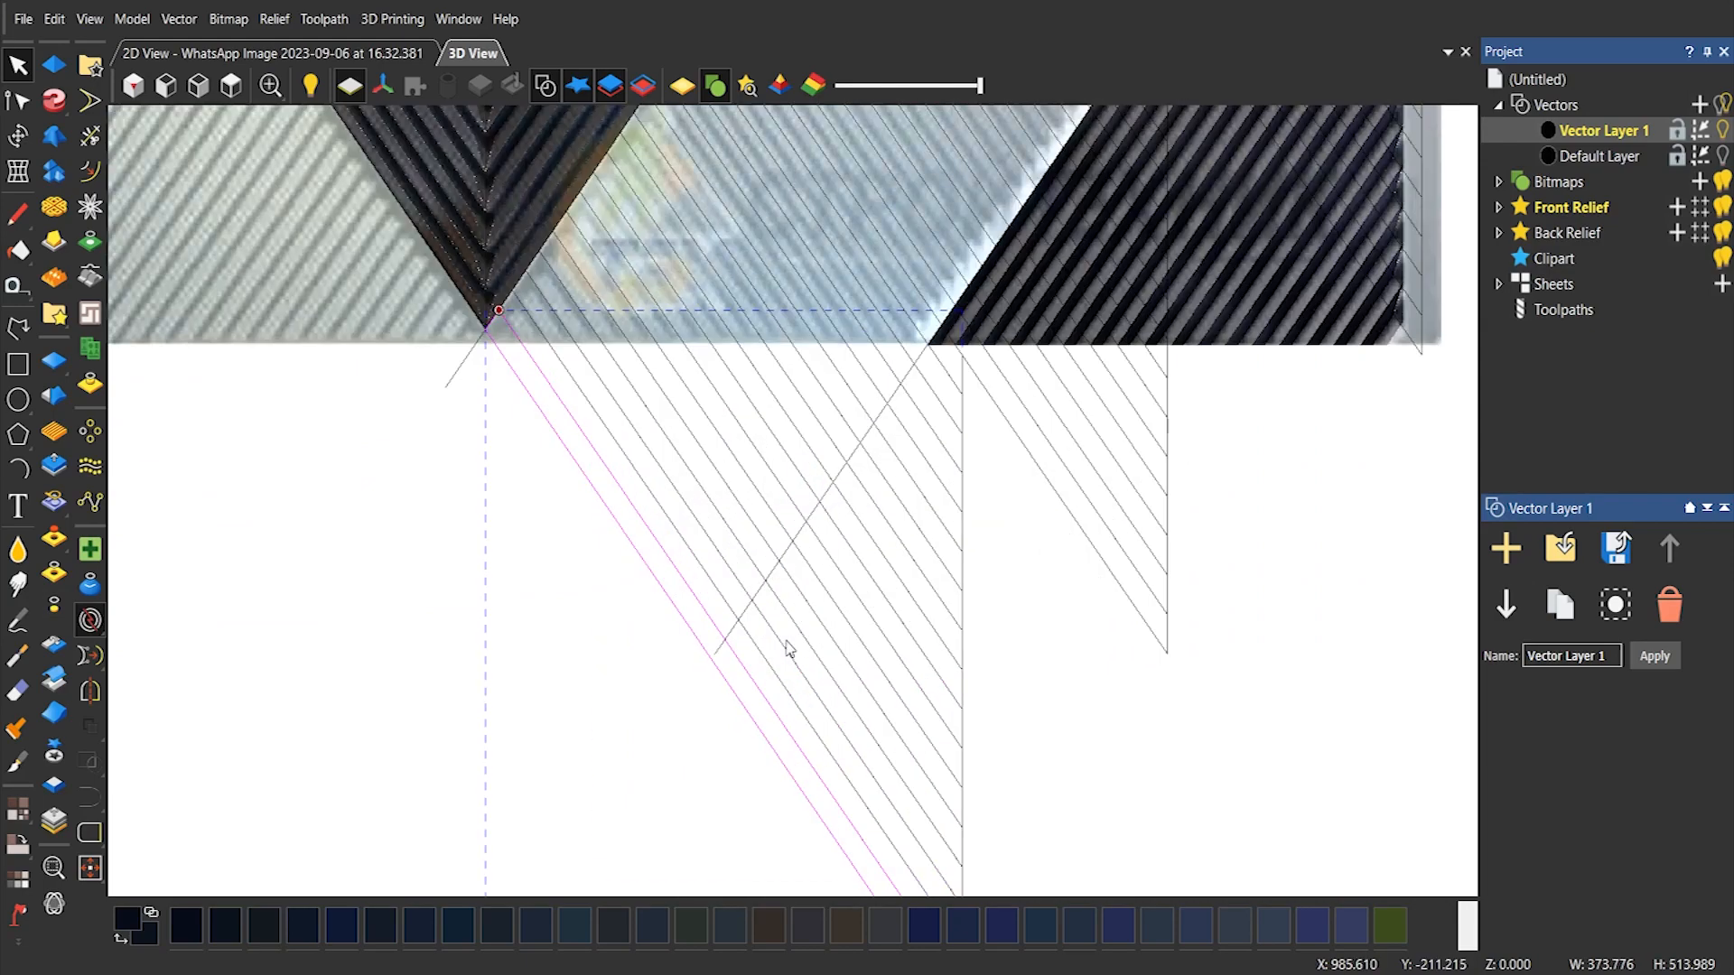
click(537, 338)
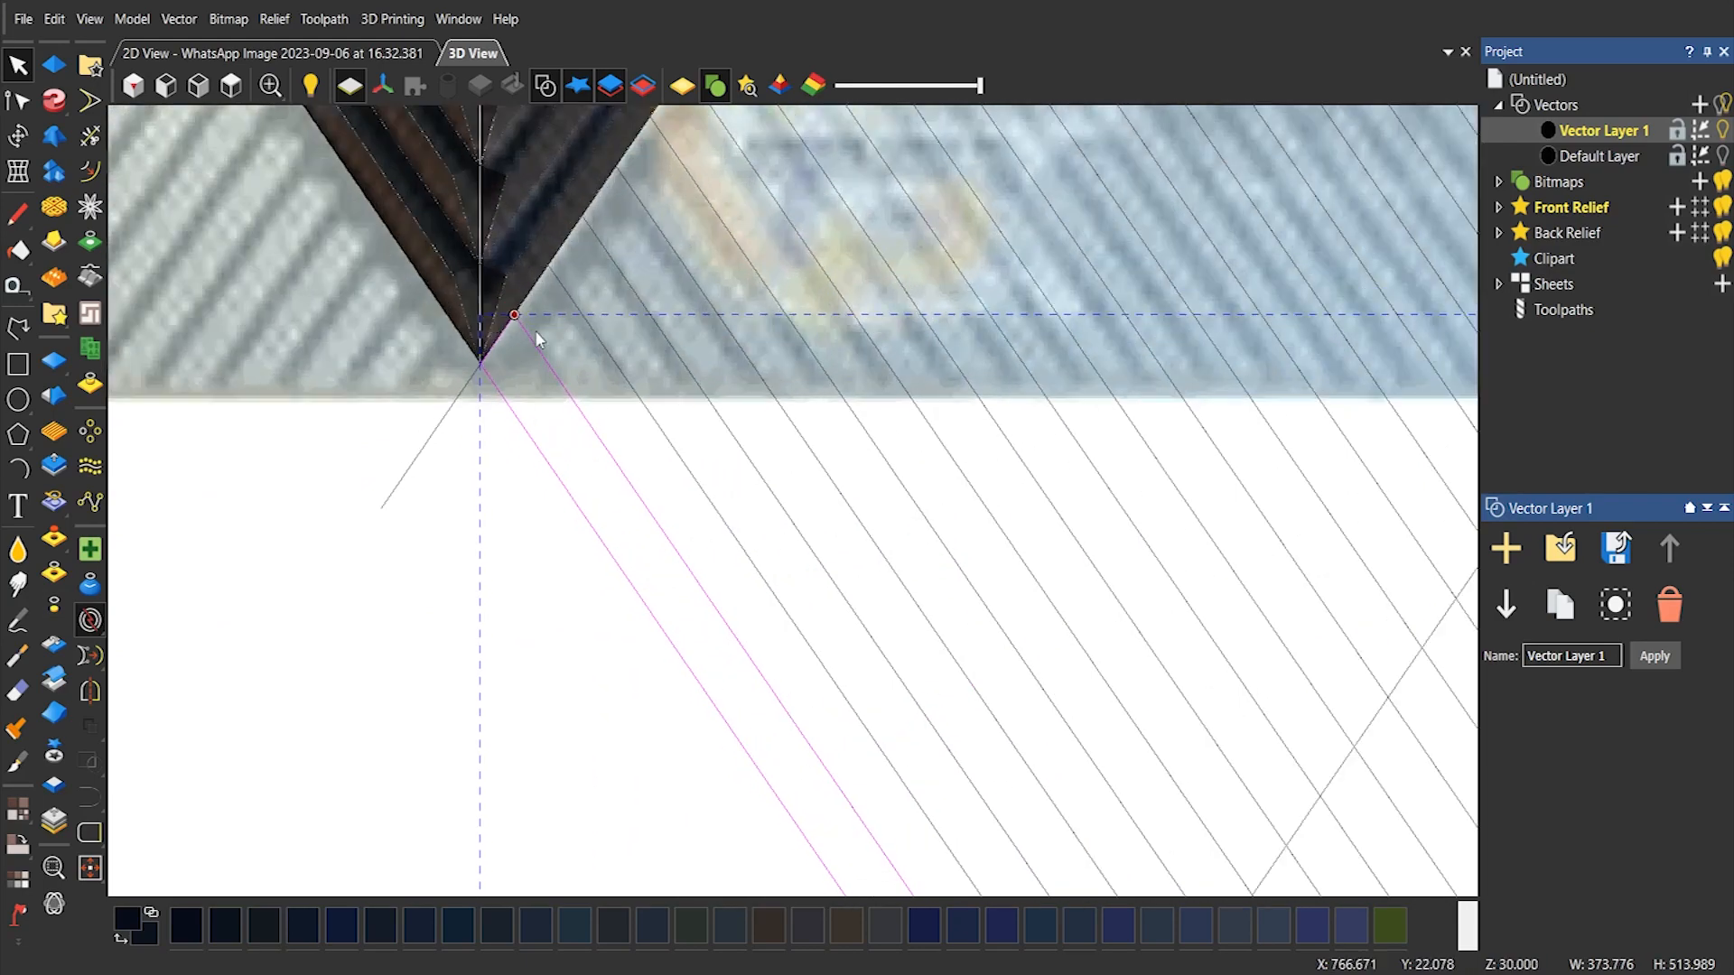
click(534, 296)
click(526, 304)
click(582, 407)
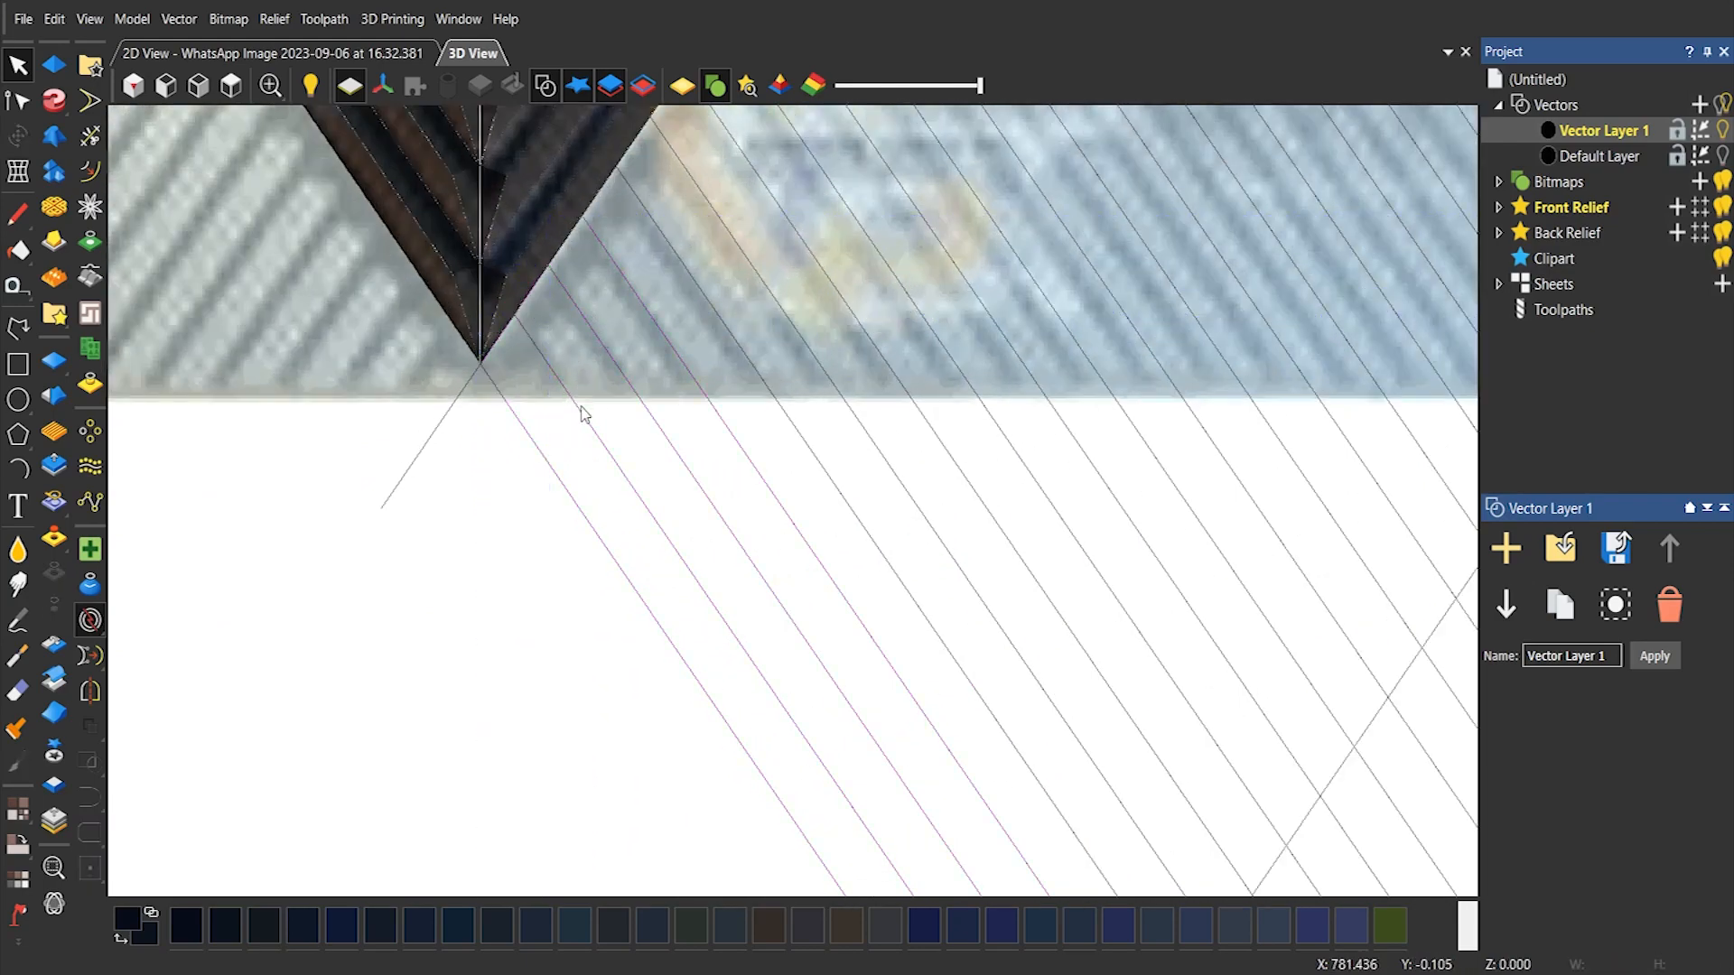
Delete the guide line along the V's right edge
drag(451, 413, 498, 501)
scroll(491, 496, down, 5)
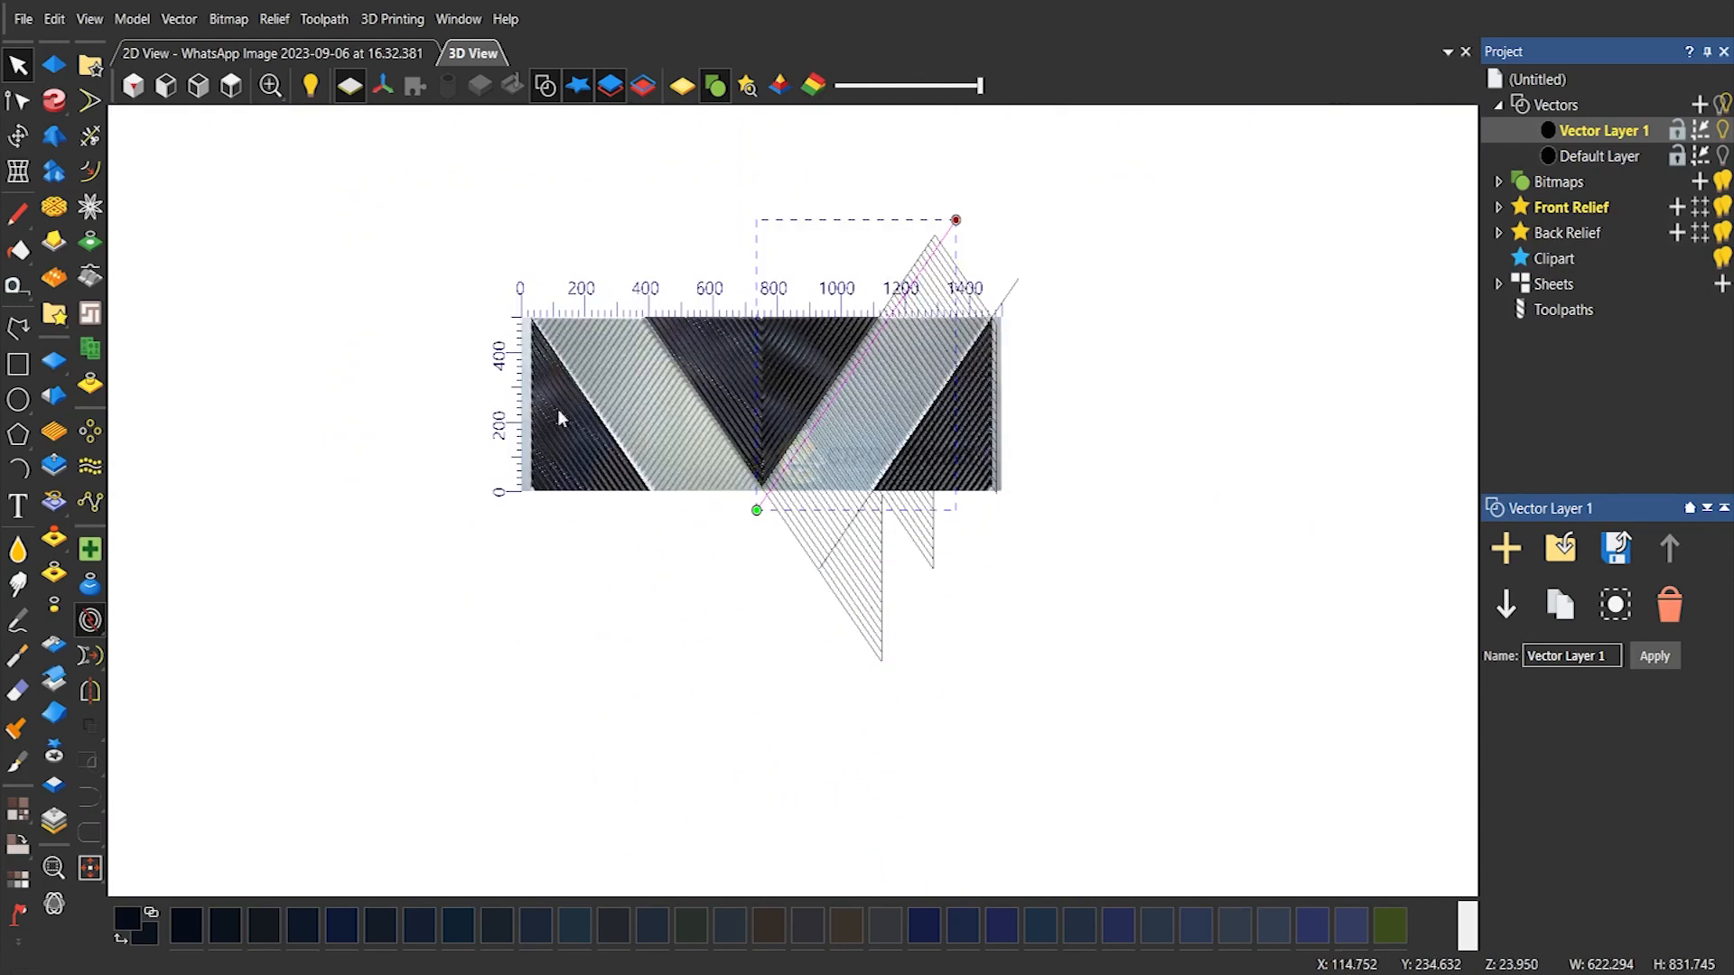
scroll(943, 231, up, 5)
click(878, 327)
click(881, 361)
click(889, 365)
scroll(737, 271, down, 4)
click(857, 441)
scroll(849, 440, up, 5)
Delete the leftover short line segments between the strips along the V's right edge
click(807, 363)
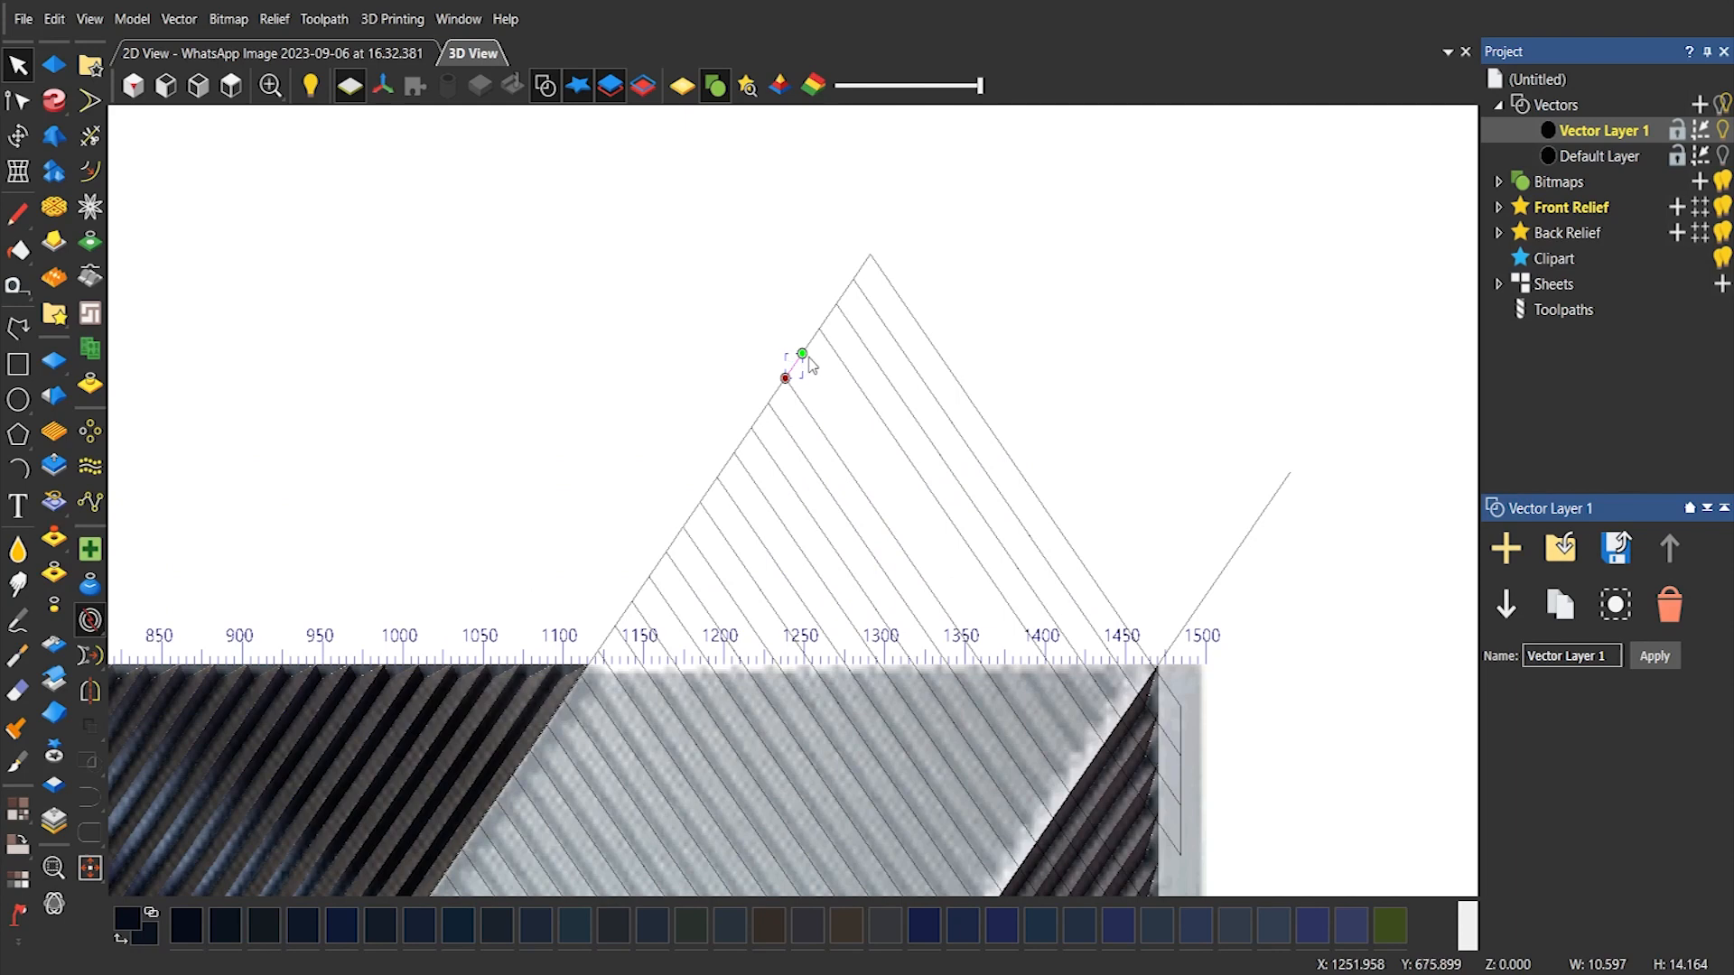
key(Delete)
click(802, 399)
mouse_move(852, 193)
mouse_down()
mouse_move(685, 382)
mouse_move(922, 438)
mouse_up()
scroll(668, 362, down, 4)
key(Delete)
drag(526, 434, 789, 645)
key(Delete)
Fade the reference image out completely so only the relief and vectors show
drag(487, 455, 737, 682)
drag(975, 86, 836, 86)
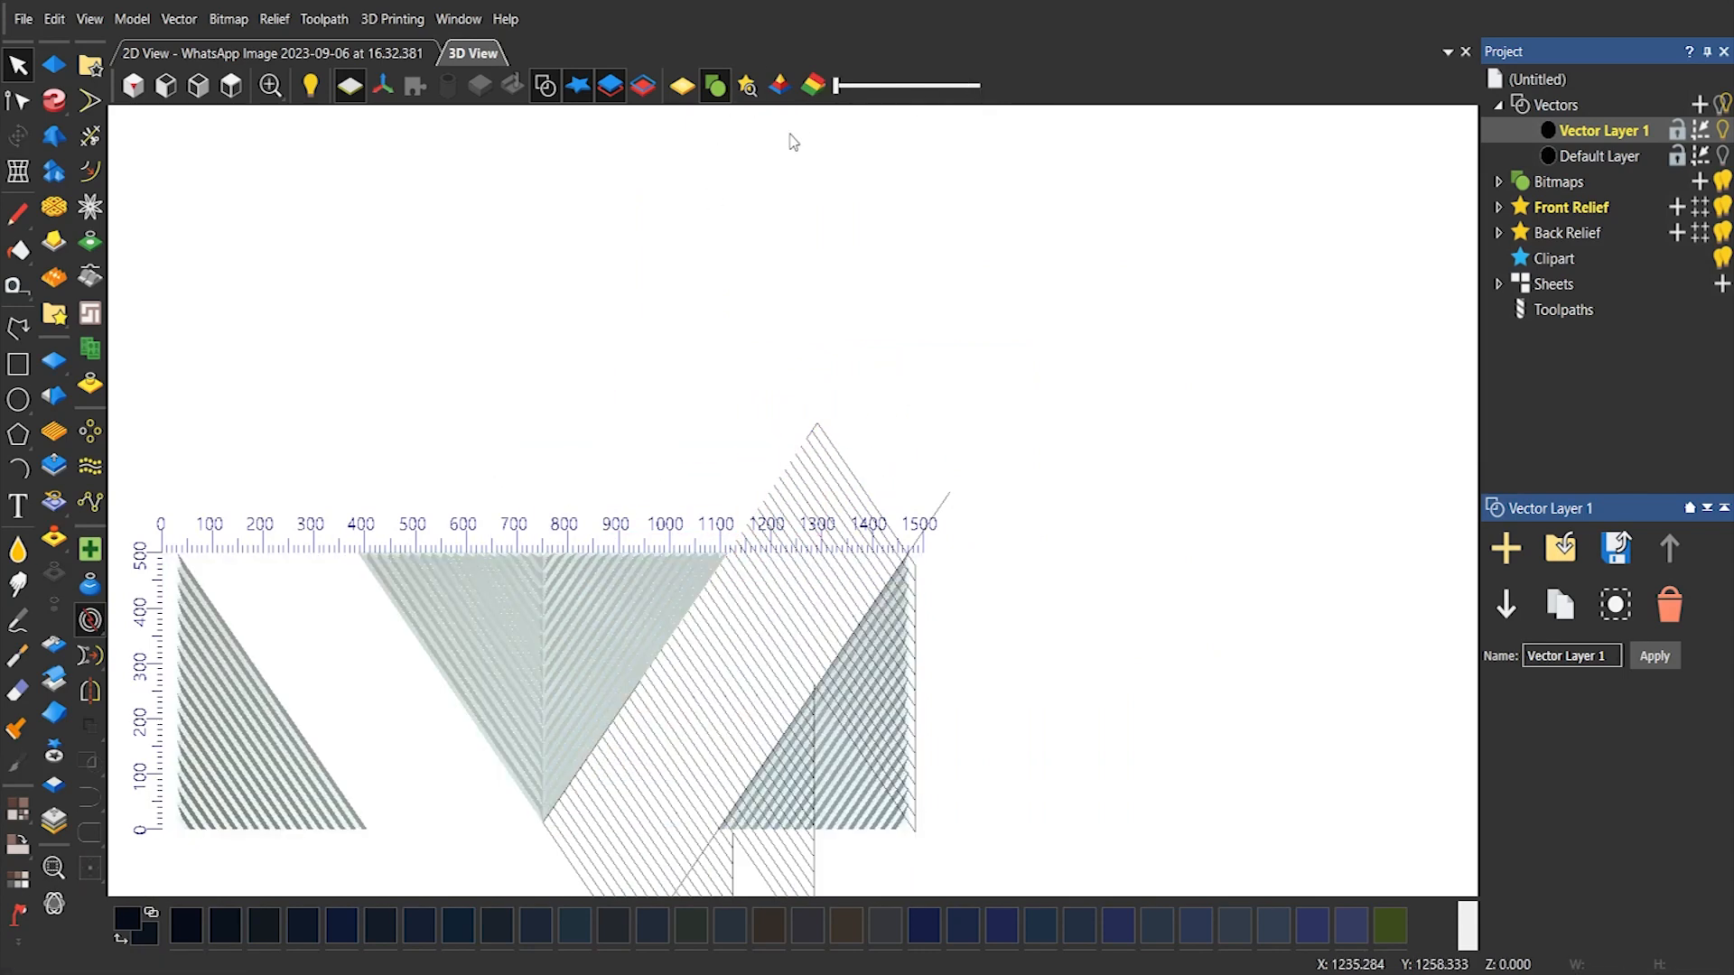
scroll(689, 708, up, 3)
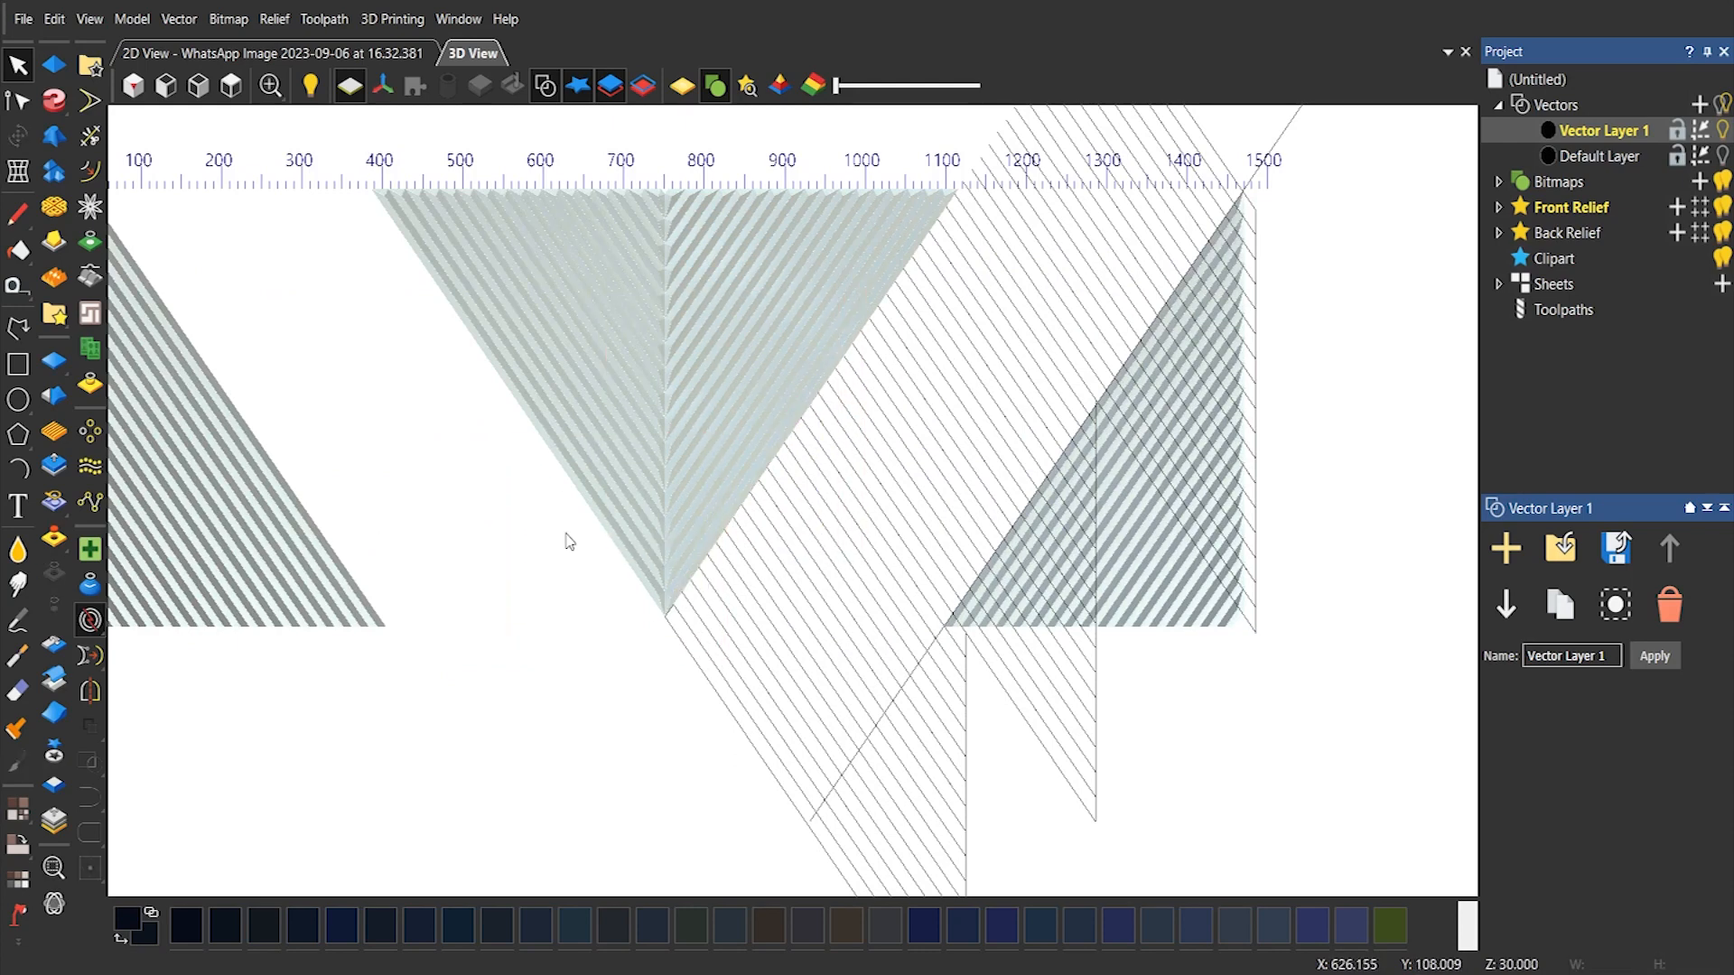
scroll(681, 555, down, 2)
Close the open trimmed ends of all the right band's strips and check a few of them individually
mouse_move(945, 217)
mouse_down()
mouse_move(849, 373)
mouse_move(869, 326)
mouse_move(693, 516)
mouse_up()
click(90, 832)
click(90, 832)
click(871, 560)
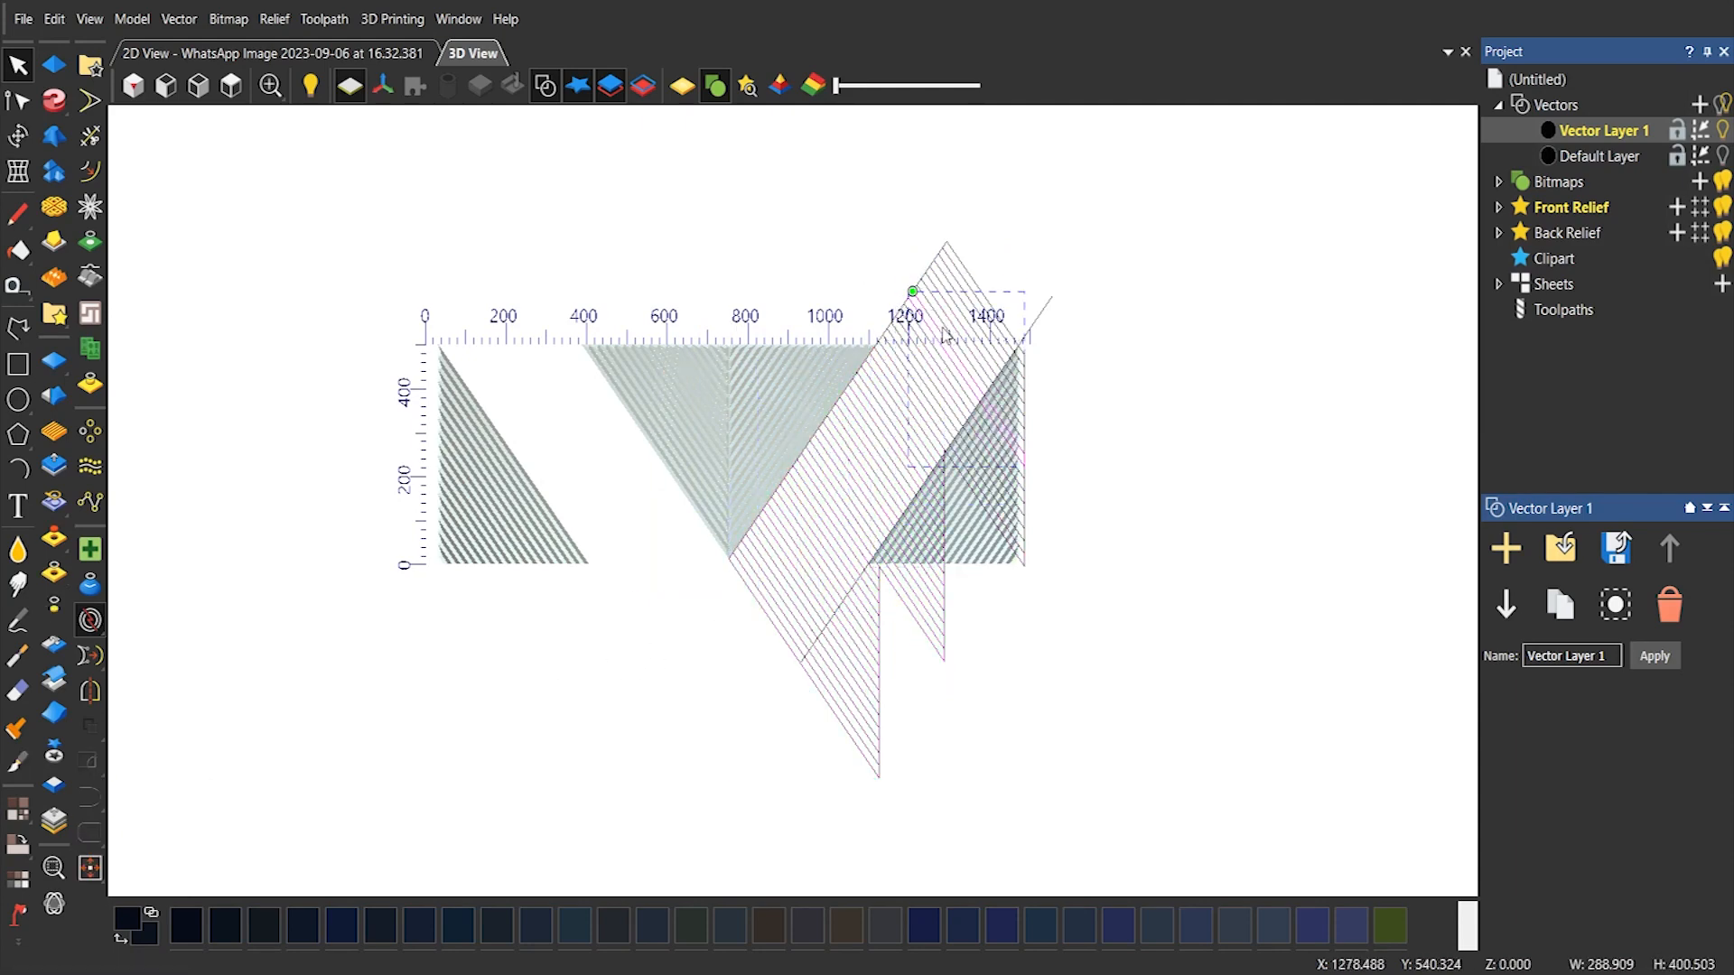
scroll(953, 330, up, 3)
click(874, 289)
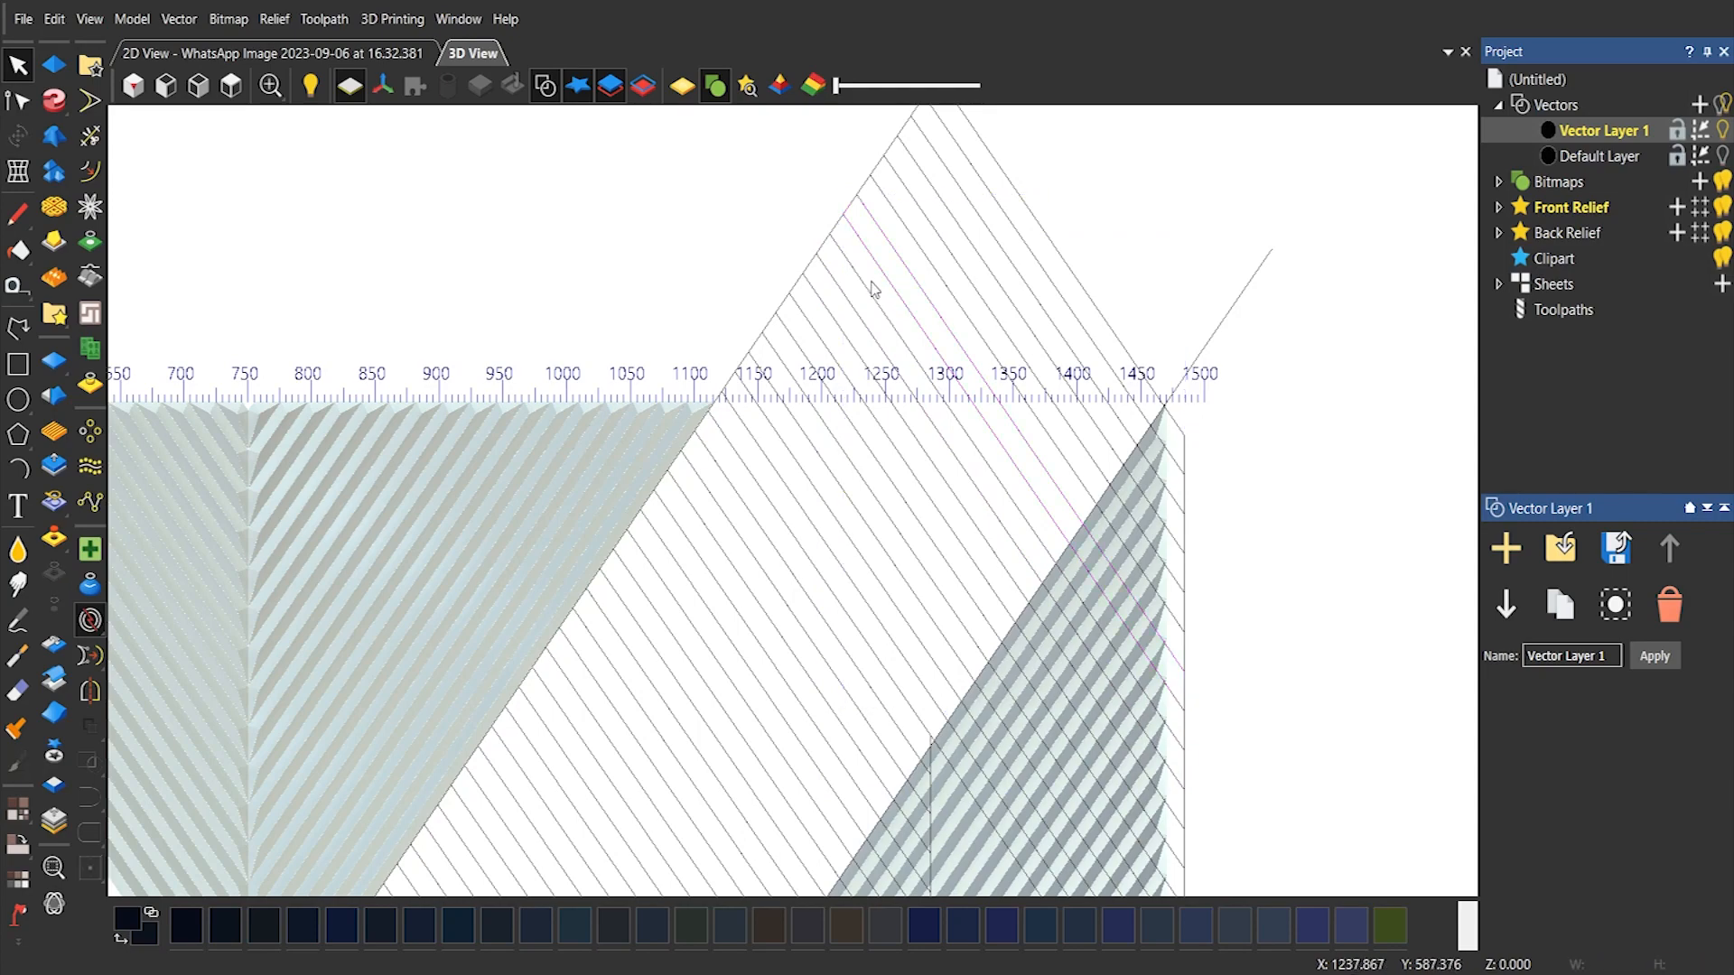
click(835, 233)
click(748, 217)
Select all the strips together with the guide line along the right triangle's slanted edge
scroll(791, 499, down, 8)
scroll(826, 596, up, 2)
click(827, 476)
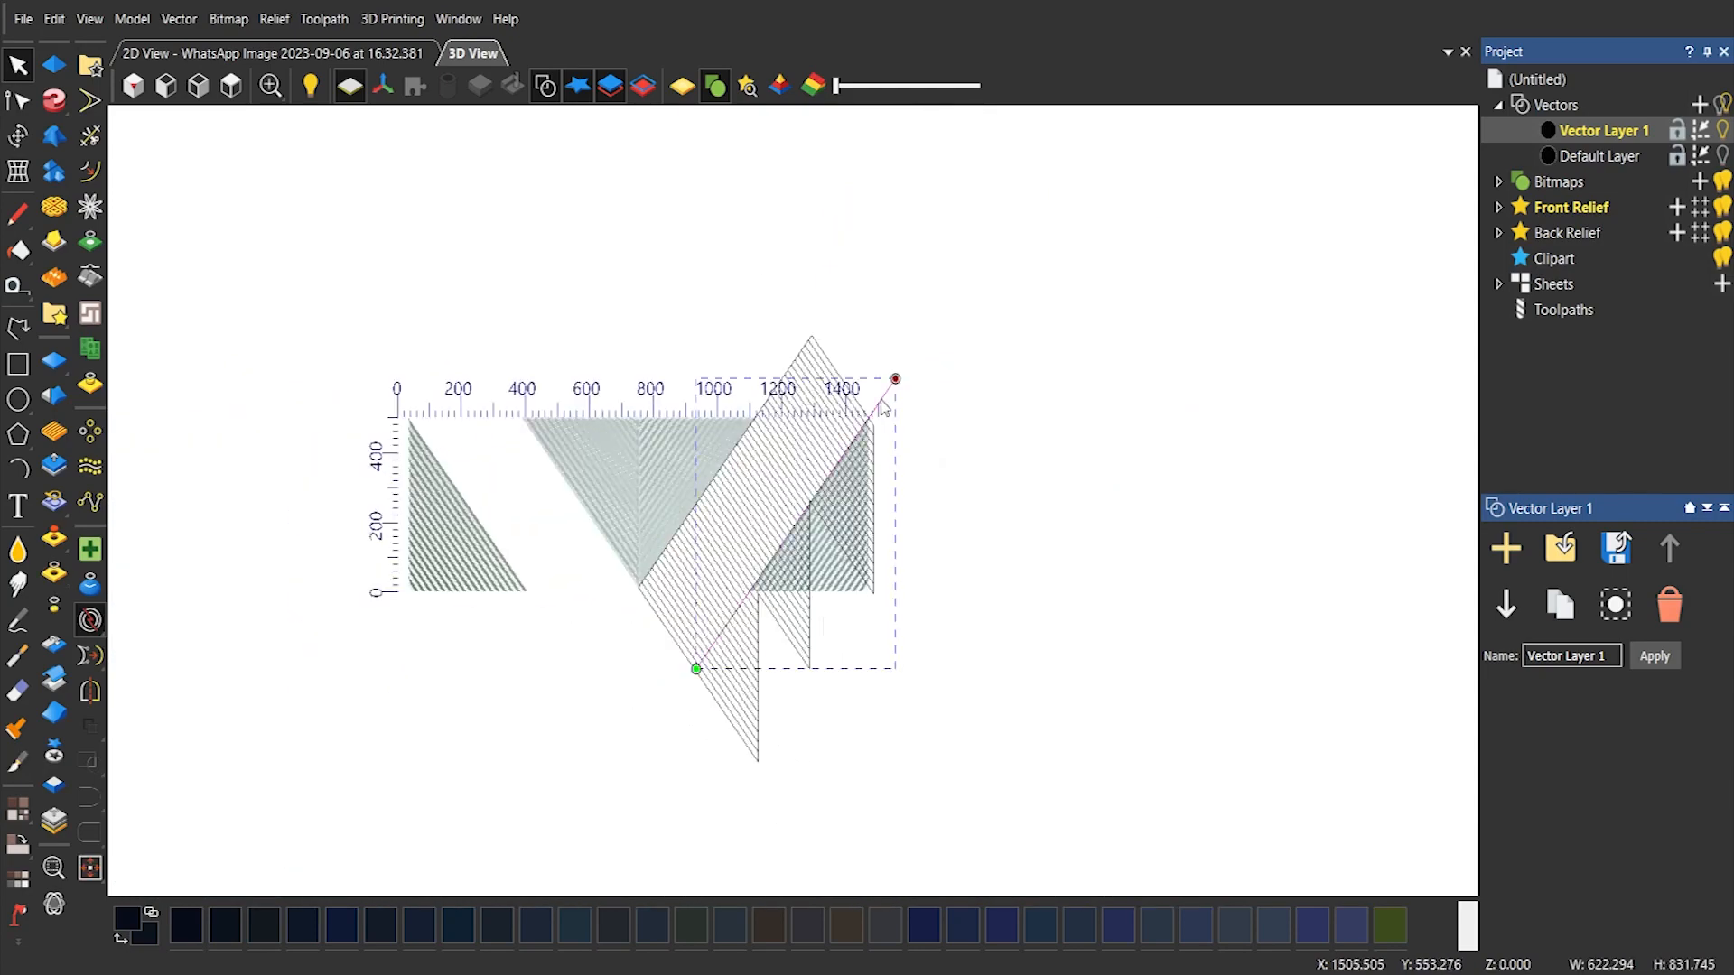
scroll(772, 607, up, 4)
scroll(790, 470, down, 1)
scroll(975, 199, up, 3)
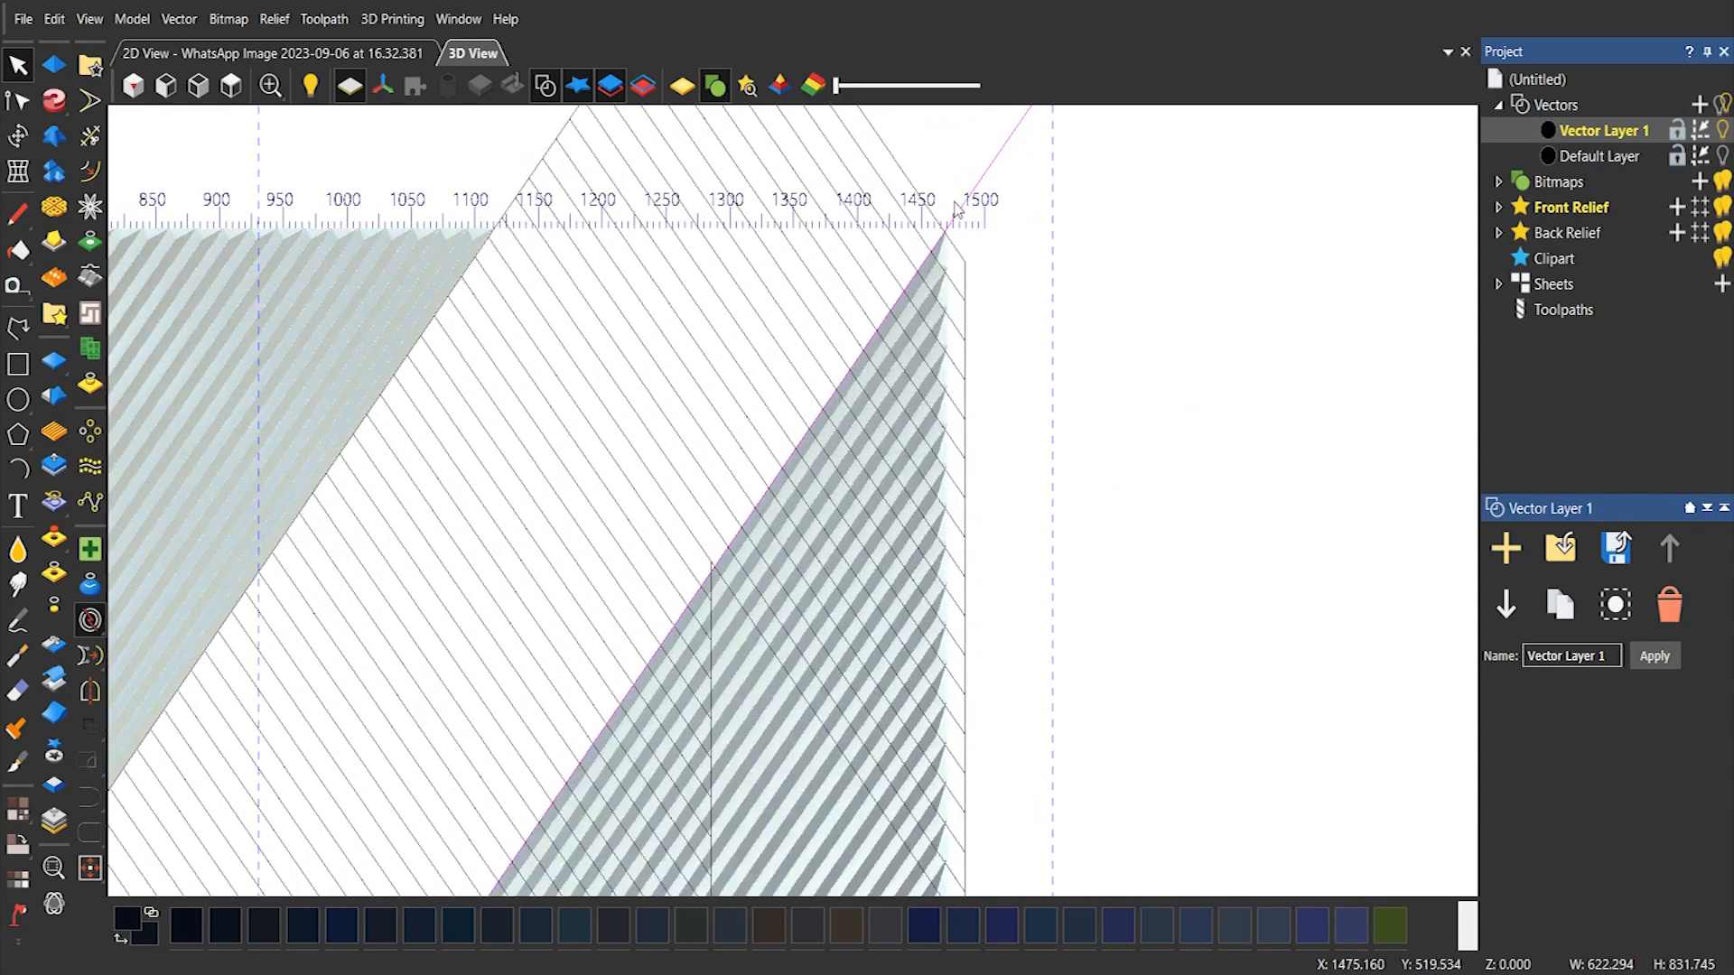
scroll(940, 406, down, 4)
drag(918, 376, 607, 826)
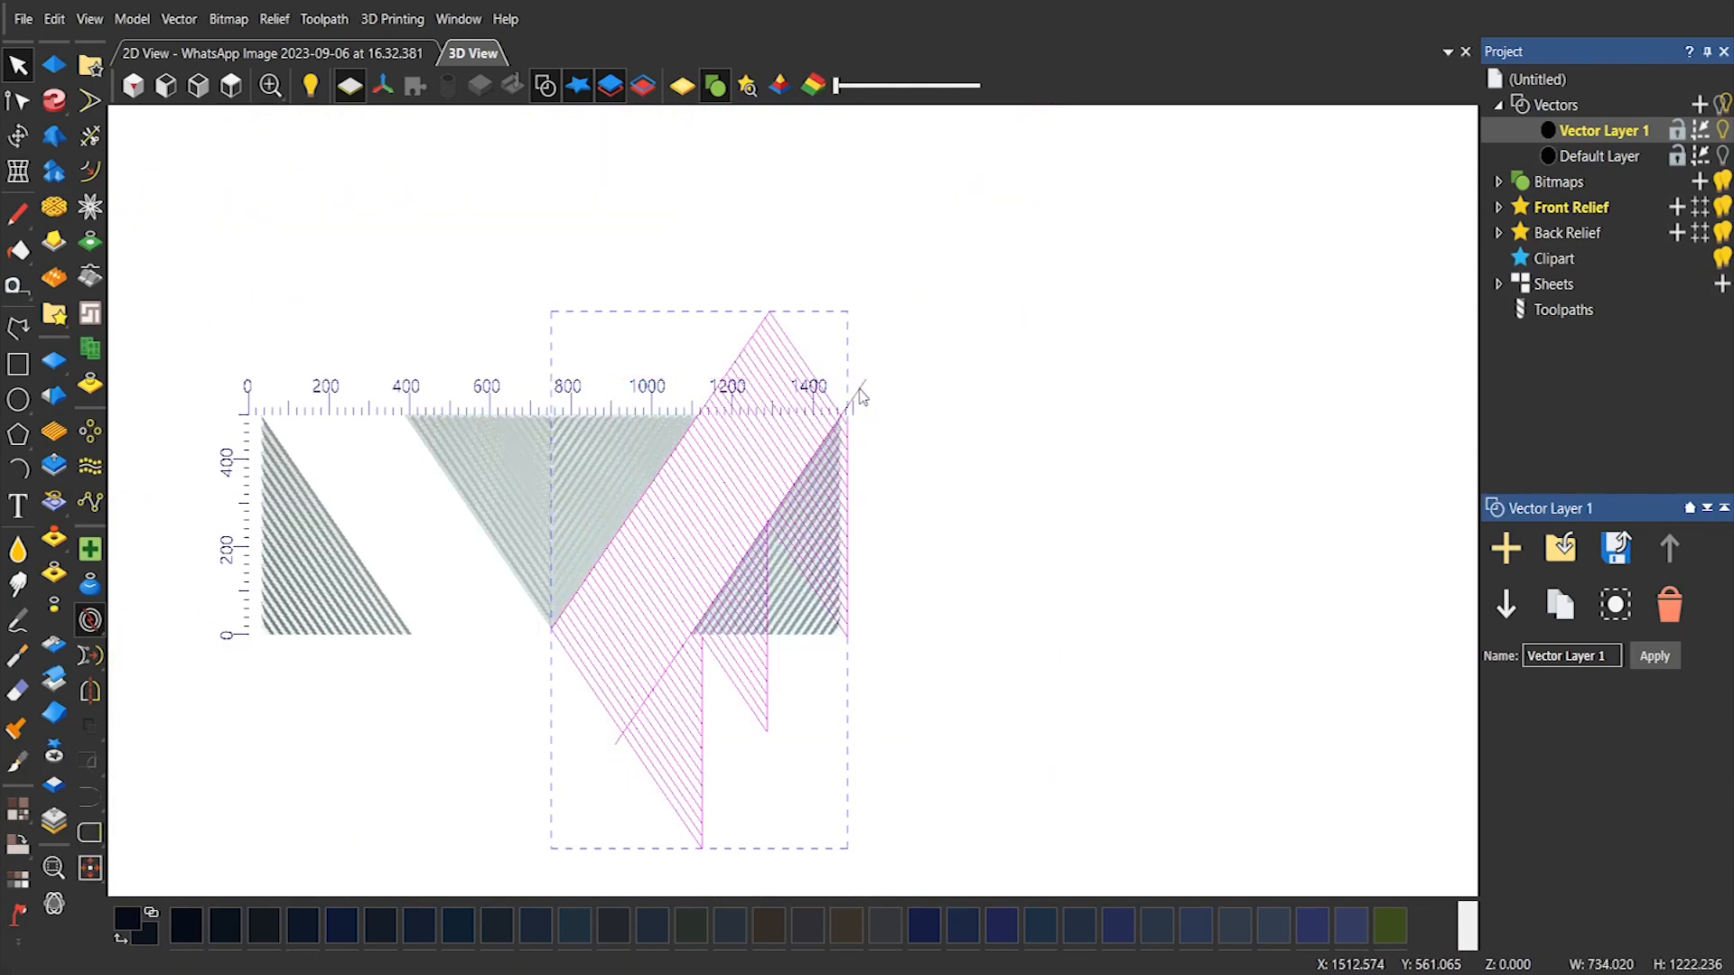
shift+click(859, 389)
Check several strips of the right band and close the open end of the strip beside the central V's upper-right corner
scroll(775, 542, up, 7)
click(659, 451)
scroll(657, 449, down, 4)
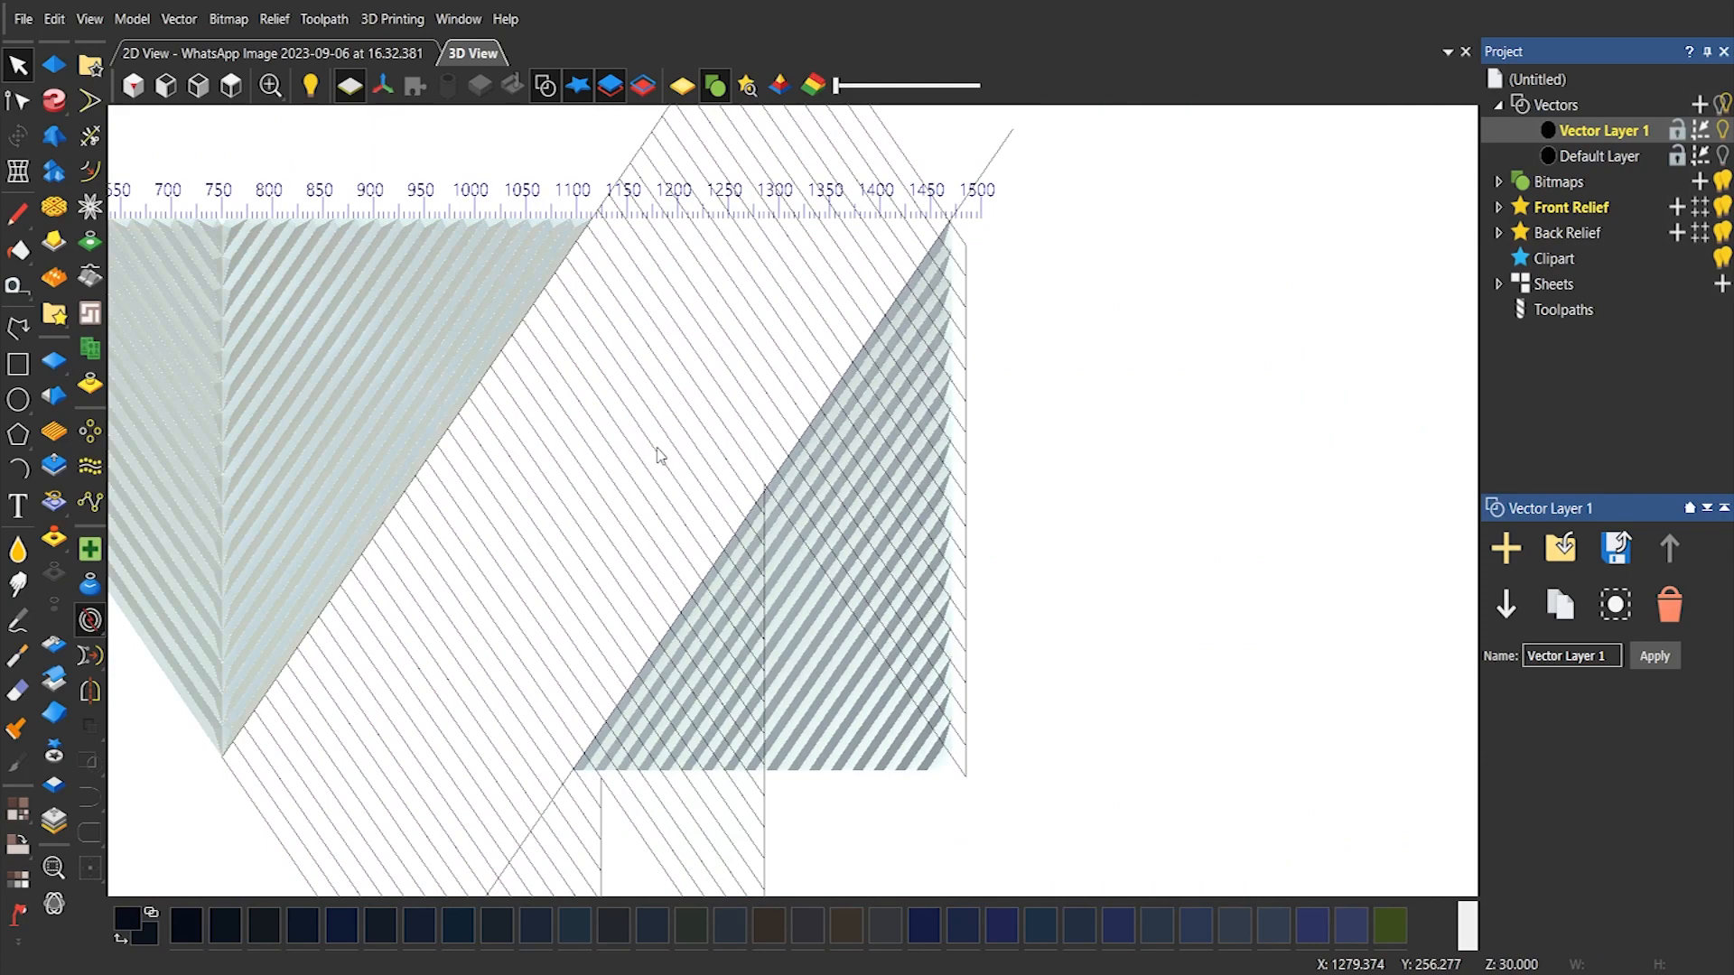
scroll(588, 271, up, 3)
scroll(569, 390, down, 6)
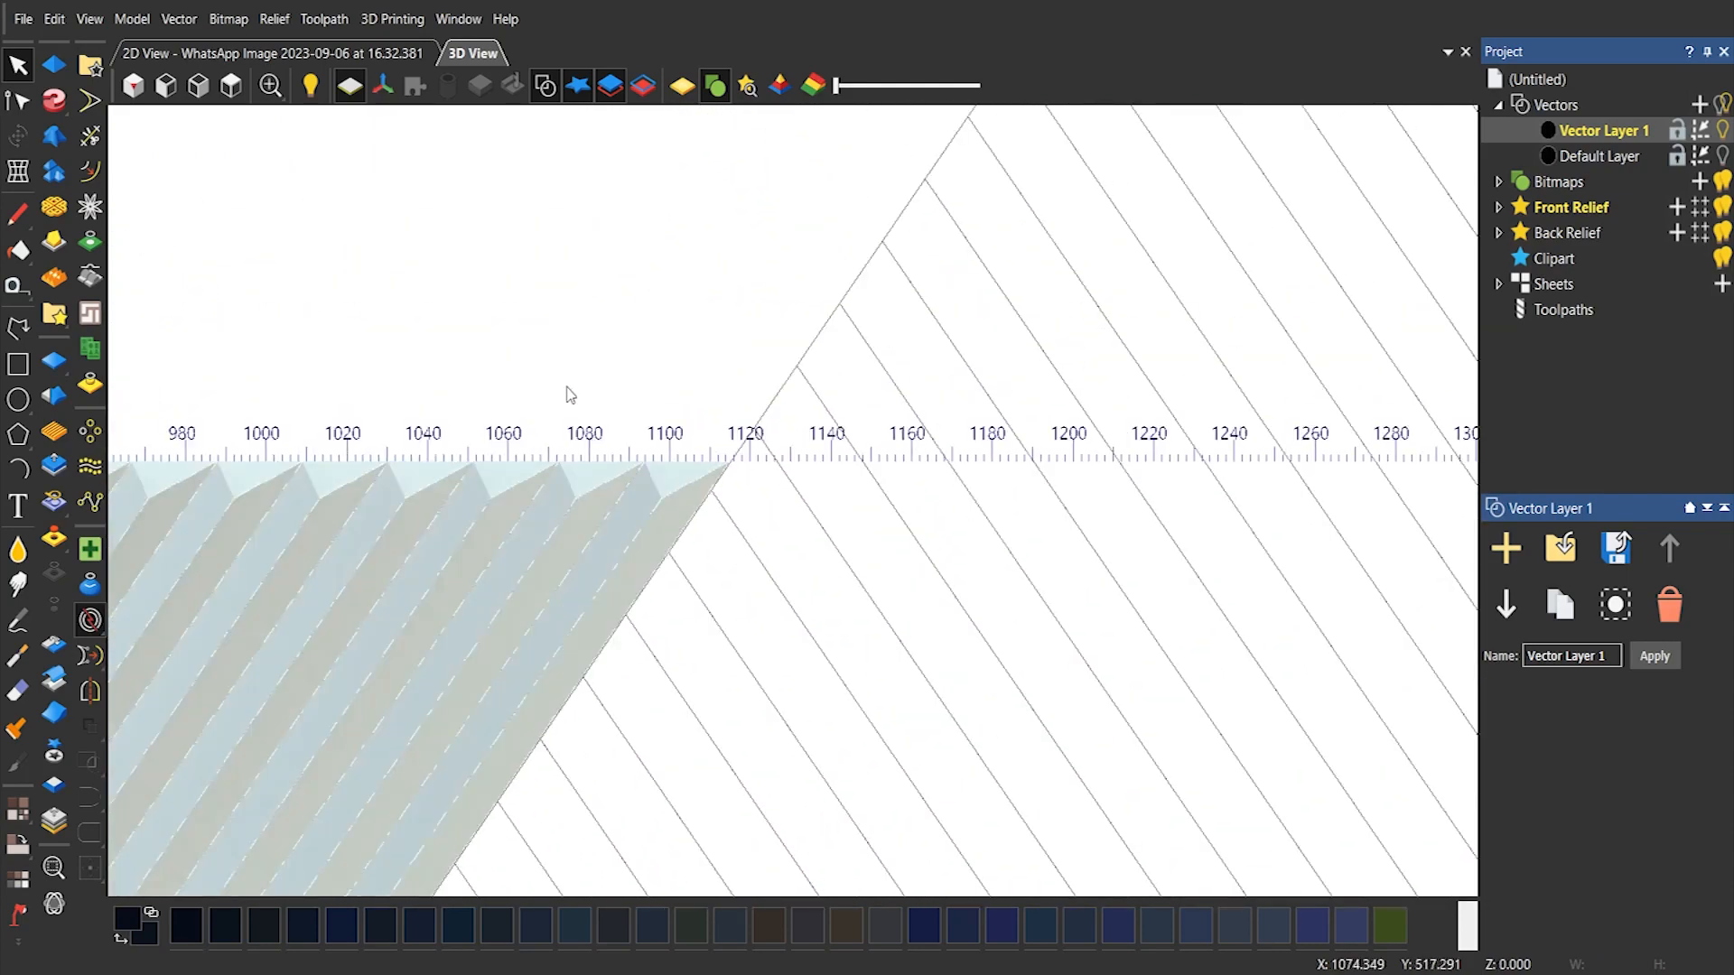
scroll(807, 595, up, 5)
click(743, 421)
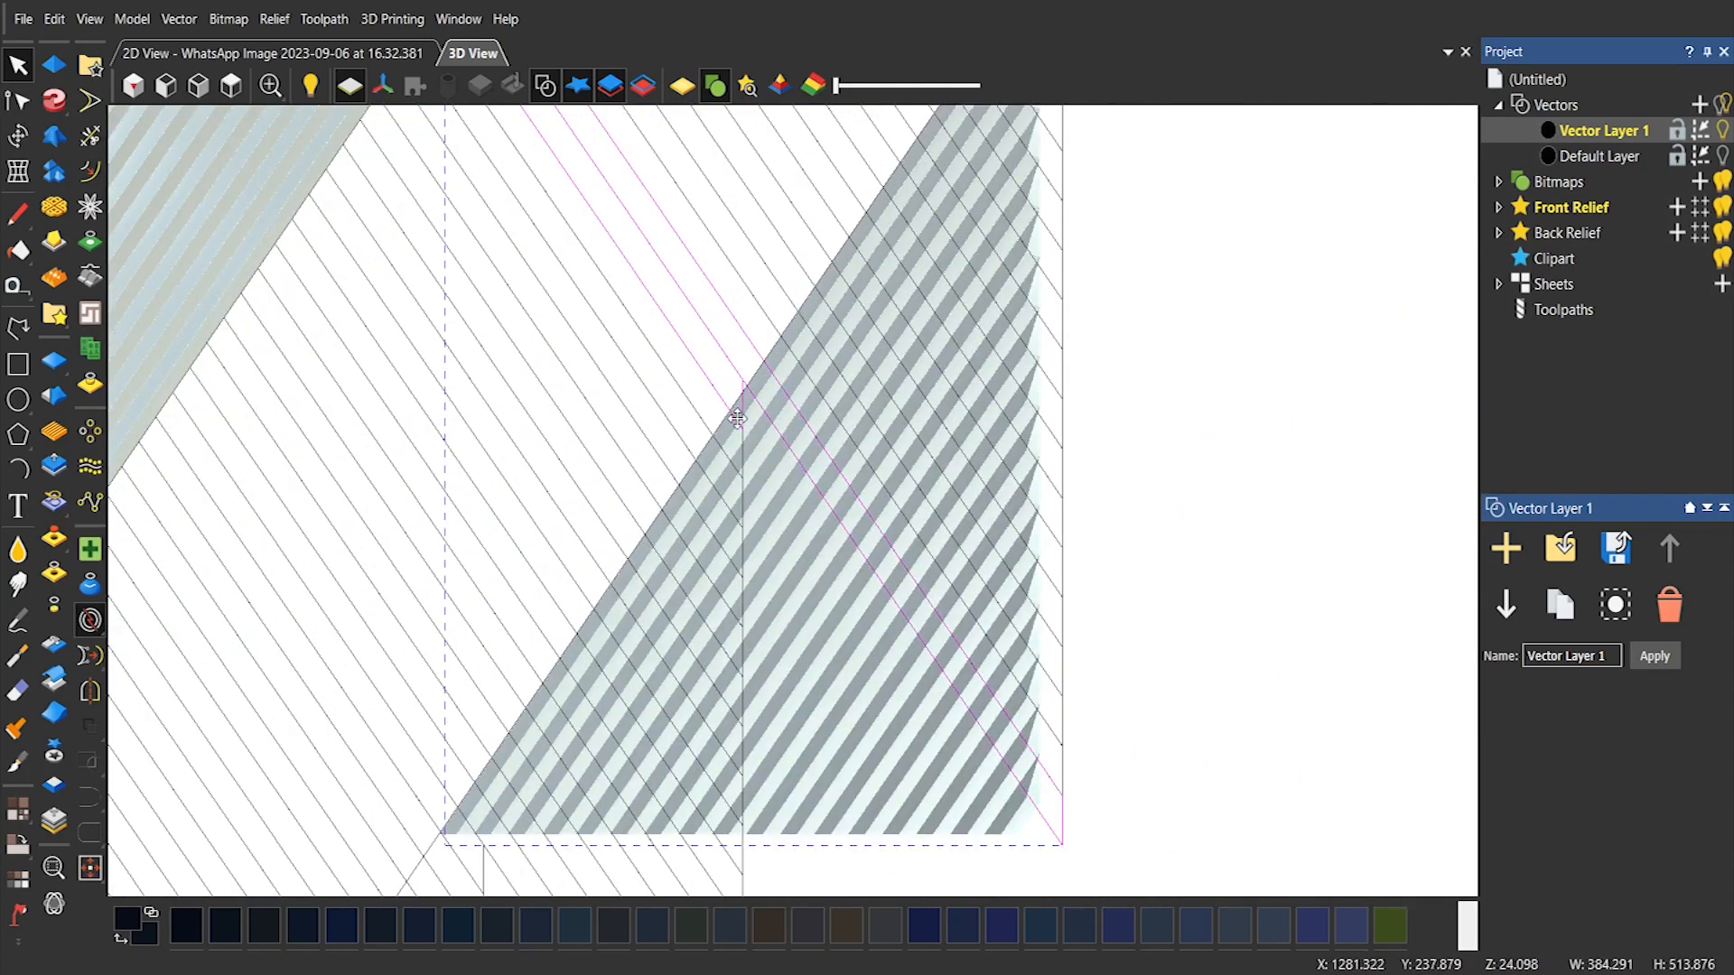
scroll(714, 388, down, 2)
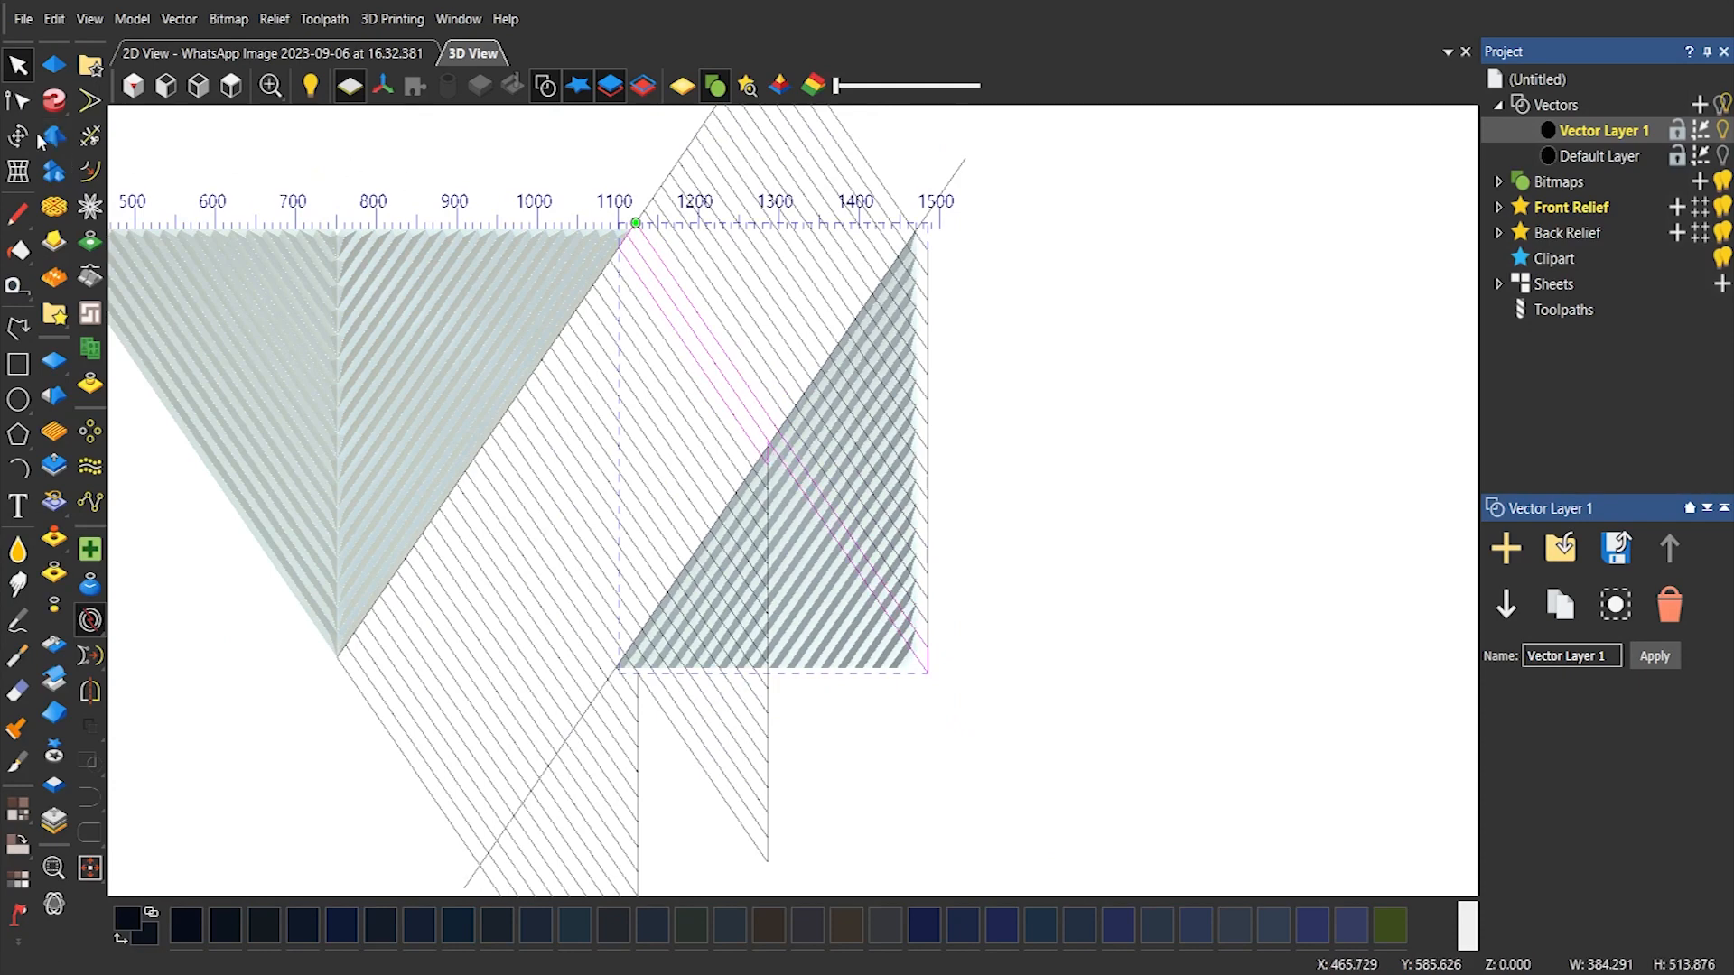
key(n)
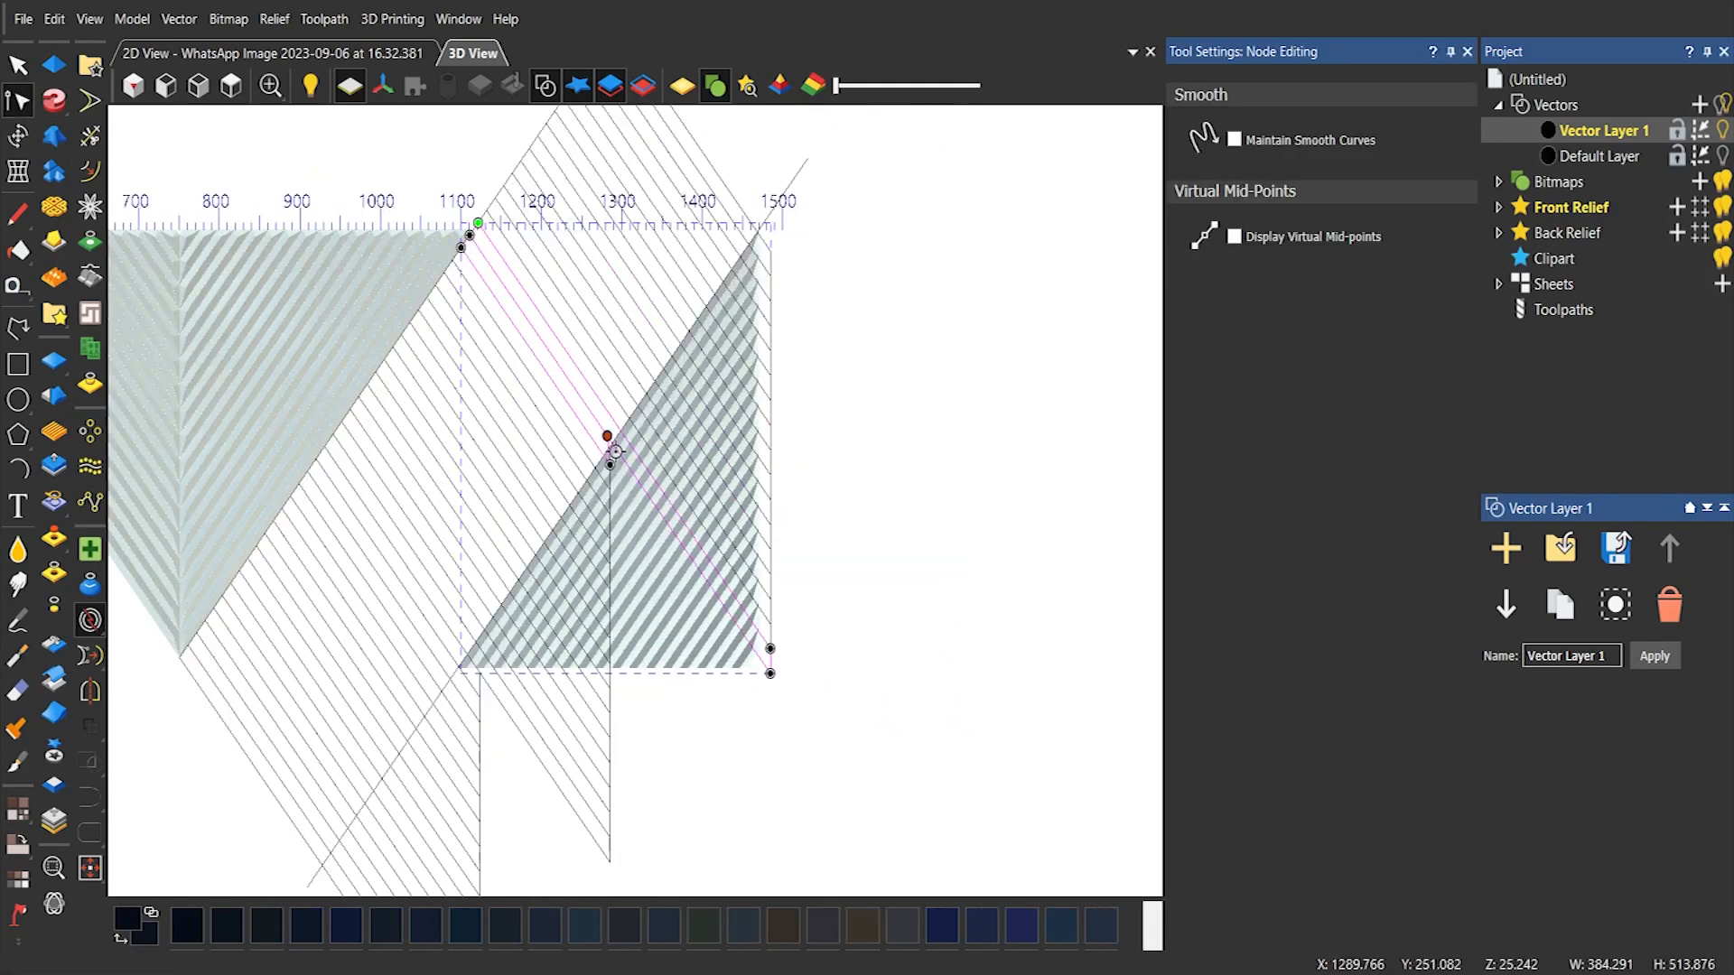
scroll(466, 227, up, 5)
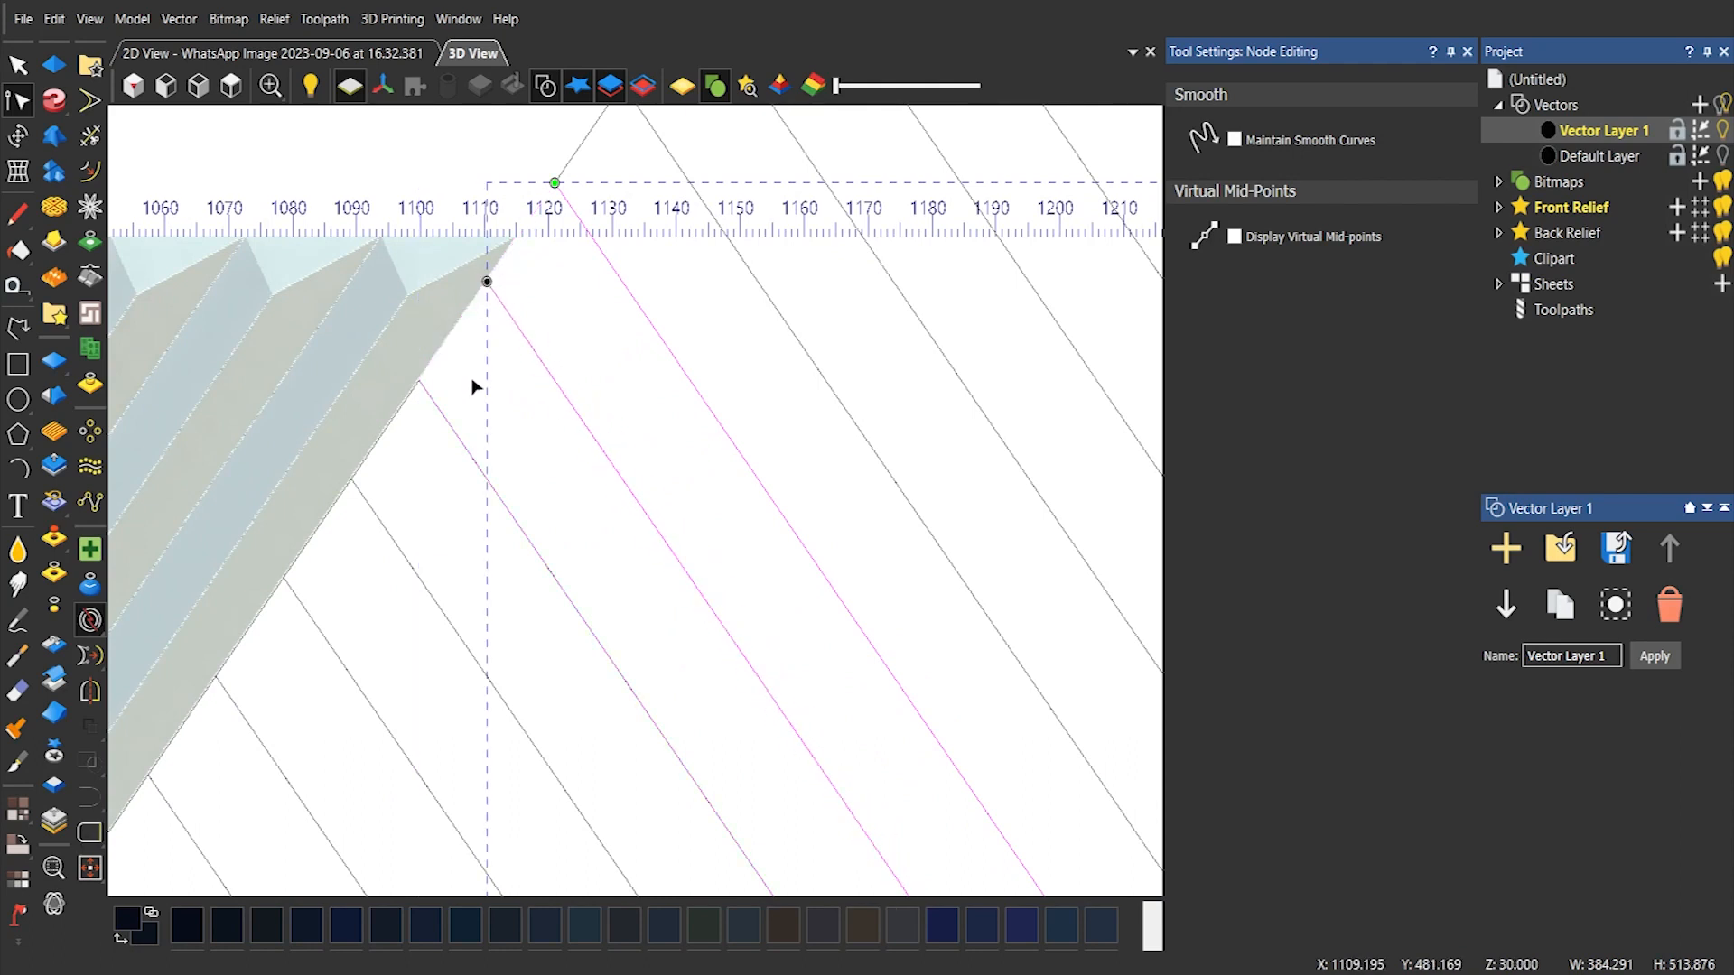
click(457, 438)
click(89, 832)
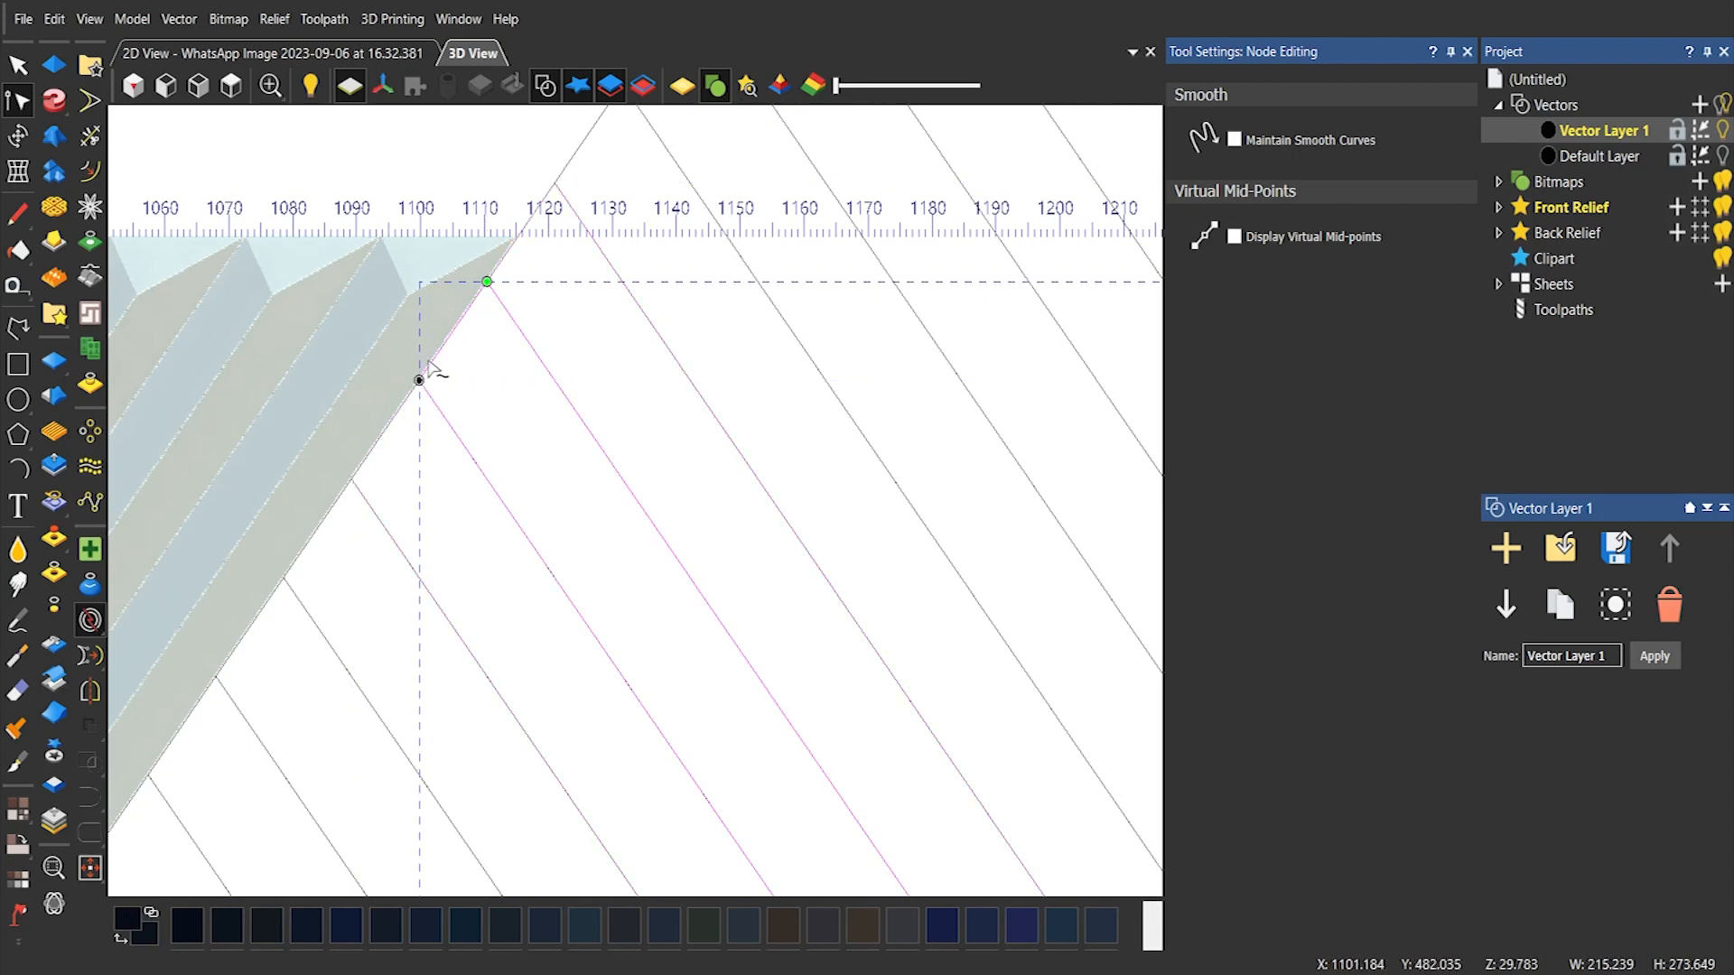
click(18, 65)
Select all the strips together with the slanted guide line and slice them where they cross
scroll(542, 469, down, 7)
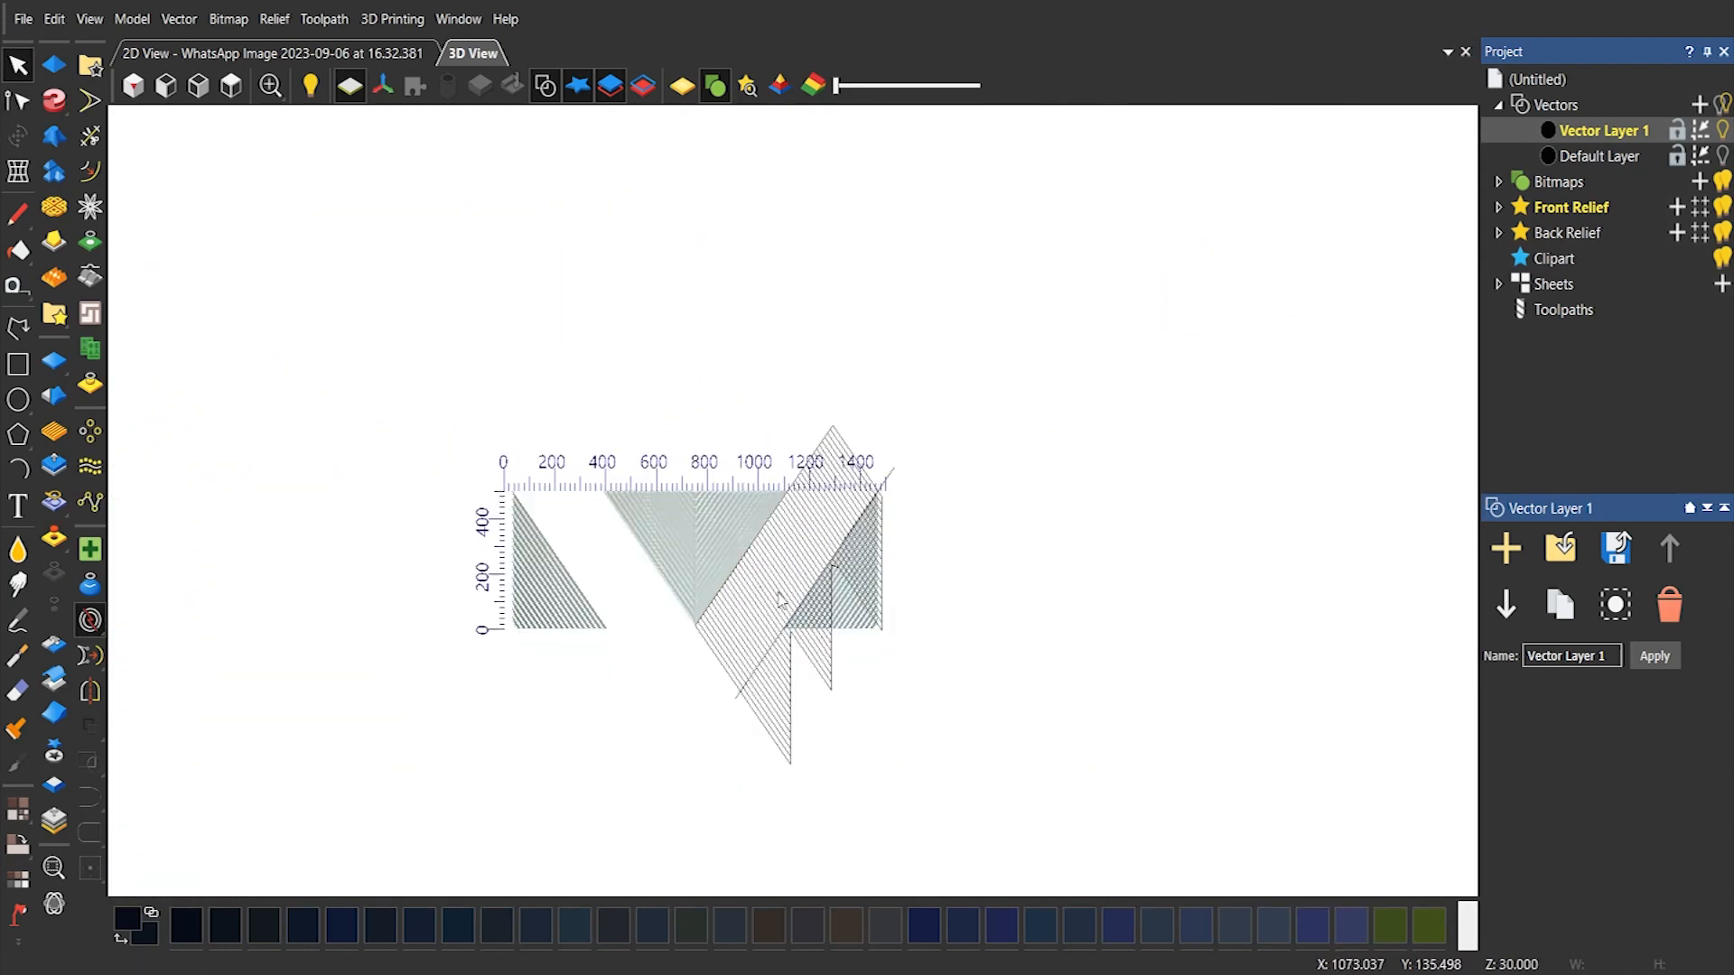
scroll(782, 600, up, 1)
drag(850, 324, 580, 450)
click(863, 395)
mouse_move(928, 398)
mouse_down()
mouse_move(789, 736)
mouse_move(694, 838)
mouse_up()
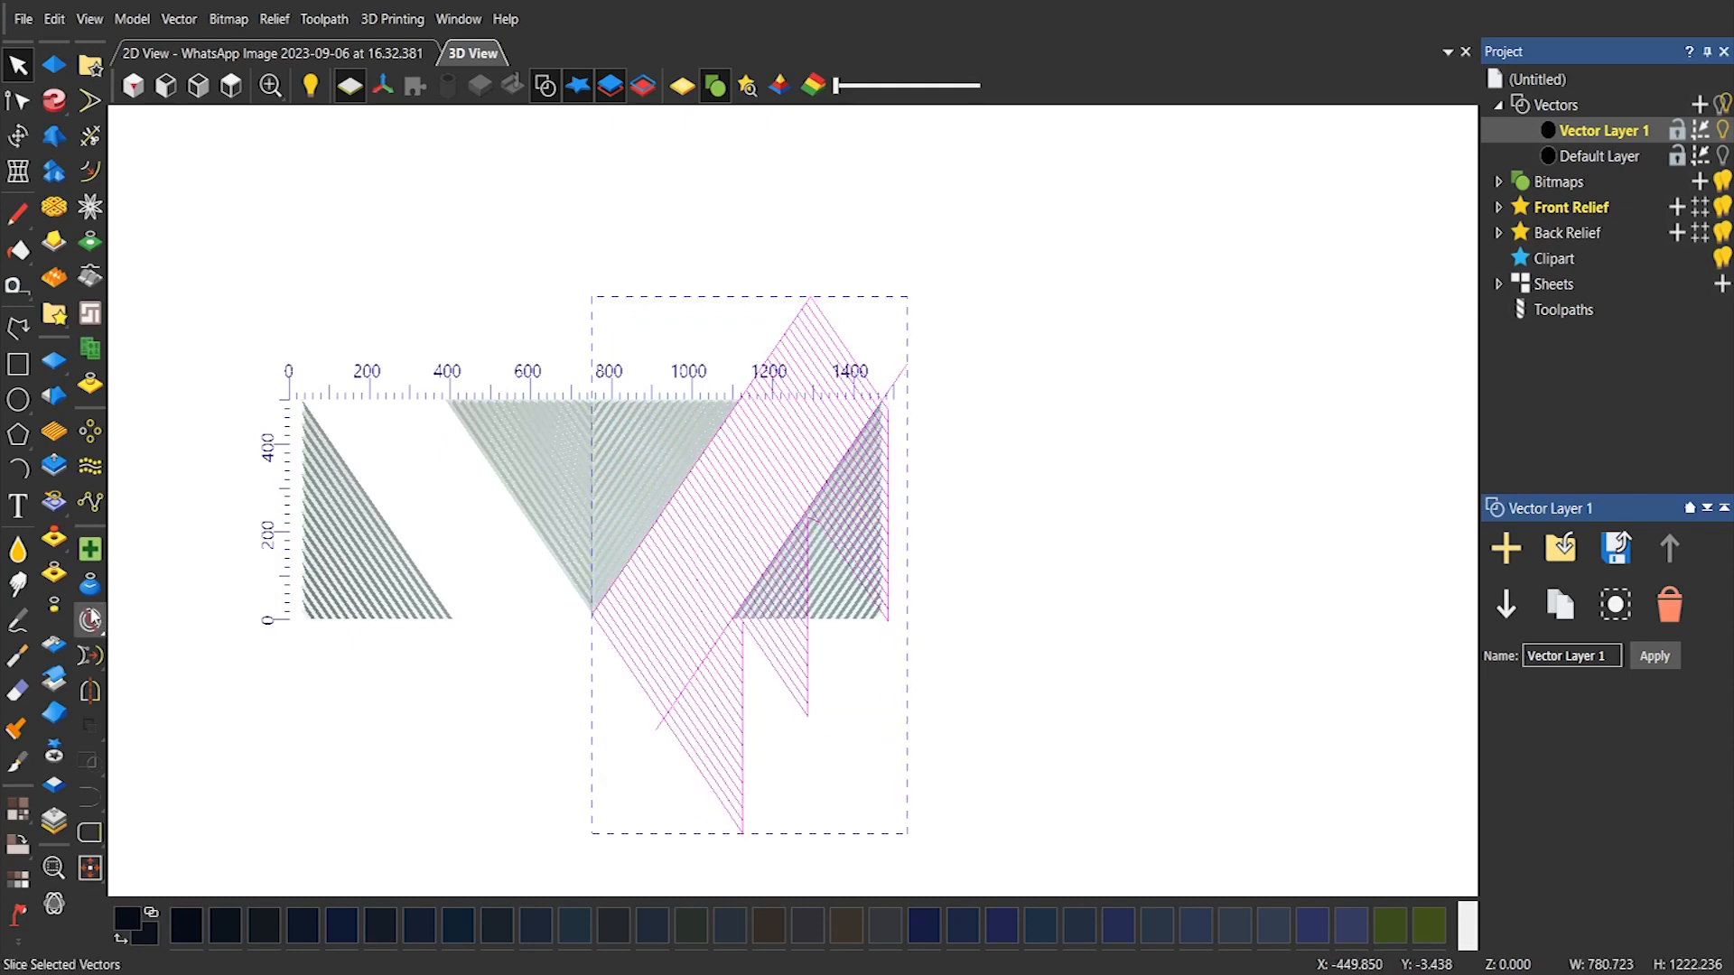
click(1414, 358)
Delete the guide line remnants and all cut-off strip pieces lying beyond the right triangle's slanted edge
click(895, 382)
key(Delete)
click(879, 411)
key(Delete)
click(853, 454)
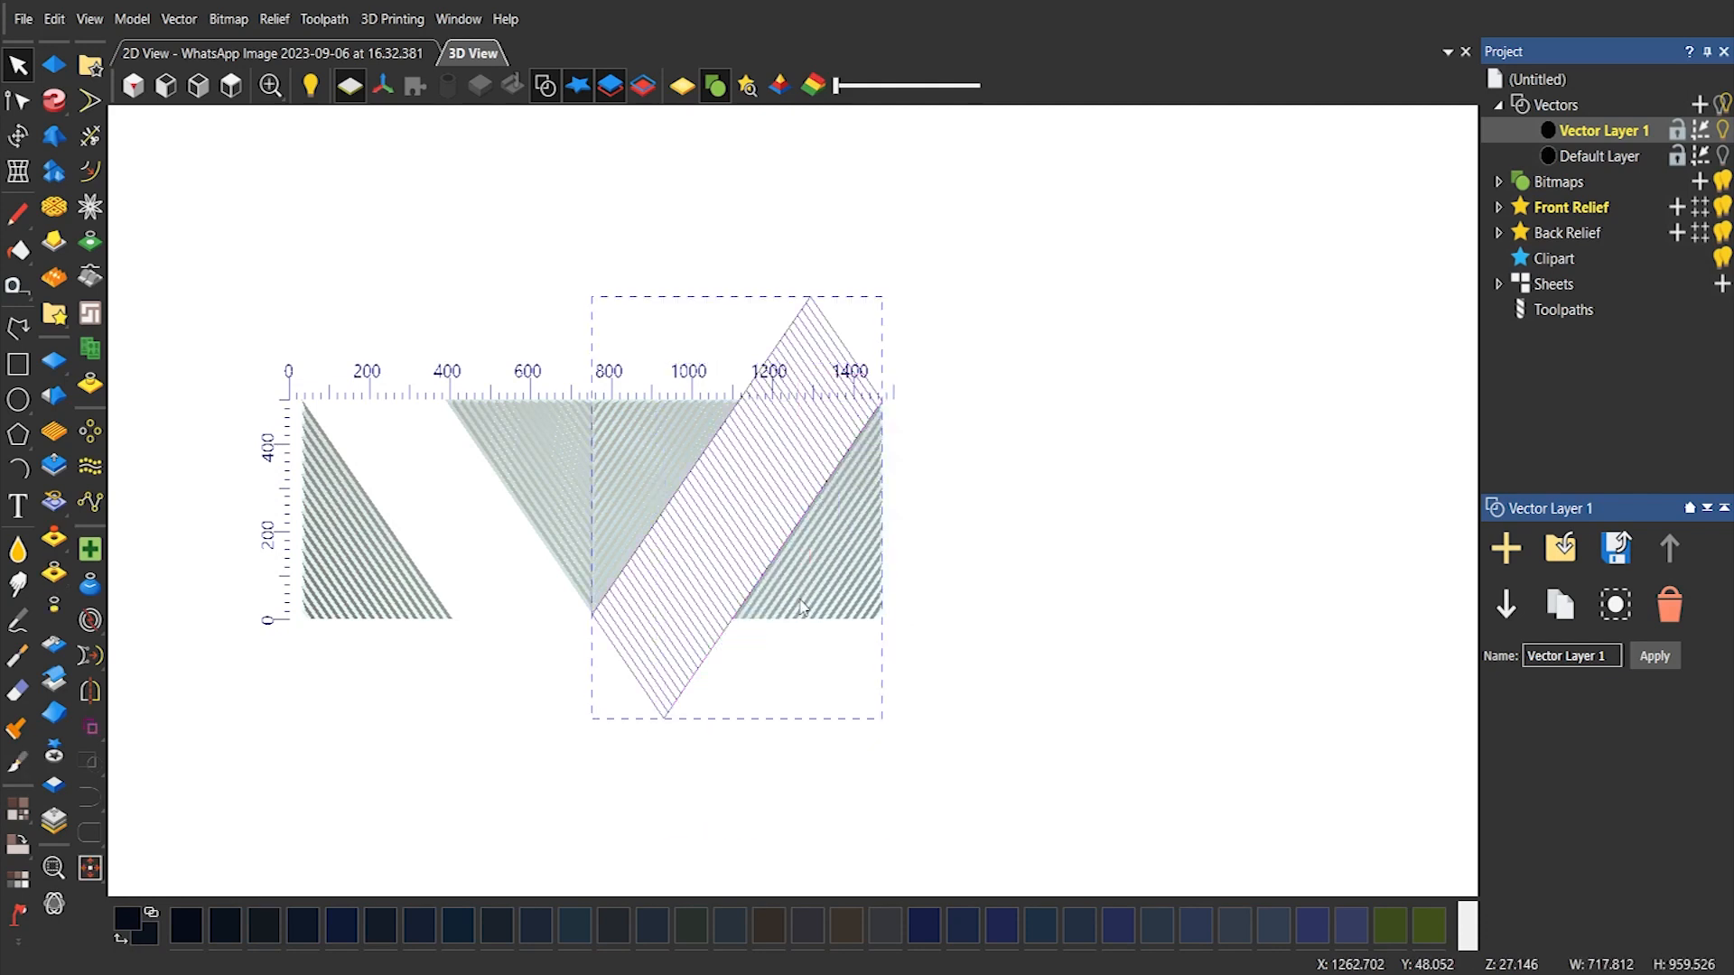
drag(659, 799, 881, 523)
key(Delete)
drag(778, 632, 931, 354)
key(Delete)
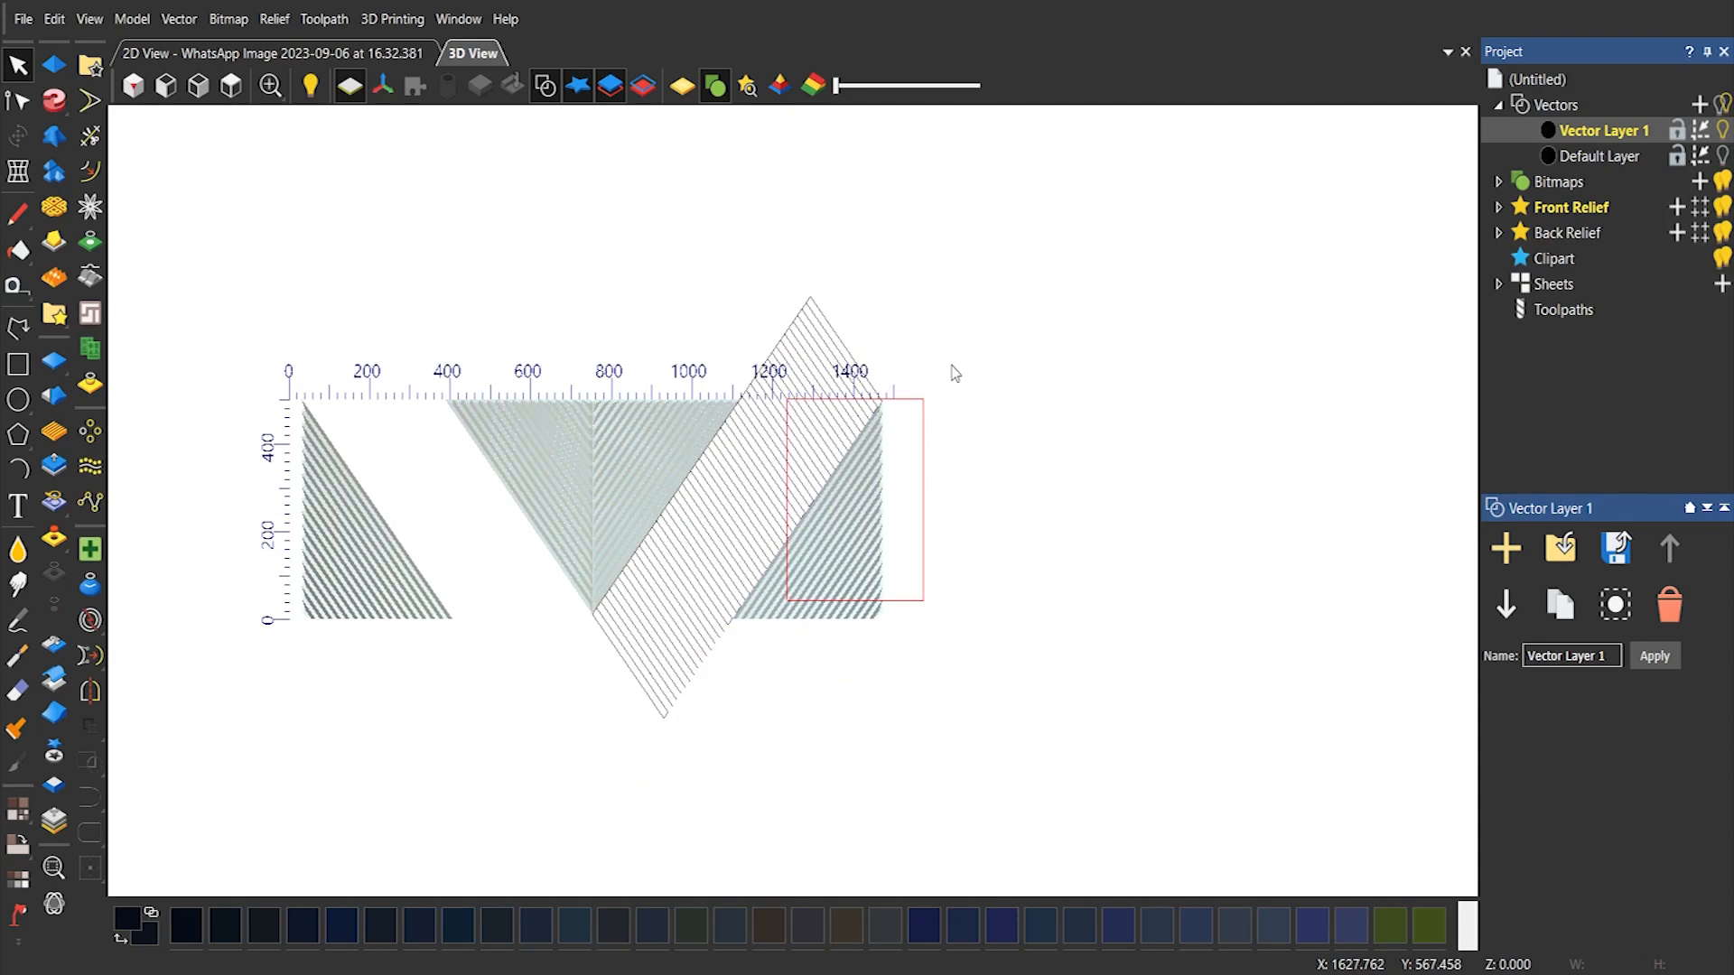
Spot-check a couple of the sliced strips and select every strip of the right band
scroll(856, 438, up, 3)
click(772, 549)
click(733, 540)
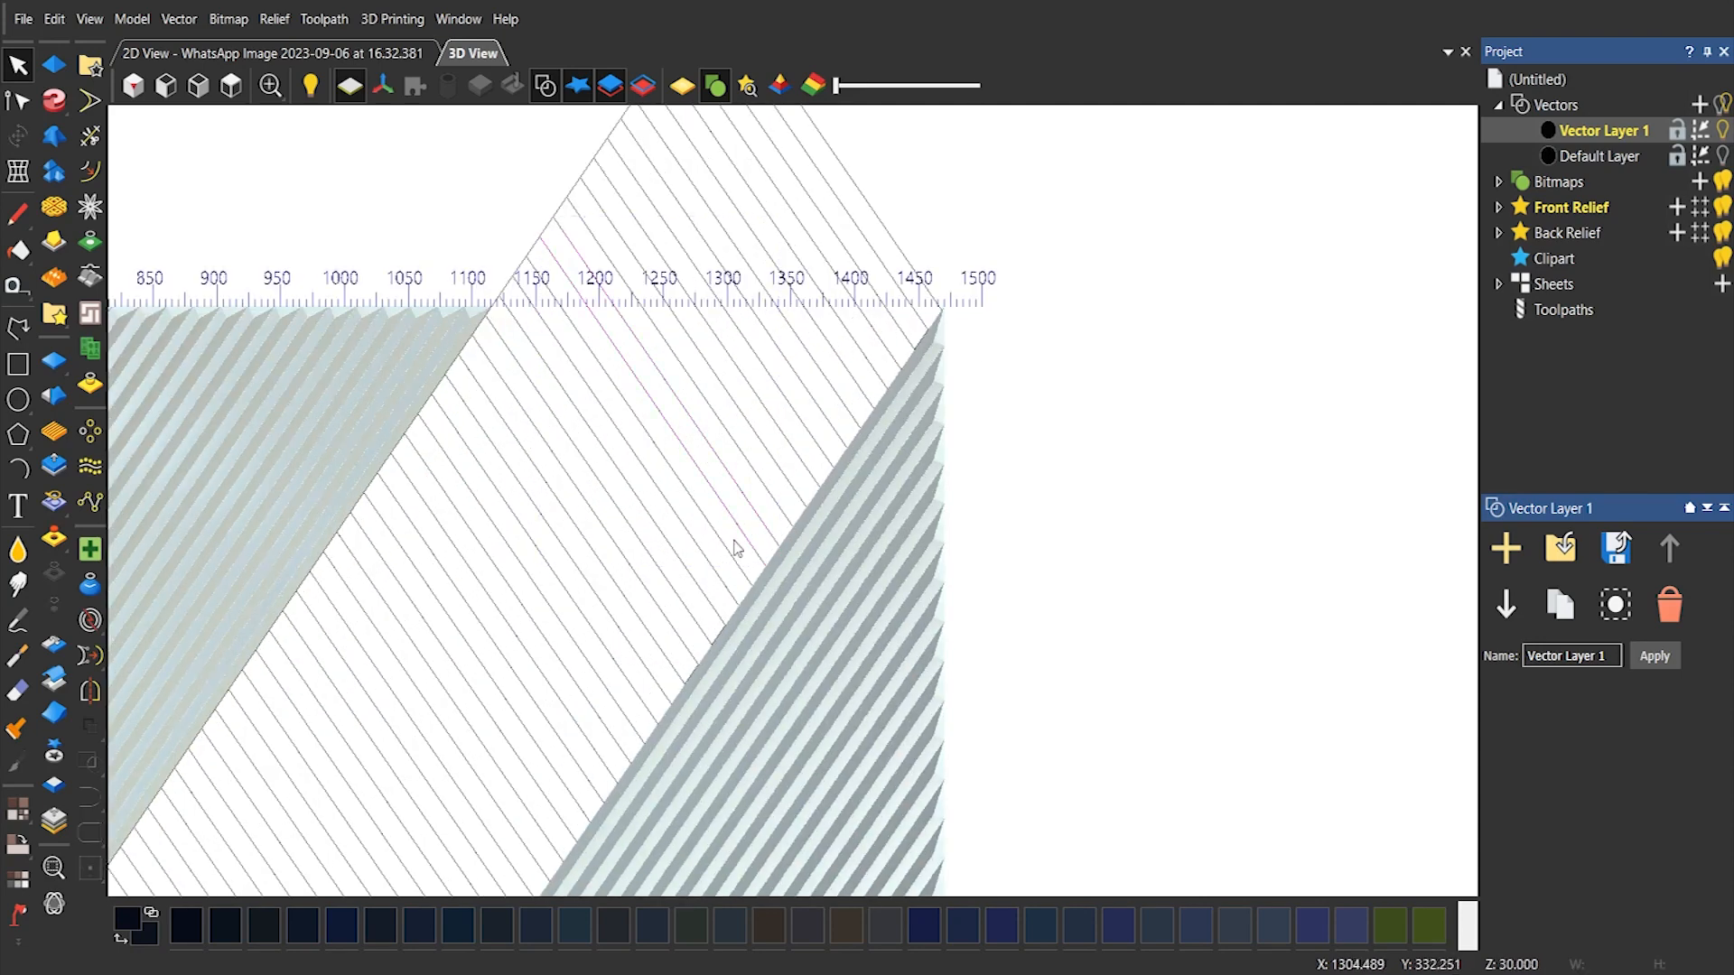
scroll(739, 533, down, 6)
drag(870, 263, 588, 773)
drag(871, 348, 574, 769)
Try carving the right band's strips with a Square profile at 45 degrees, no height limit, in Subtract mode
click(682, 86)
scroll(677, 531, up, 5)
mouse_move(695, 664)
mouse_down()
mouse_move(783, 638)
mouse_move(642, 378)
mouse_move(846, 386)
mouse_up()
click(53, 63)
click(1216, 171)
mouse_move(770, 386)
mouse_down()
mouse_move(793, 337)
mouse_move(743, 259)
mouse_move(708, 515)
mouse_move(561, 669)
mouse_move(503, 698)
mouse_up()
scroll(503, 698, down, 2)
Hide the vectors and examine the previewed ribs of the right band from above along both slanted edges
click(545, 85)
scroll(627, 360, up, 4)
drag(626, 360, 476, 378)
click(231, 85)
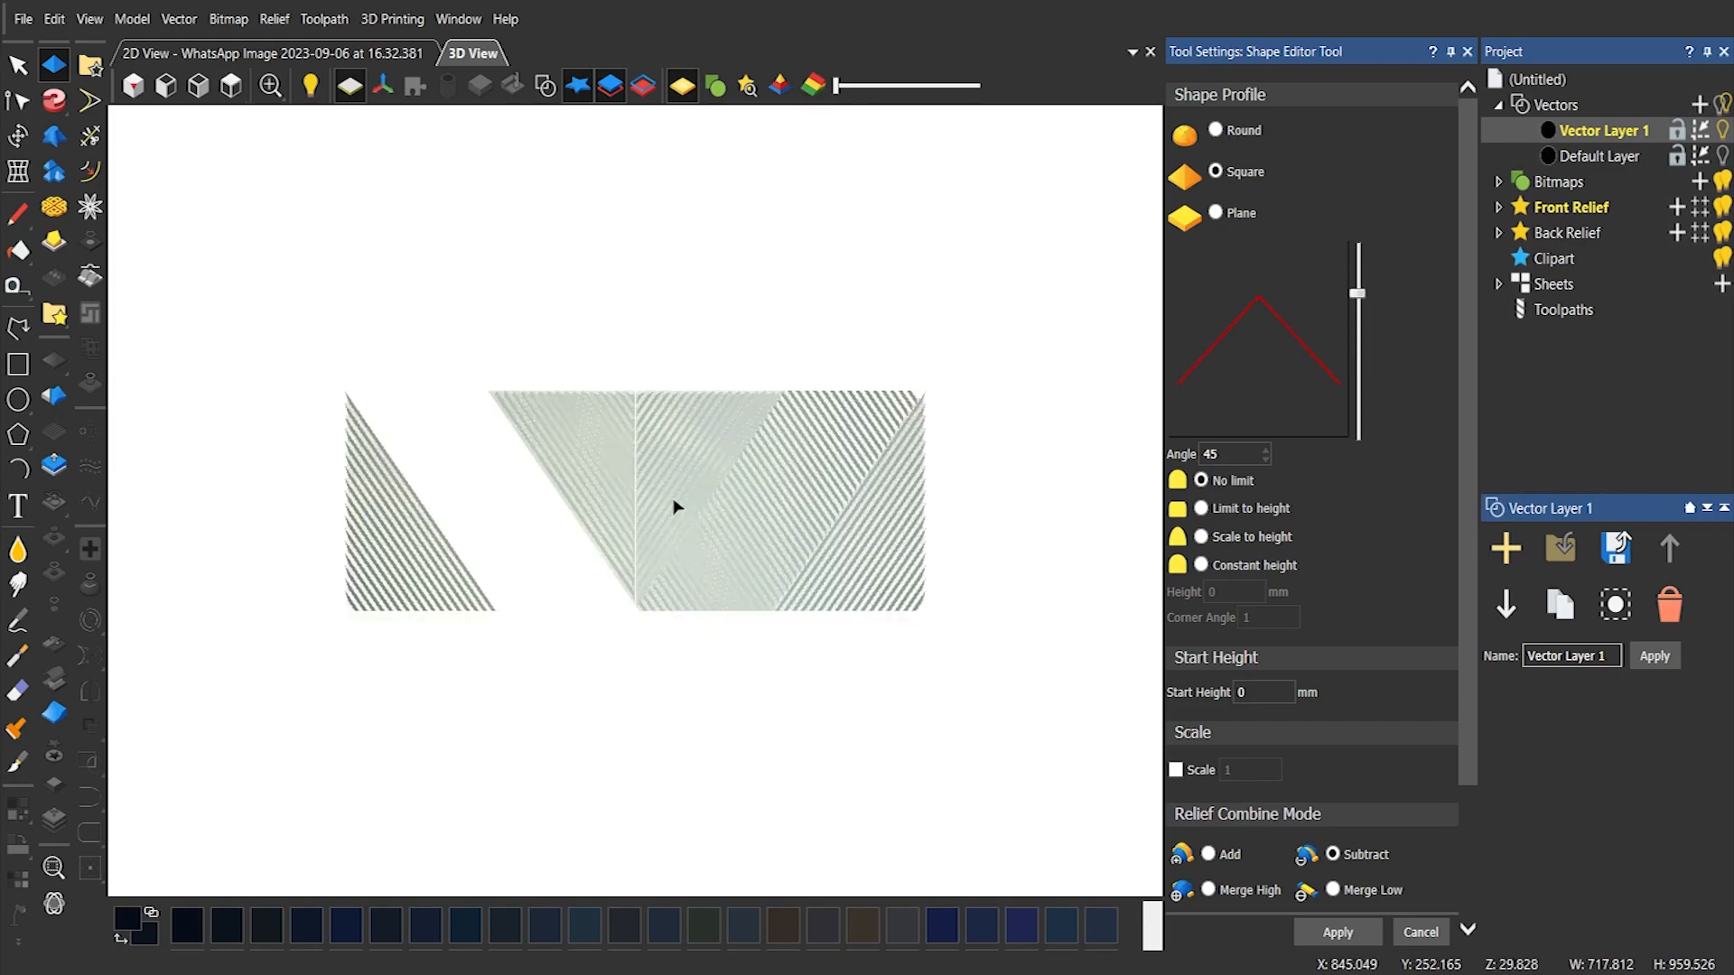
scroll(786, 523, up, 5)
scroll(695, 487, down, 2)
scroll(695, 481, up, 2)
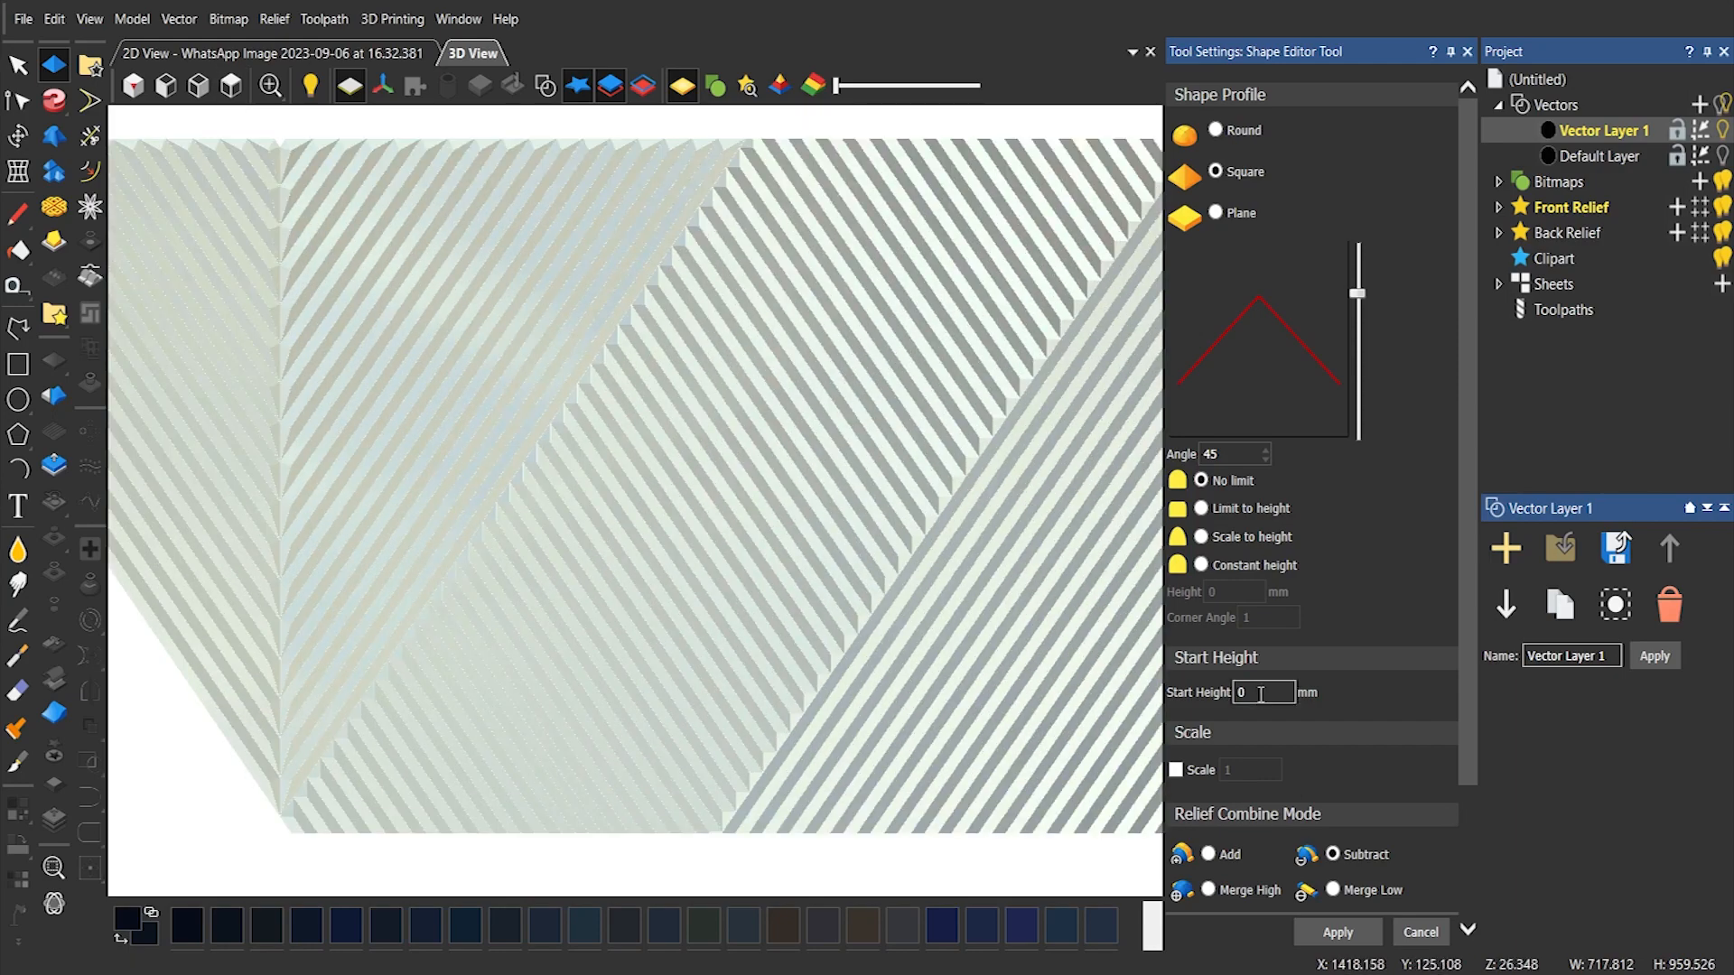
click(1421, 933)
Mirror the right band's strips onto the panel's left half and select both bands
scroll(569, 344, down, 2)
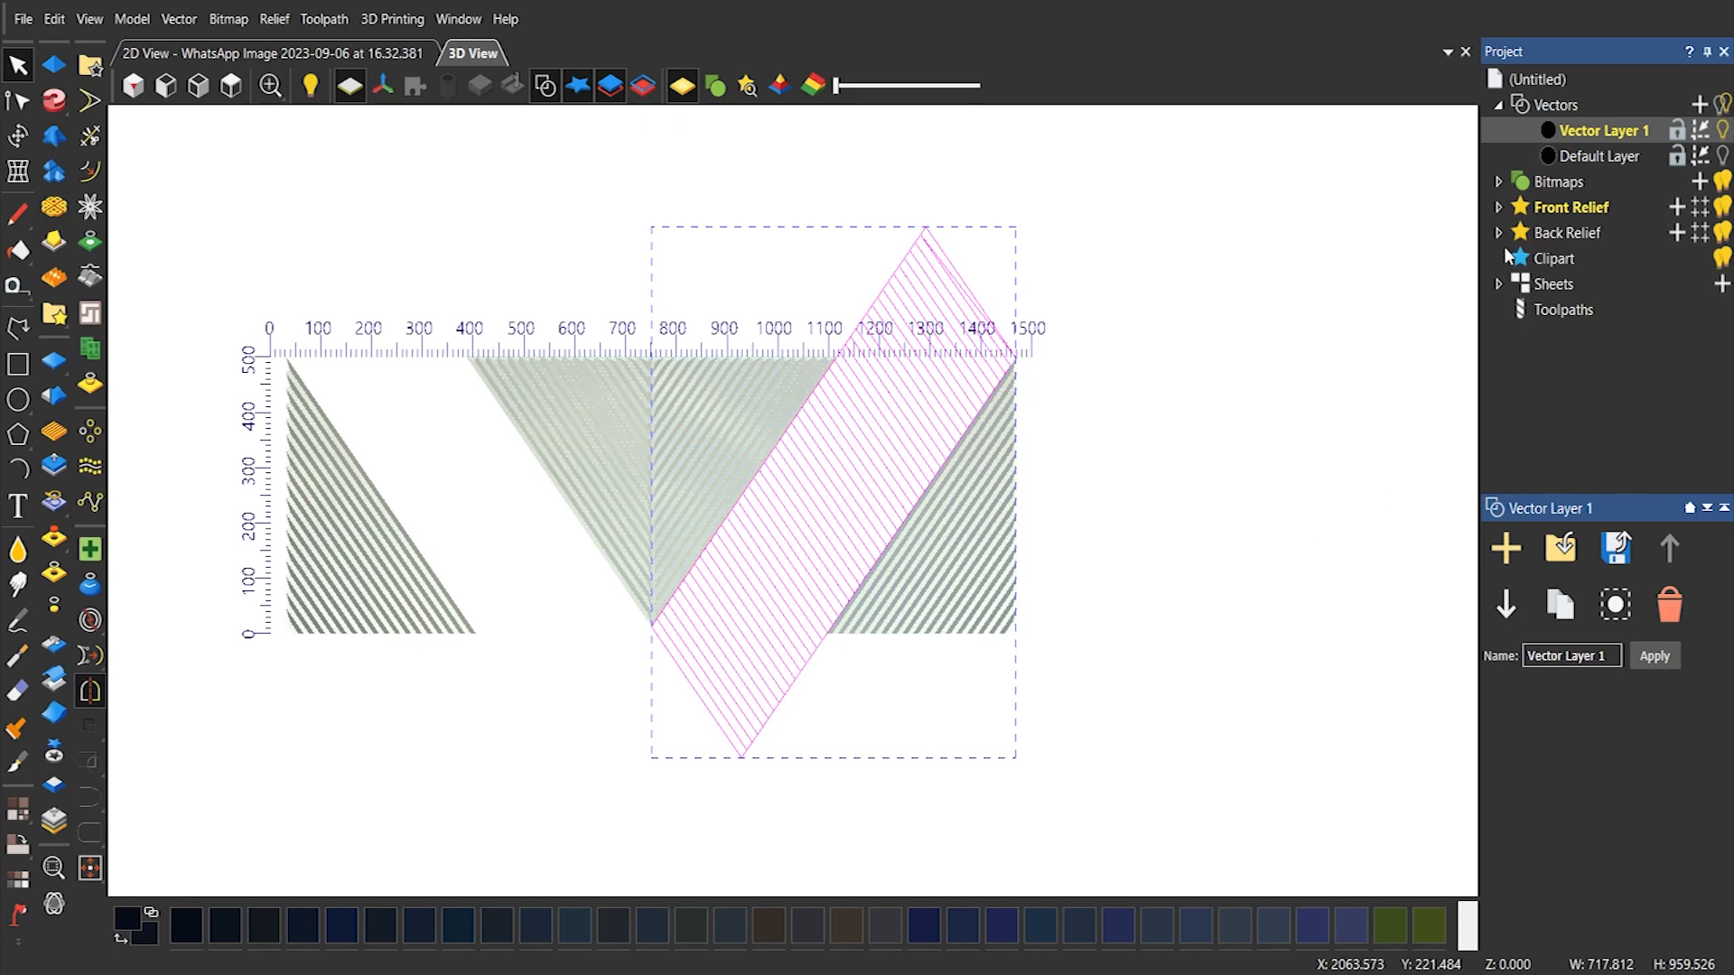
mouse_move(1048, 214)
mouse_down()
mouse_move(328, 639)
mouse_move(356, 728)
mouse_move(317, 717)
mouse_up()
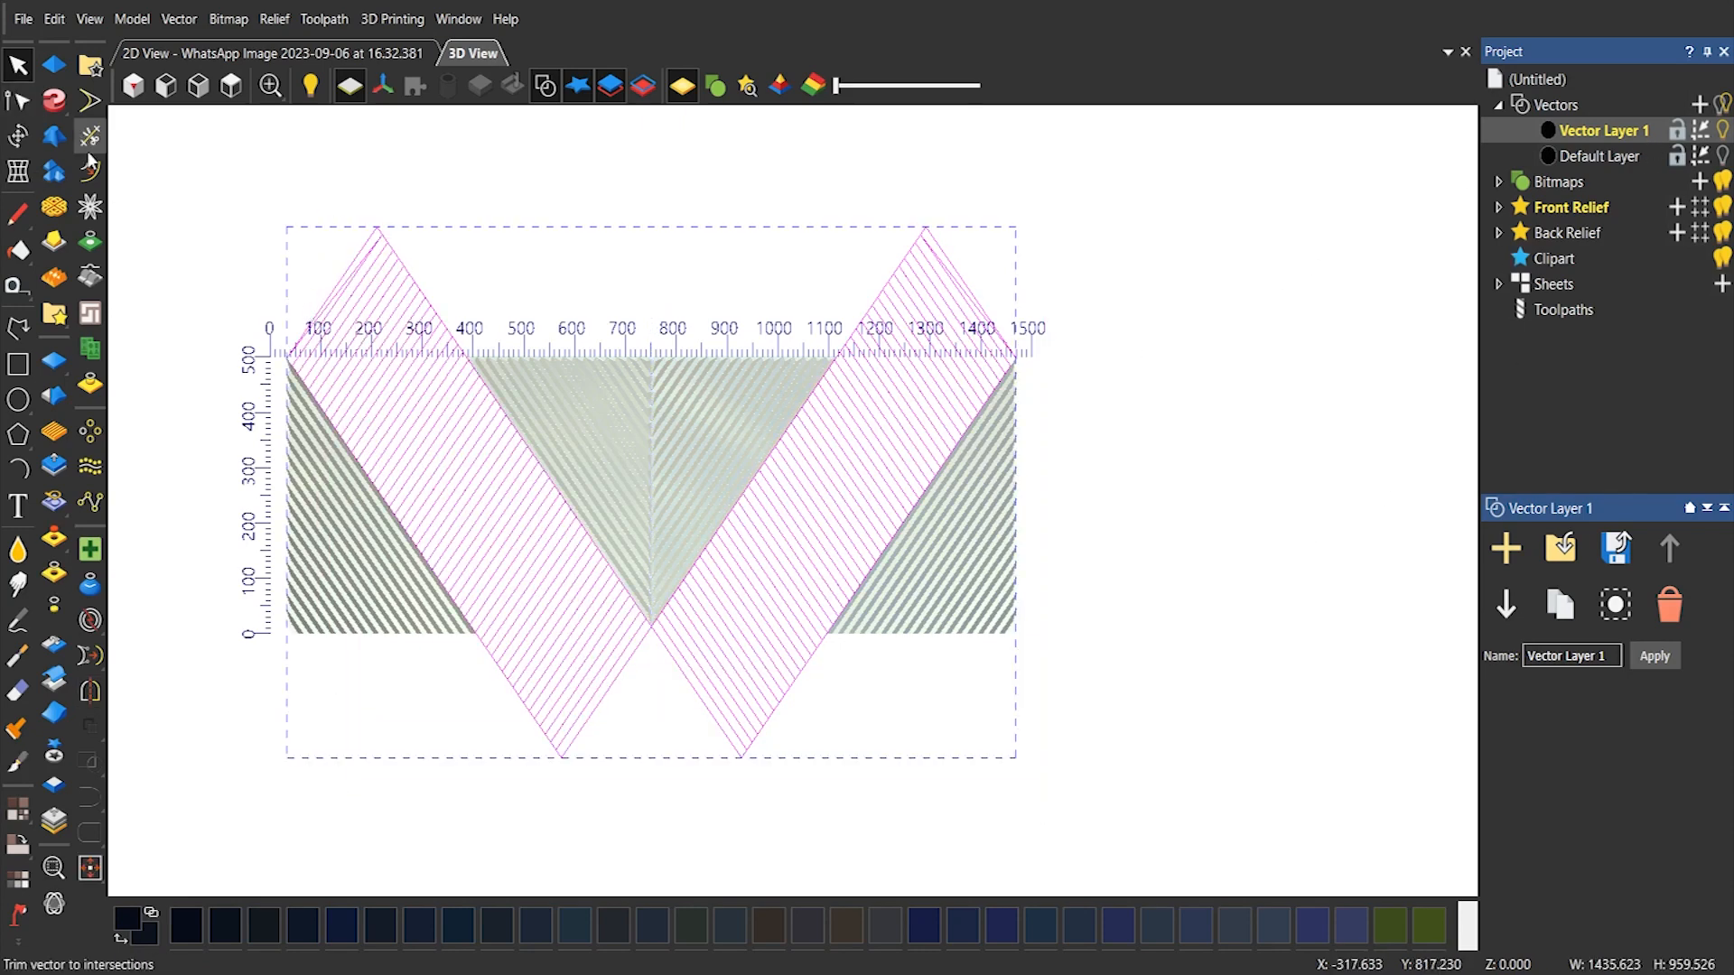
Try carving both bands' strips with a Square profile at 45 degrees, no height limit, in Subtract mode
click(54, 64)
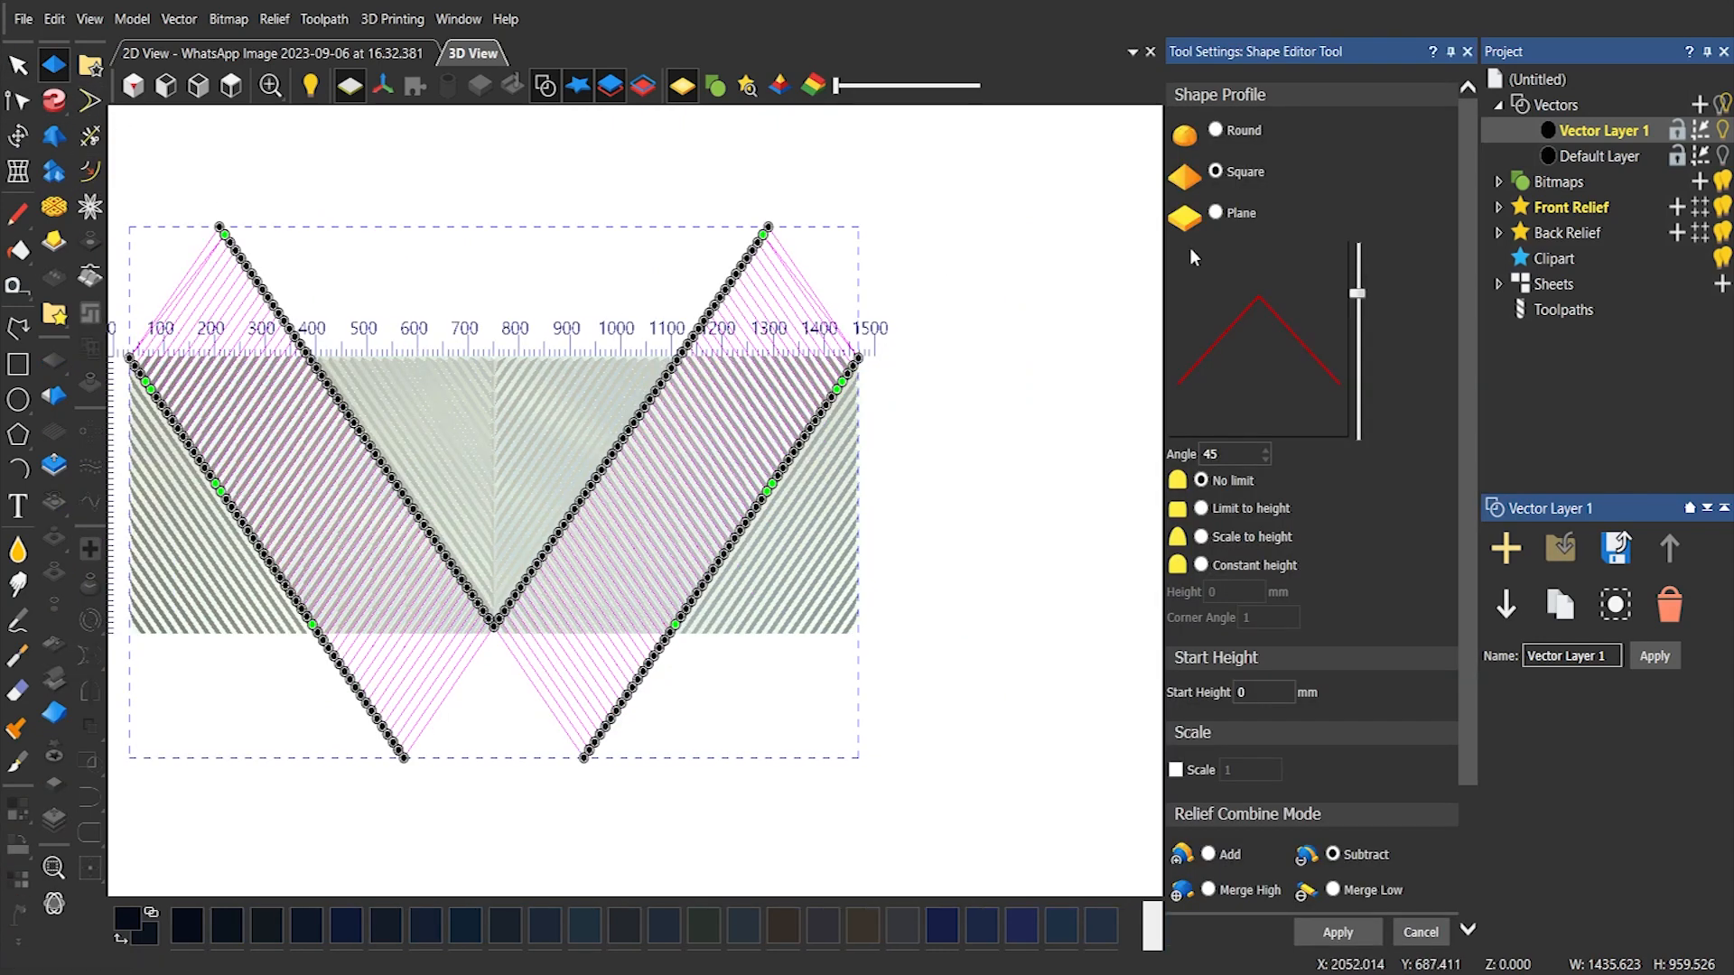
scroll(1371, 817, down, 3)
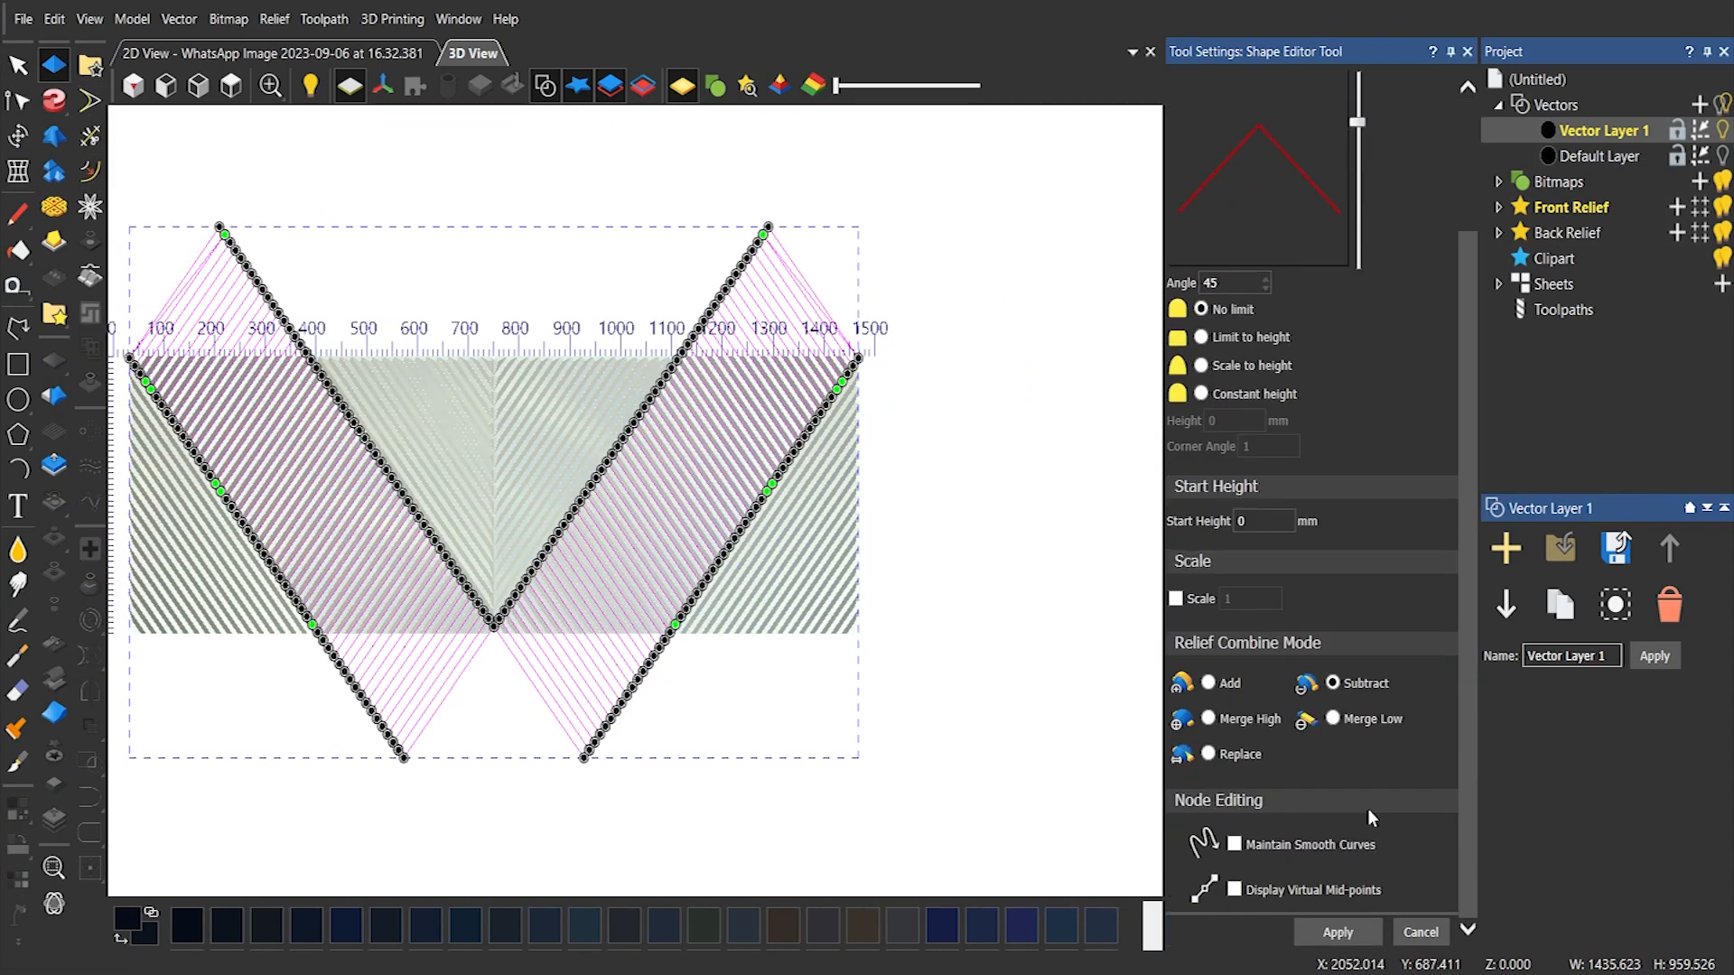
click(1339, 931)
click(666, 155)
Hide the vectors and examine the carved ribs up close around the panel's upper-left corner
click(545, 86)
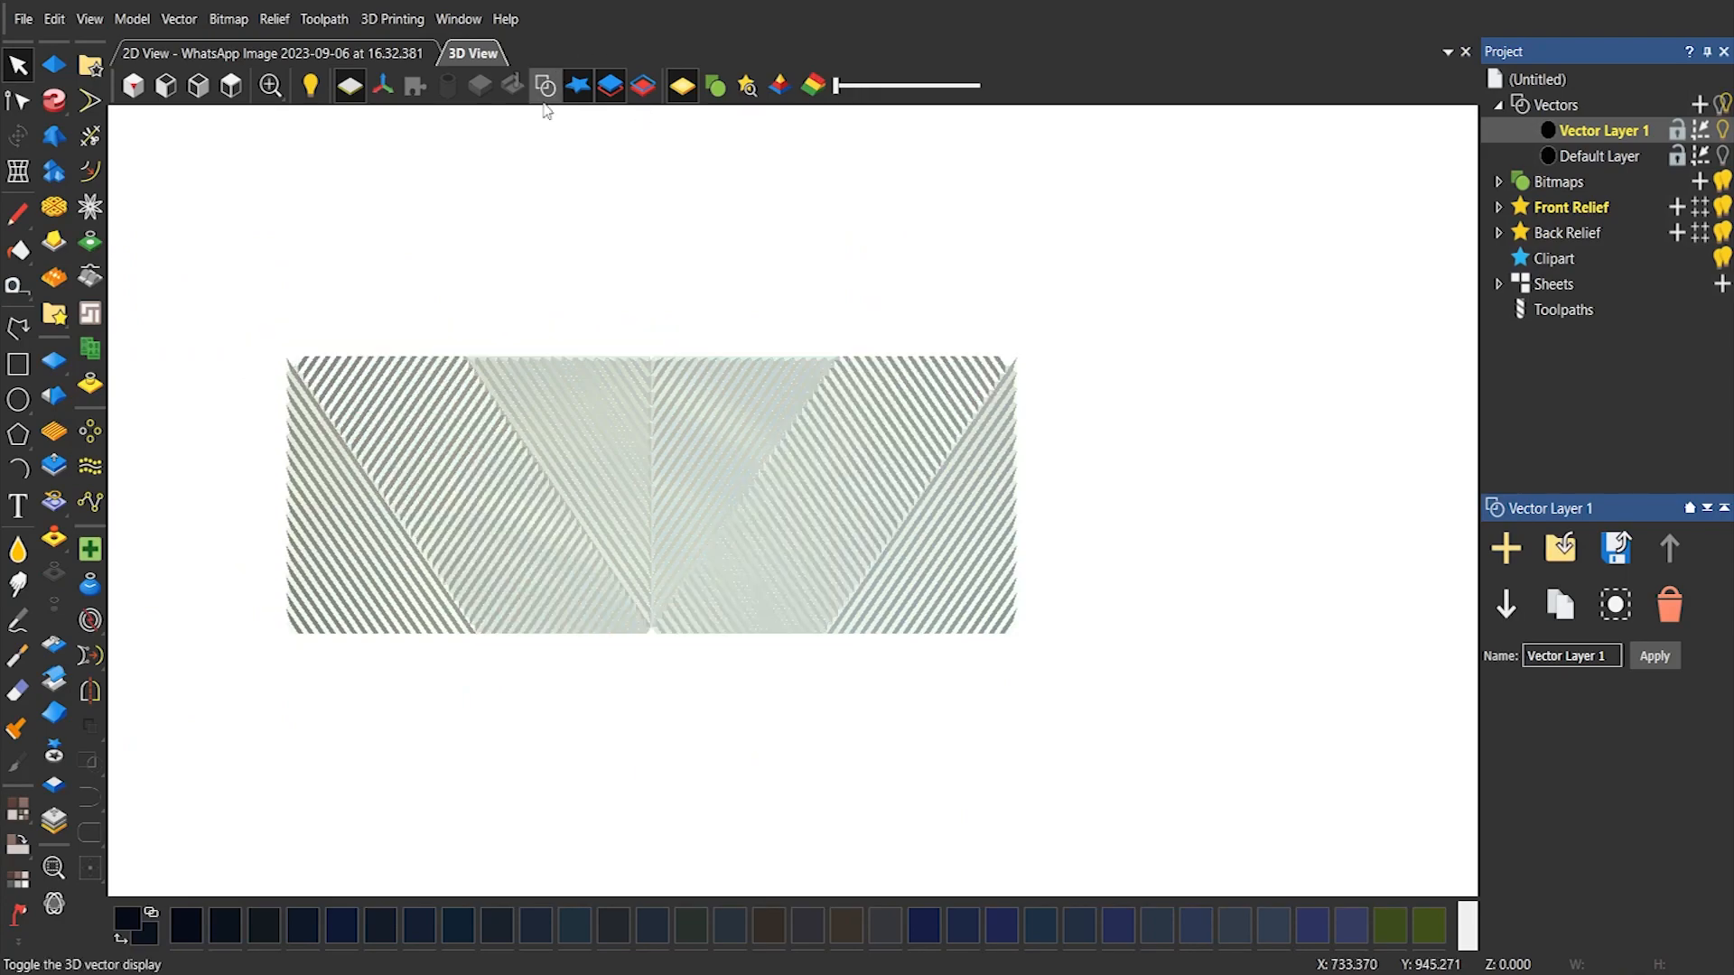
scroll(552, 431, up, 3)
scroll(551, 431, down, 2)
scroll(356, 456, up, 3)
scroll(283, 273, up, 4)
drag(399, 437, 387, 226)
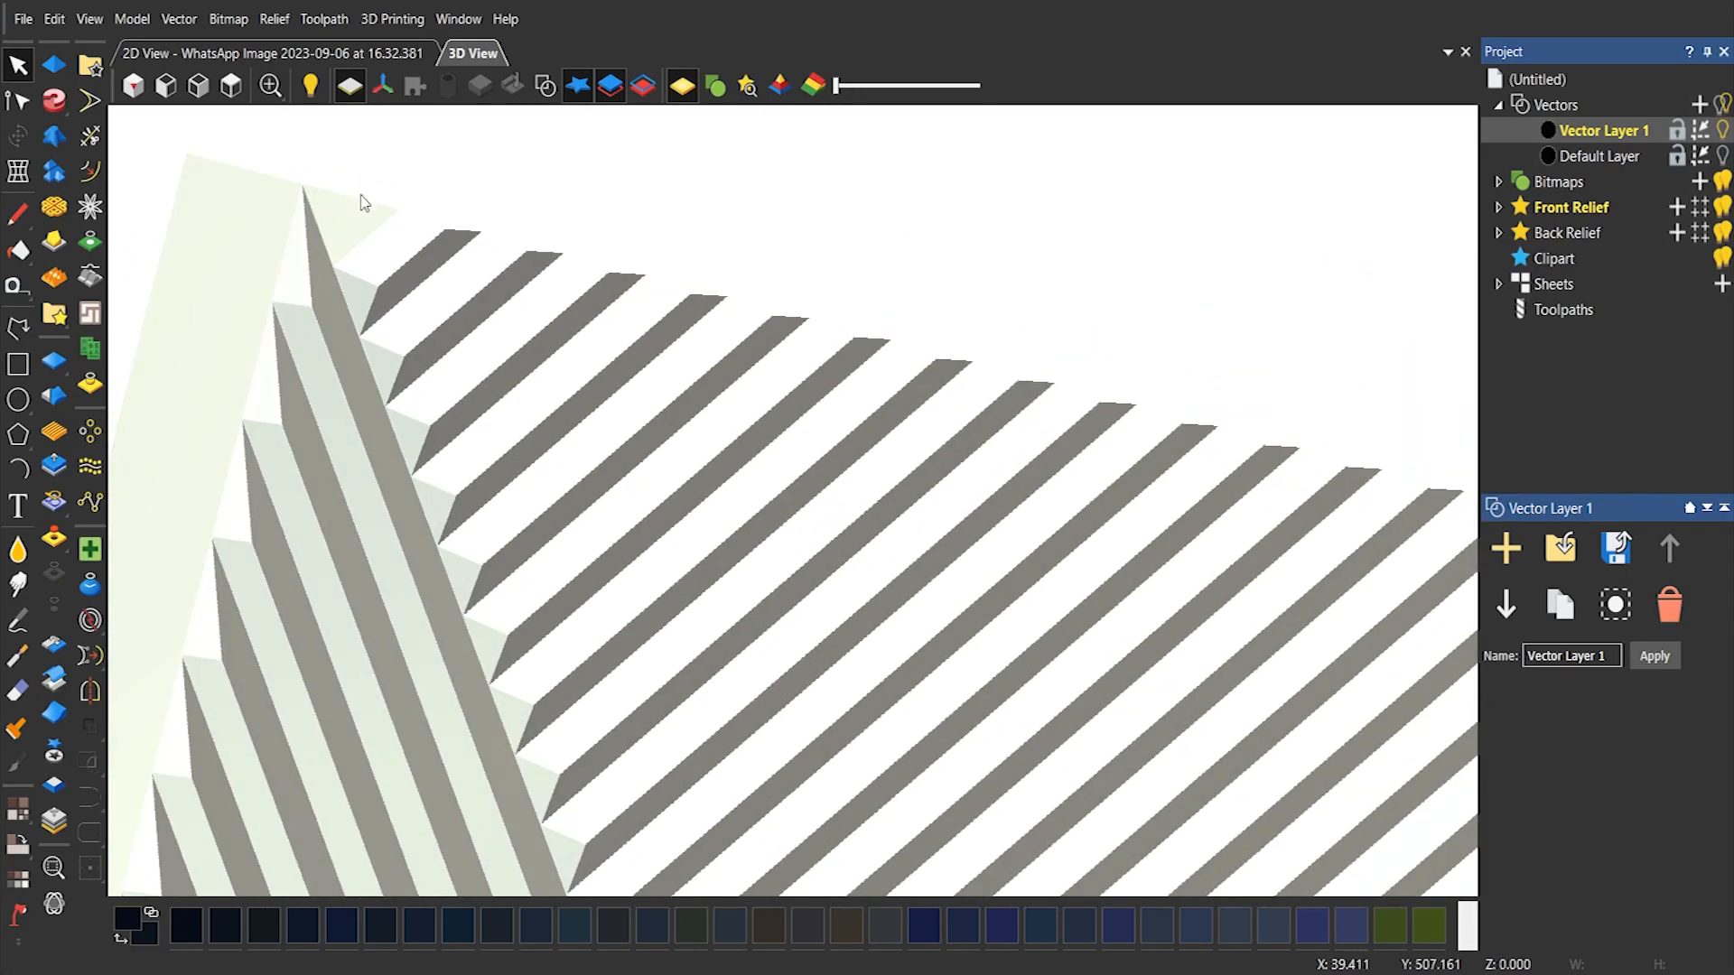
click(230, 85)
scroll(831, 540, up, 5)
scroll(681, 592, down, 6)
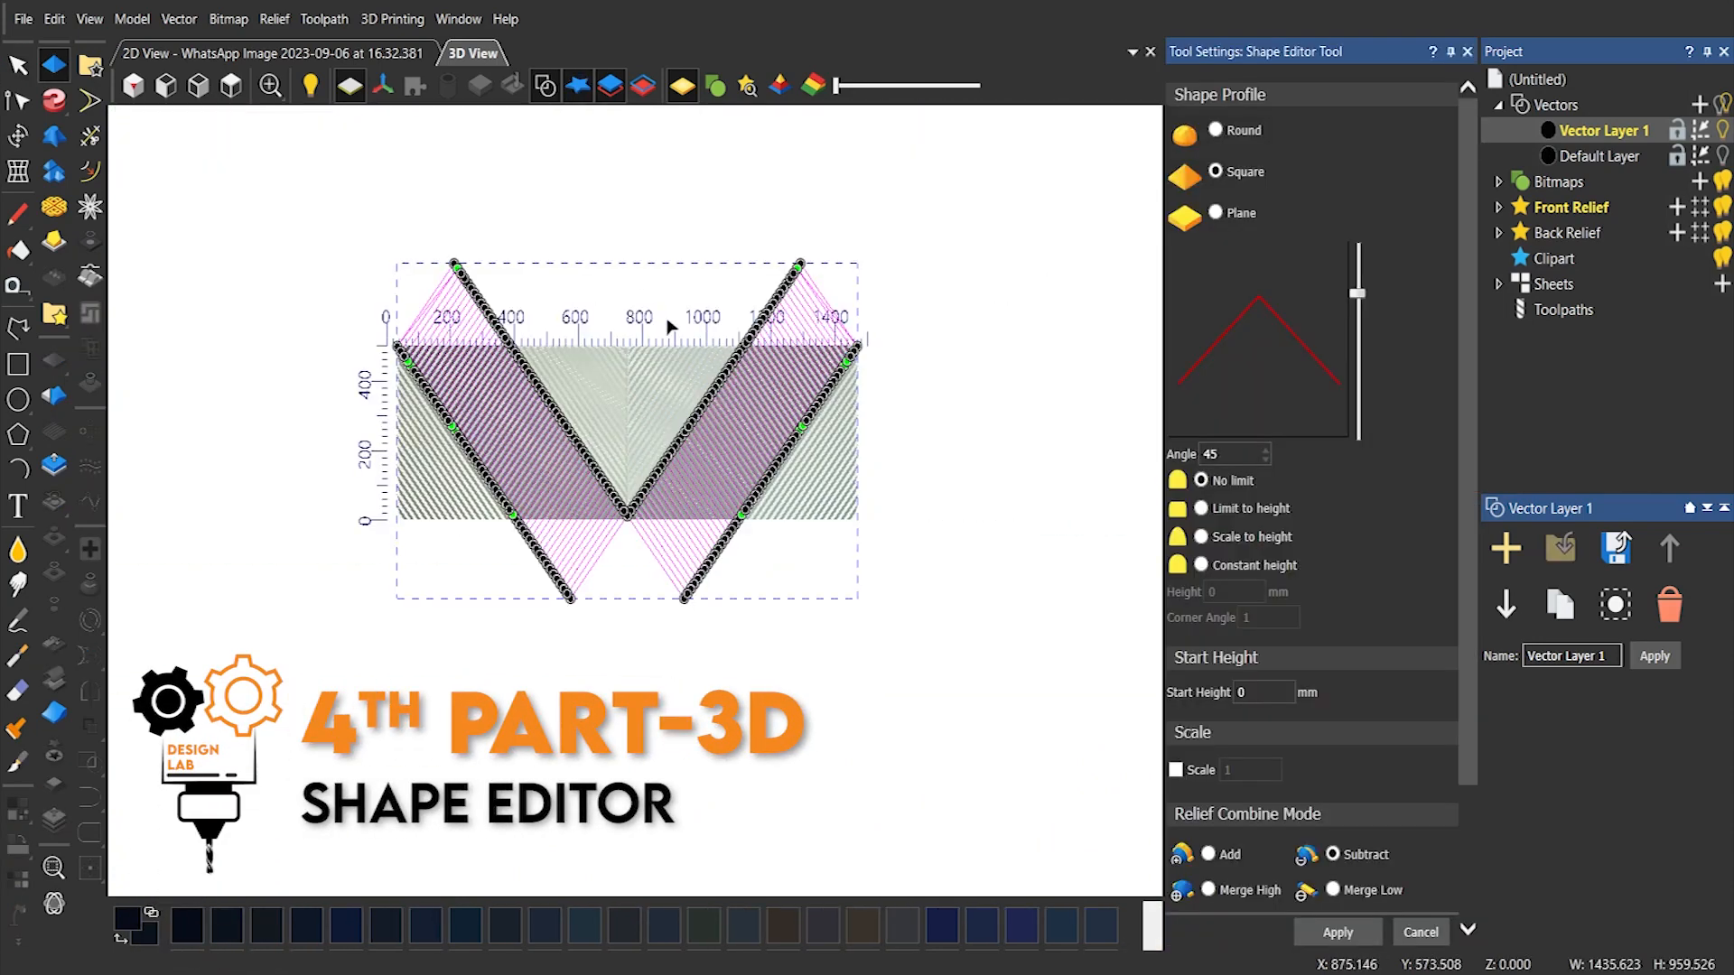
click(1421, 932)
Reshape the left band's outermost upper strip by moving its lower inner corner node to about X 46, Y 493
click(672, 285)
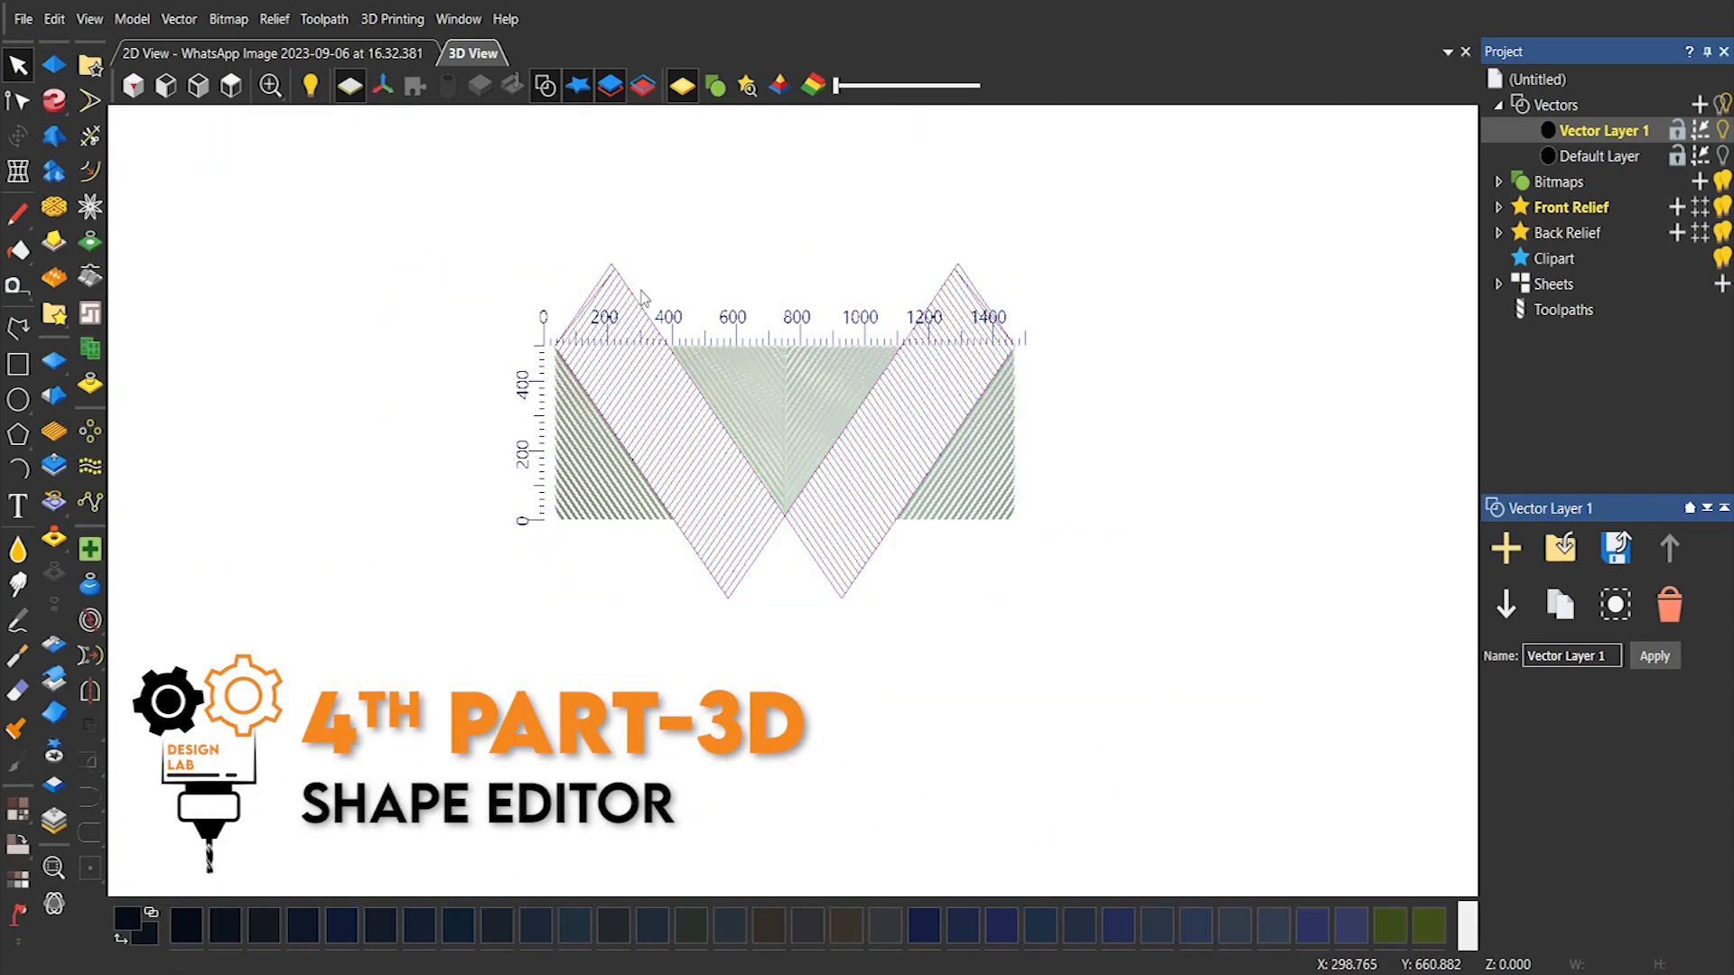
scroll(619, 284, up, 6)
click(556, 375)
key(n)
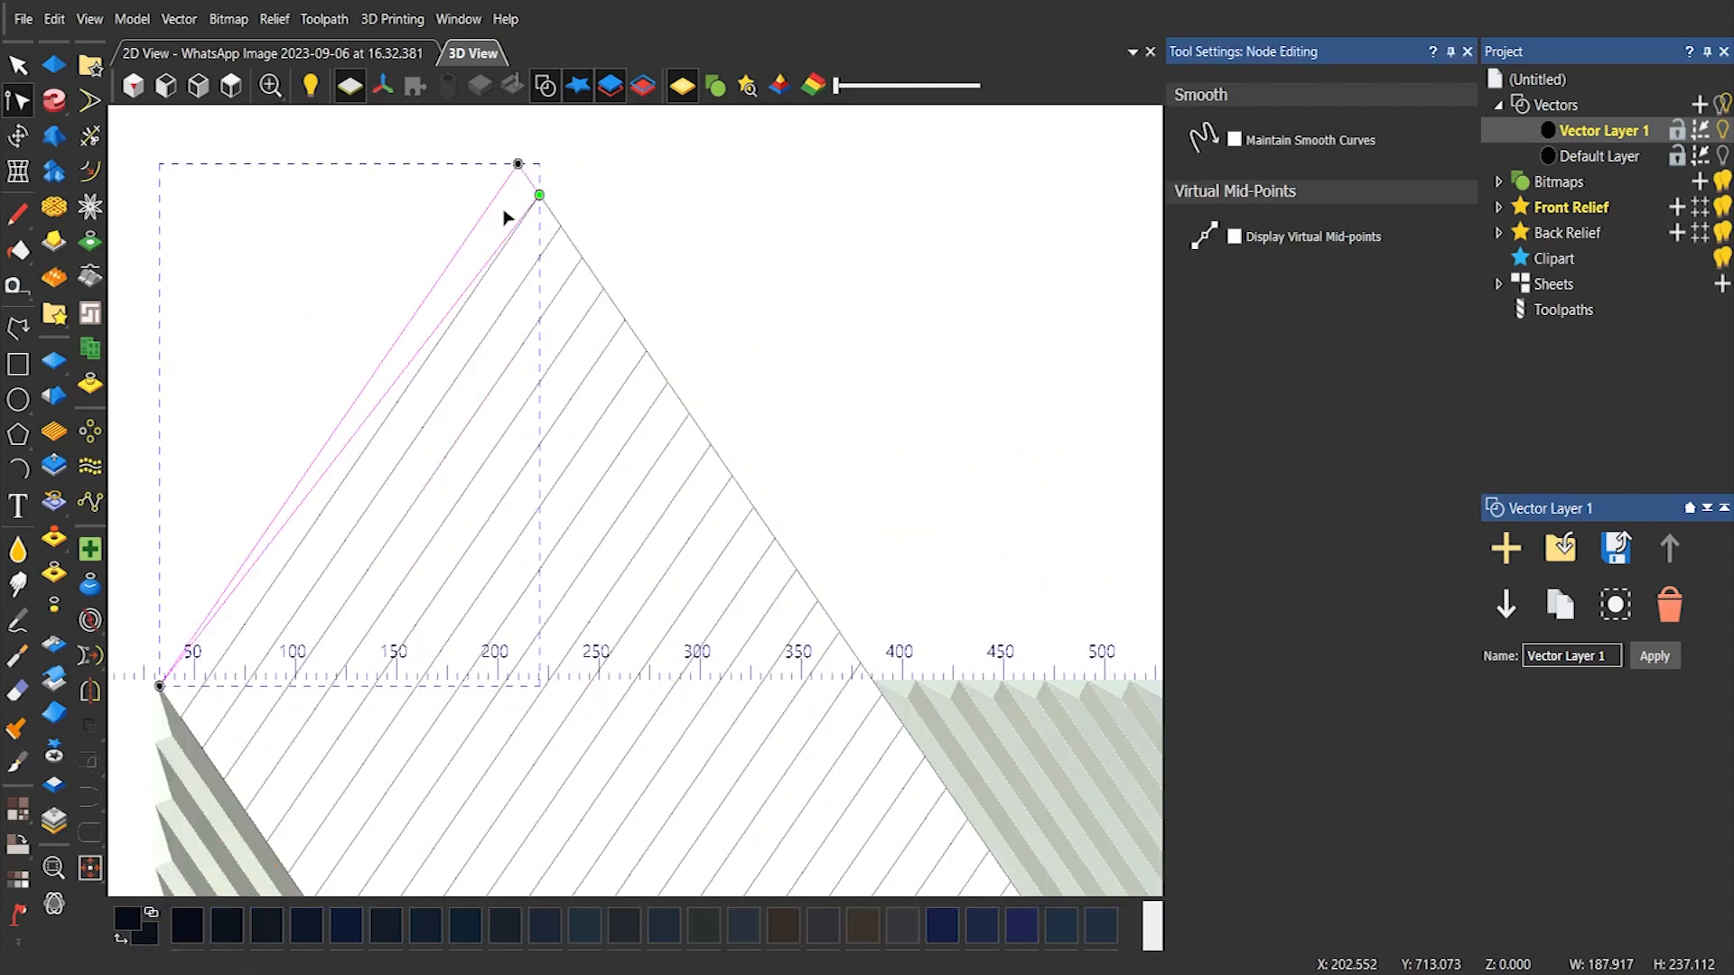
drag(414, 517, 359, 641)
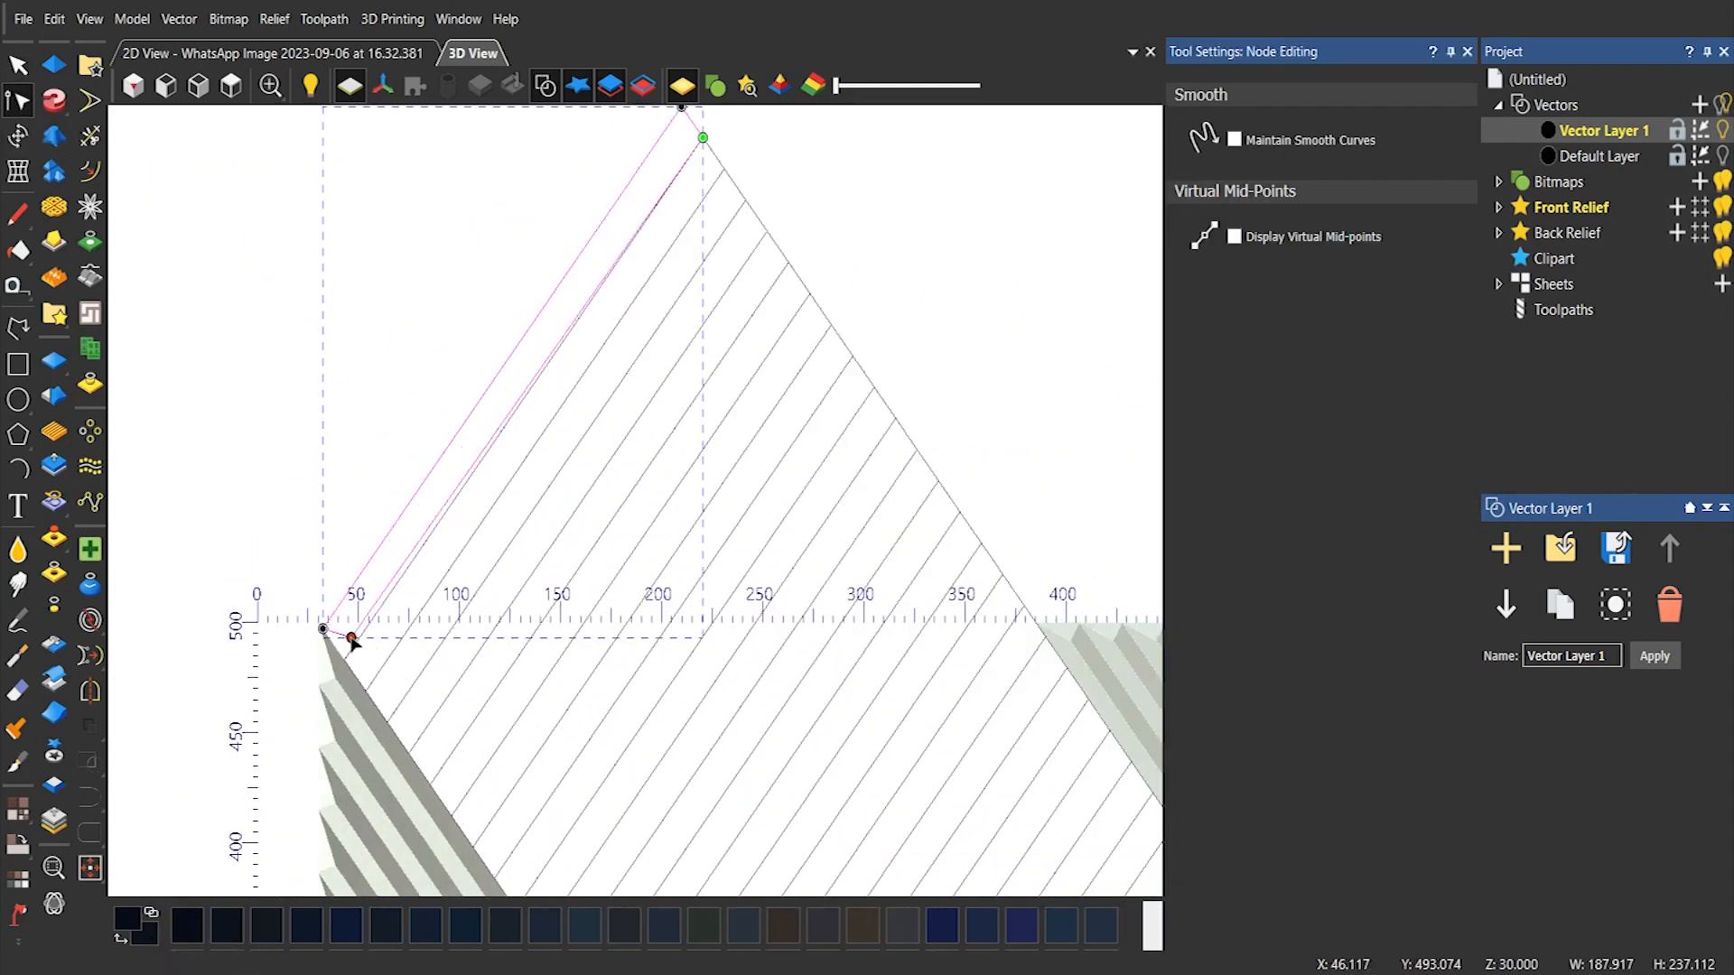
Reshape the right band's outermost upper strip by moving its lower inner corner node onto the right triangle's slanted edge
scroll(341, 660, down, 5)
scroll(1000, 534, up, 5)
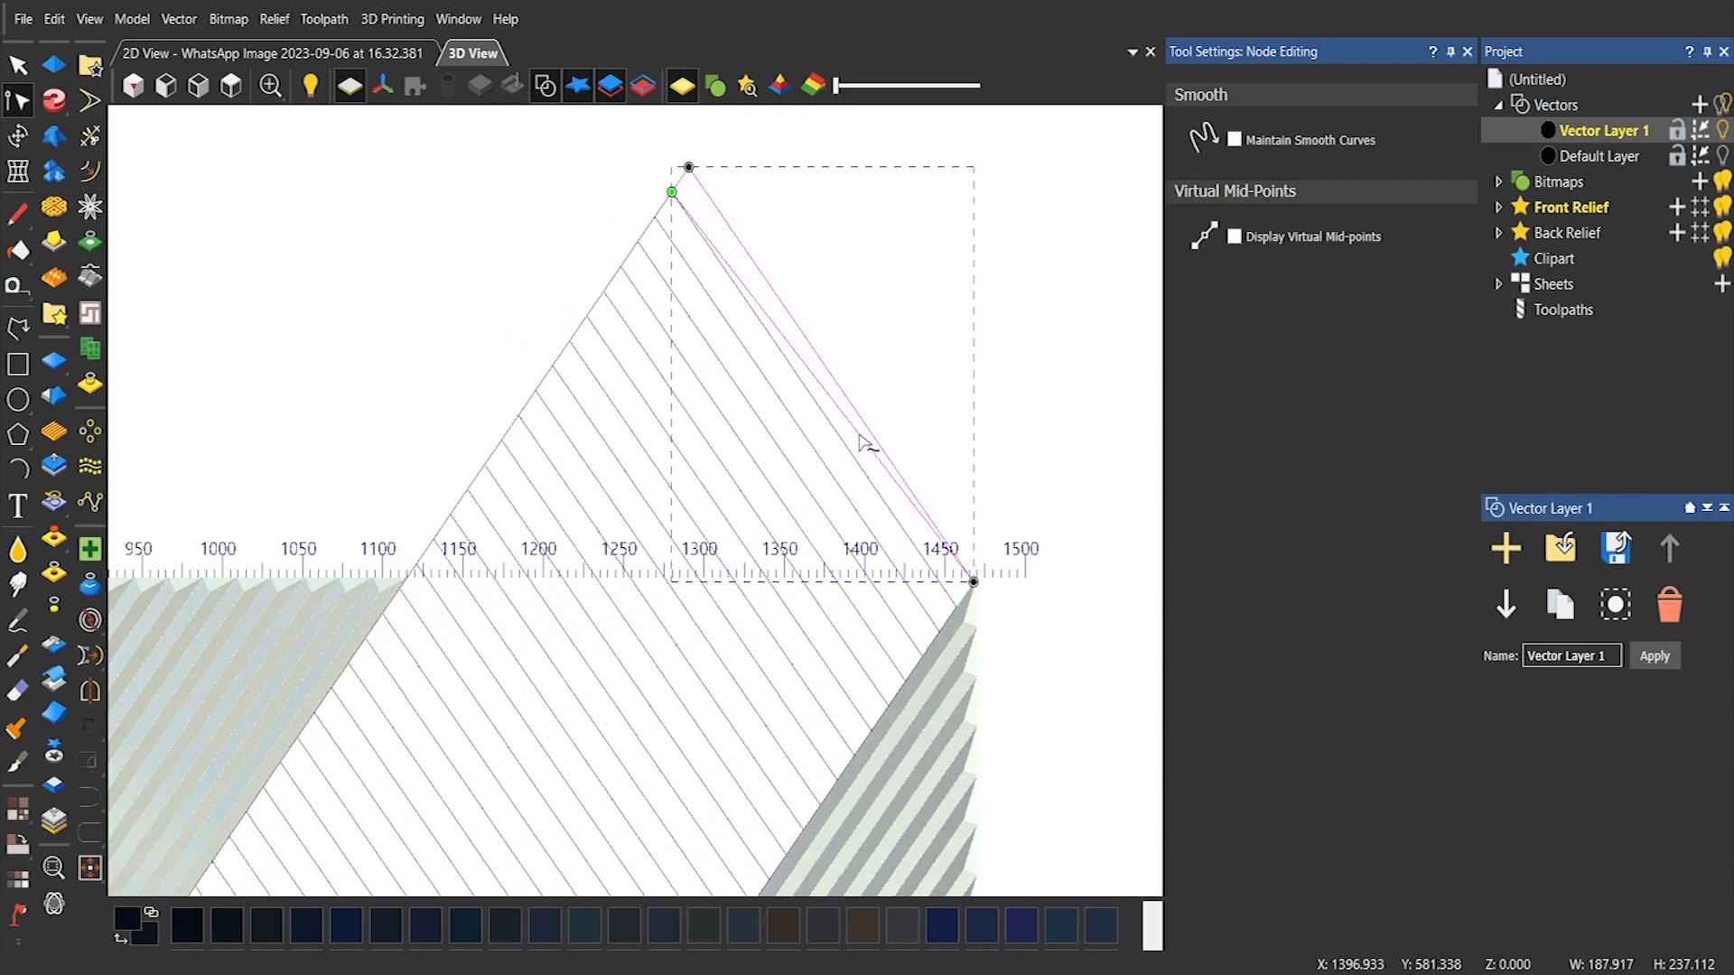
drag(859, 435, 957, 605)
Copy the strip at the central V's lower tip to fill the gap beneath it, snapping the copy against the existing strip
scroll(785, 271, down, 5)
scroll(520, 614, up, 5)
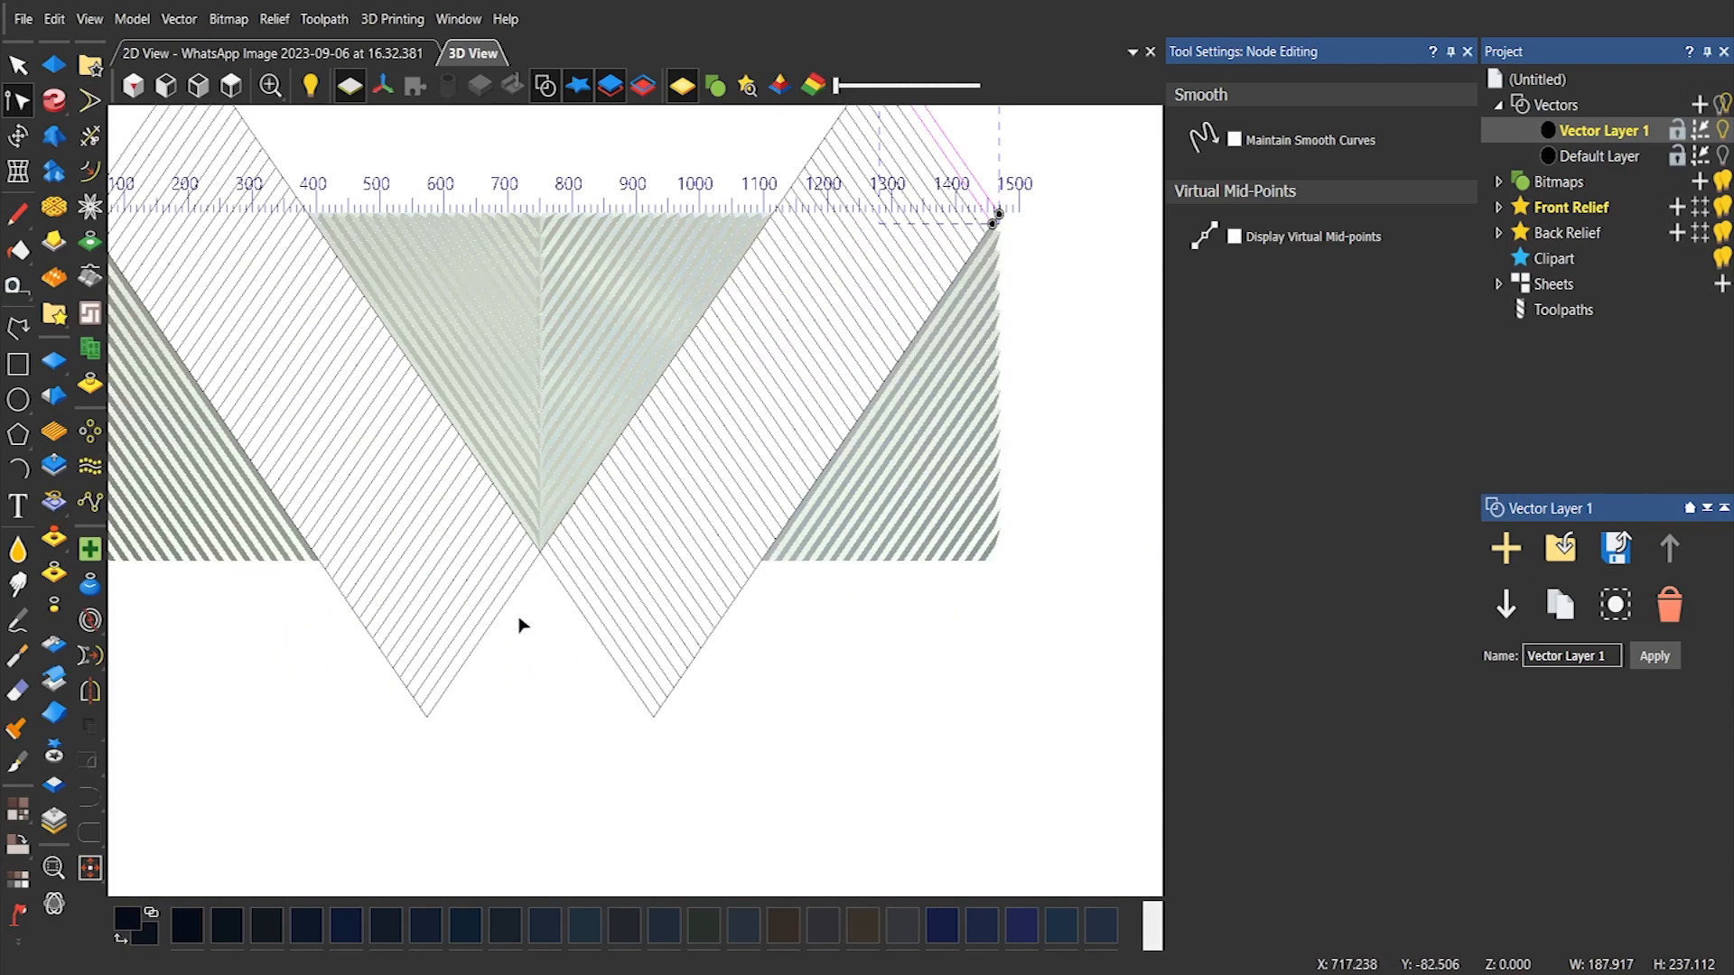
click(13, 102)
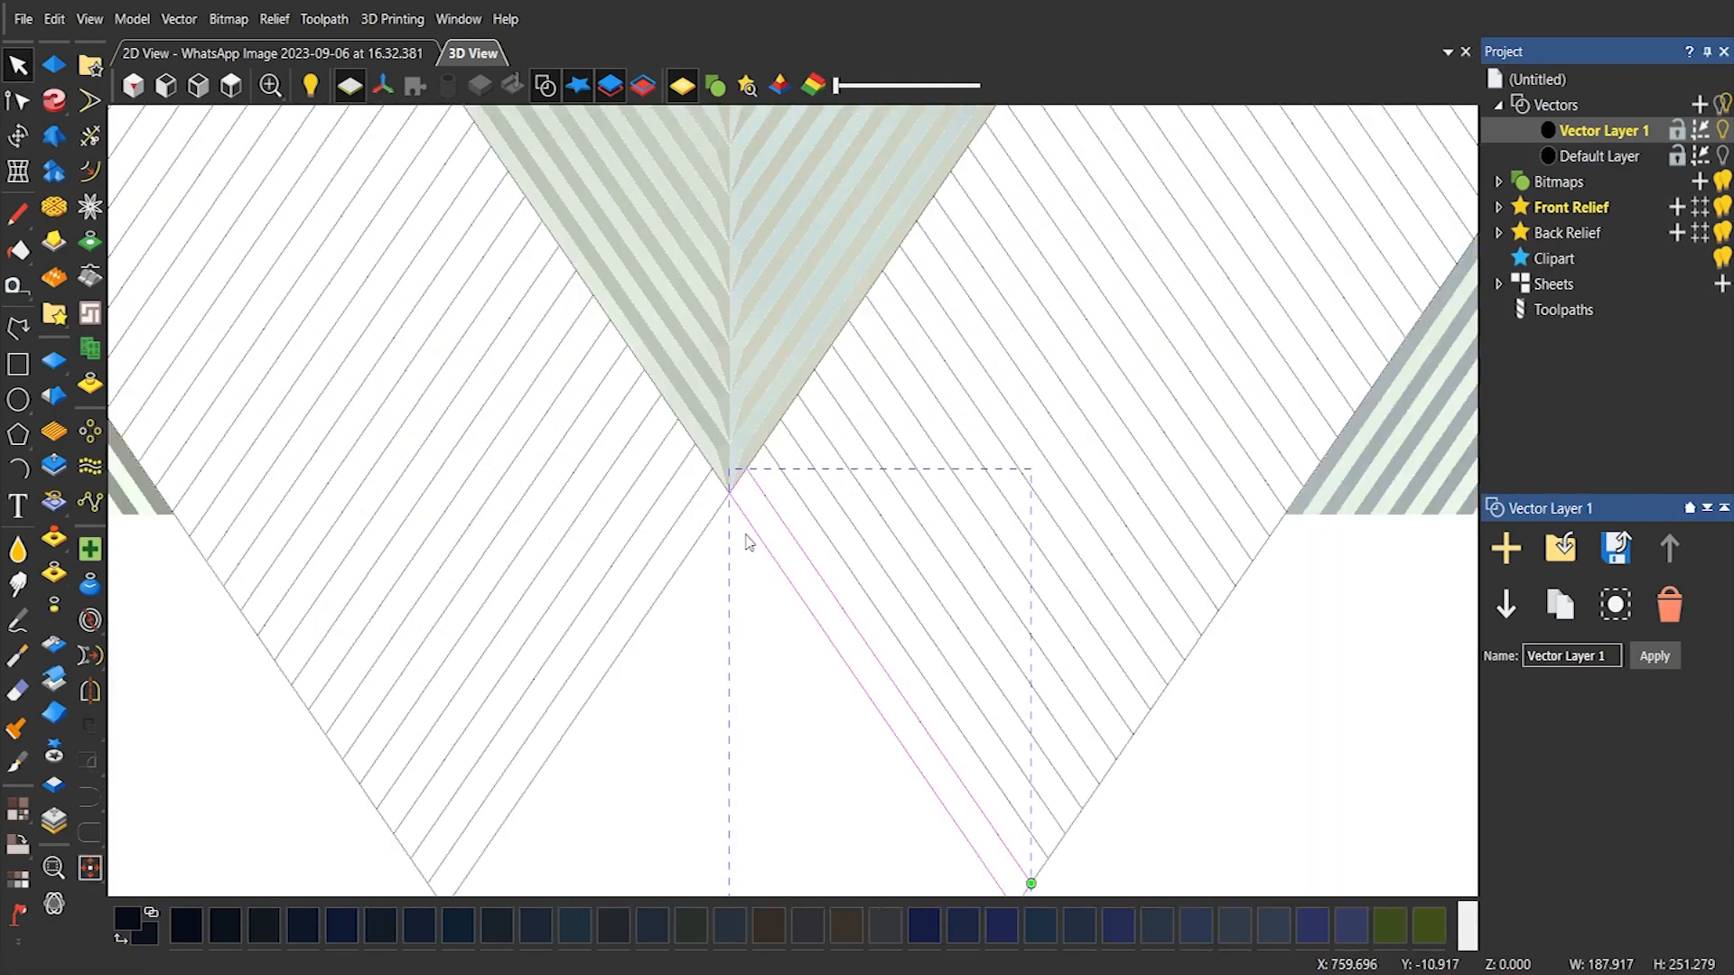
click(545, 85)
click(546, 85)
scroll(757, 503, up, 3)
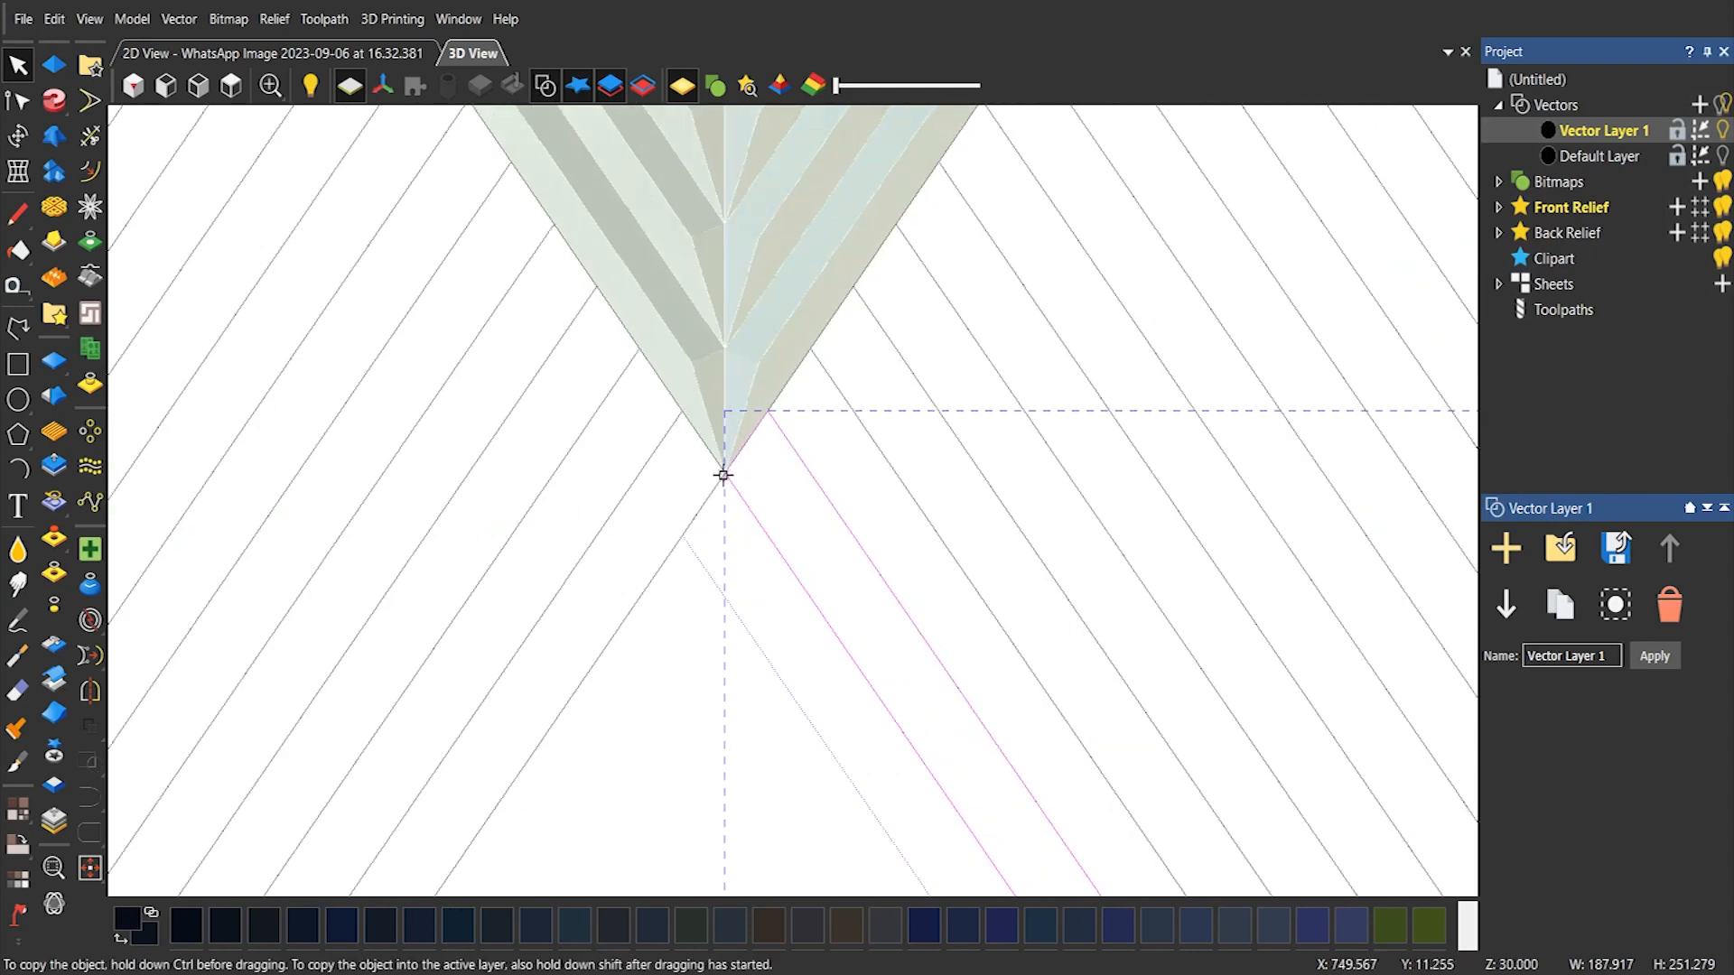
mouse_move(722, 476)
mouse_down()
mouse_move(696, 434)
mouse_move(723, 475)
mouse_up()
Move the inner corner nodes of the added strips onto the vertical centreline below the V's tip, at about X 750, Y -17
click(17, 100)
mouse_move(570, 595)
mouse_down()
mouse_move(577, 578)
mouse_move(567, 598)
mouse_up()
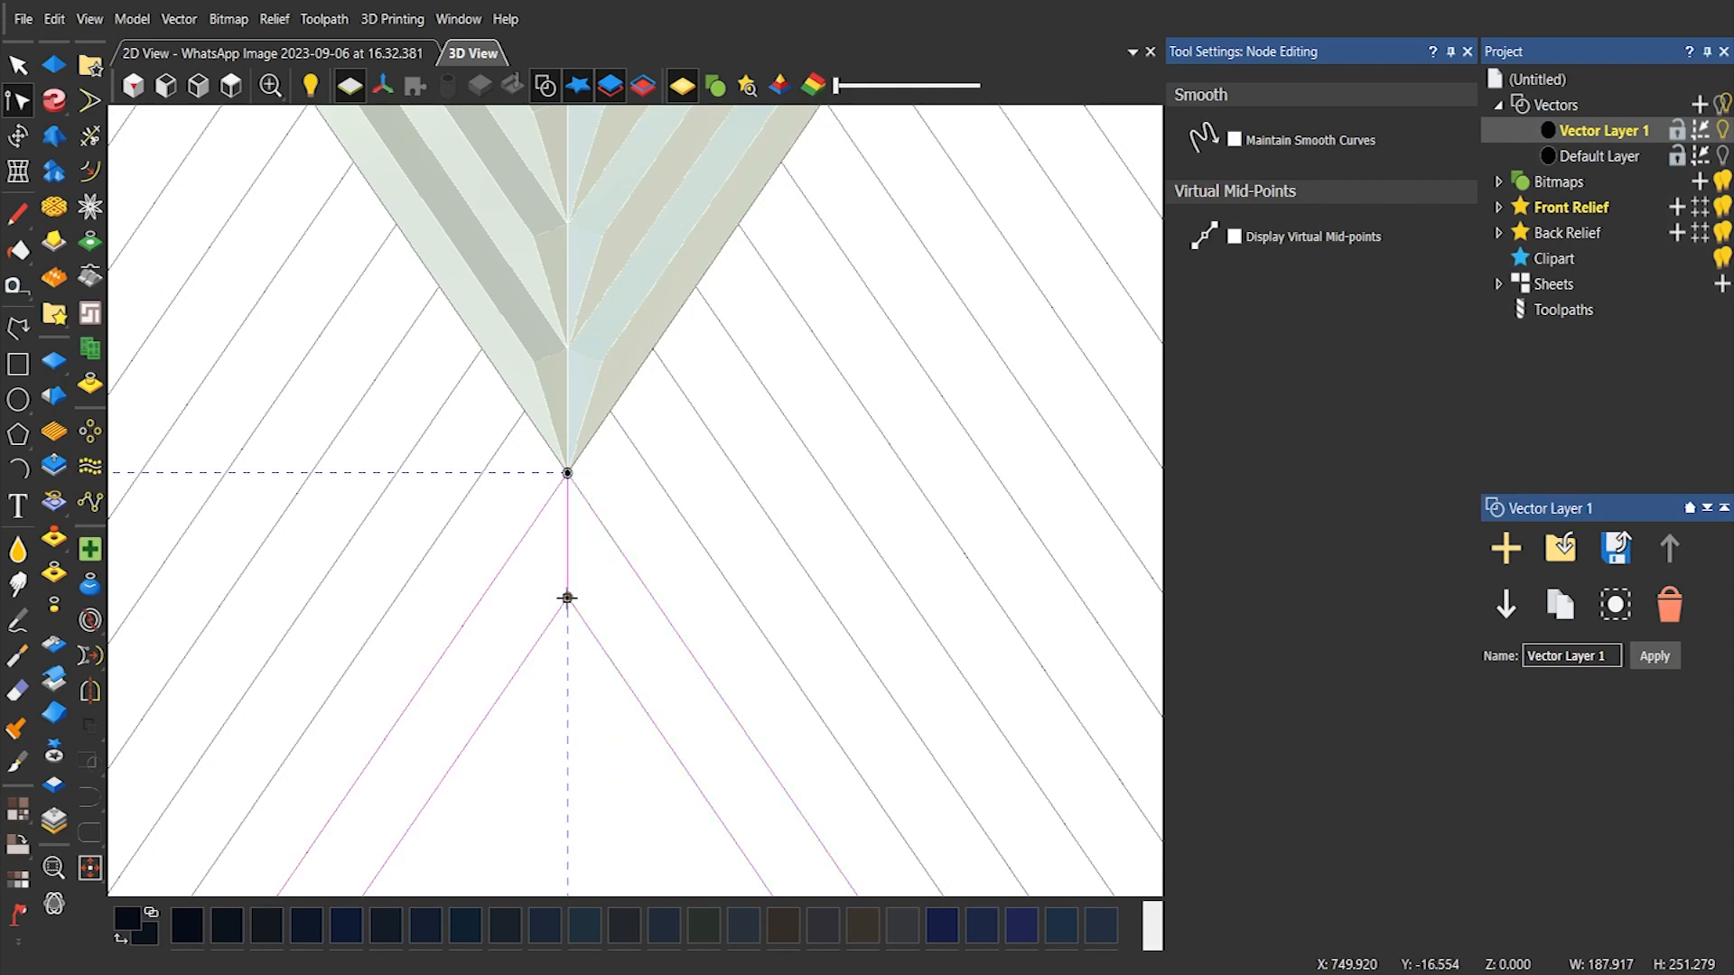
click(17, 64)
click(659, 798)
Carve all strips of both bands into the relief with a Square profile at 45 degrees, no limit, start height 0, Subtract mode
scroll(659, 798, down, 10)
drag(1050, 190, 430, 735)
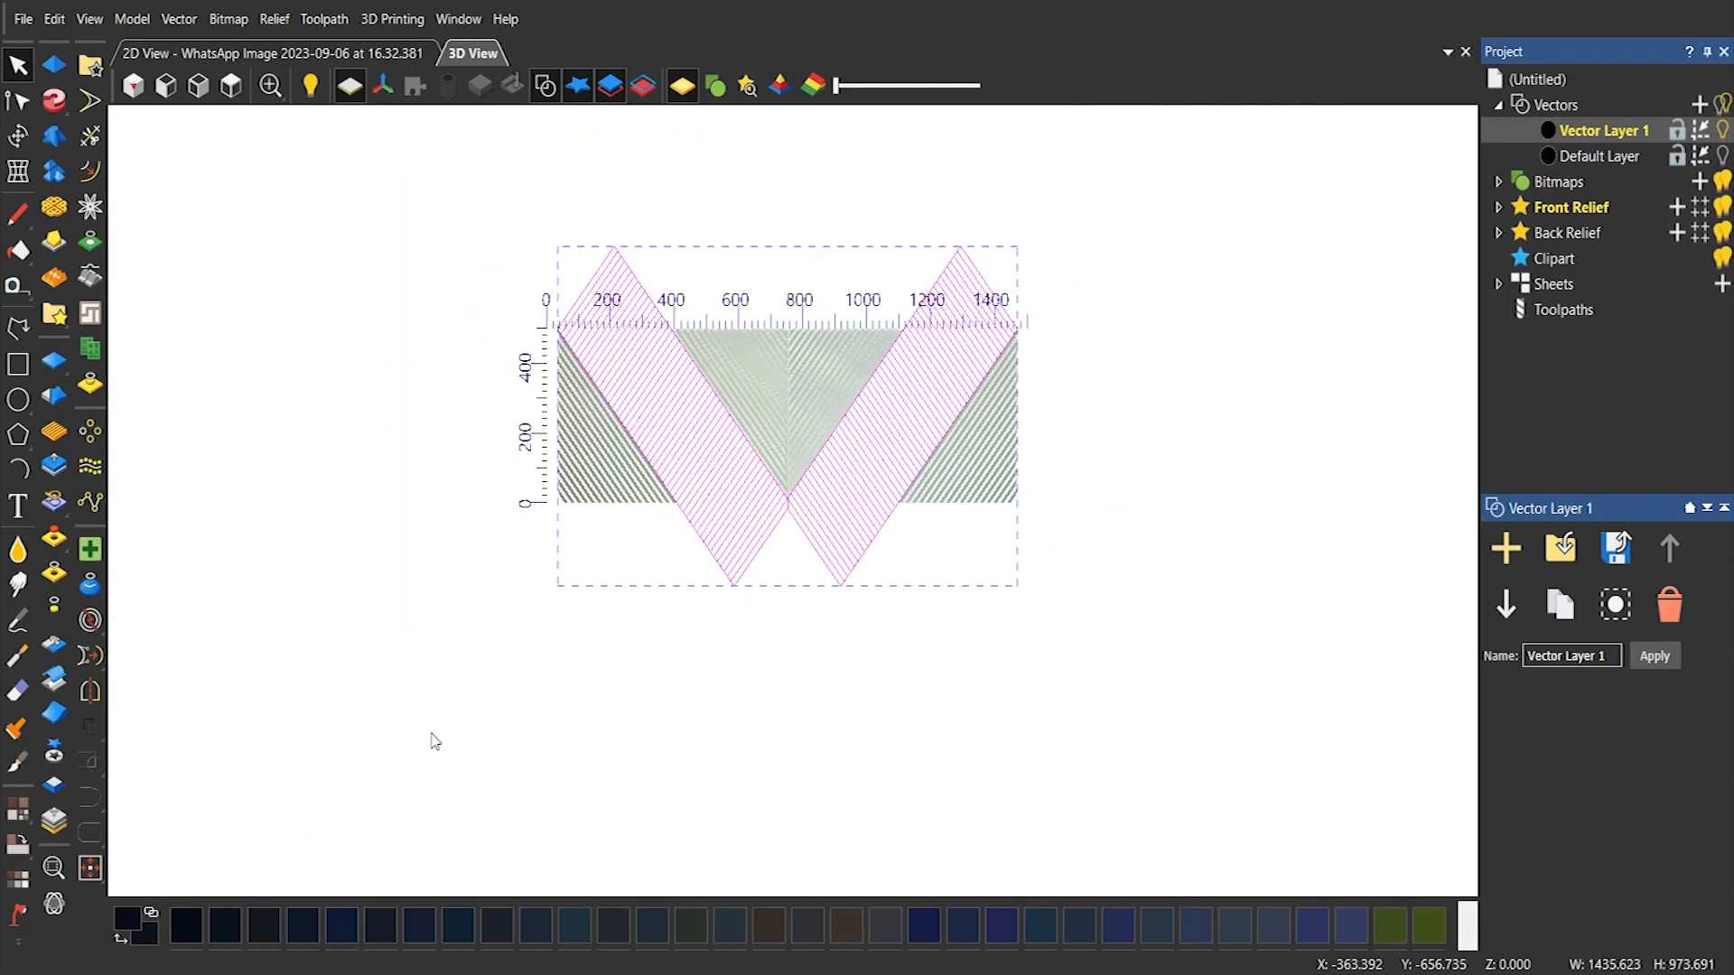
click(53, 64)
scroll(630, 509, up, 8)
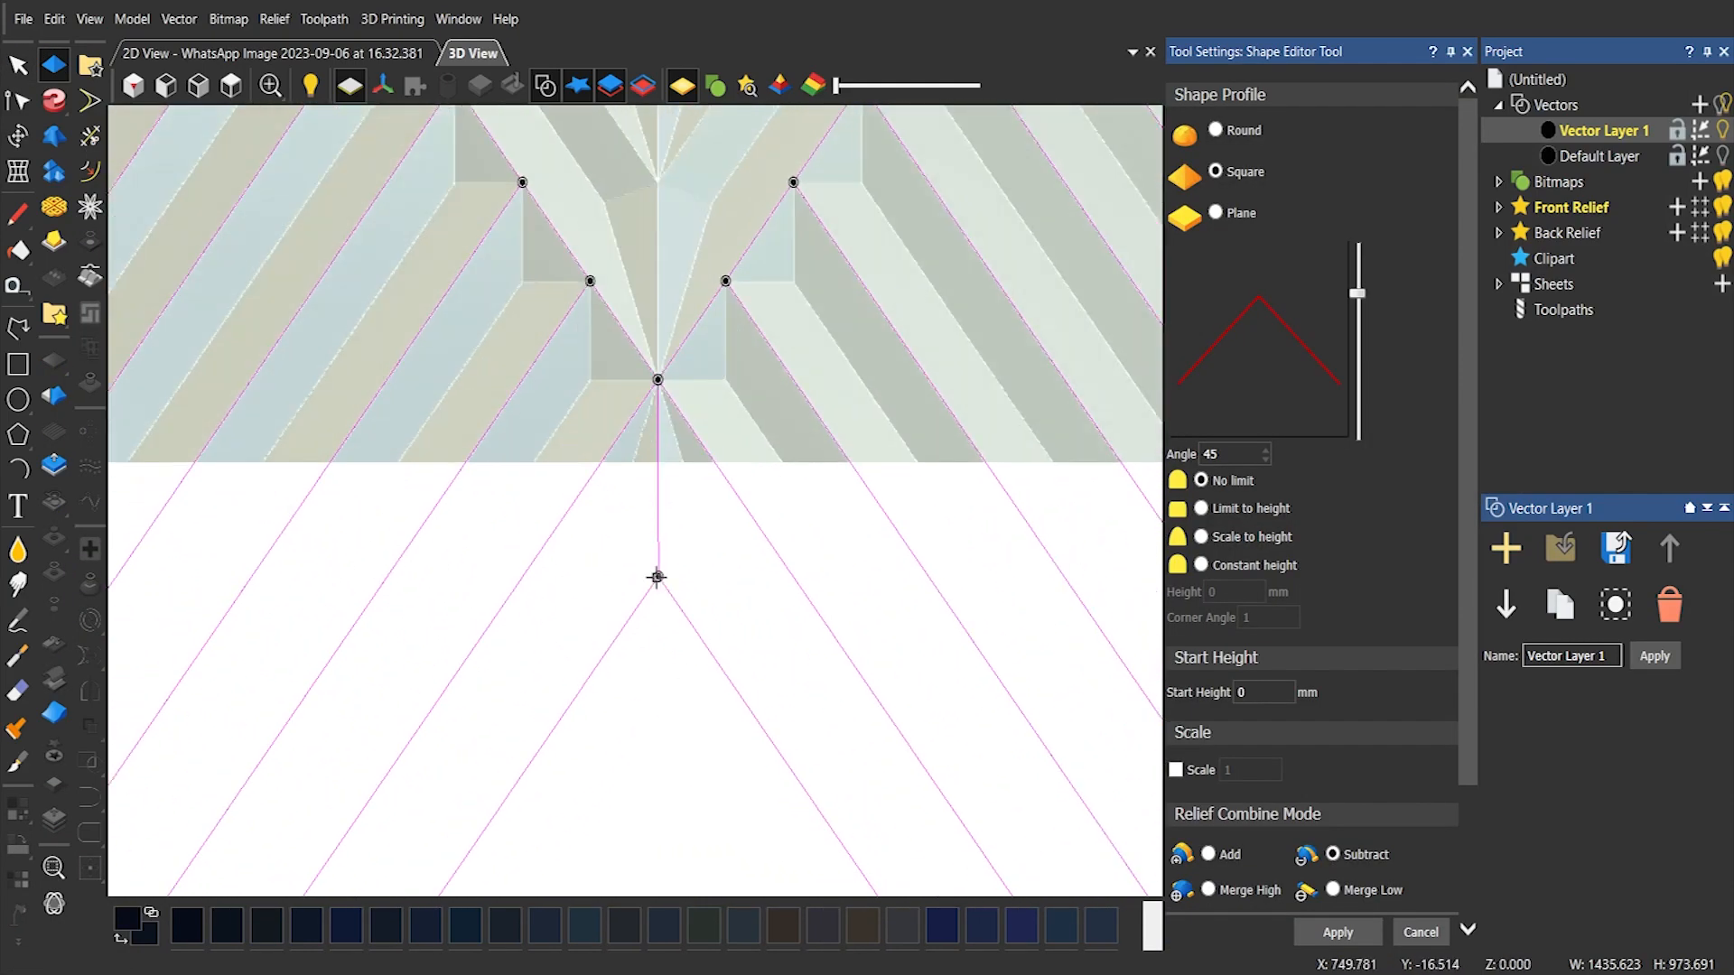
key(ctrl+z)
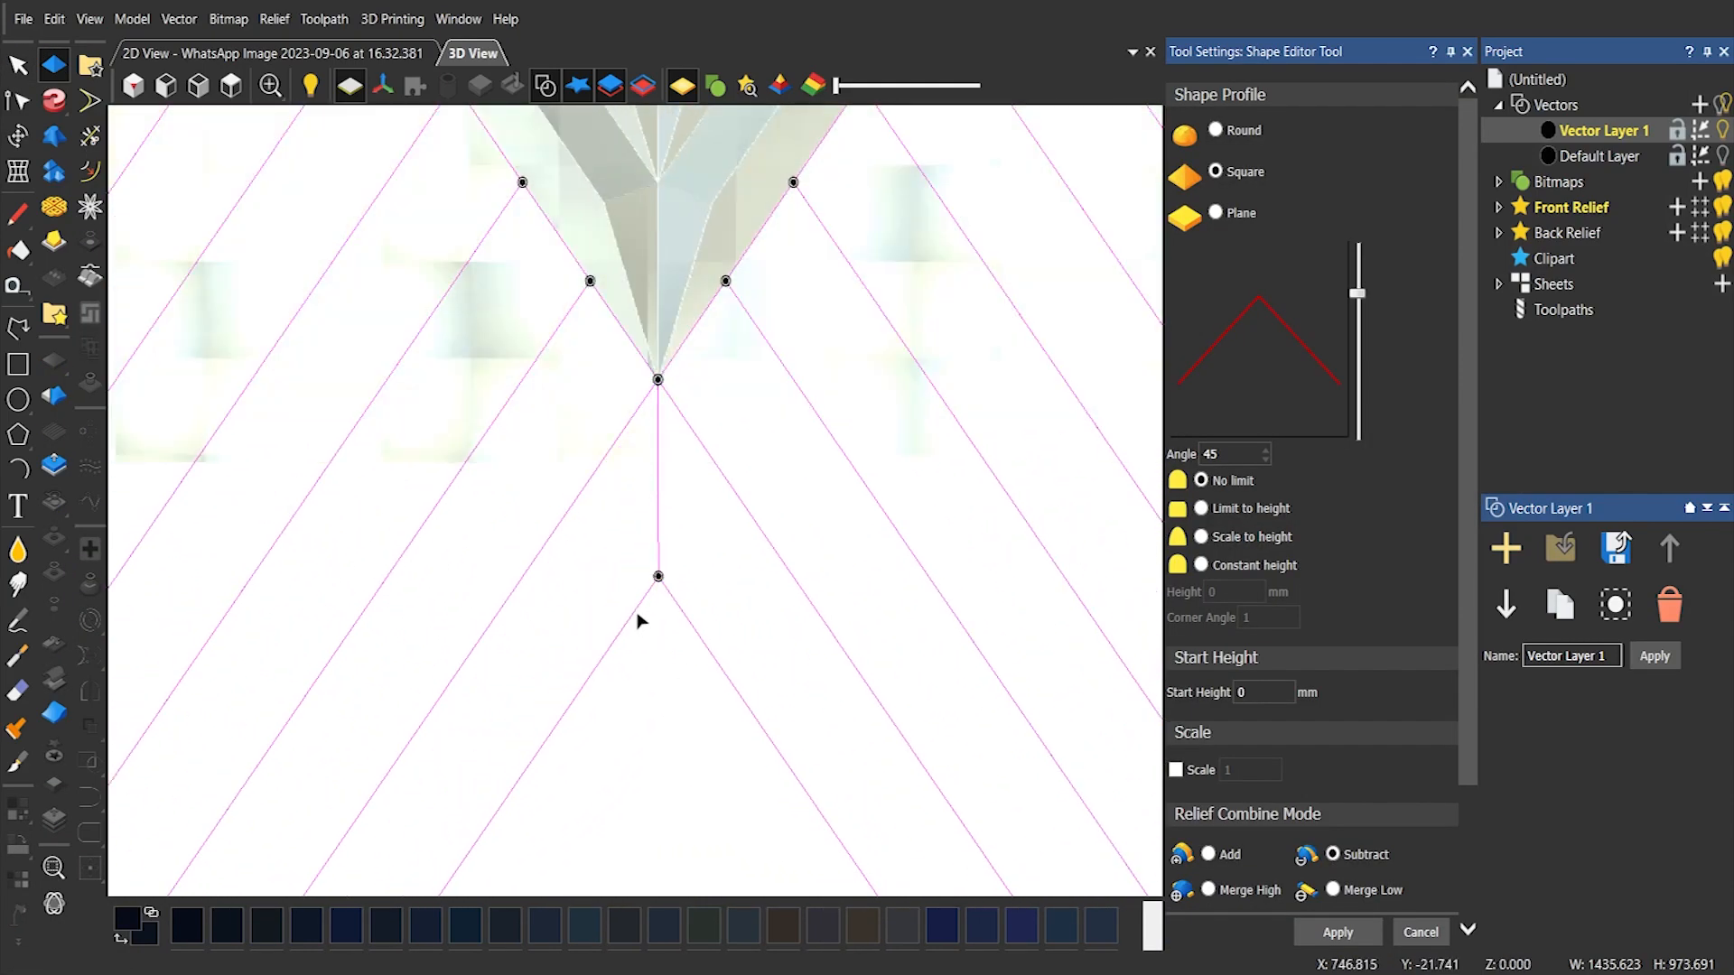
key(ctrl+y)
scroll(638, 619, down, 8)
scroll(531, 370, down, 3)
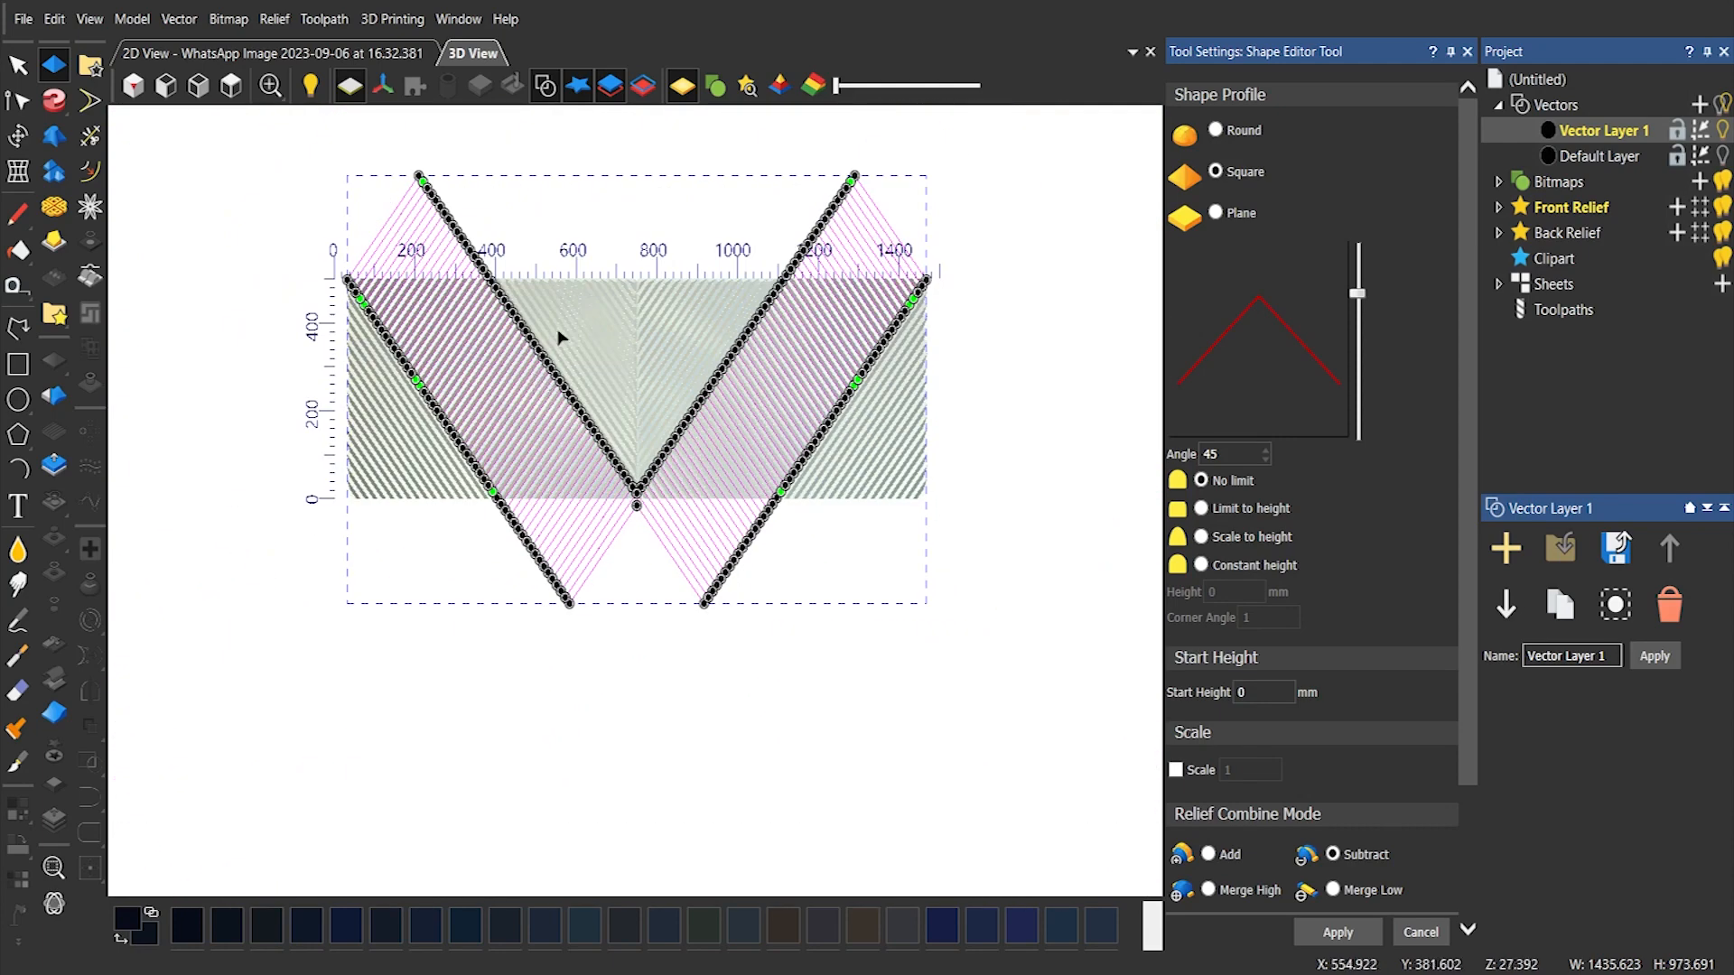
click(1421, 933)
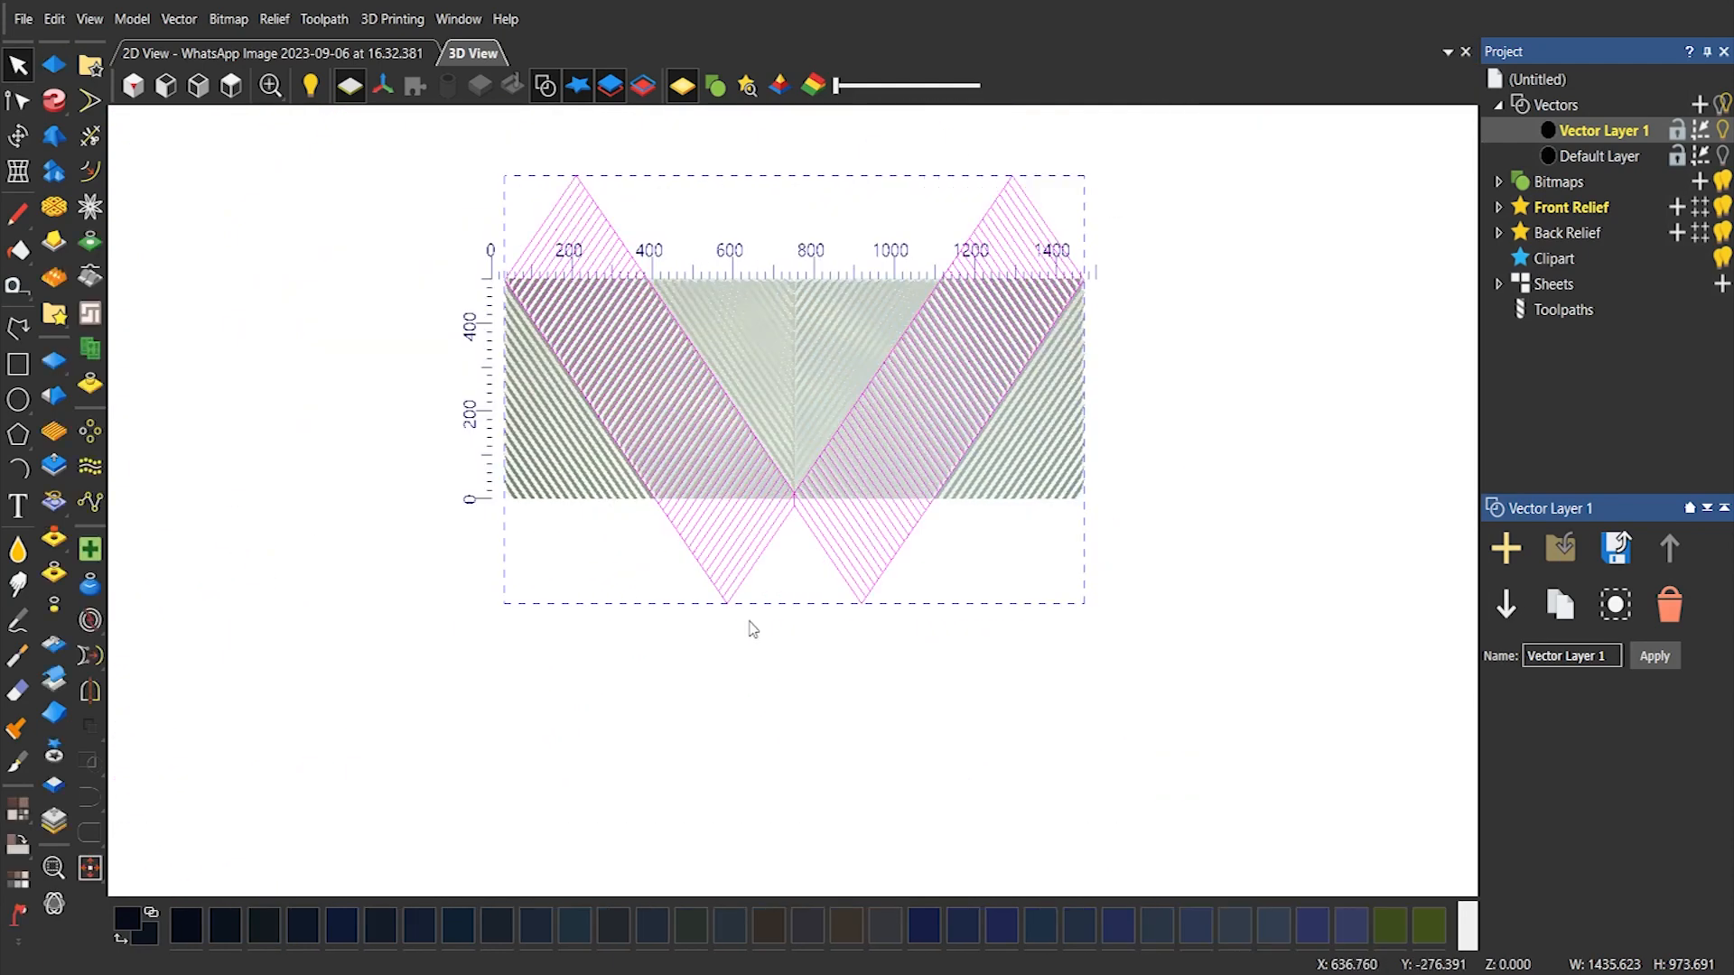
Add a new vector layer to the project
click(1699, 104)
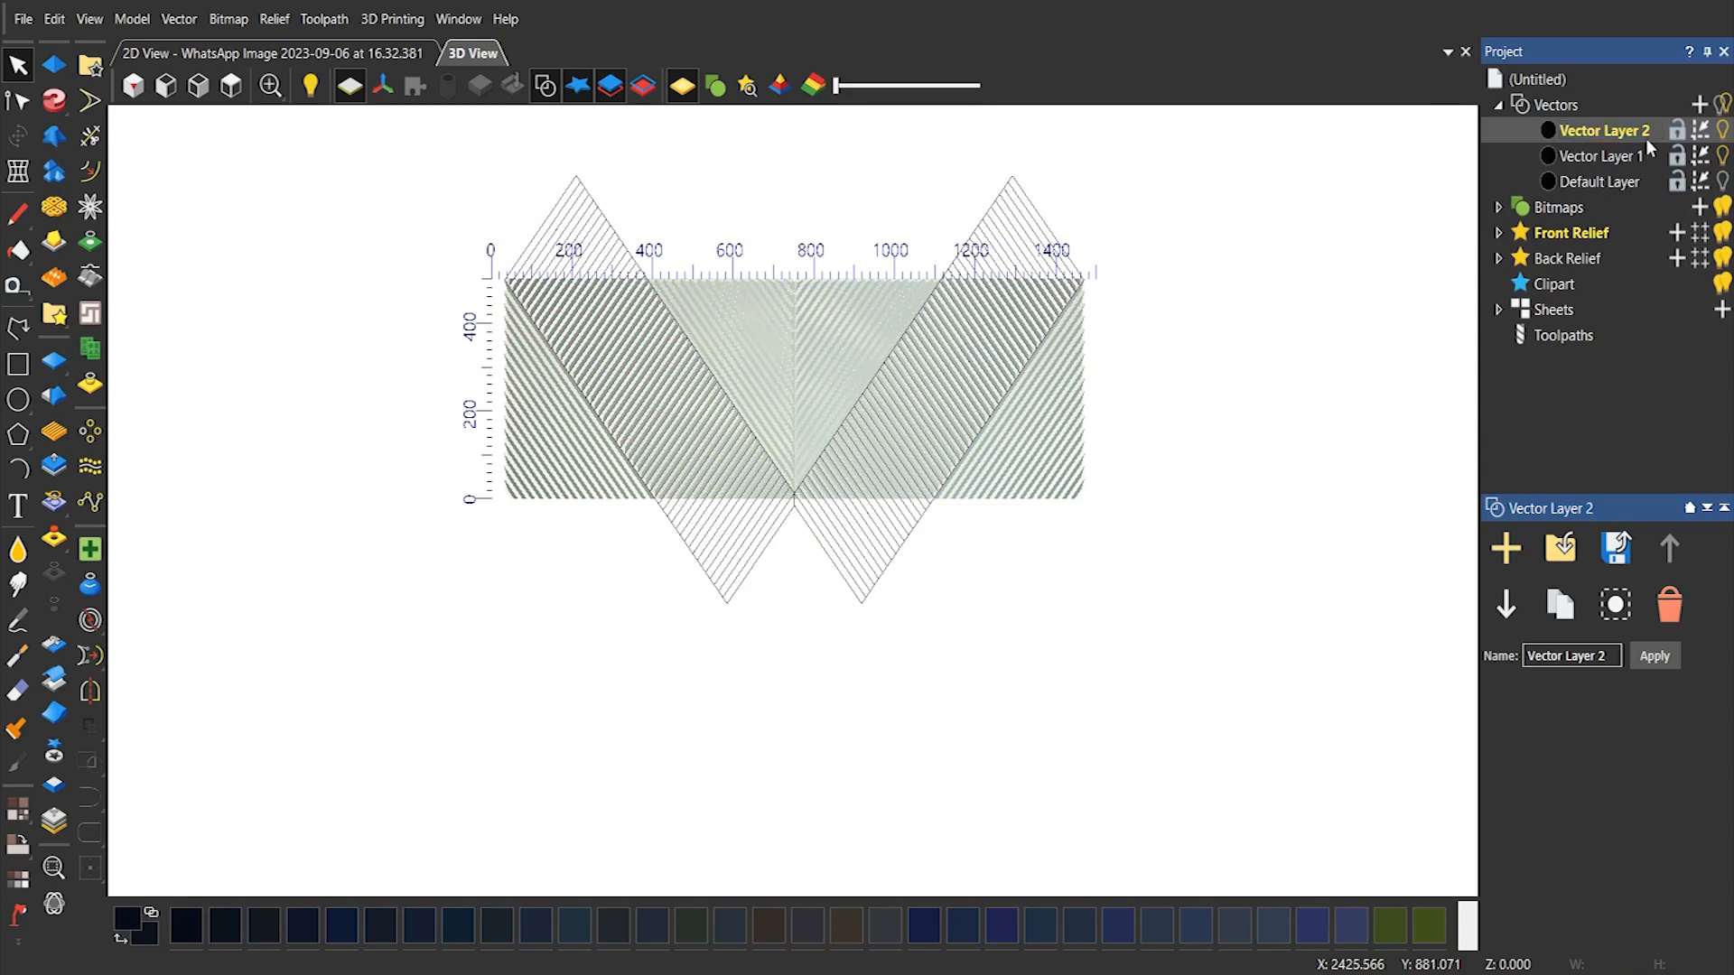
Copy the V-shaped band outline from the Default Layer to Vector Layer 2, with Vector Layer 1 hidden and Relief Layer as the target relief
click(1723, 159)
click(1646, 182)
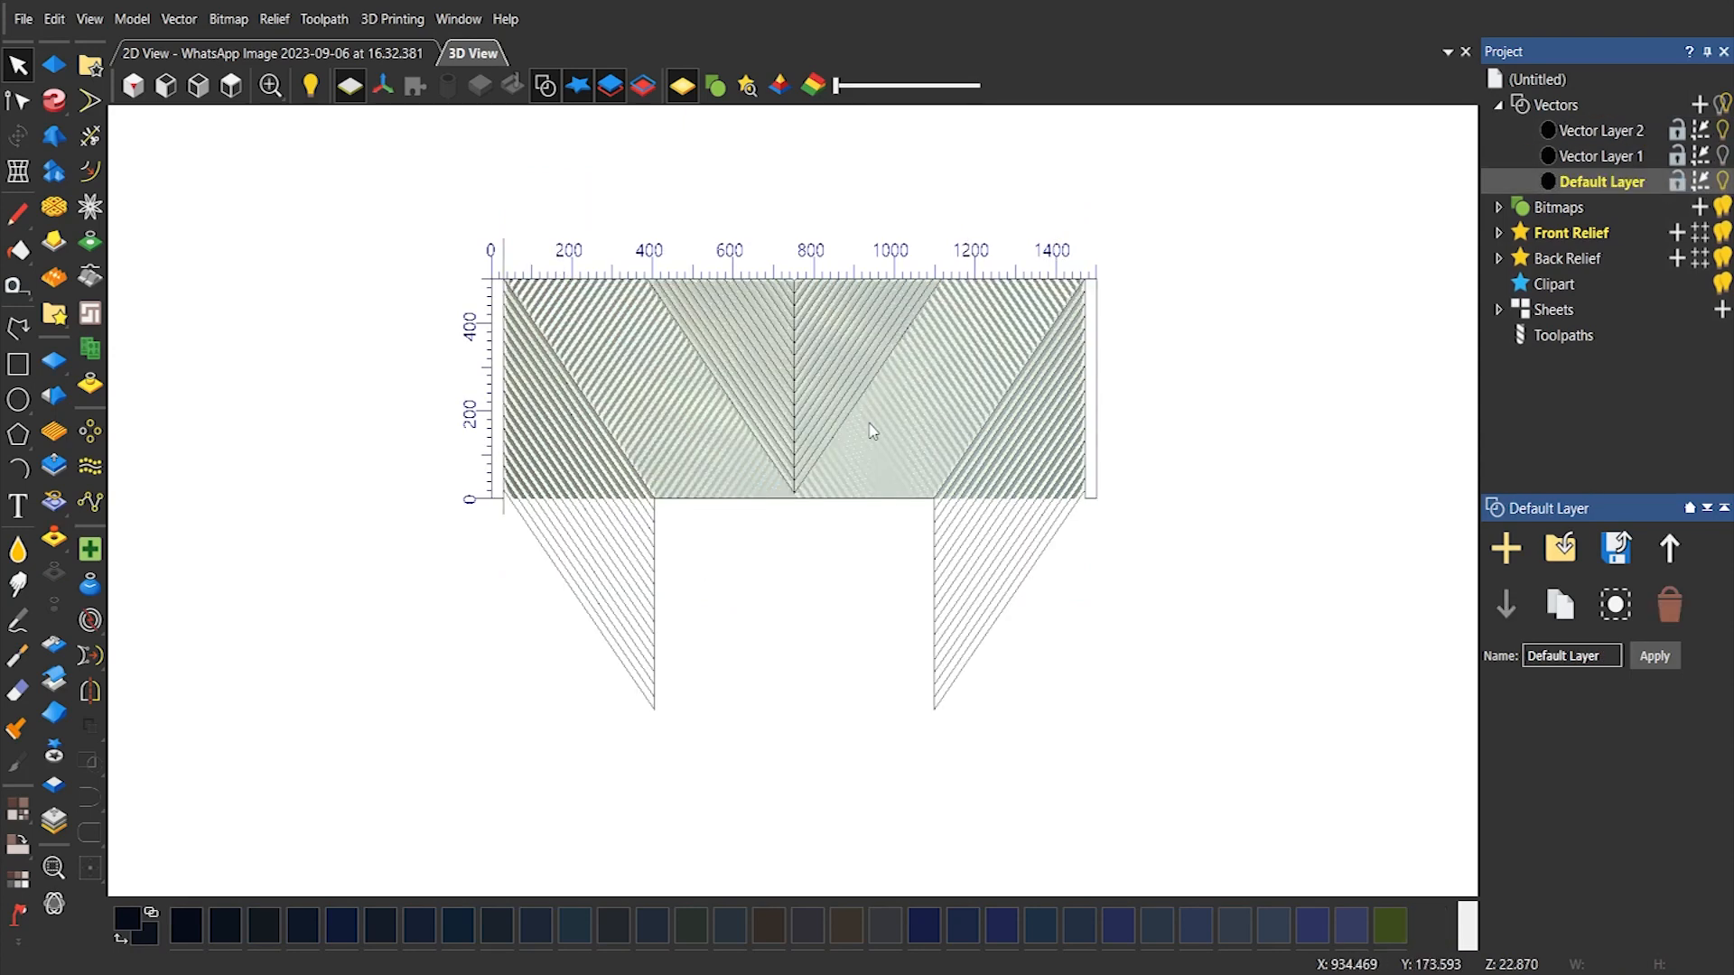
click(872, 498)
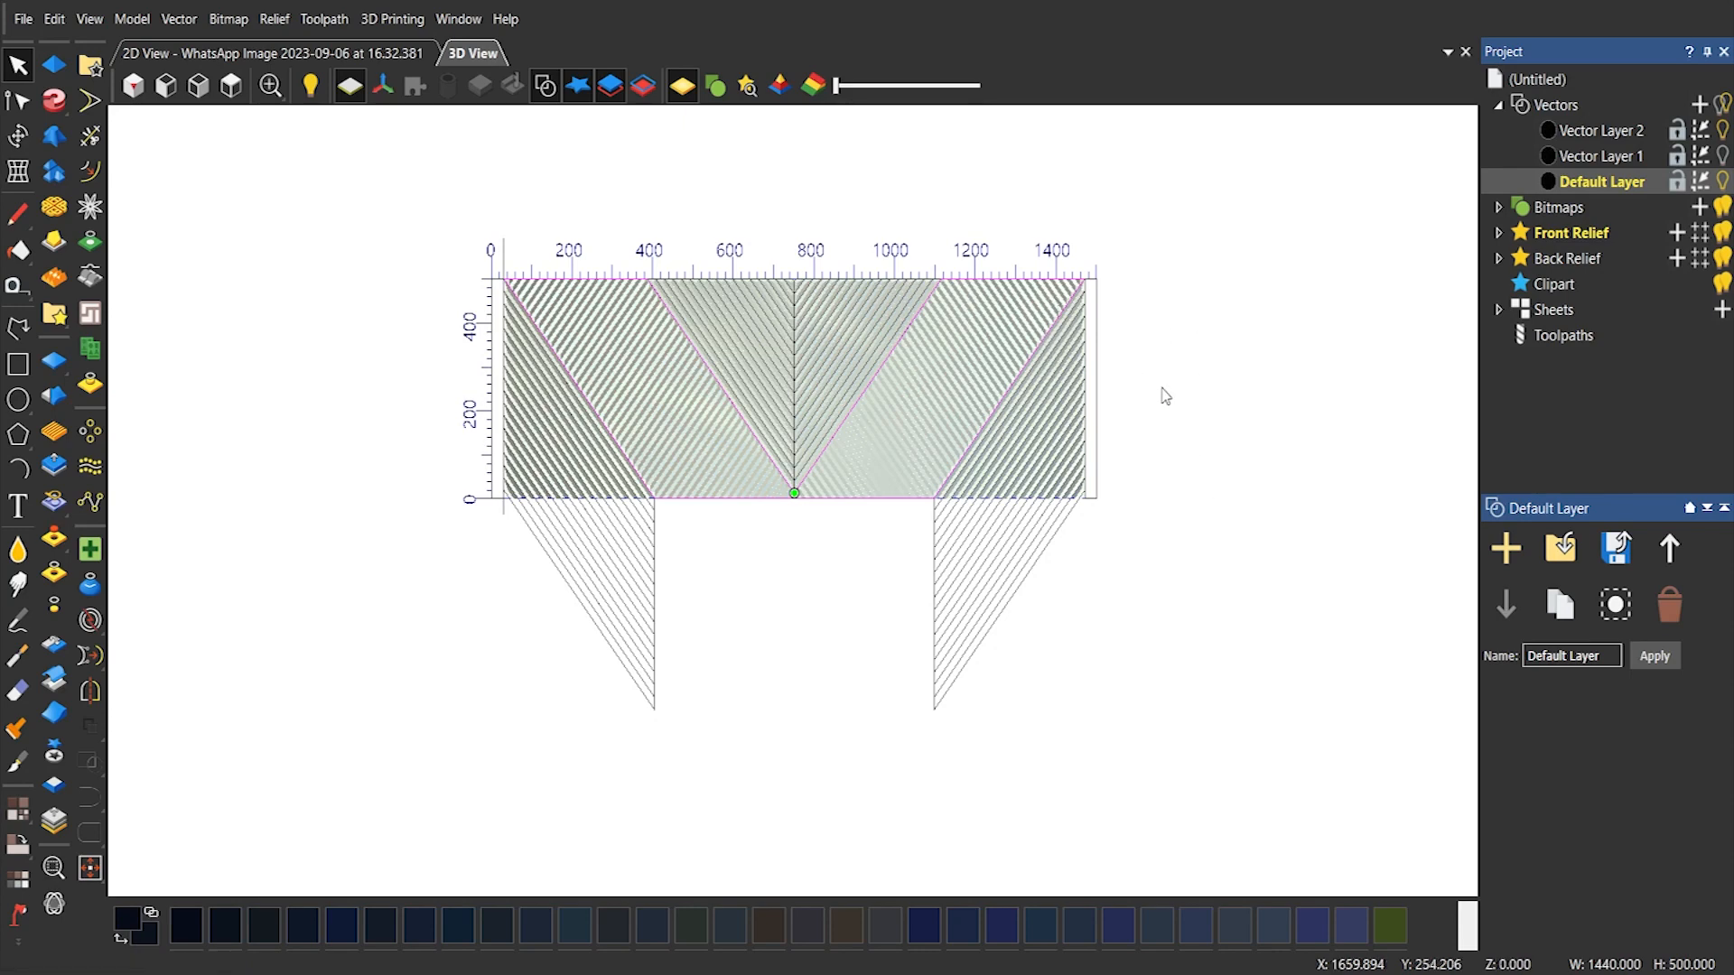
click(1201, 361)
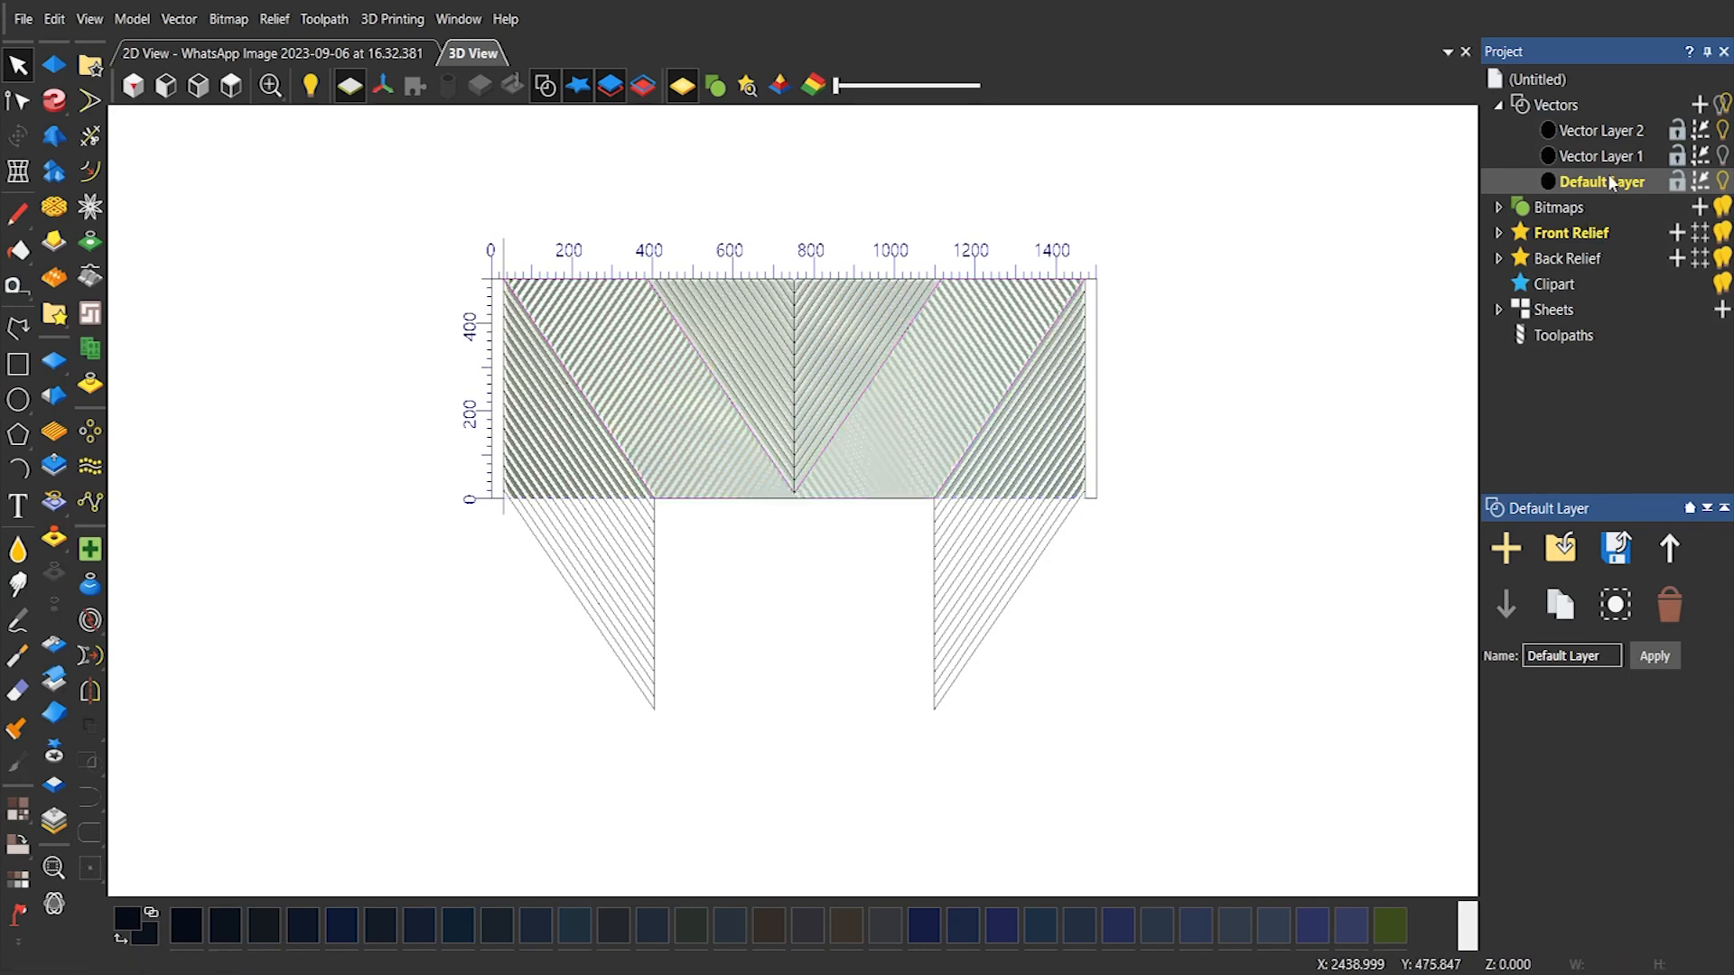
click(1572, 232)
click(1498, 234)
click(1597, 259)
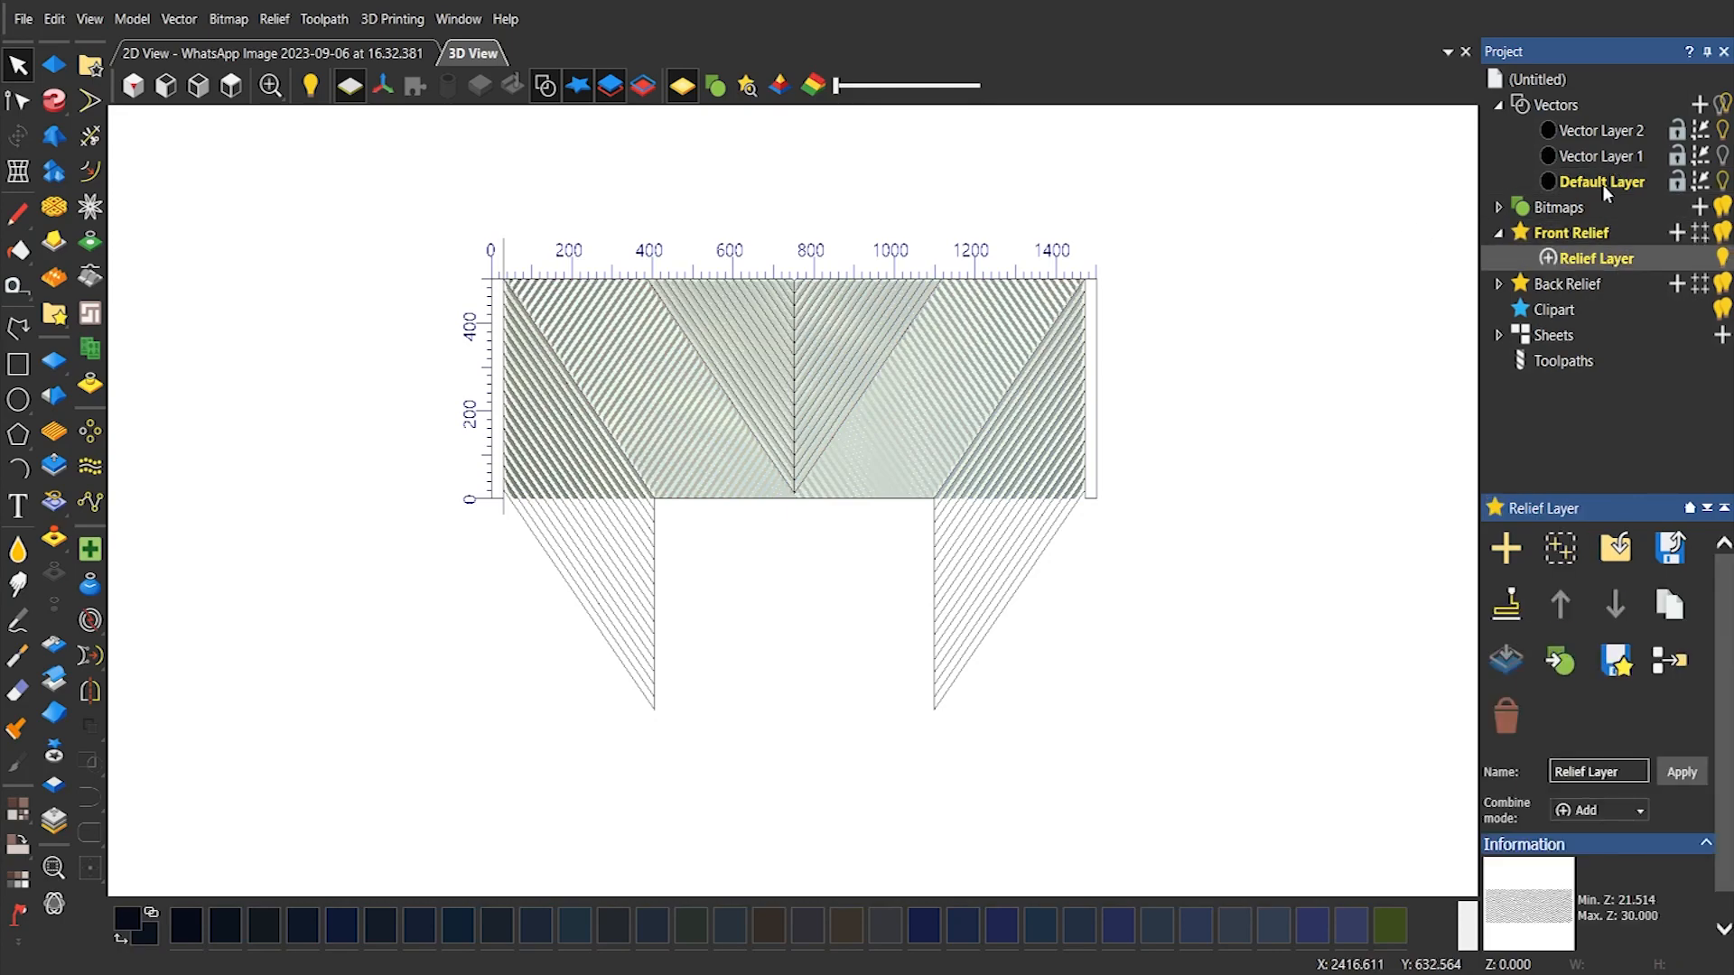
click(1604, 130)
Subtract the V-shaped band outline from the relief with a Plane profile, no limit, and a start height of 10 mm
drag(931, 314, 867, 345)
click(545, 85)
scroll(686, 357, up, 4)
middle_drag(759, 468, 741, 504)
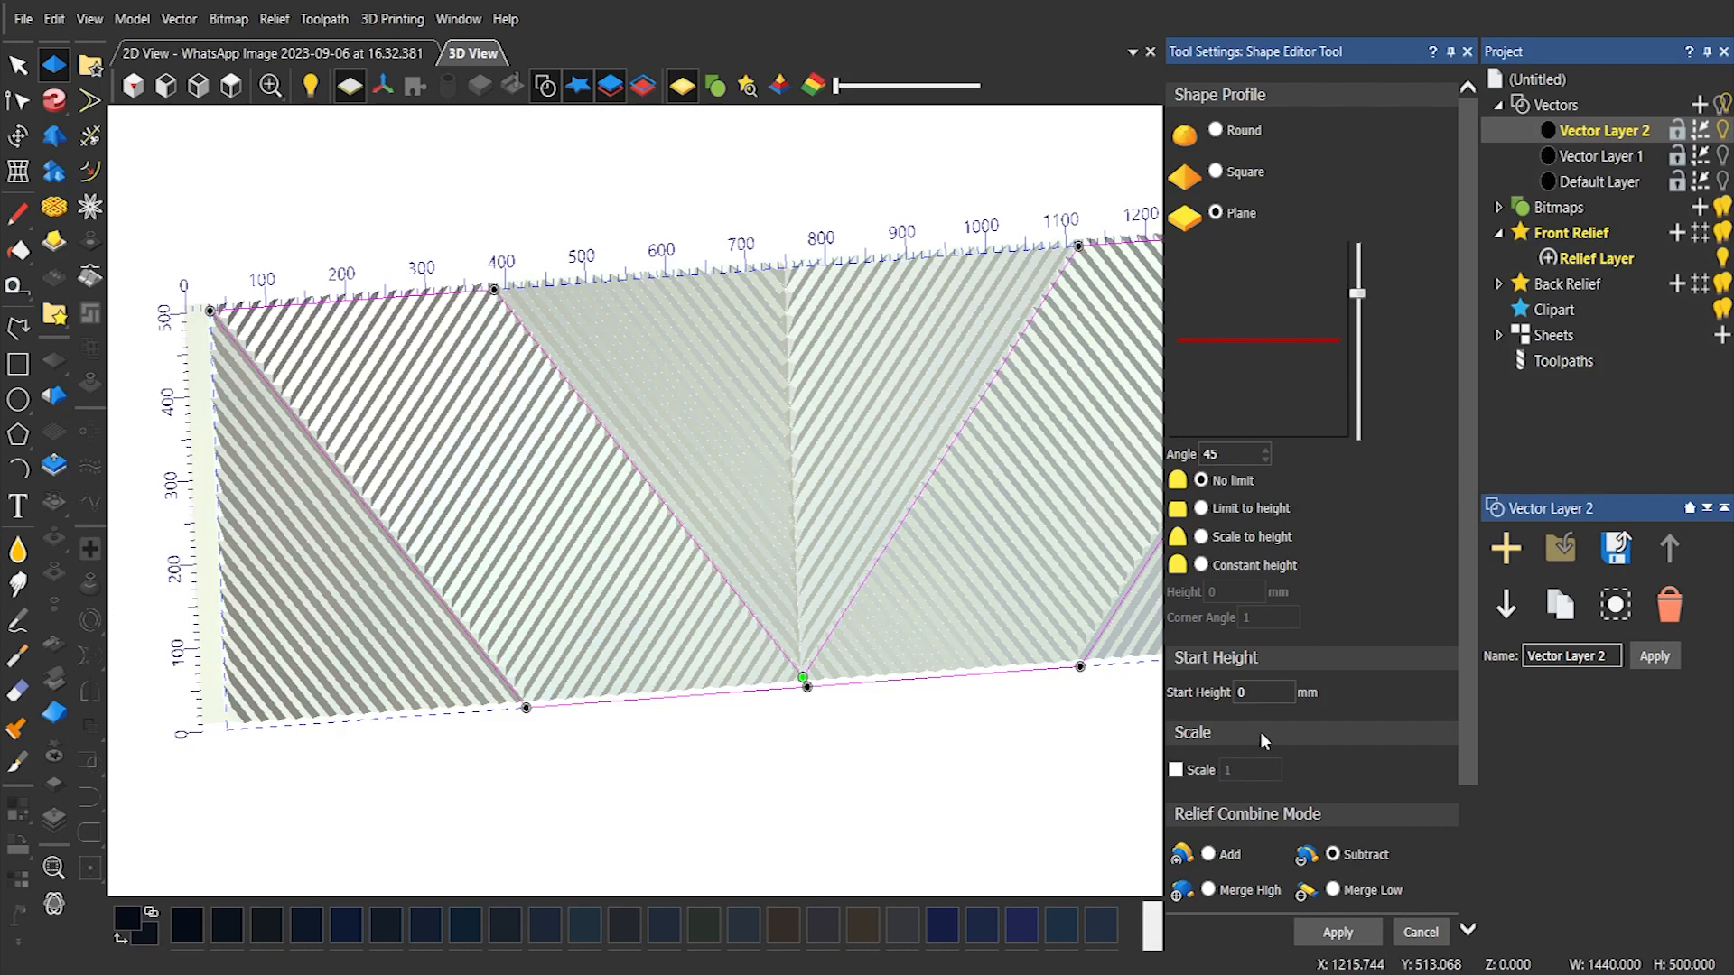
text(5)
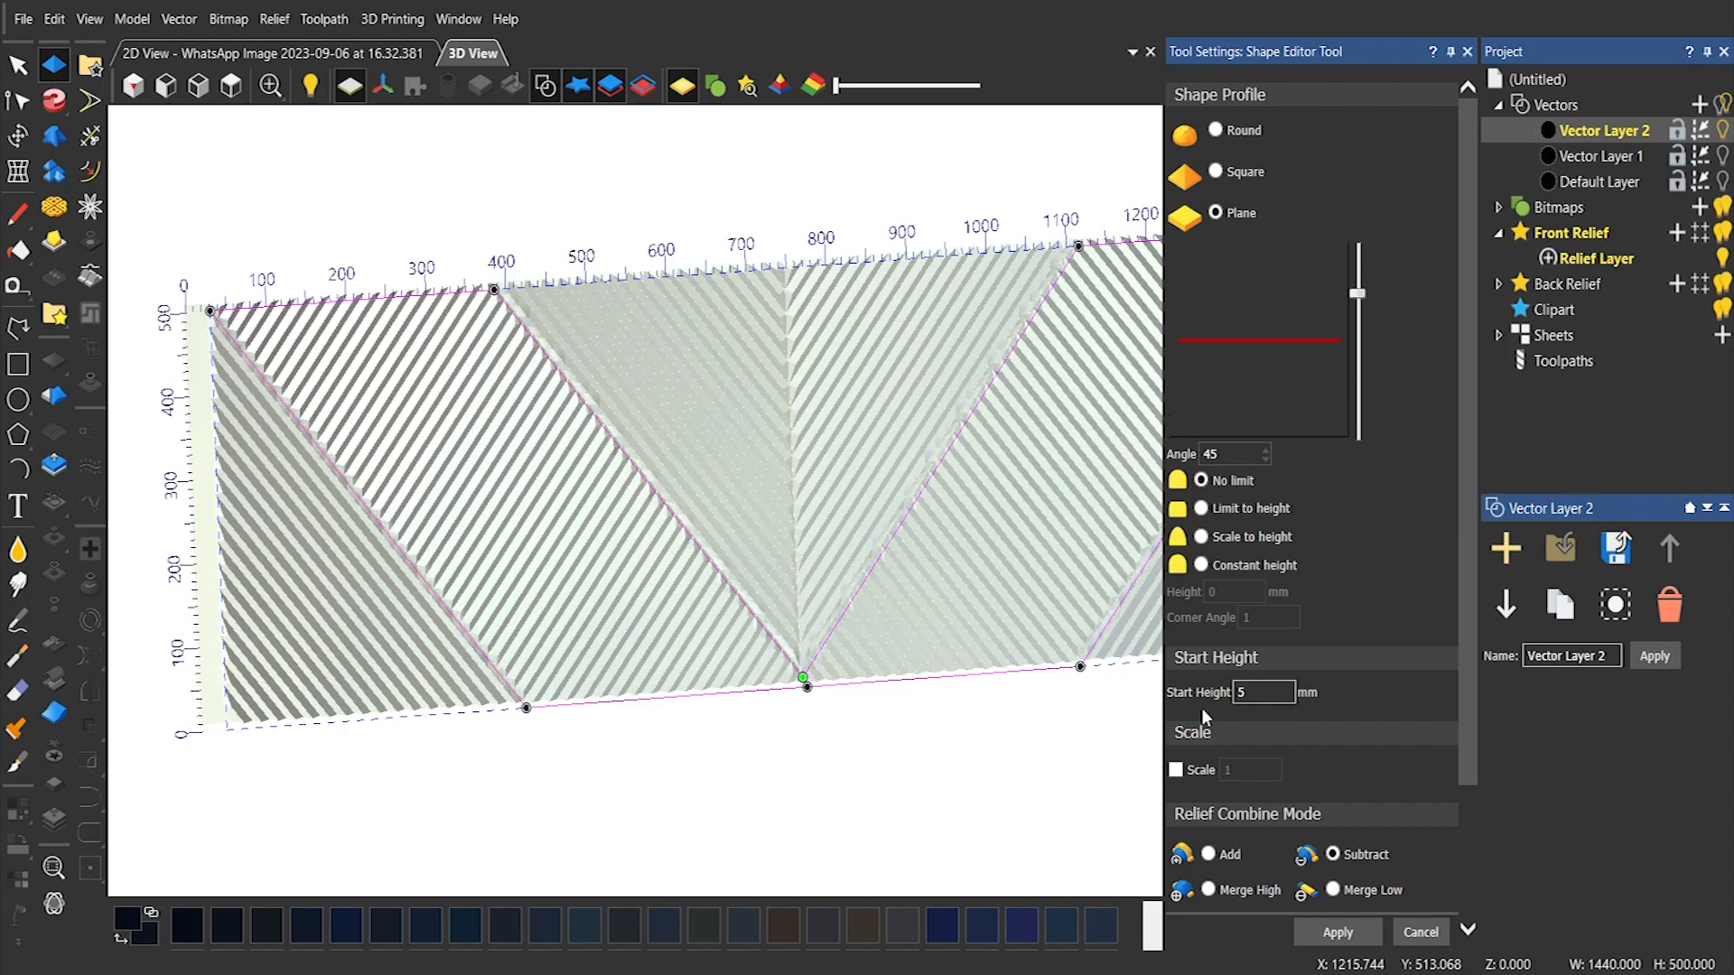
key(BackSpace)
text(10)
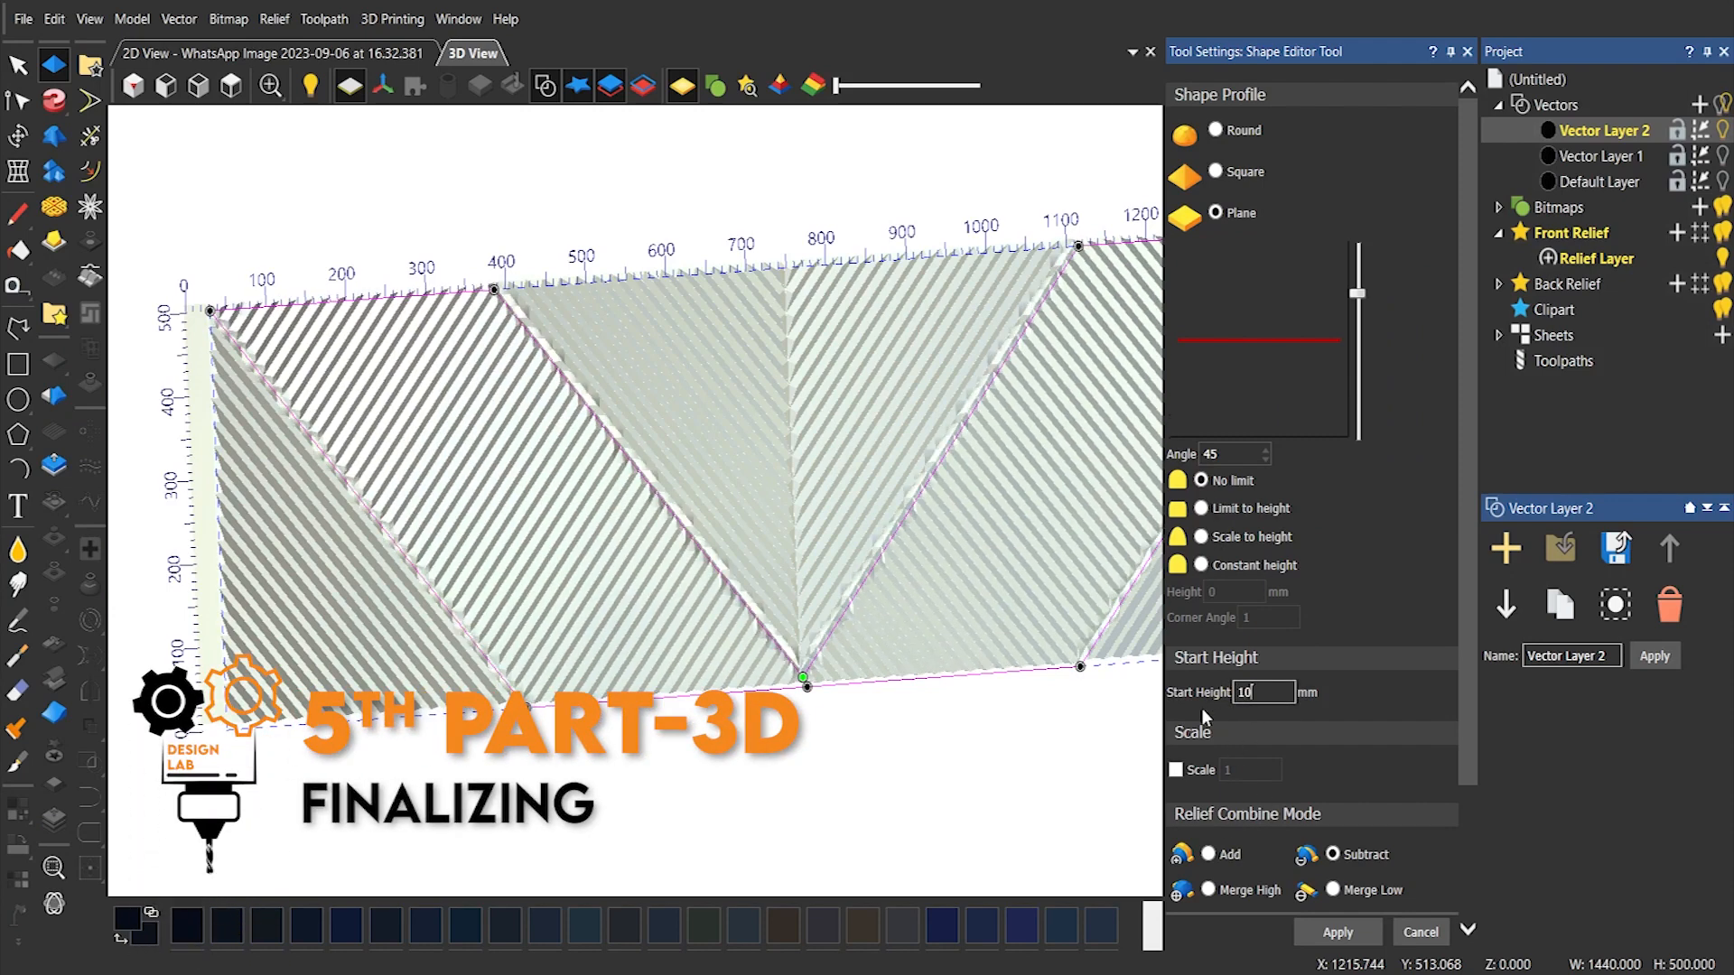
Hide the vectors and examine the lowered bands' edges up close, at an angle and from above
click(546, 86)
scroll(605, 413, up, 3)
drag(606, 414, 452, 333)
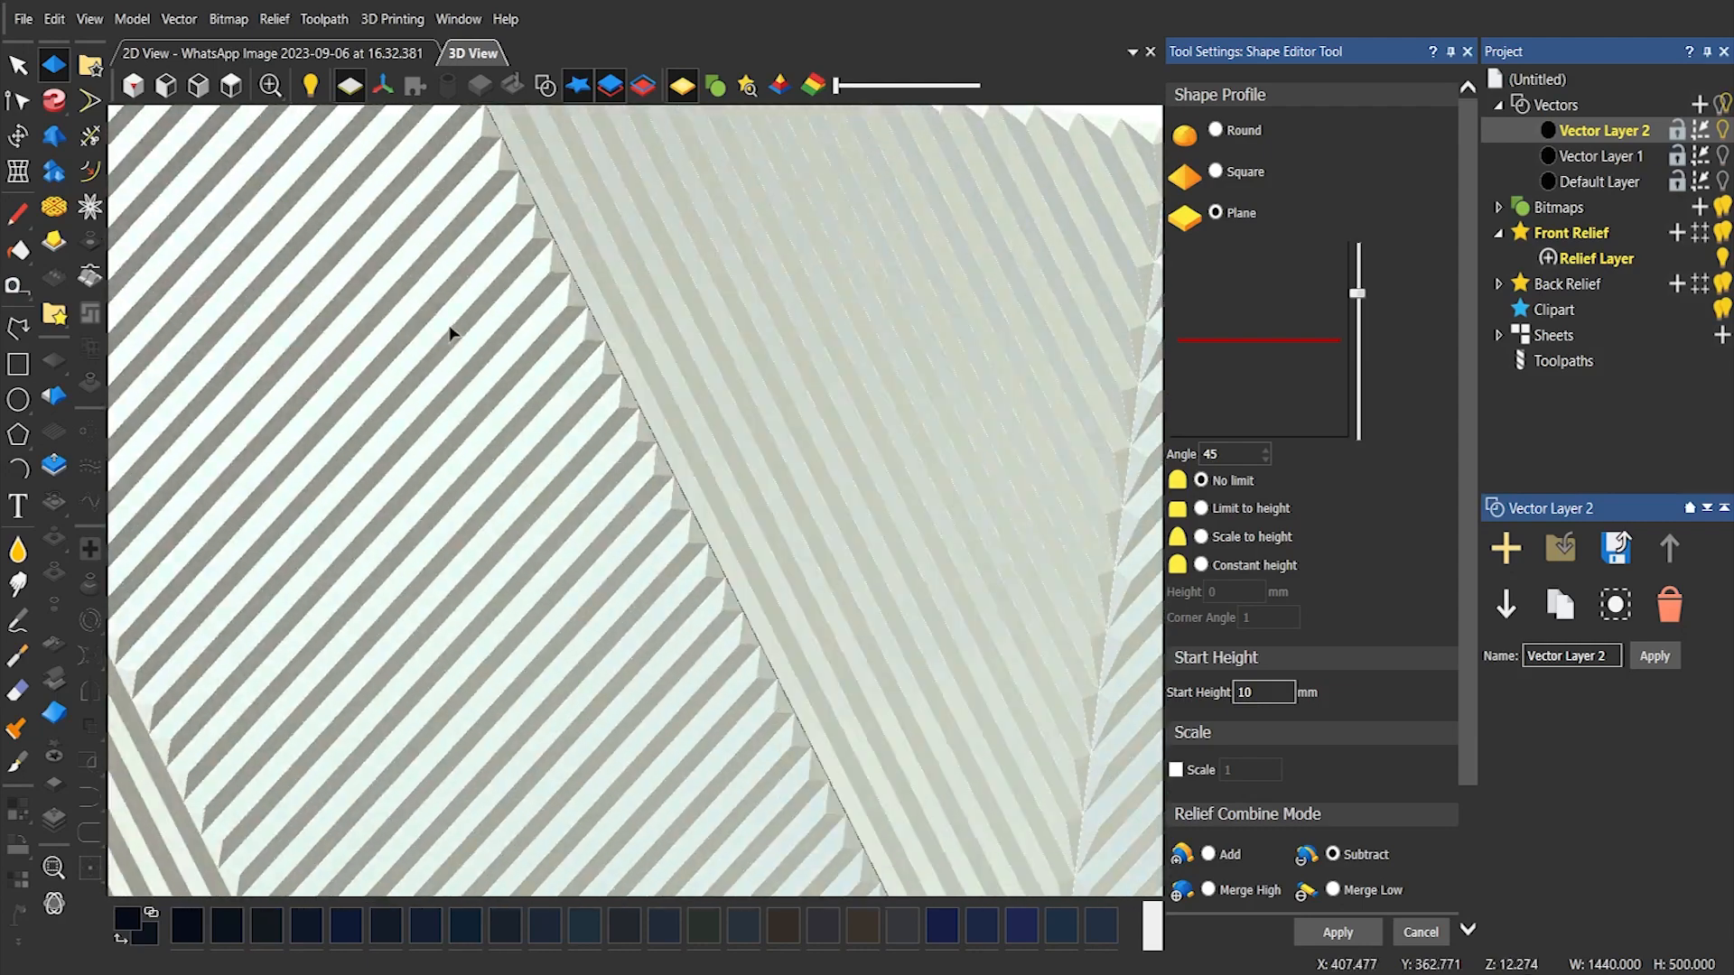
scroll(452, 333, down, 3)
click(231, 86)
scroll(488, 495, up, 3)
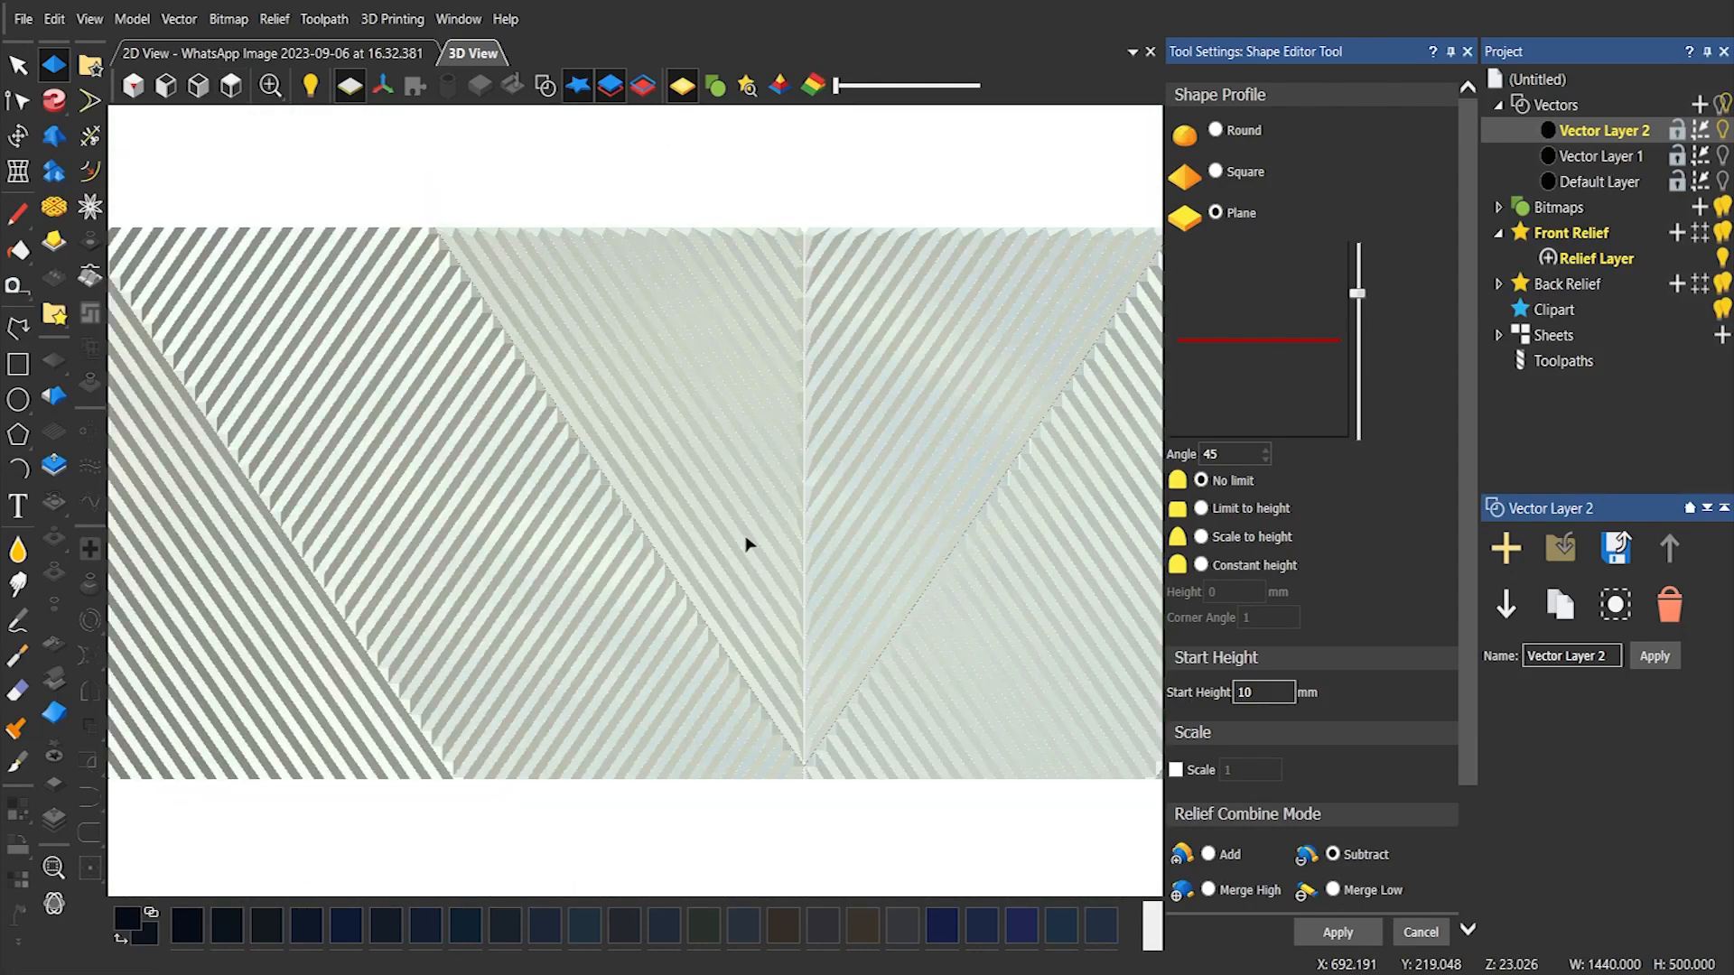
drag(790, 542, 754, 509)
Raise the relief's material shading to the maximum and examine the rib pattern at an angle
drag(834, 87, 1050, 79)
scroll(569, 453, down, 2)
mouse_move(569, 453)
mouse_down()
mouse_move(484, 340)
mouse_move(495, 560)
mouse_move(613, 528)
mouse_move(705, 551)
mouse_move(445, 414)
mouse_move(569, 381)
mouse_move(760, 425)
mouse_move(453, 582)
mouse_move(805, 471)
mouse_move(398, 406)
mouse_move(738, 472)
mouse_move(917, 237)
mouse_move(821, 515)
mouse_move(554, 446)
mouse_move(785, 302)
mouse_move(671, 305)
mouse_move(596, 379)
mouse_move(786, 322)
mouse_move(479, 443)
mouse_move(777, 419)
mouse_move(767, 612)
mouse_move(755, 620)
mouse_move(645, 483)
mouse_up()
scroll(614, 428, up, 3)
scroll(644, 483, down, 3)
scroll(645, 483, up, 3)
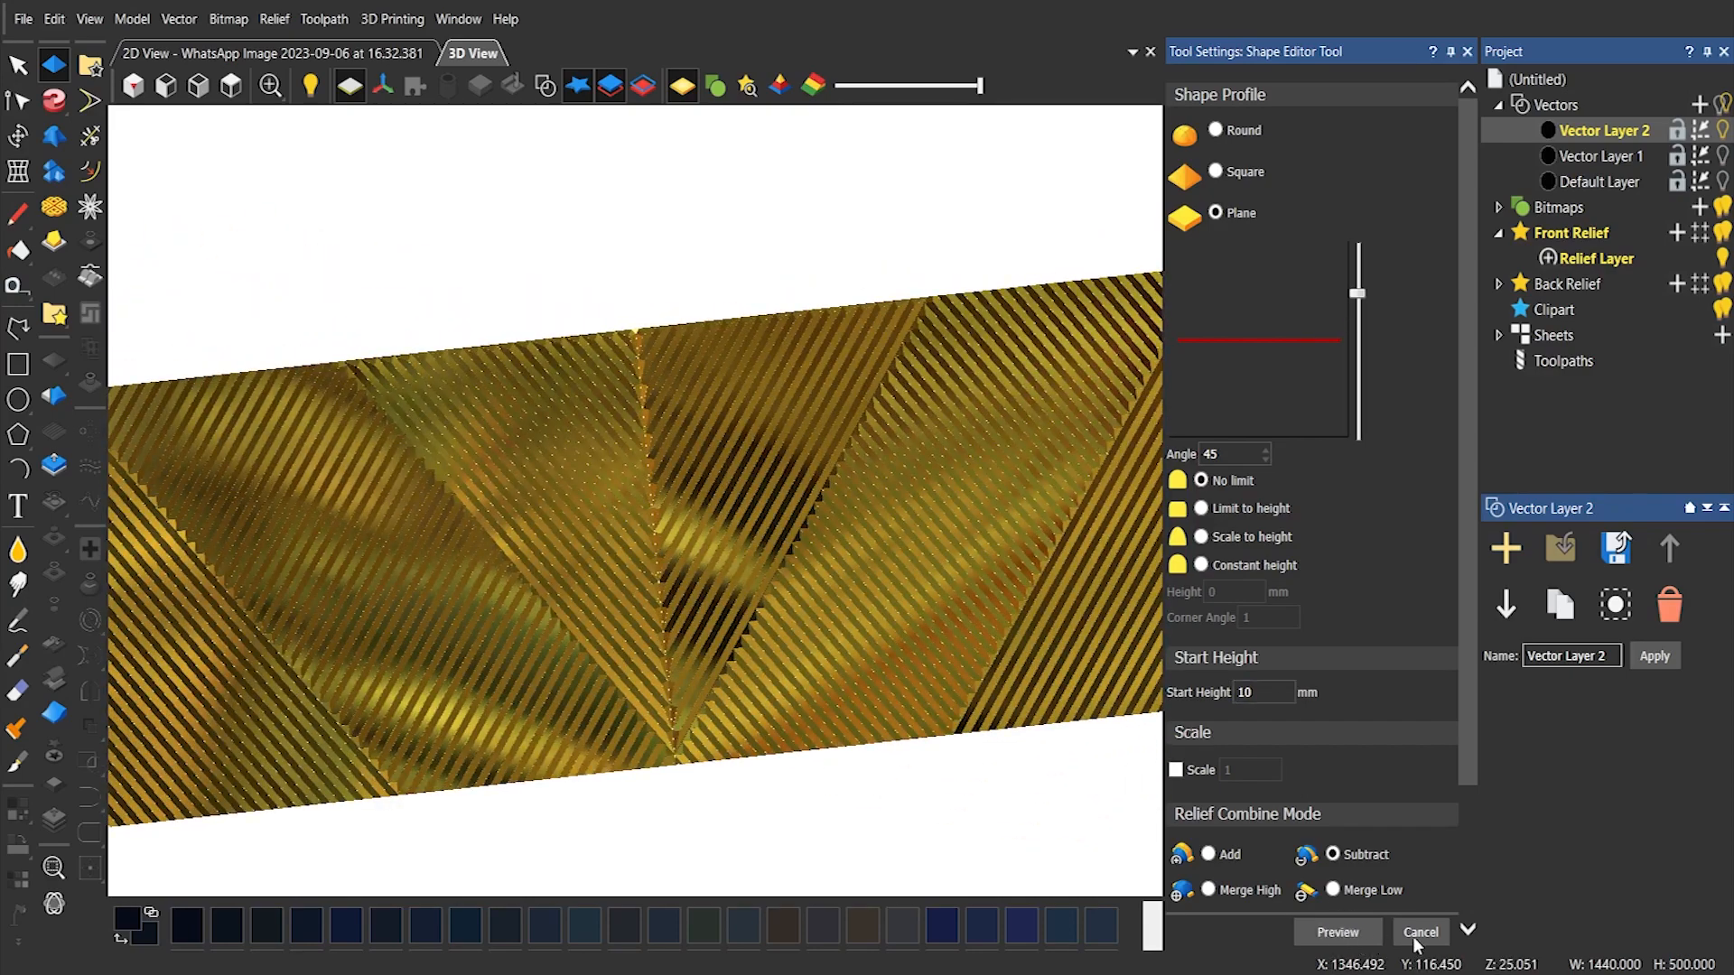
Close the shape editor and examine the whole carved panel in isometric and top views
click(1421, 932)
click(232, 86)
drag(799, 475, 605, 339)
click(133, 85)
scroll(799, 523, up, 4)
scroll(1115, 337, down, 3)
drag(799, 524, 777, 488)
scroll(793, 500, up, 3)
scroll(776, 488, down, 5)
click(232, 85)
scroll(831, 499, up, 3)
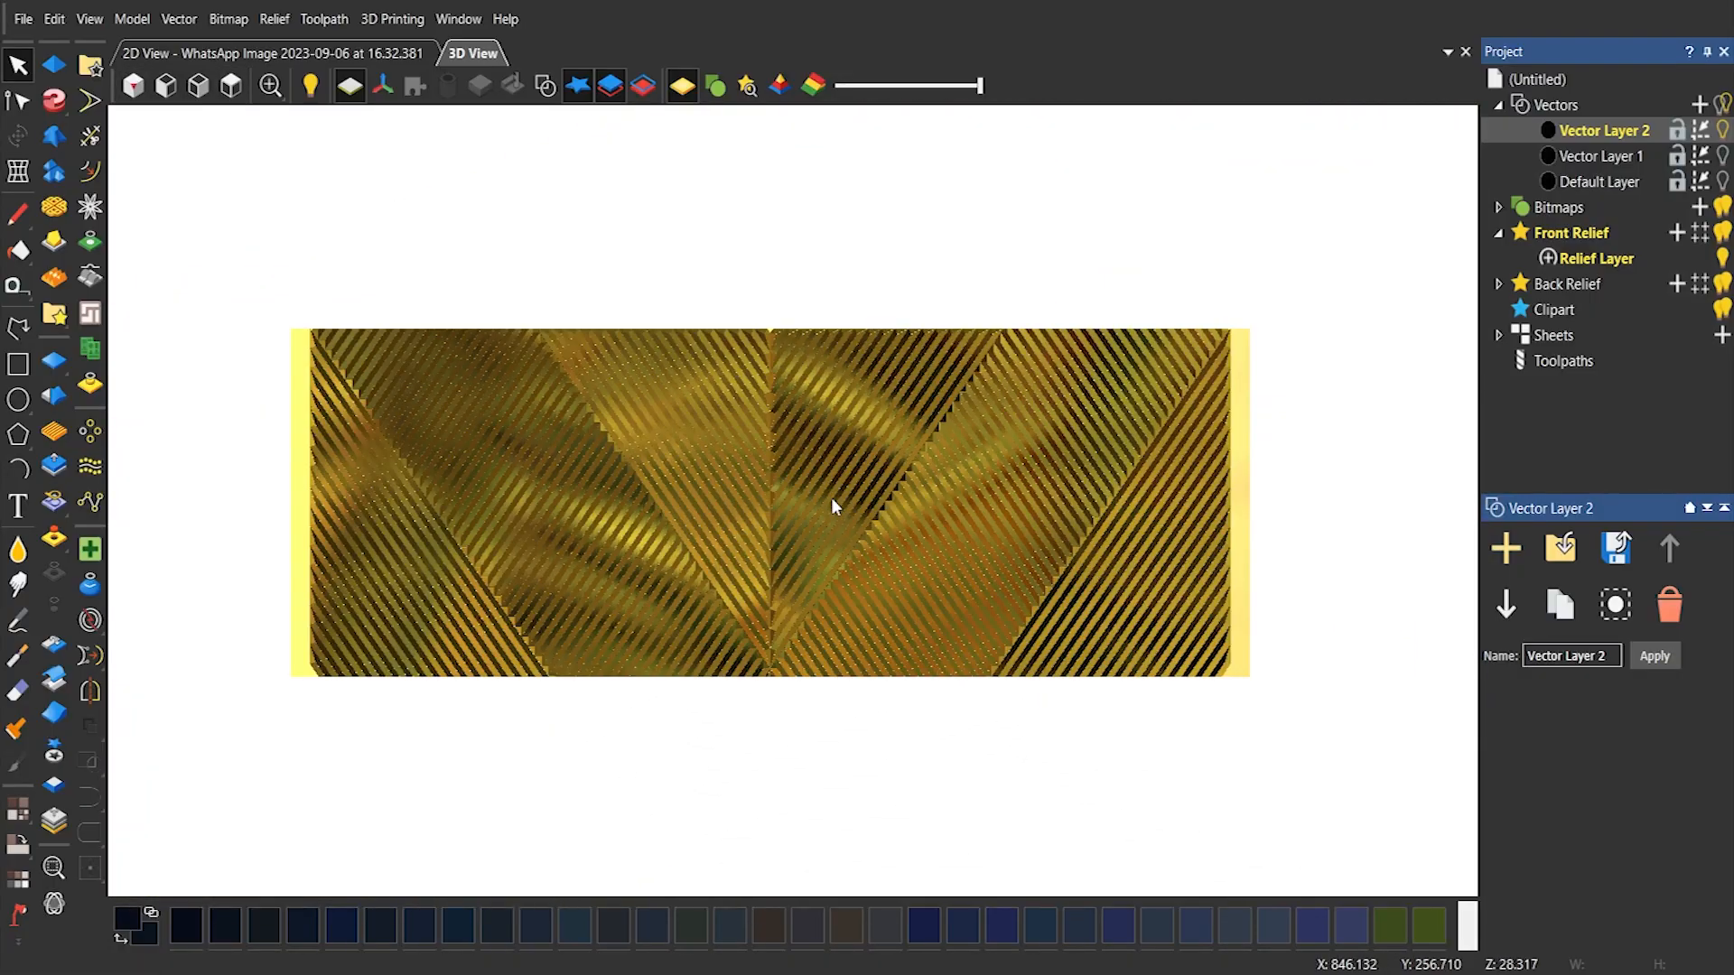